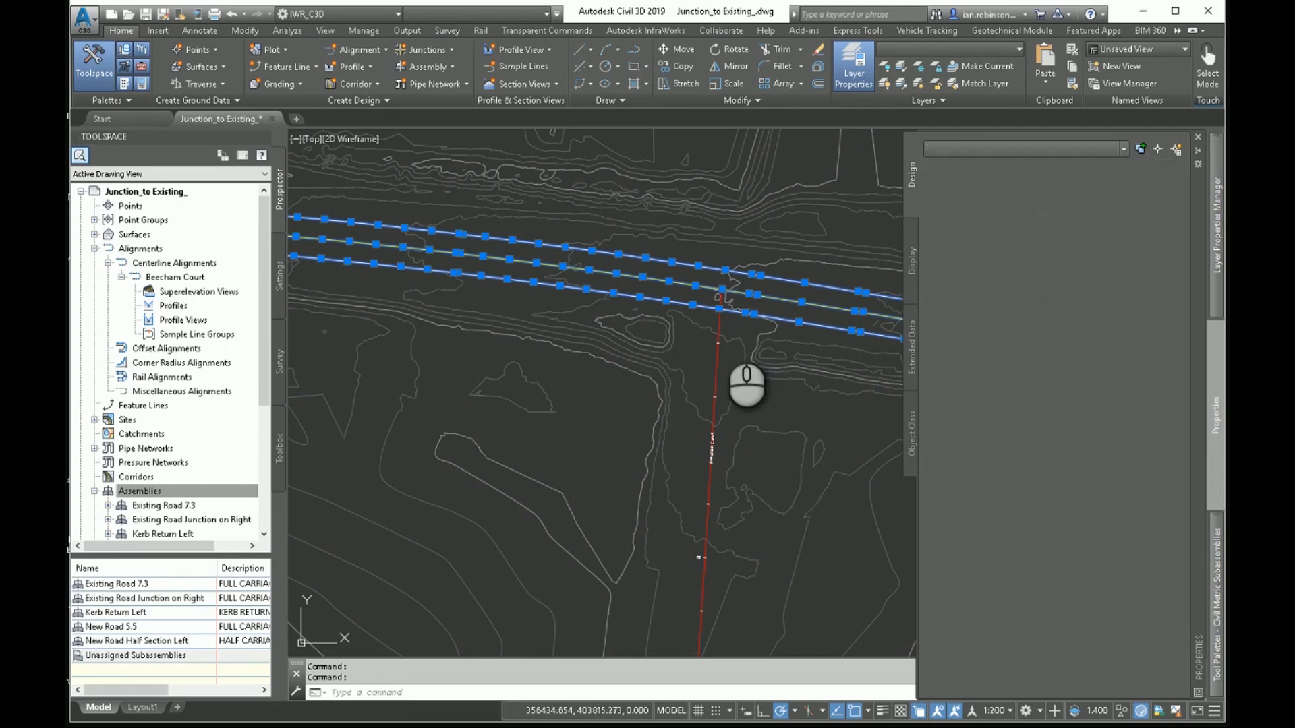
- Examine the Beecham Court alignment and preview the existing road, junction, new road, half section and kerb return assemblies
{"action": "left_click", "coordinate": [719, 324]}
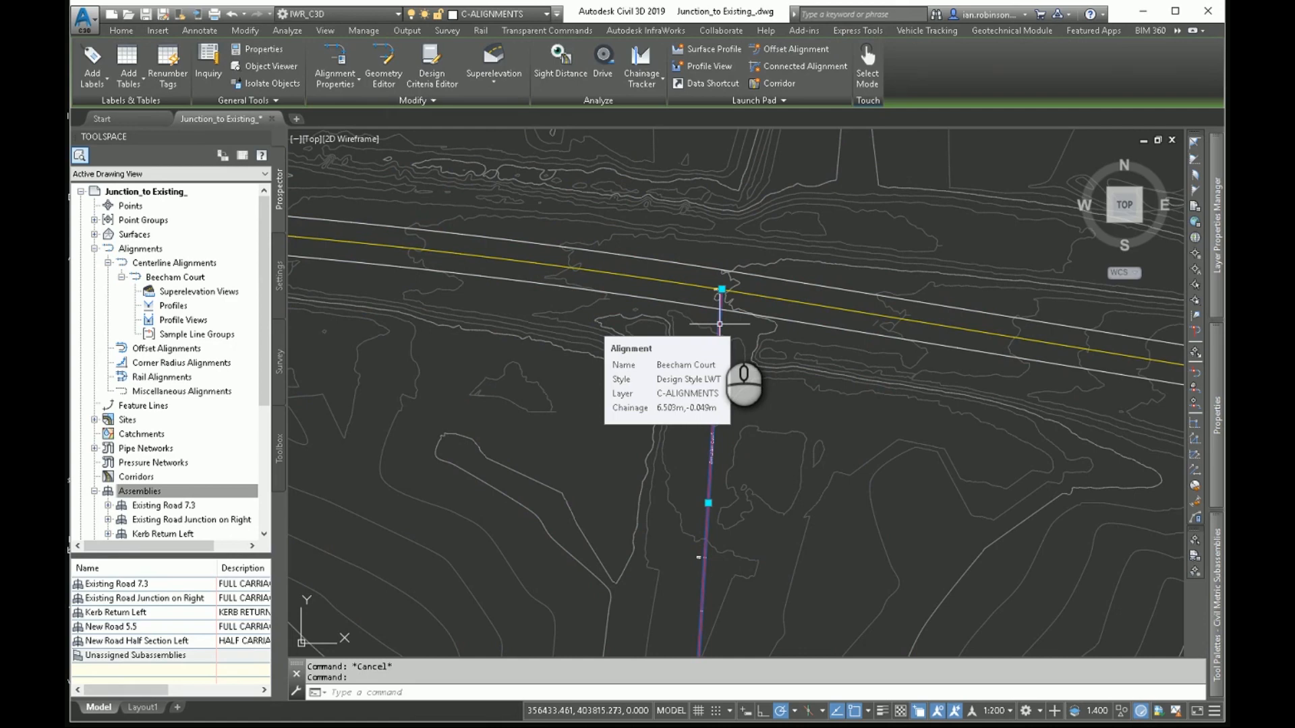
{"action": "key", "text": "Escape"}
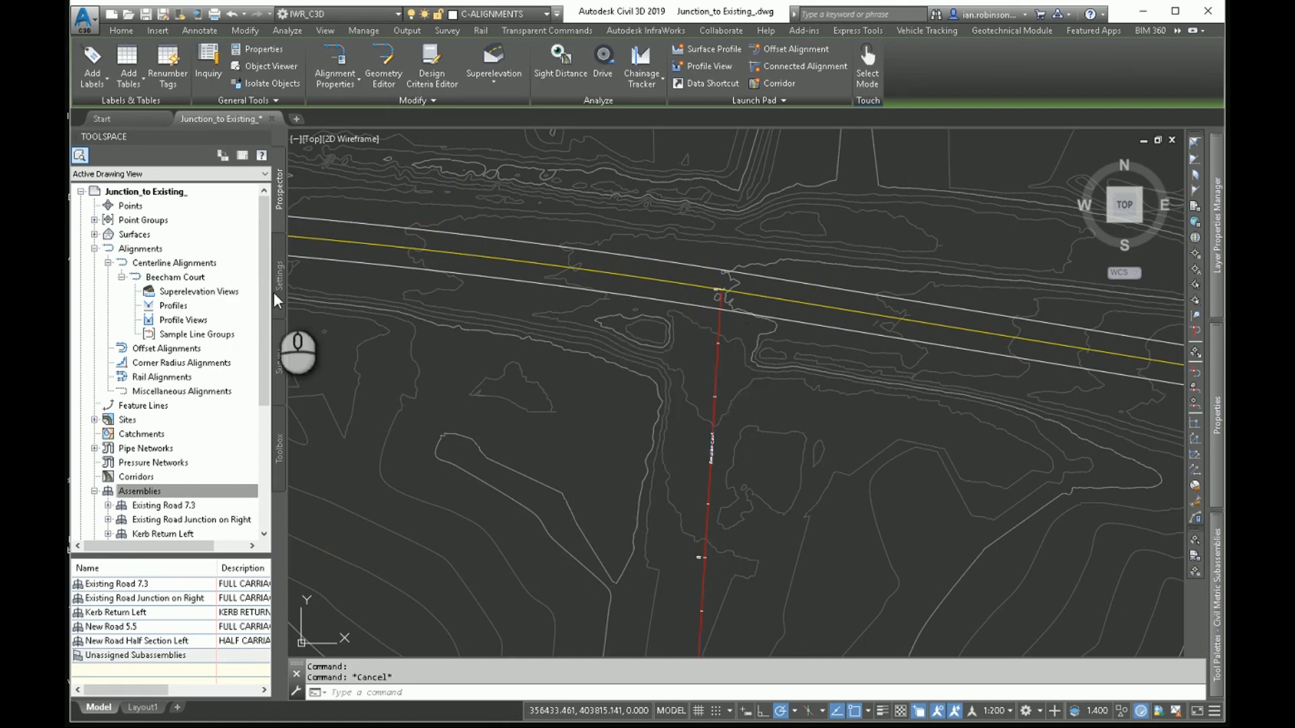
{"action": "left_click", "coordinate": [170, 281]}
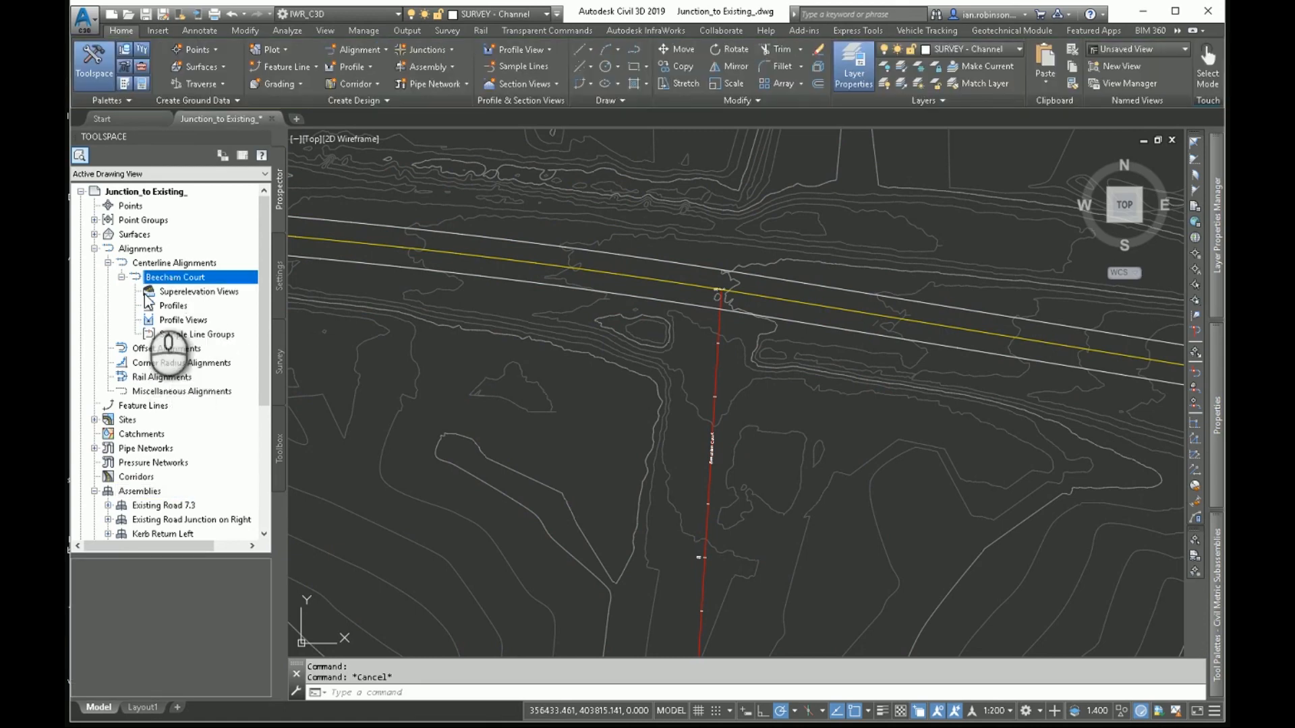
{"action": "scroll", "coordinate": [144, 413], "scroll_direction": "down", "scroll_amount": 2}
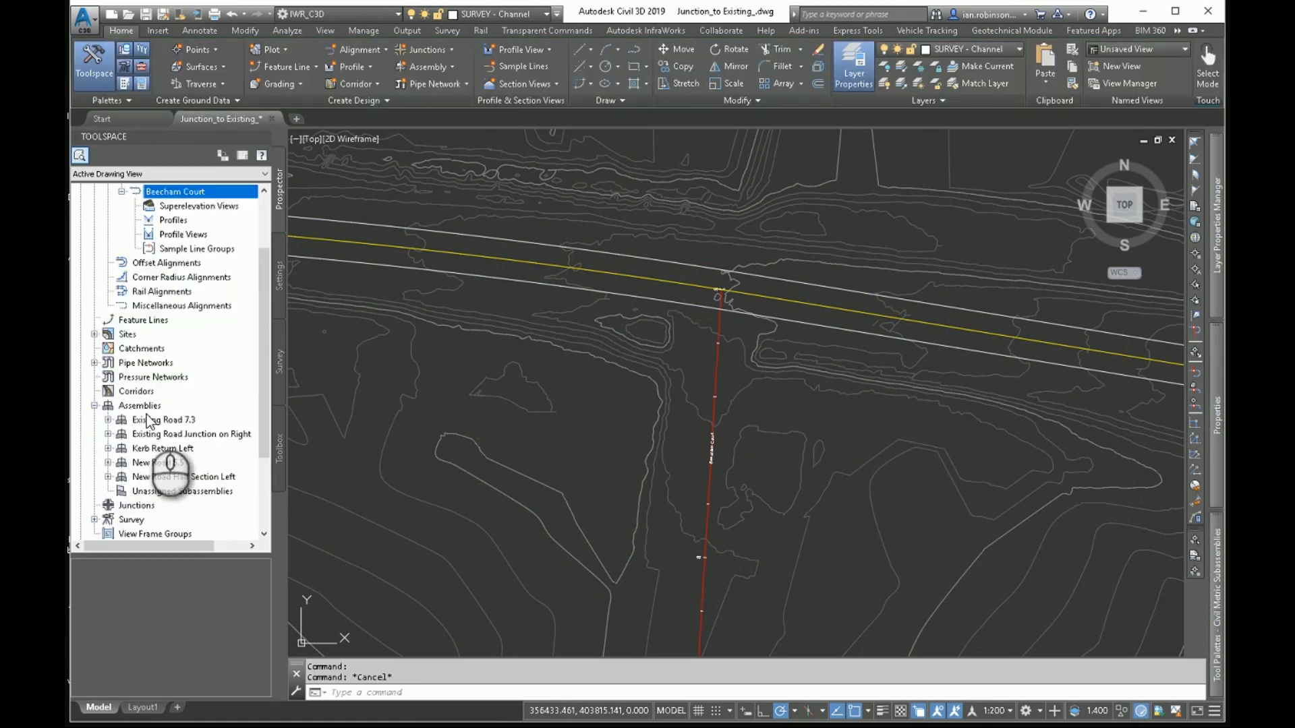
{"action": "left_click", "coordinate": [151, 422]}
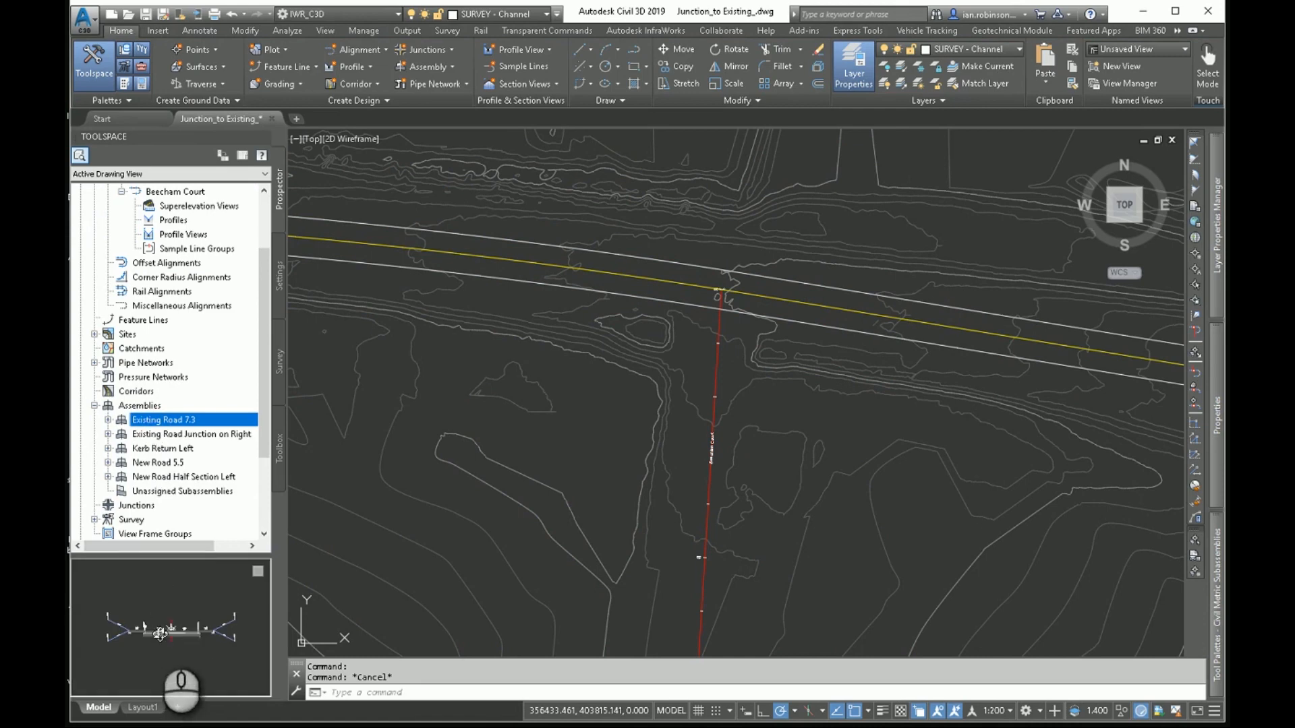
{"action": "left_click", "coordinate": [170, 435]}
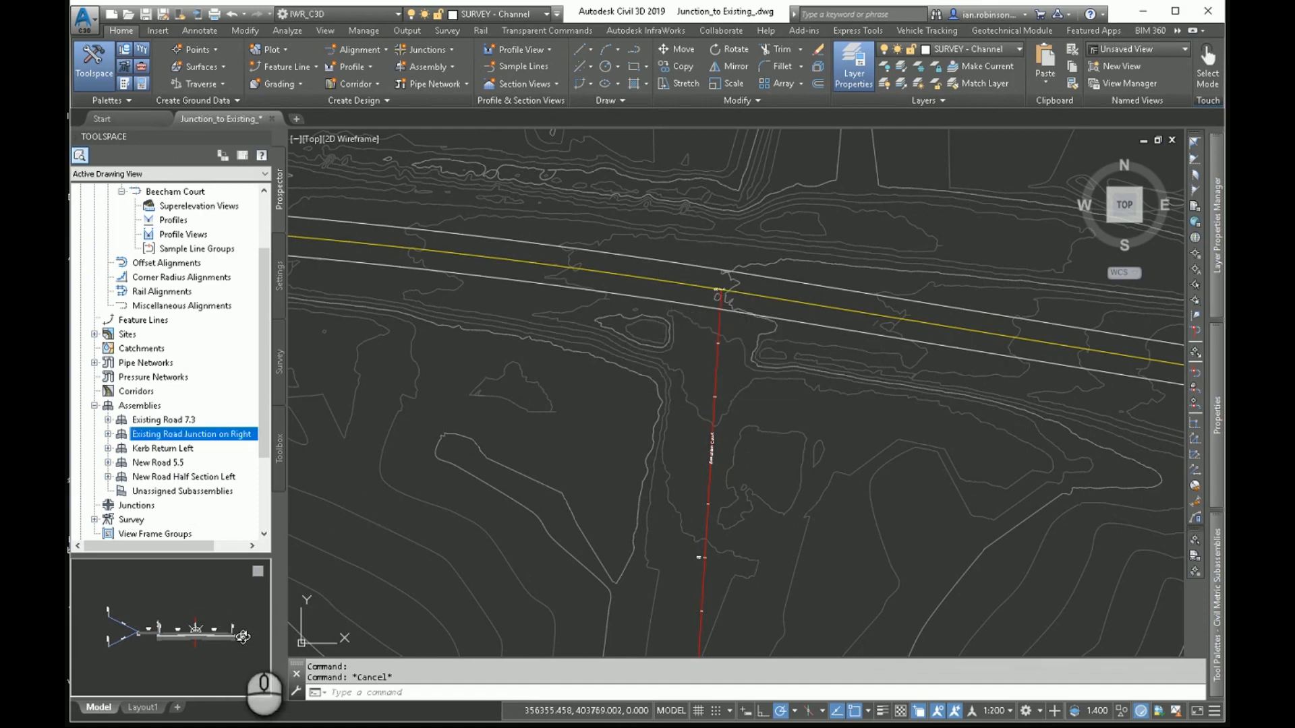
{"action": "left_click", "coordinate": [150, 463]}
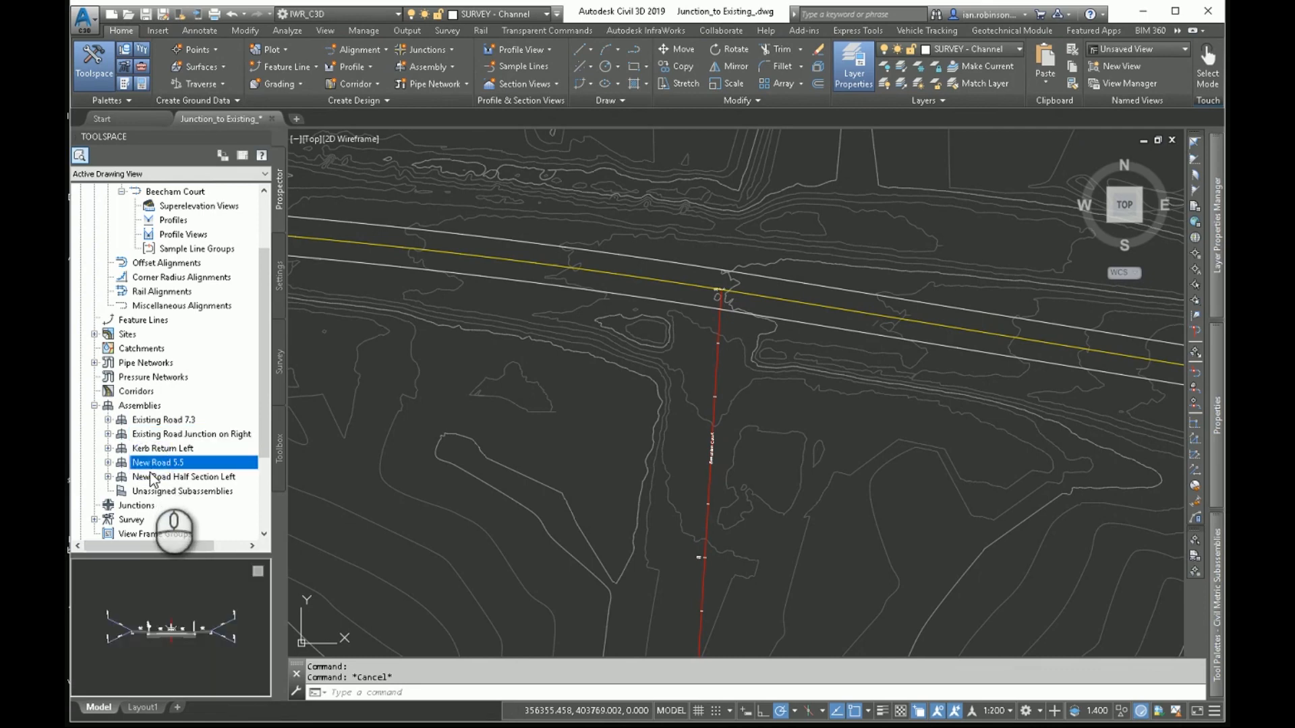
{"action": "left_click", "coordinate": [151, 477]}
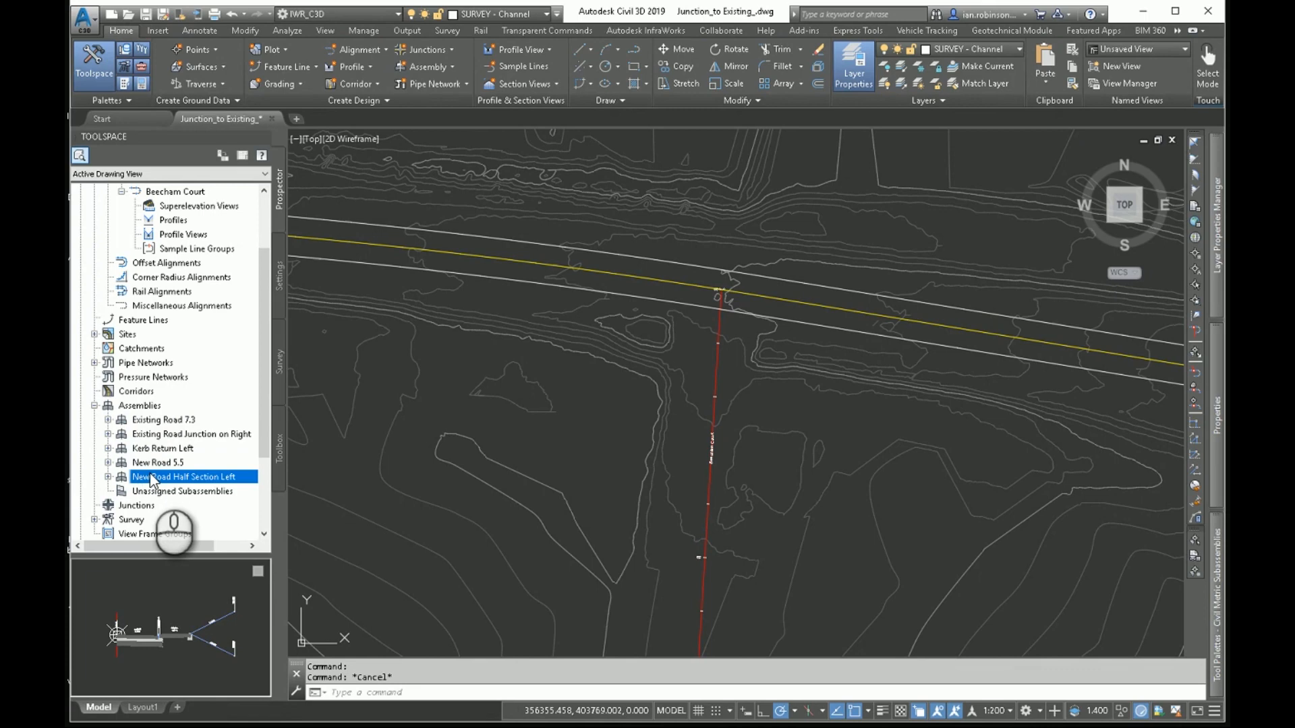
{"action": "left_click", "coordinate": [152, 449]}
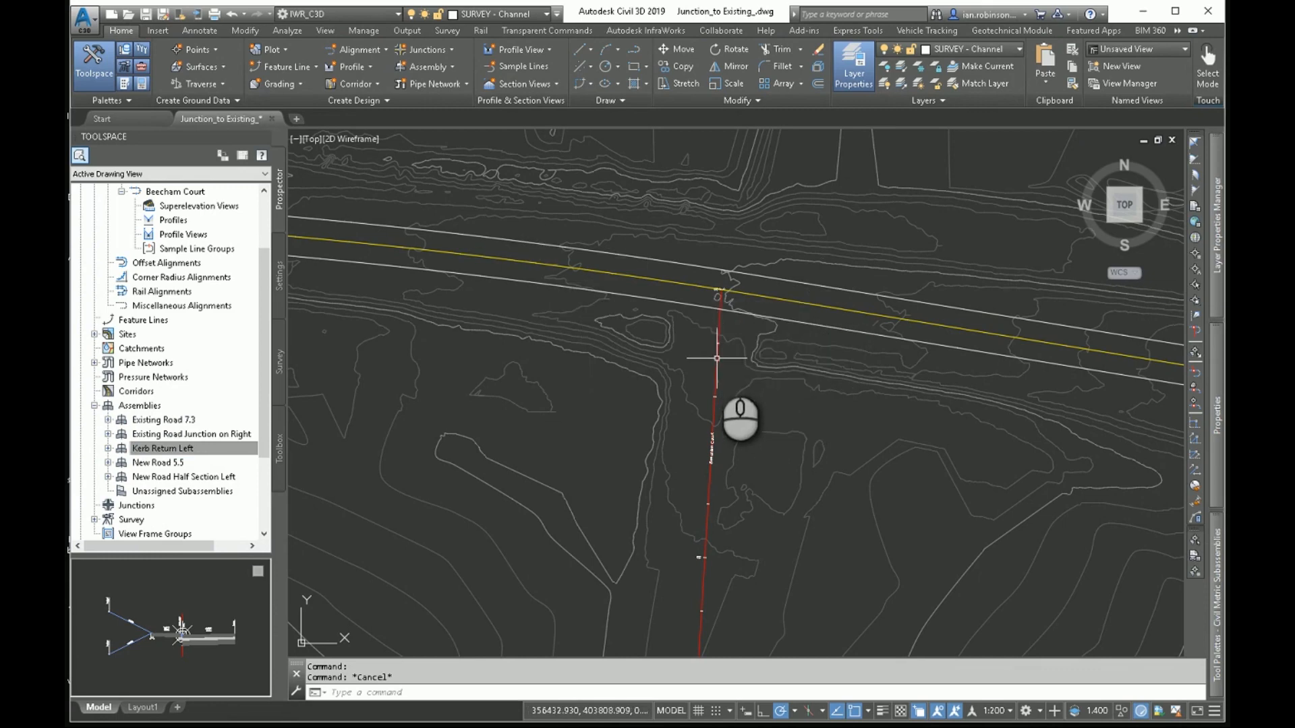
- Create a feature line named Existing Centreline with the Crown style from the existing road's yellow crown 3D polyline
{"action": "mouse_move", "coordinate": [717, 357]}
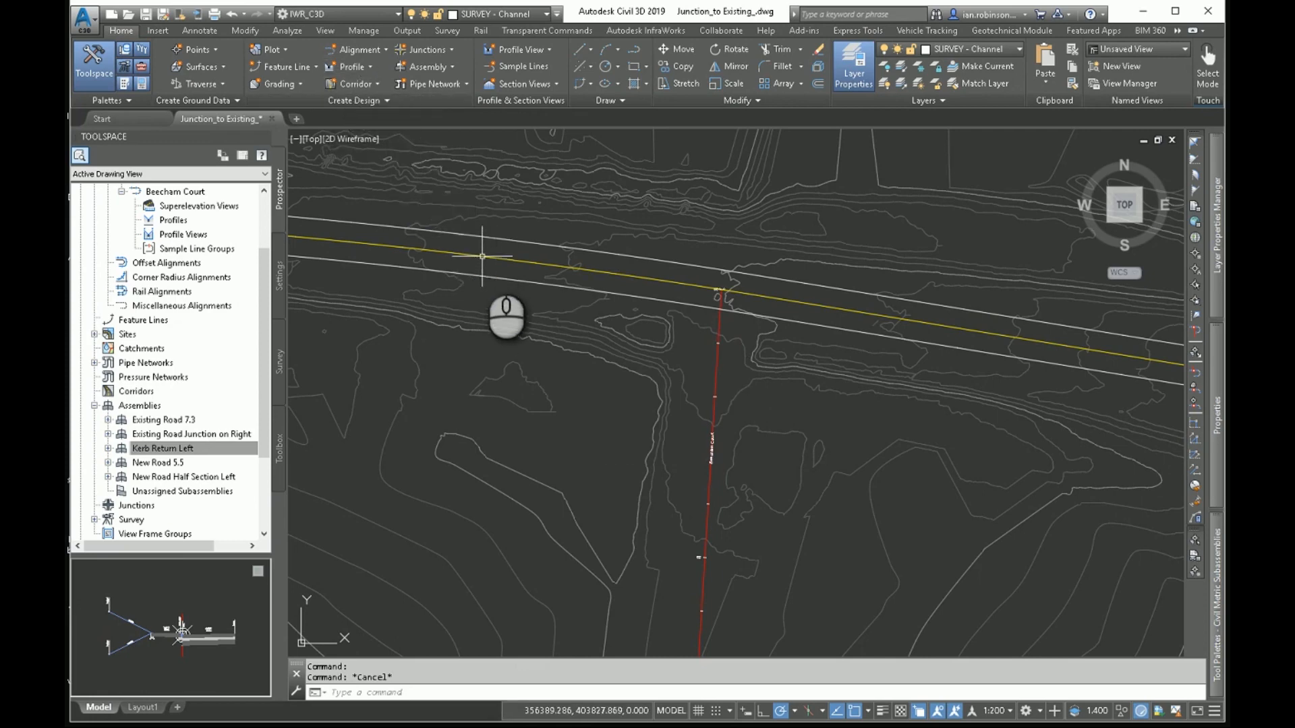
{"action": "mouse_move", "coordinate": [482, 256]}
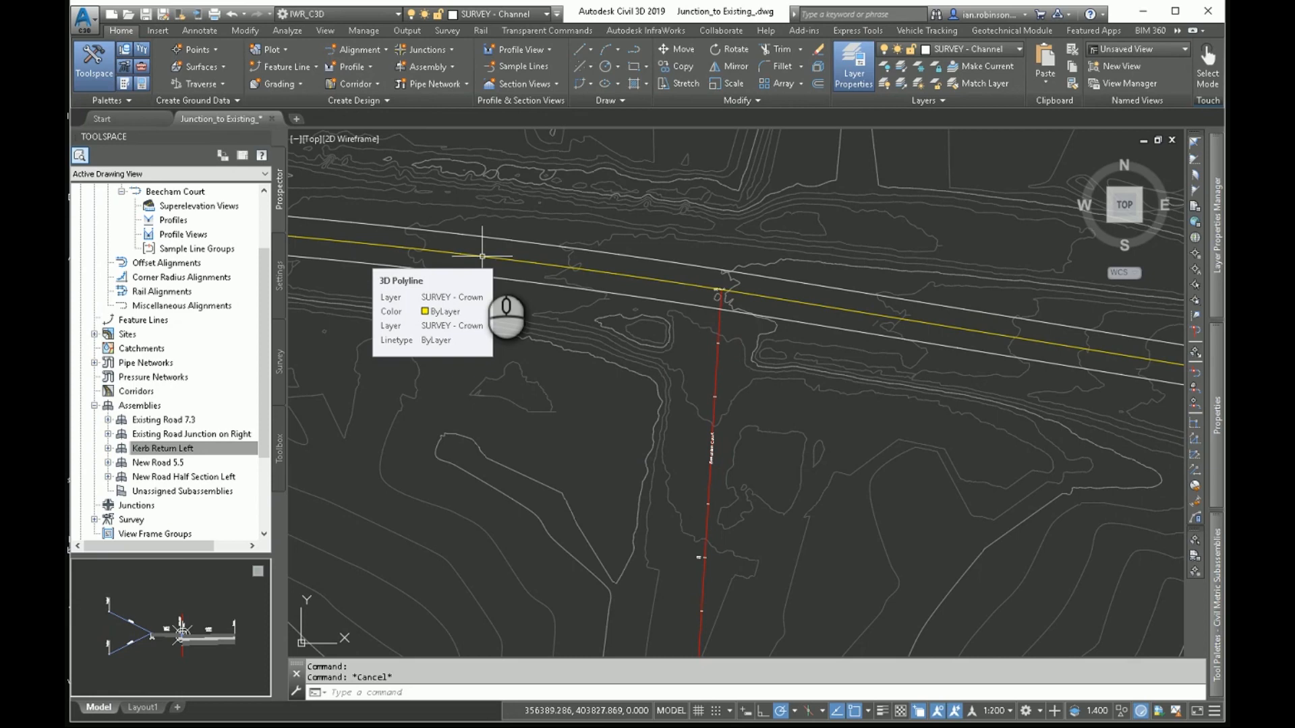
{"action": "left_click", "coordinate": [483, 256]}
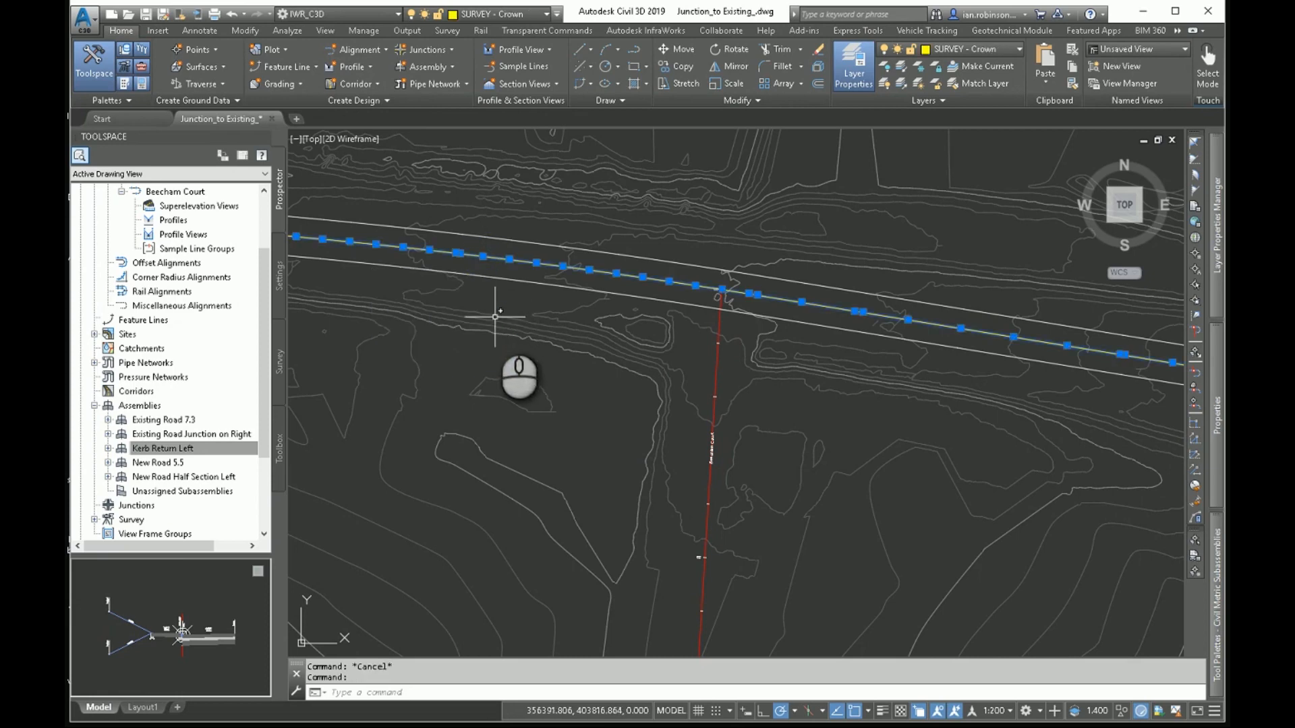
{"action": "left_click", "coordinate": [281, 66]}
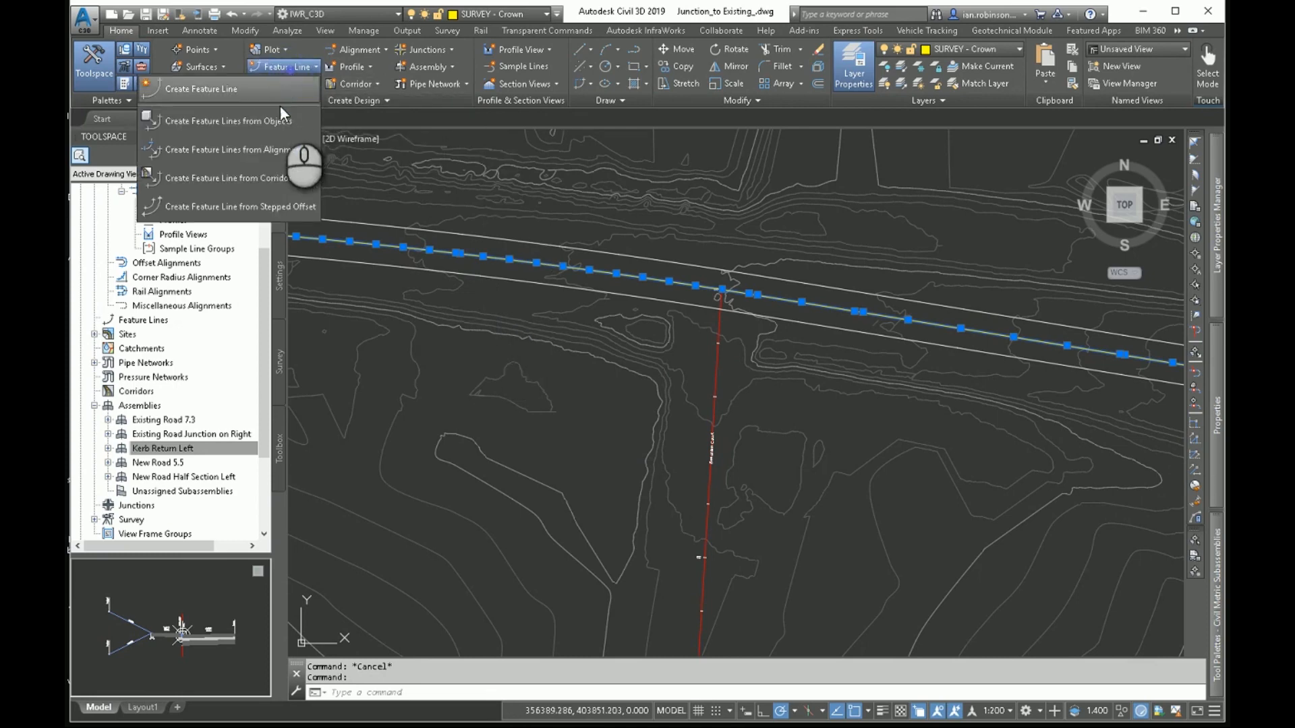
{"action": "left_click", "coordinate": [260, 126]}
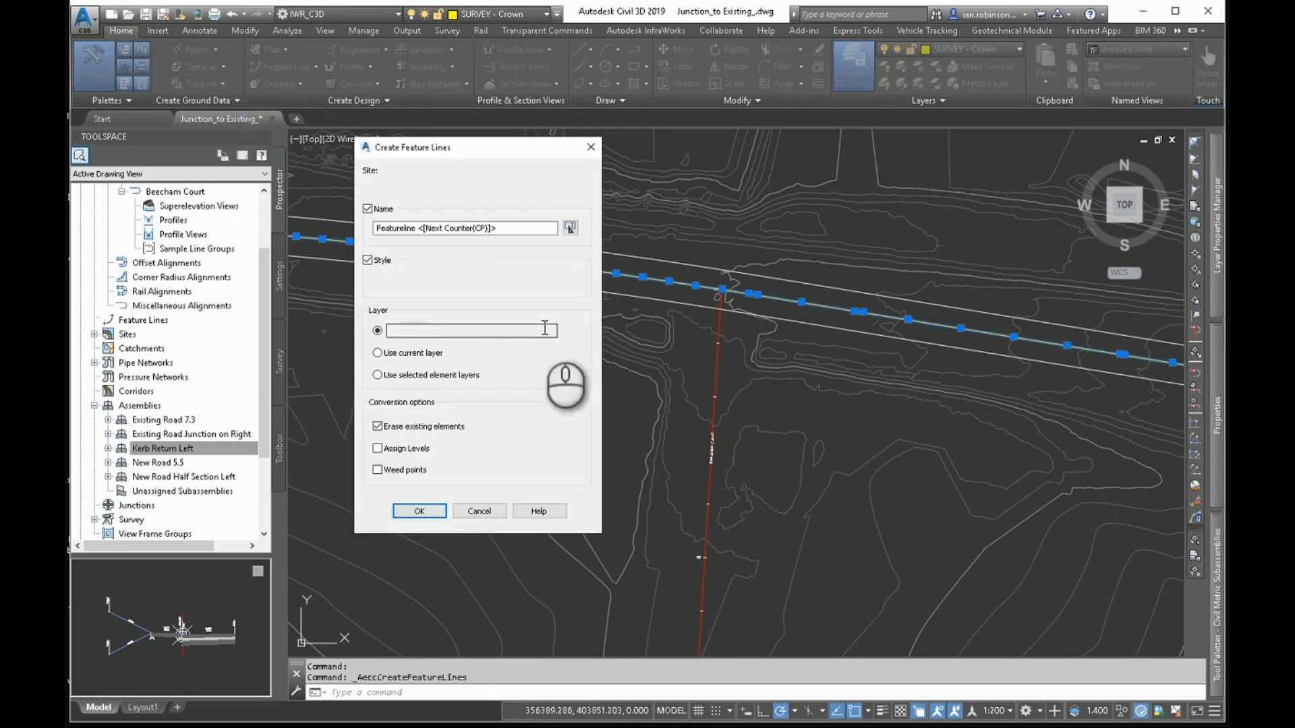
{"action": "left_click_drag", "start_coordinate": [523, 230], "coordinate": [364, 233]}
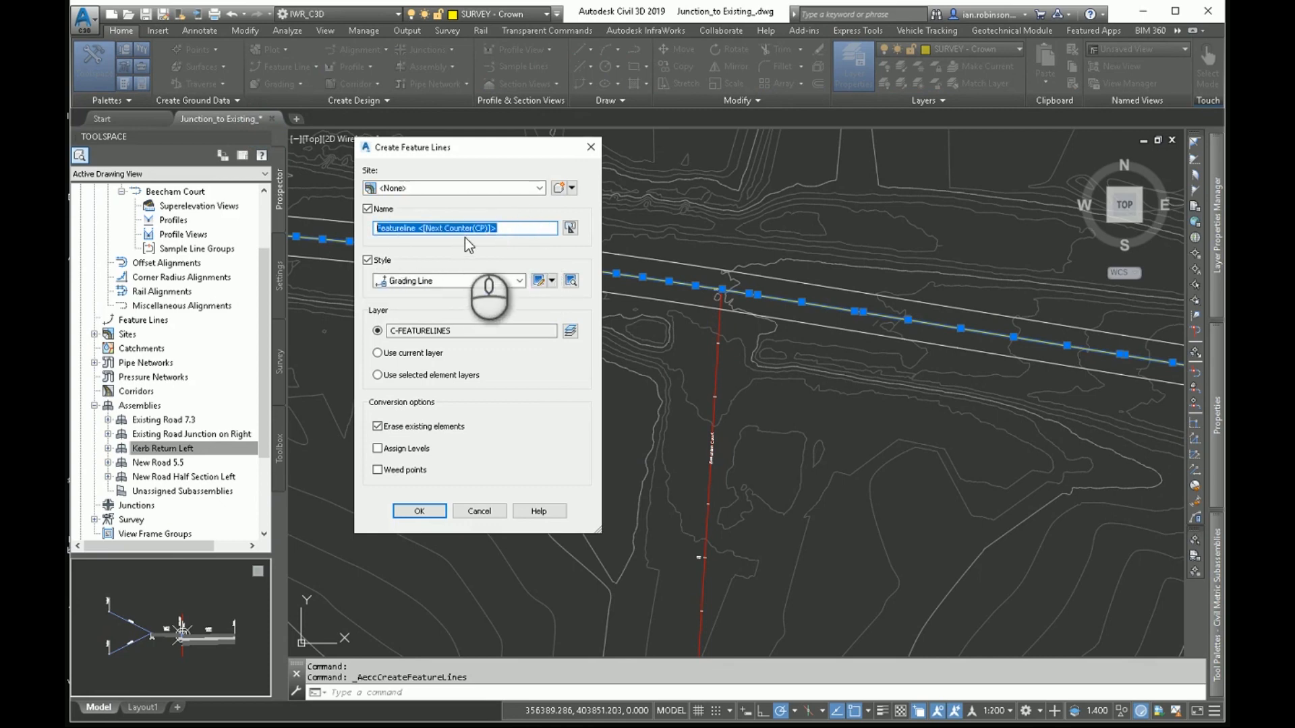
{"action": "type", "text": "Existing Centreline"}
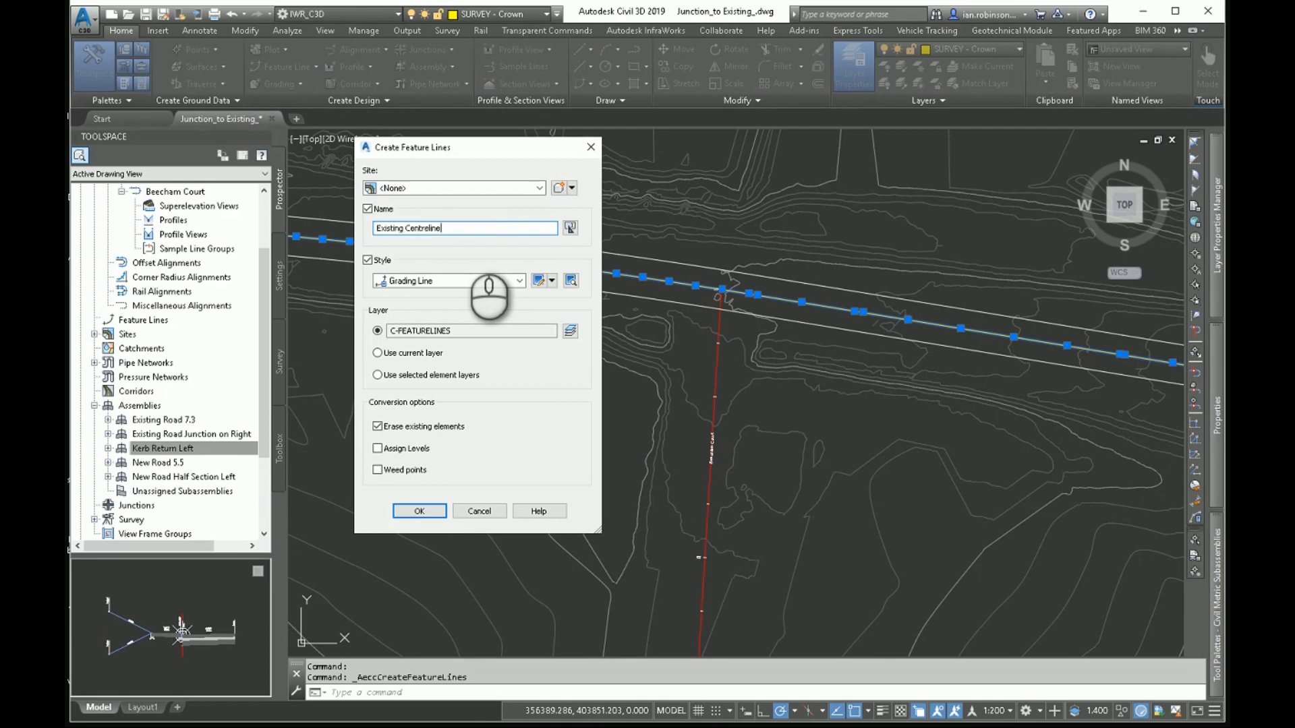
{"action": "left_click", "coordinate": [473, 283]}
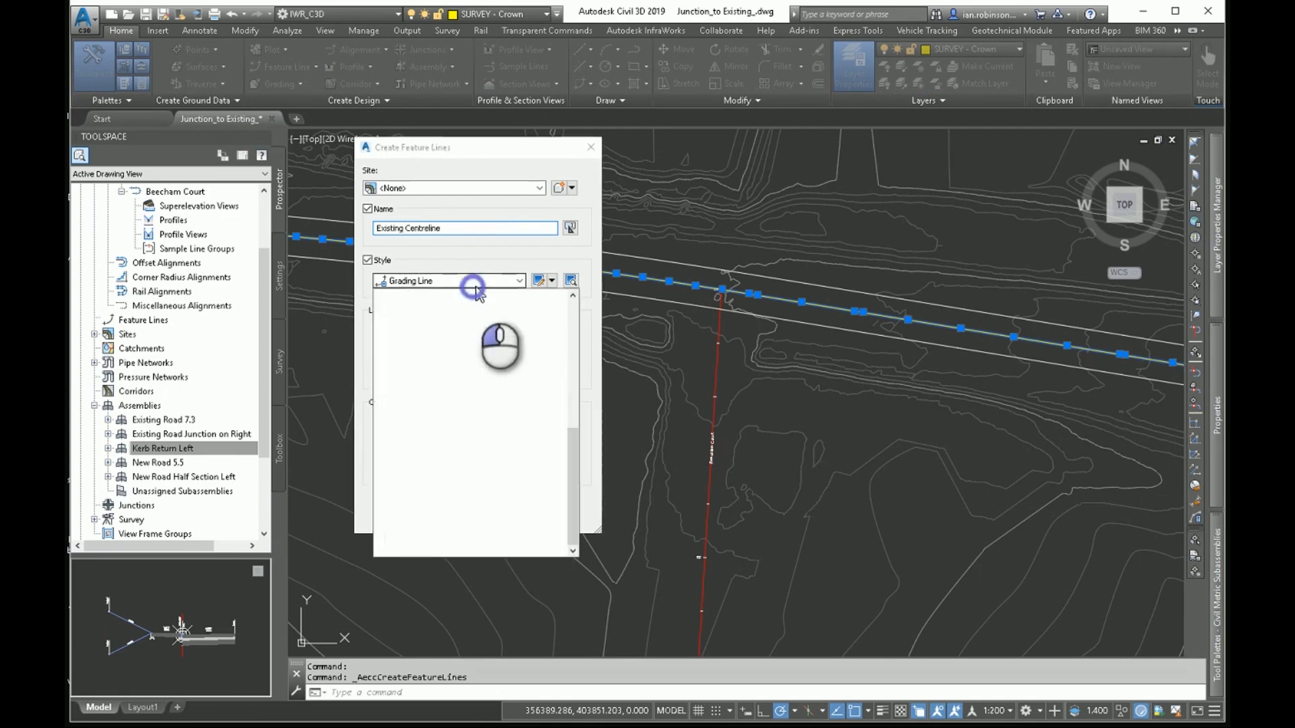
{"action": "scroll", "coordinate": [433, 392], "scroll_direction": "up", "scroll_amount": 3}
{"action": "scroll", "coordinate": [431, 399], "scroll_direction": "up", "scroll_amount": 5}
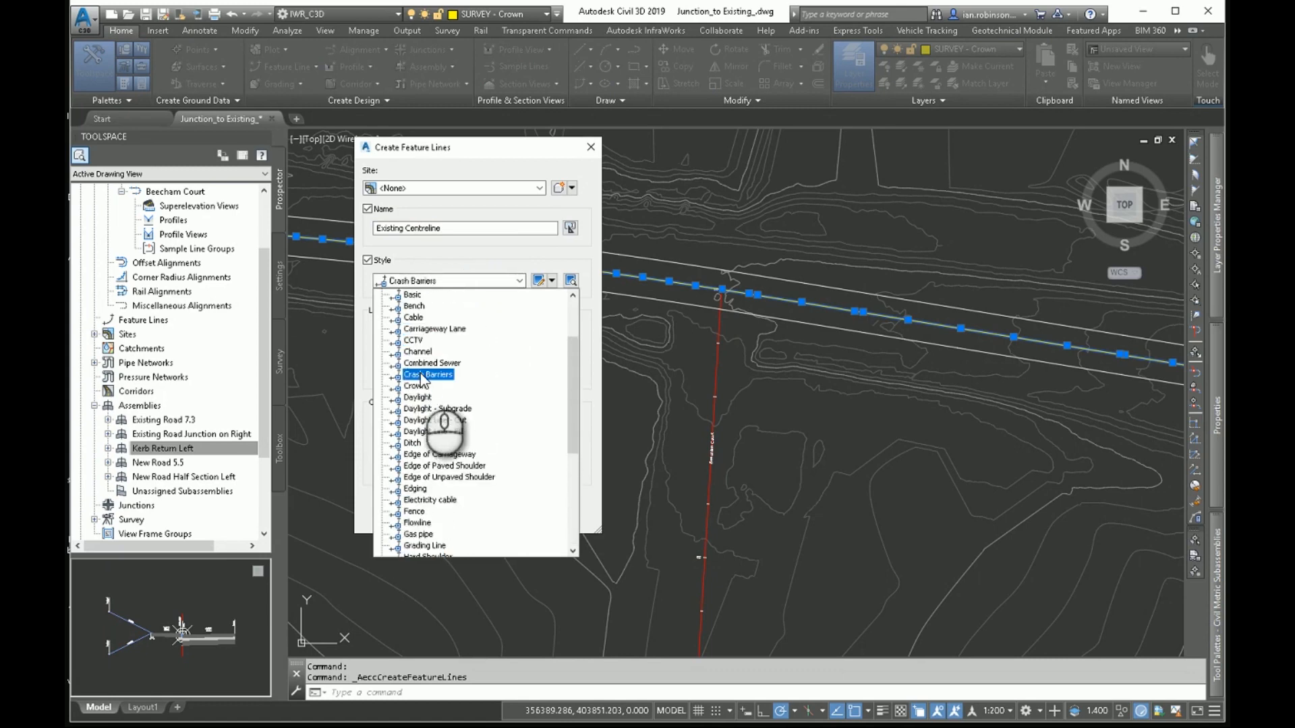
{"action": "left_click", "coordinate": [429, 383]}
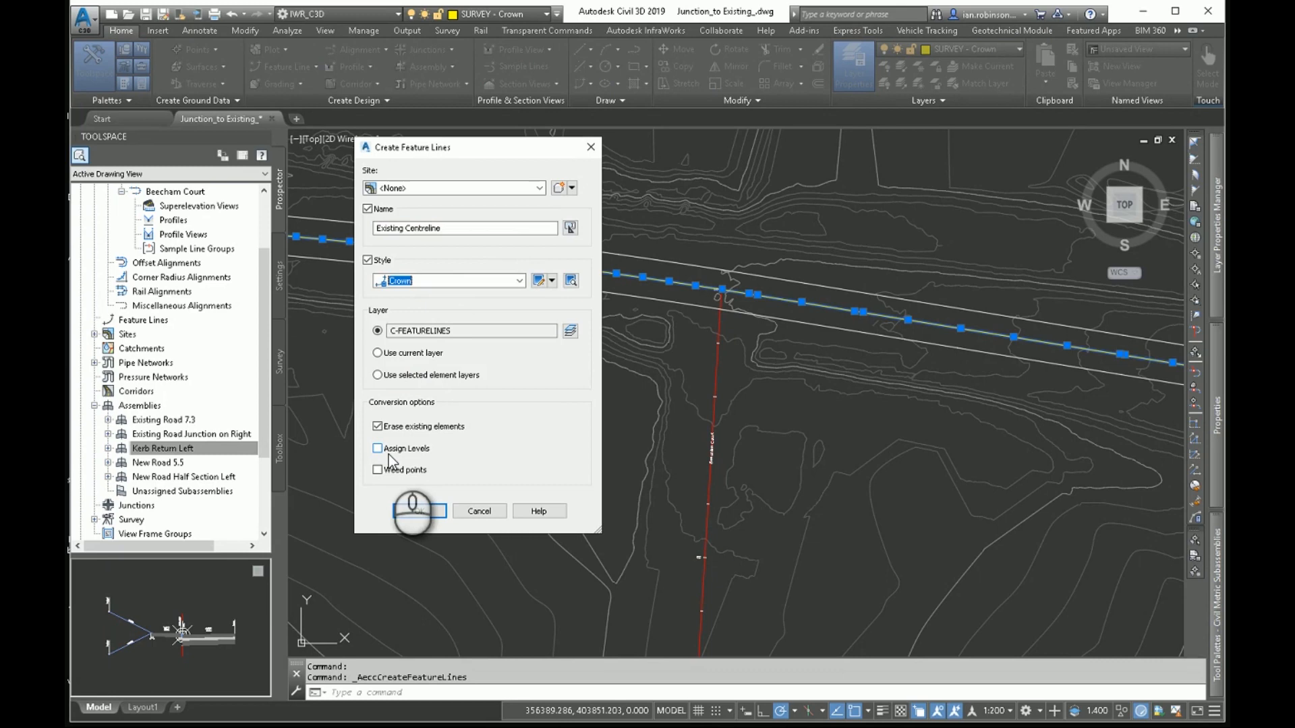
{"action": "left_click", "coordinate": [422, 510]}
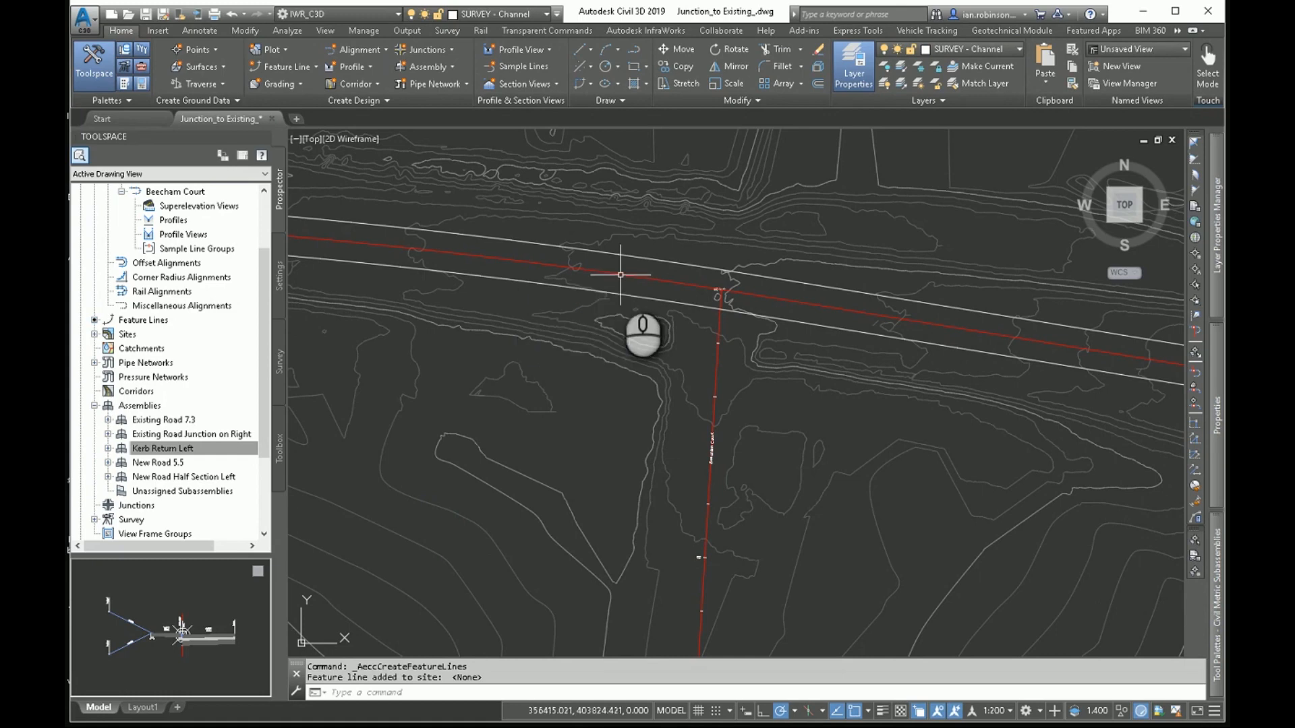
- Create a corridor named Existing Road using the Existing Centreline feature line as baseline and the Existing Road 7.3 assembly
{"action": "left_click", "coordinate": [351, 85]}
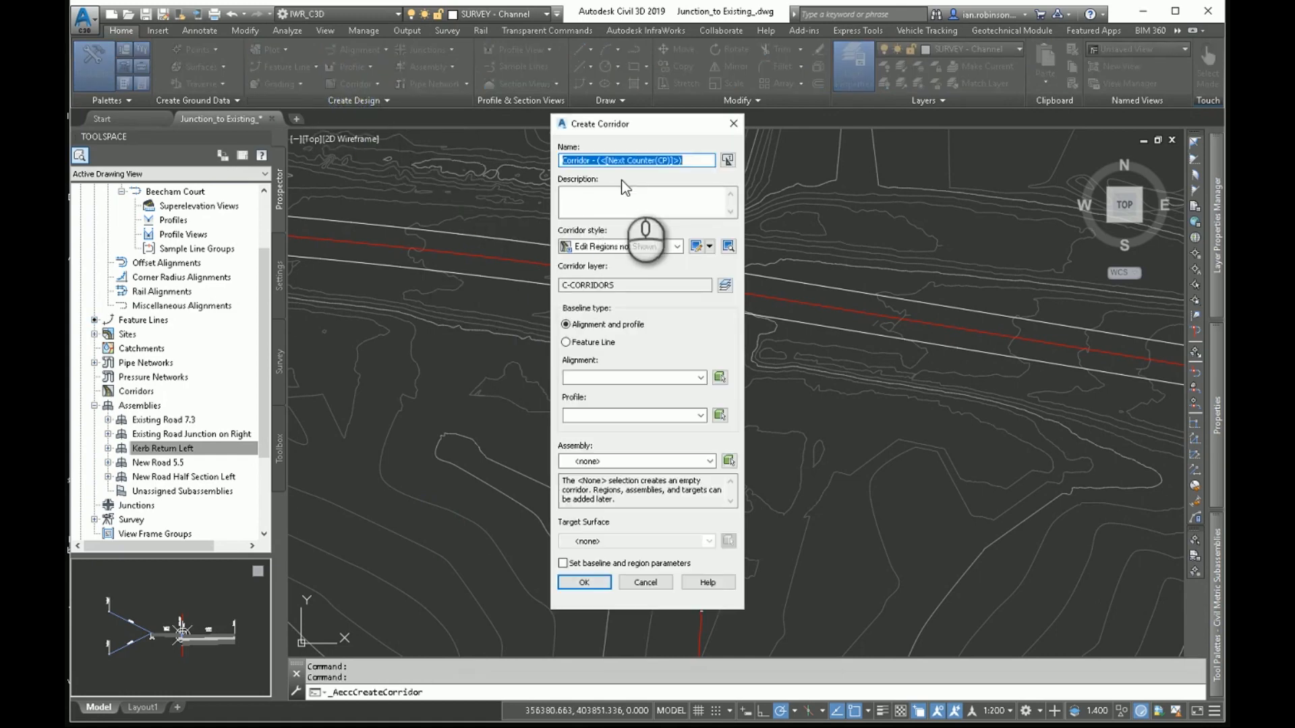
{"action": "type", "text": "Existing Road"}
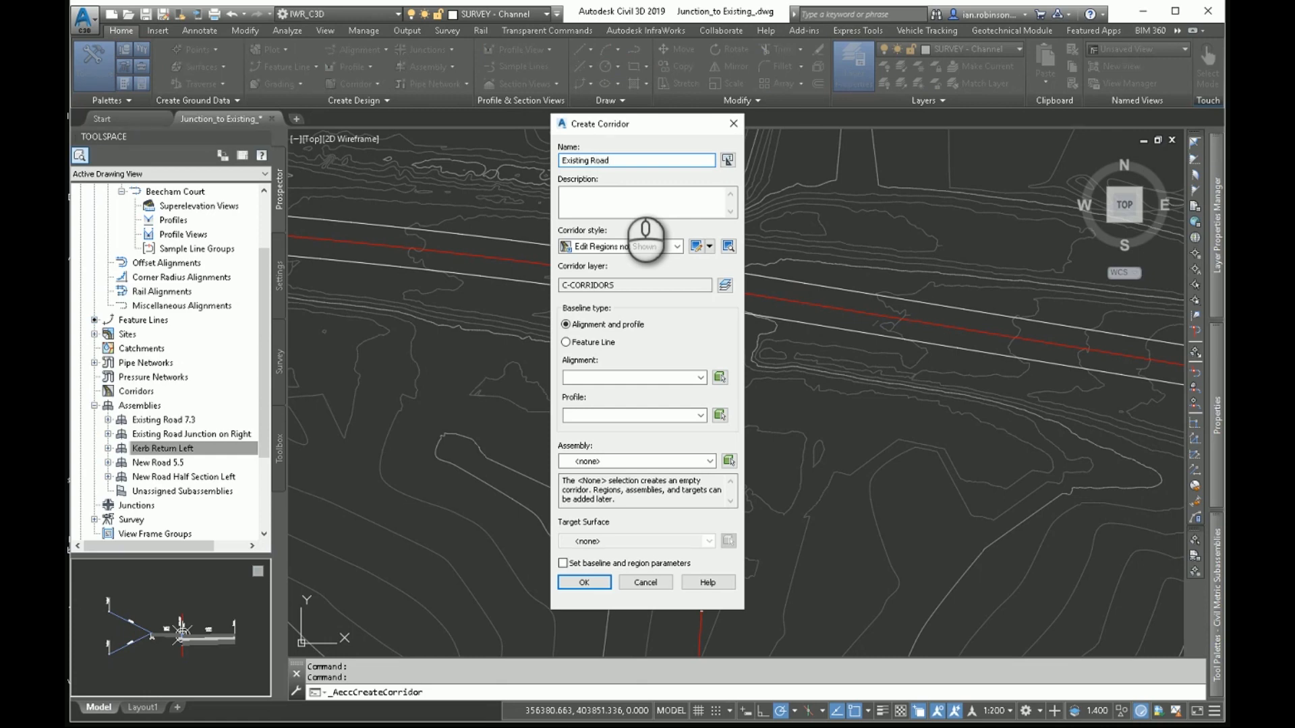
{"action": "left_click", "coordinate": [566, 342]}
{"action": "left_click", "coordinate": [602, 415]}
{"action": "left_click", "coordinate": [618, 426]}
{"action": "left_click", "coordinate": [625, 461]}
{"action": "left_click", "coordinate": [610, 487]}
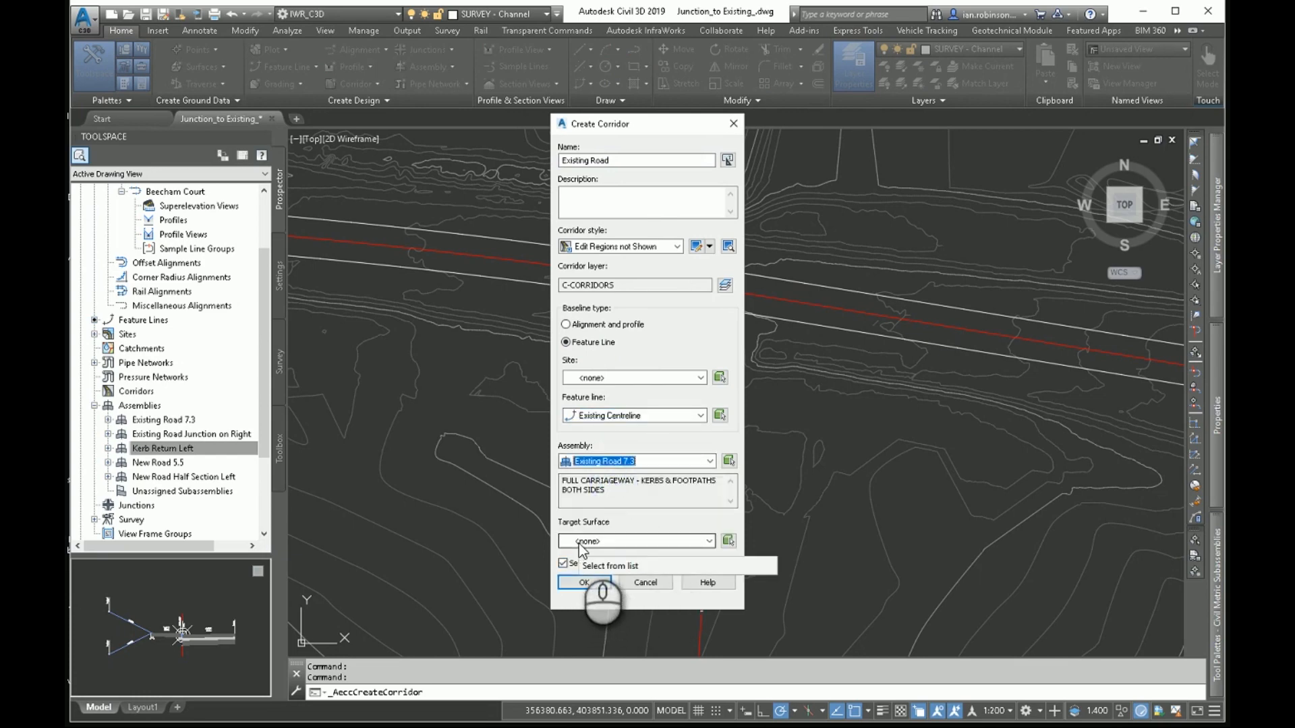
{"action": "left_click", "coordinate": [580, 580]}
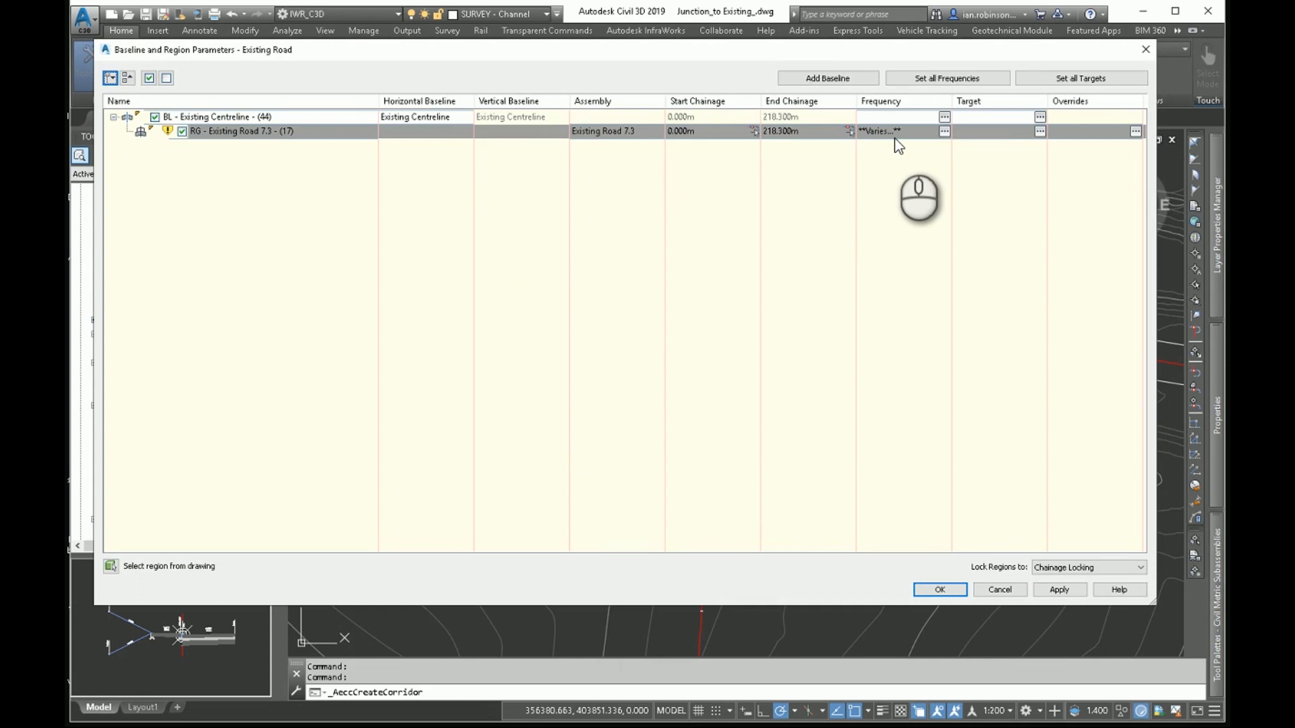
- Set the RHS CARRIAGEWAY width target of the Existing Road 7.3 region to the existing road's southern channel polyline
{"action": "left_click", "coordinate": [1040, 131]}
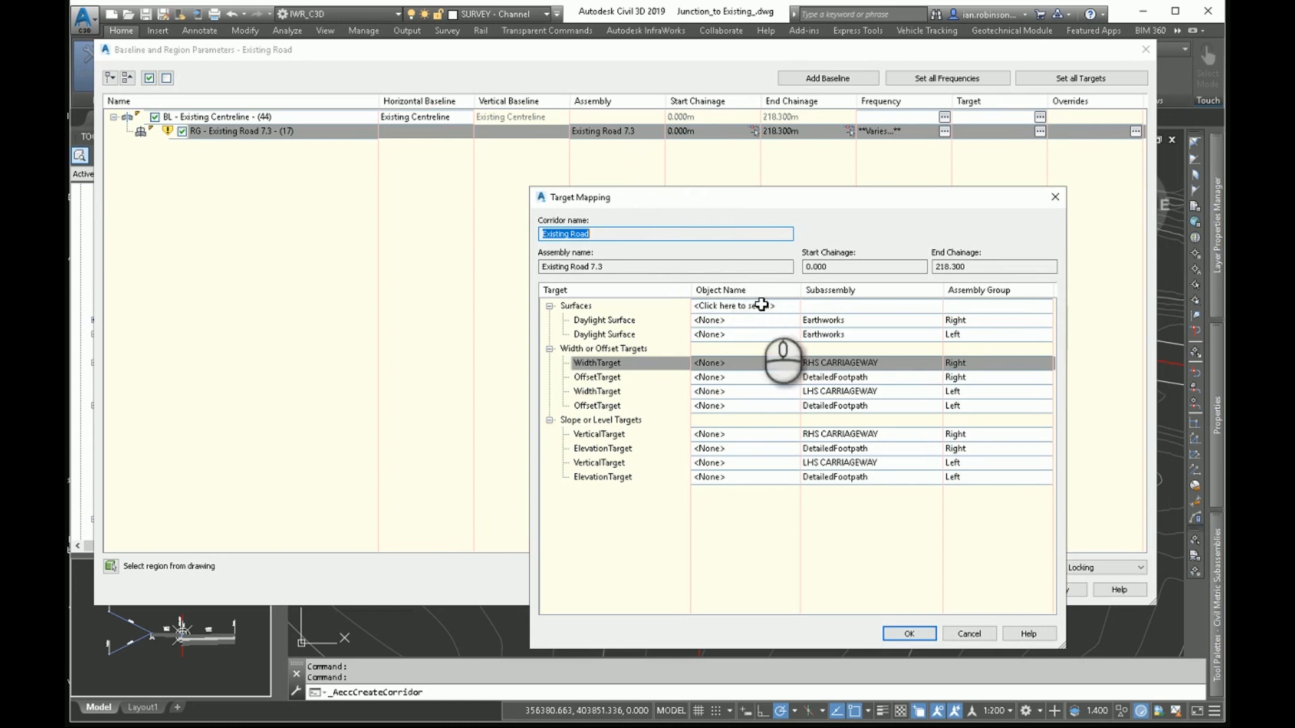
{"action": "left_click", "coordinate": [717, 366]}
{"action": "left_click", "coordinate": [577, 158]}
{"action": "left_click", "coordinate": [576, 181]}
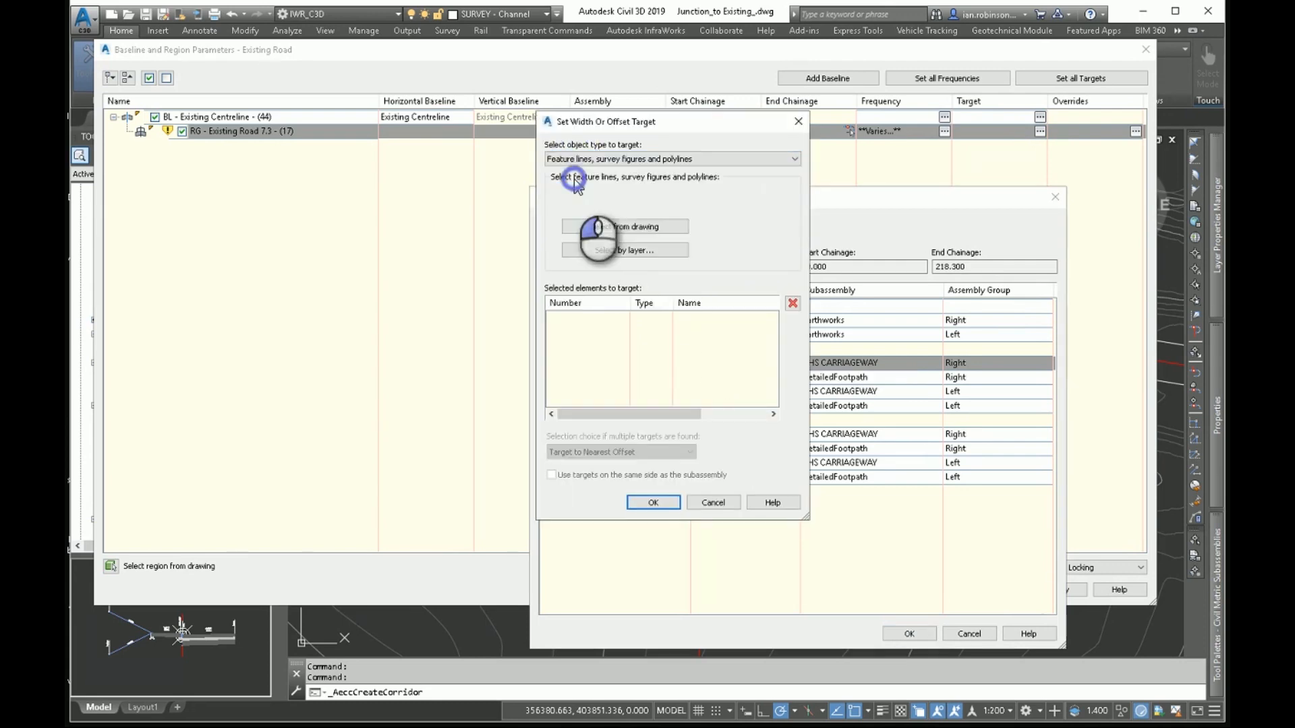
{"action": "left_click", "coordinate": [620, 228]}
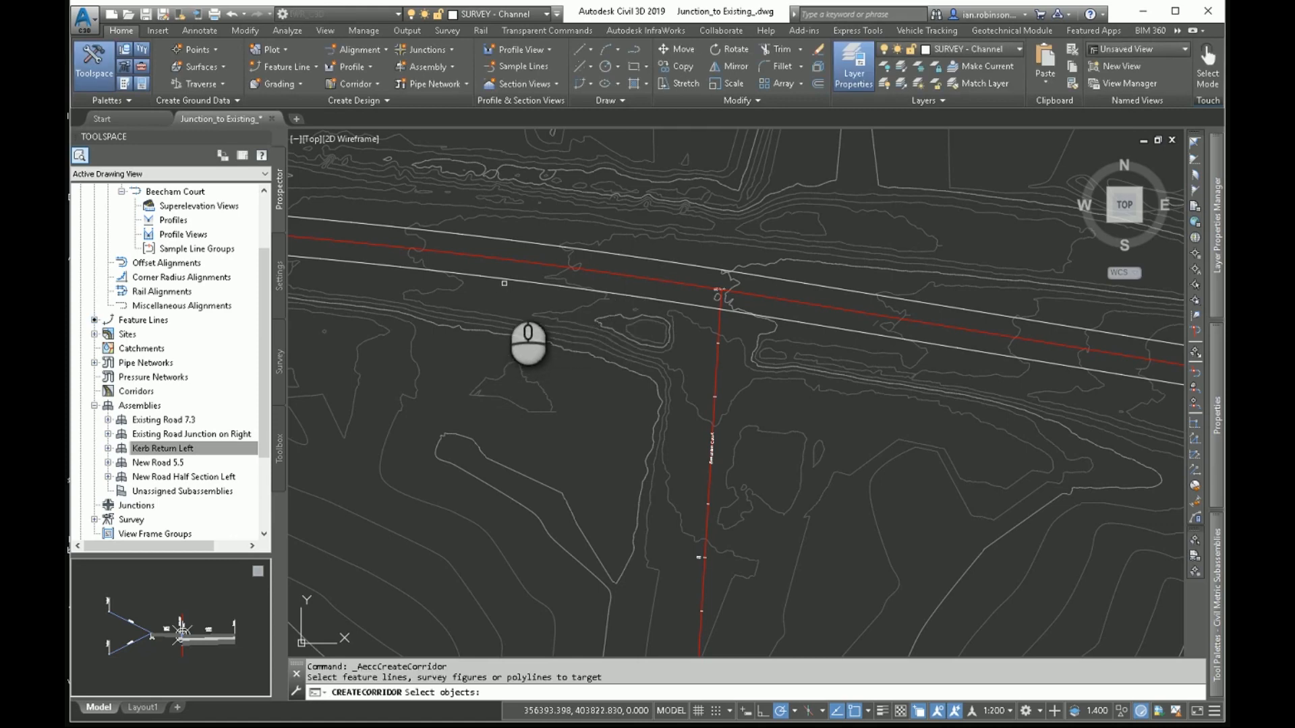
{"action": "left_click", "coordinate": [507, 278]}
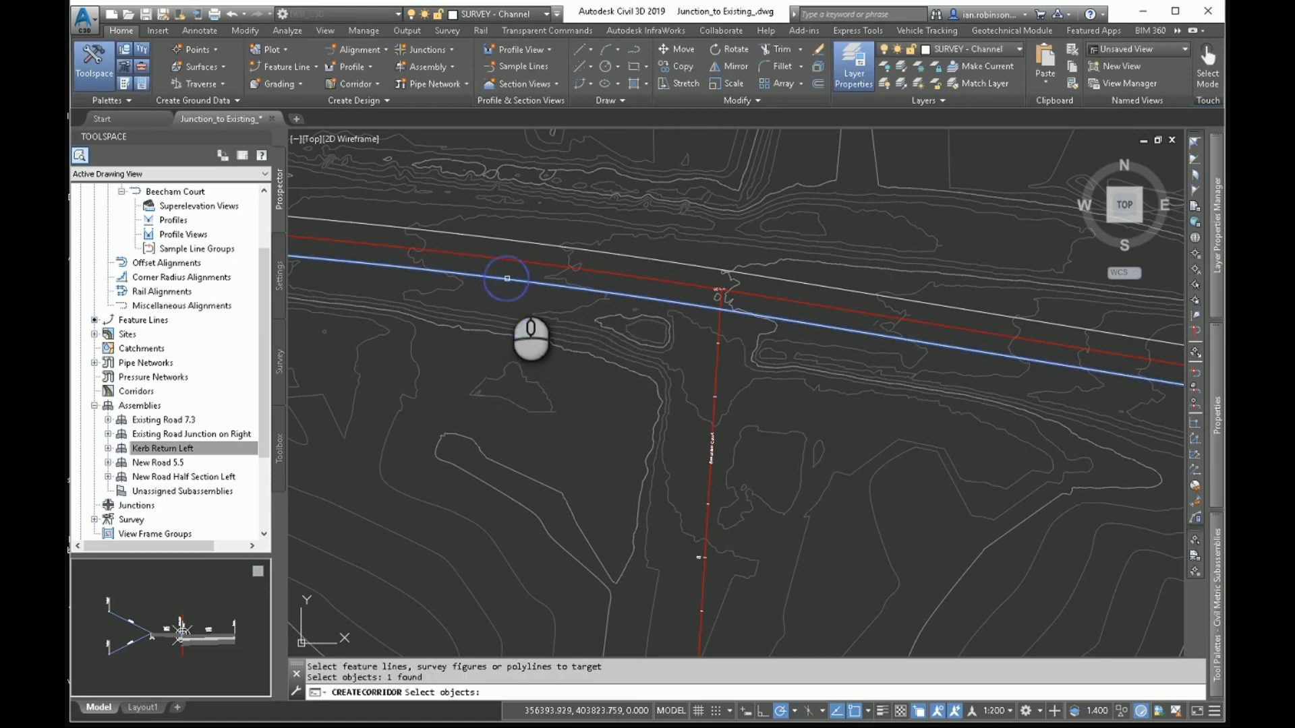
{"action": "key", "text": "Return"}
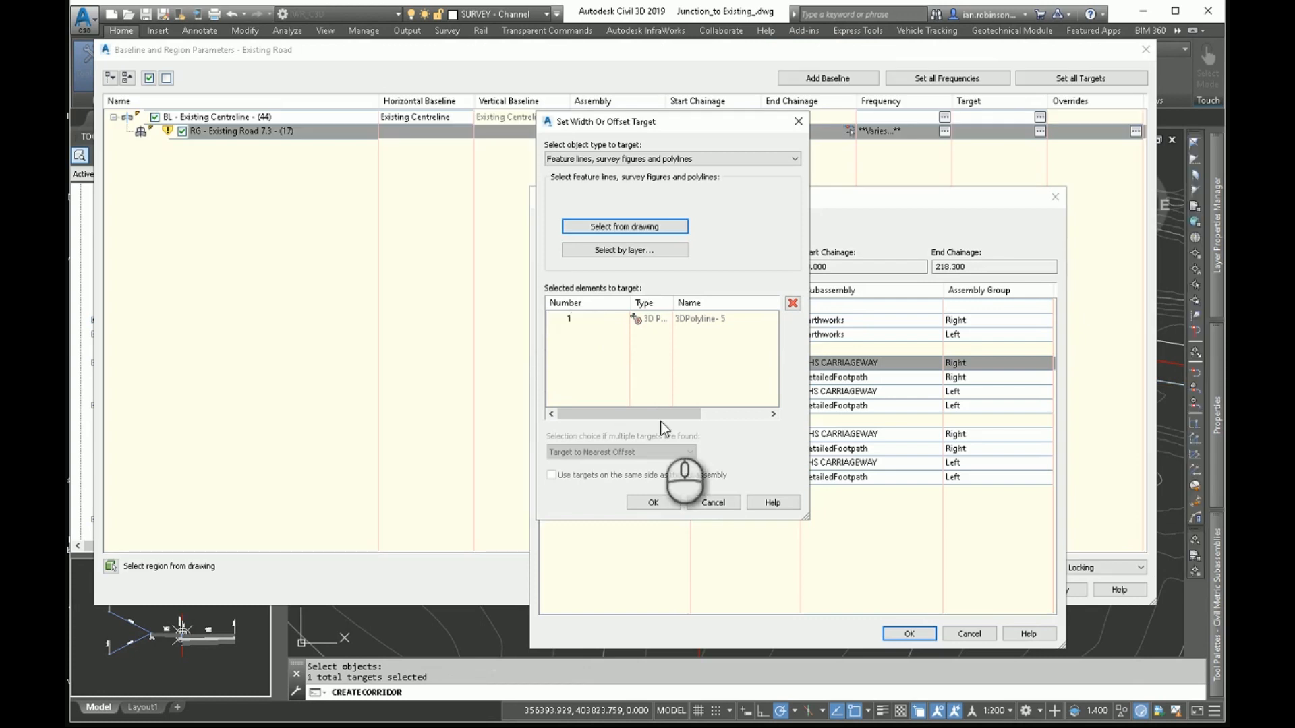
{"action": "left_click", "coordinate": [665, 505]}
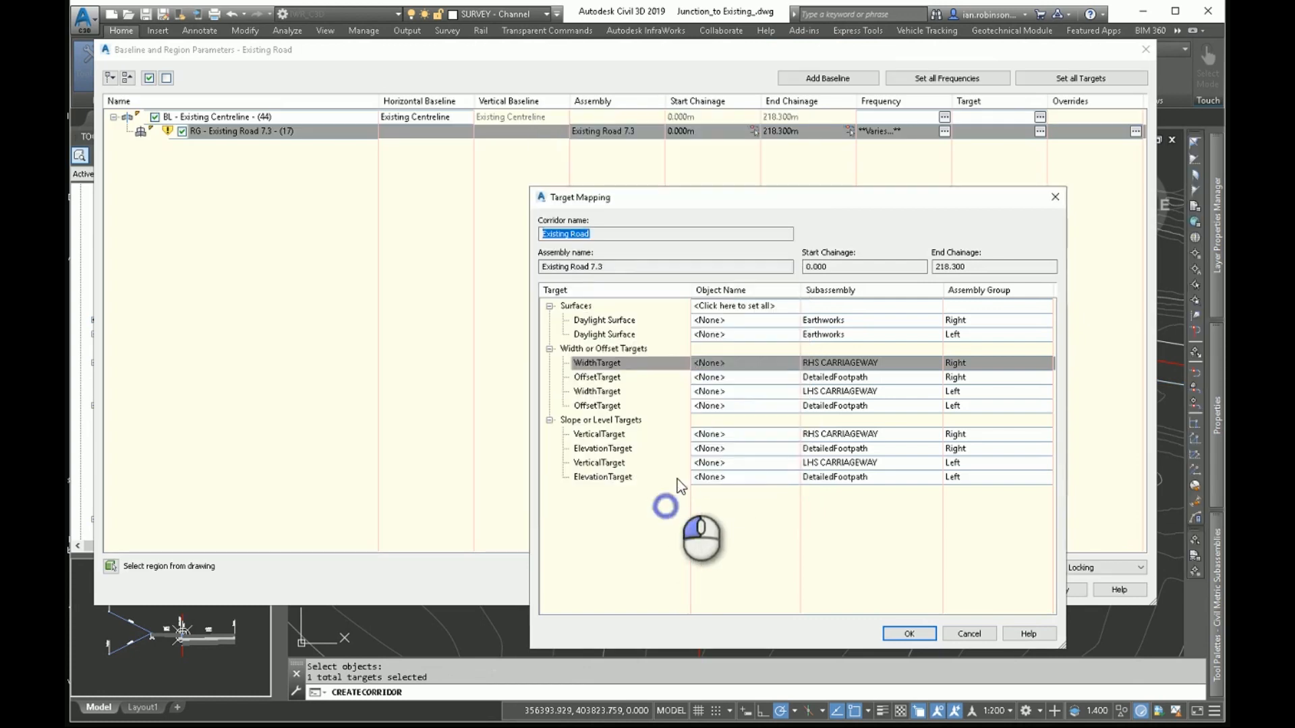
- Set the LHS CARRIAGEWAY width target to the existing road's northern channel polyline
{"action": "left_click", "coordinate": [759, 391]}
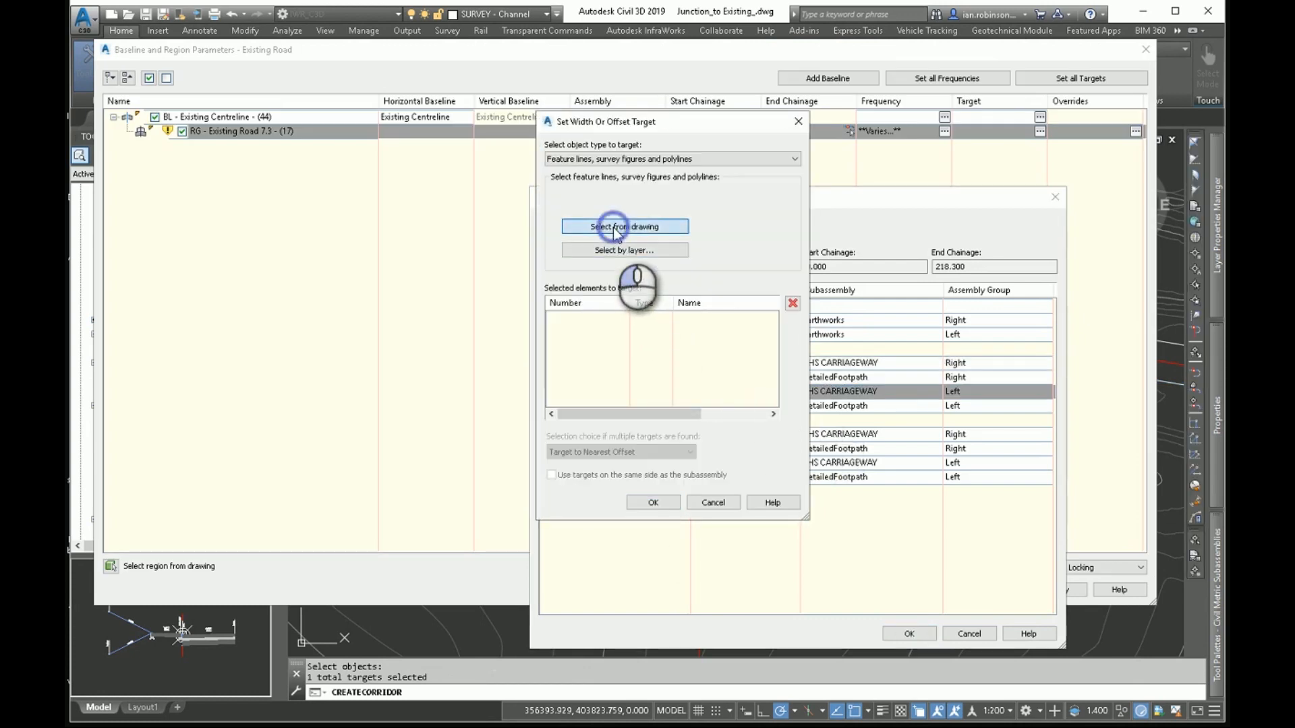
{"action": "left_click", "coordinate": [613, 228]}
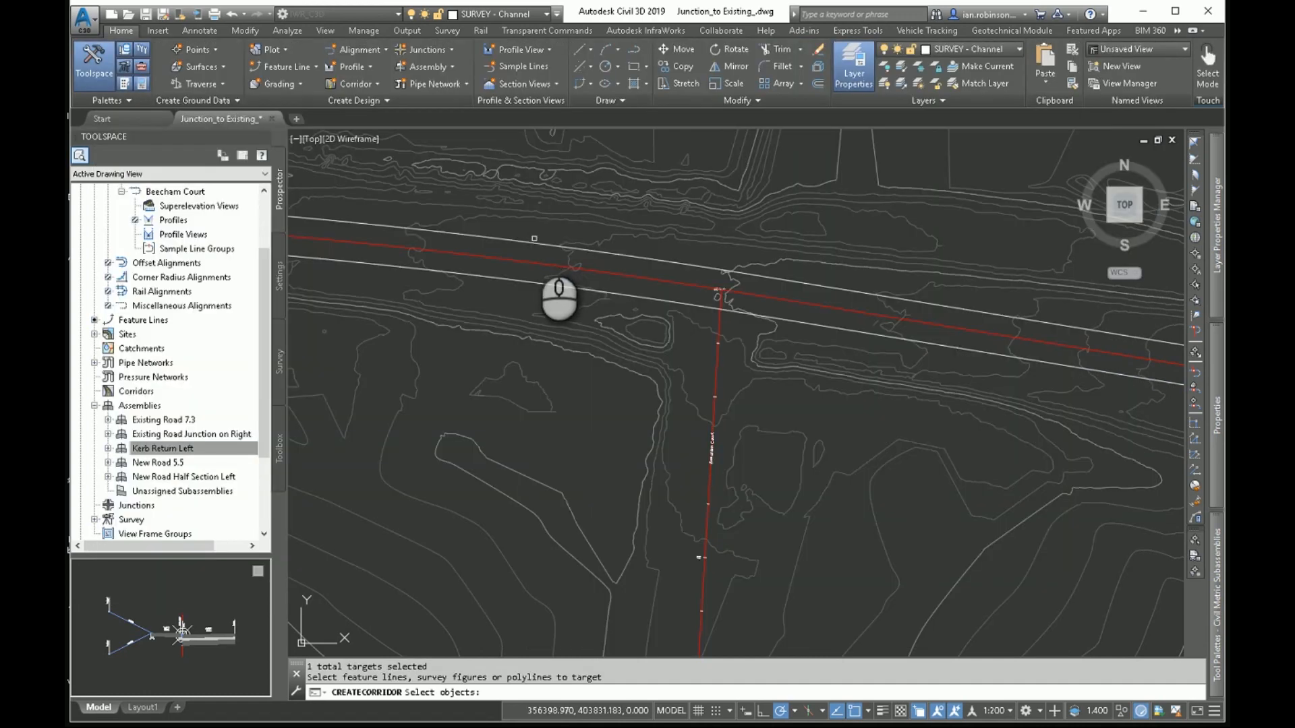
{"action": "left_click", "coordinate": [534, 243]}
{"action": "key", "text": "Return"}
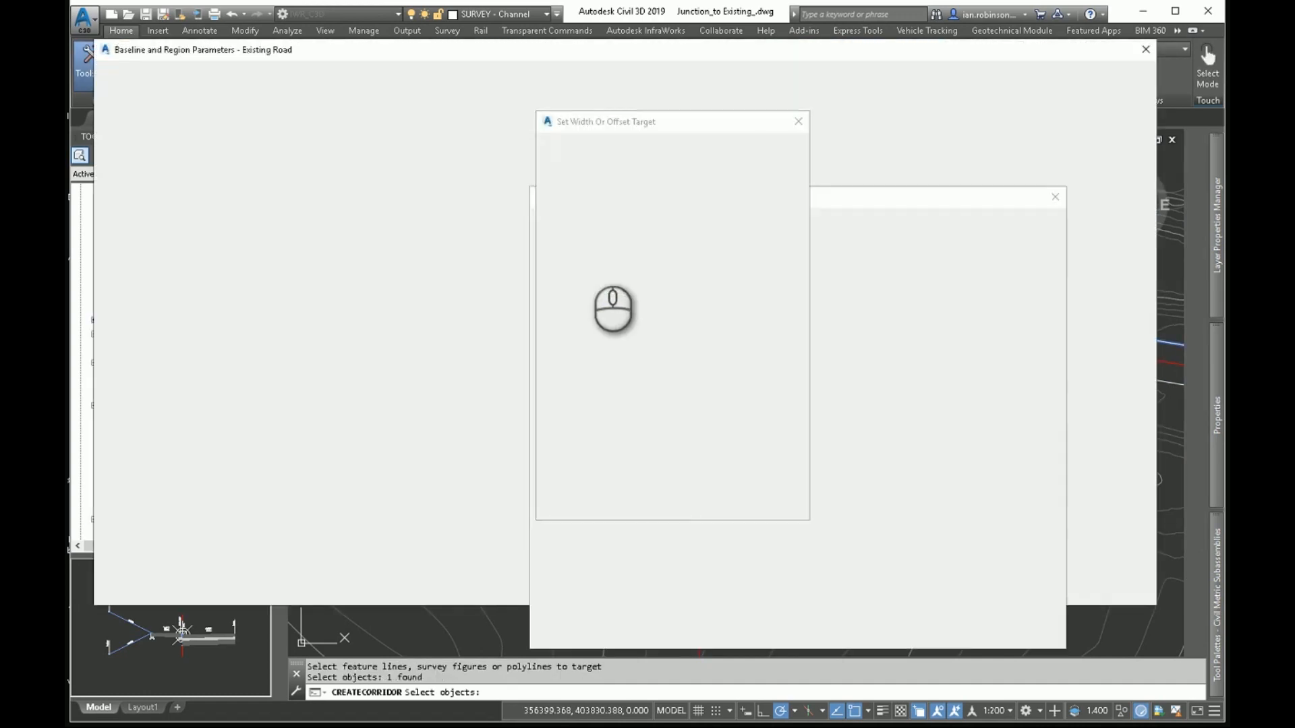
{"action": "left_click", "coordinate": [653, 503]}
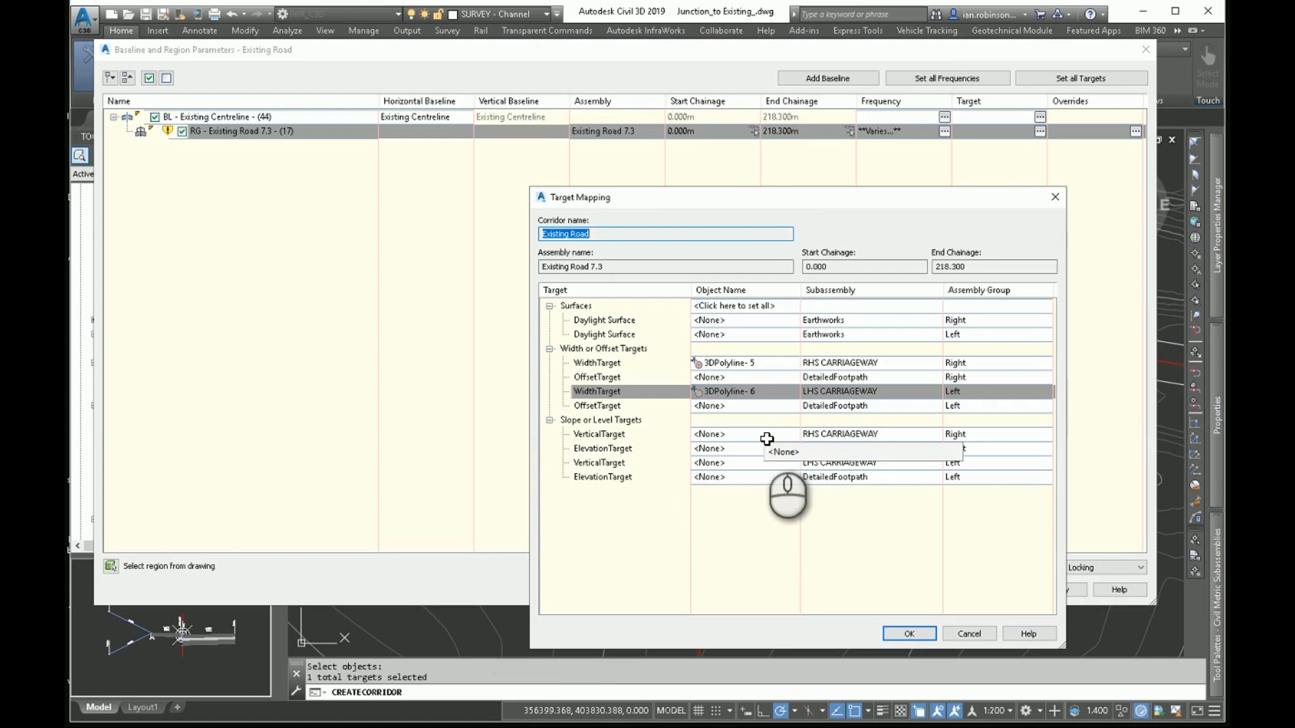
- Set the vertical target of the RHS CARRIAGEWAY to the existing road's southern channel 3D polyline
{"action": "left_click", "coordinate": [766, 436]}
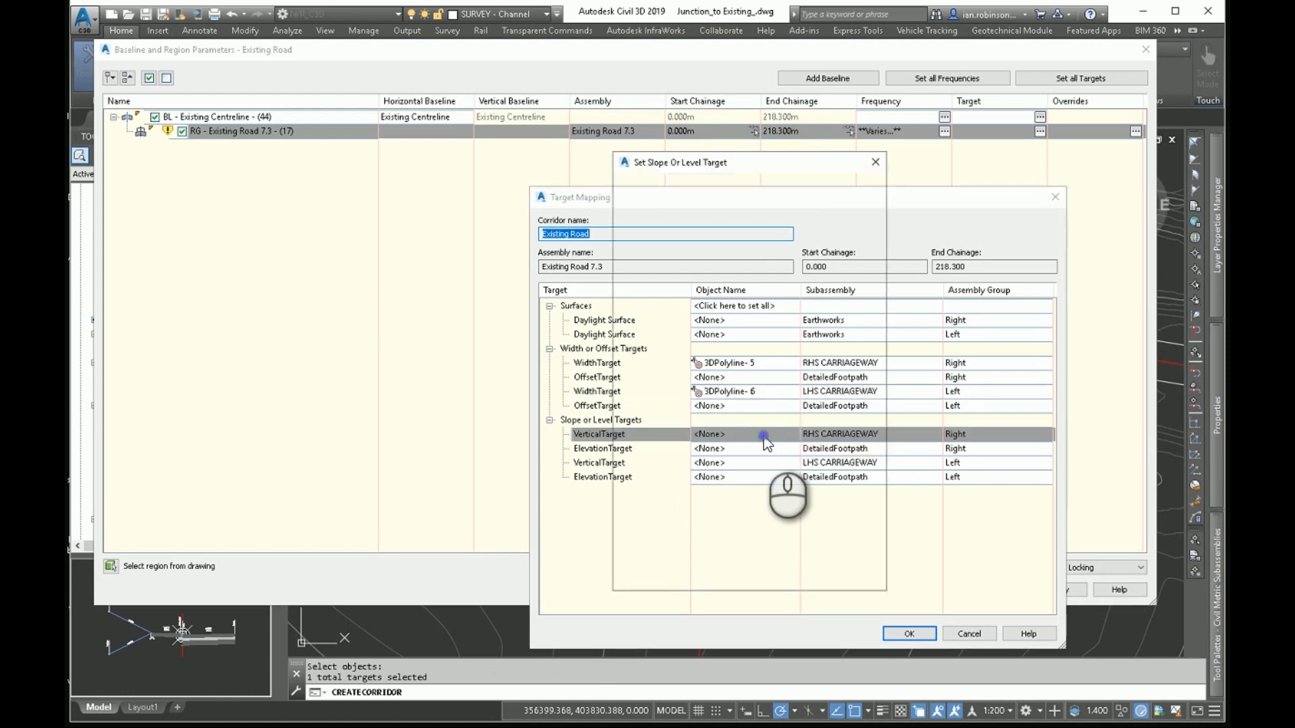
{"action": "left_click", "coordinate": [675, 199]}
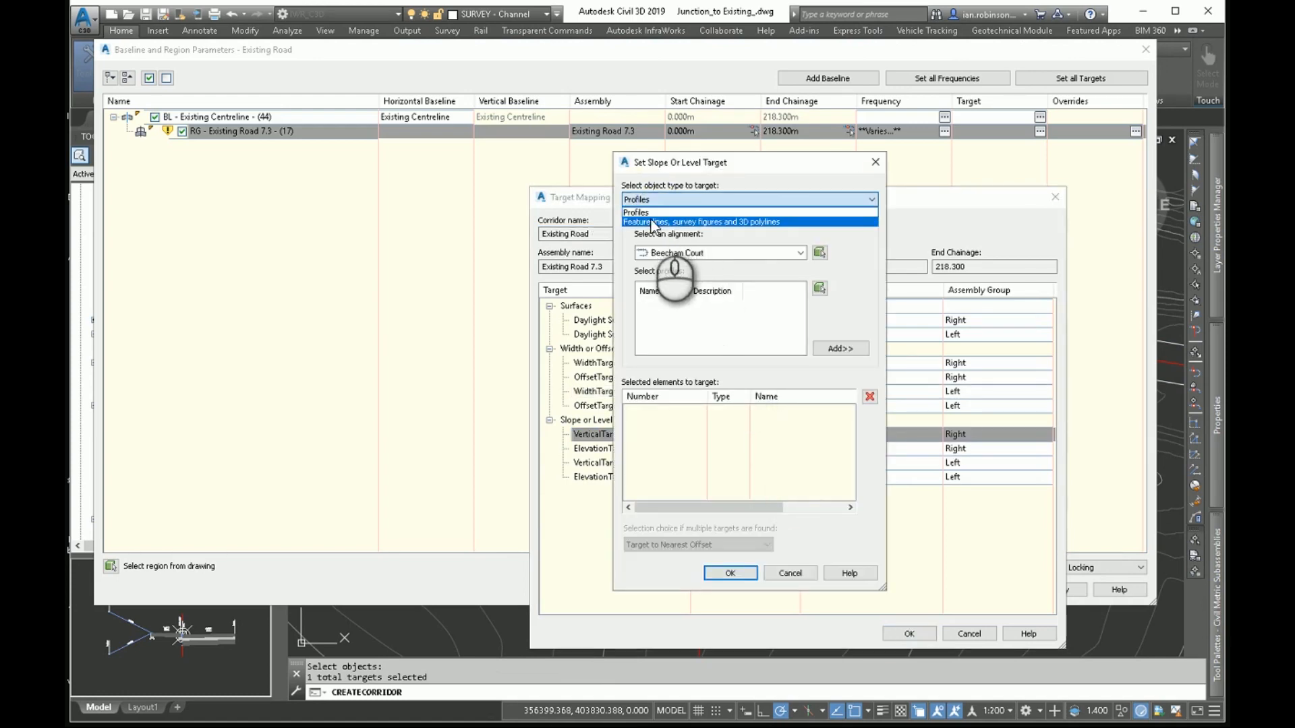
{"action": "left_click", "coordinate": [654, 217]}
{"action": "left_click", "coordinate": [658, 298]}
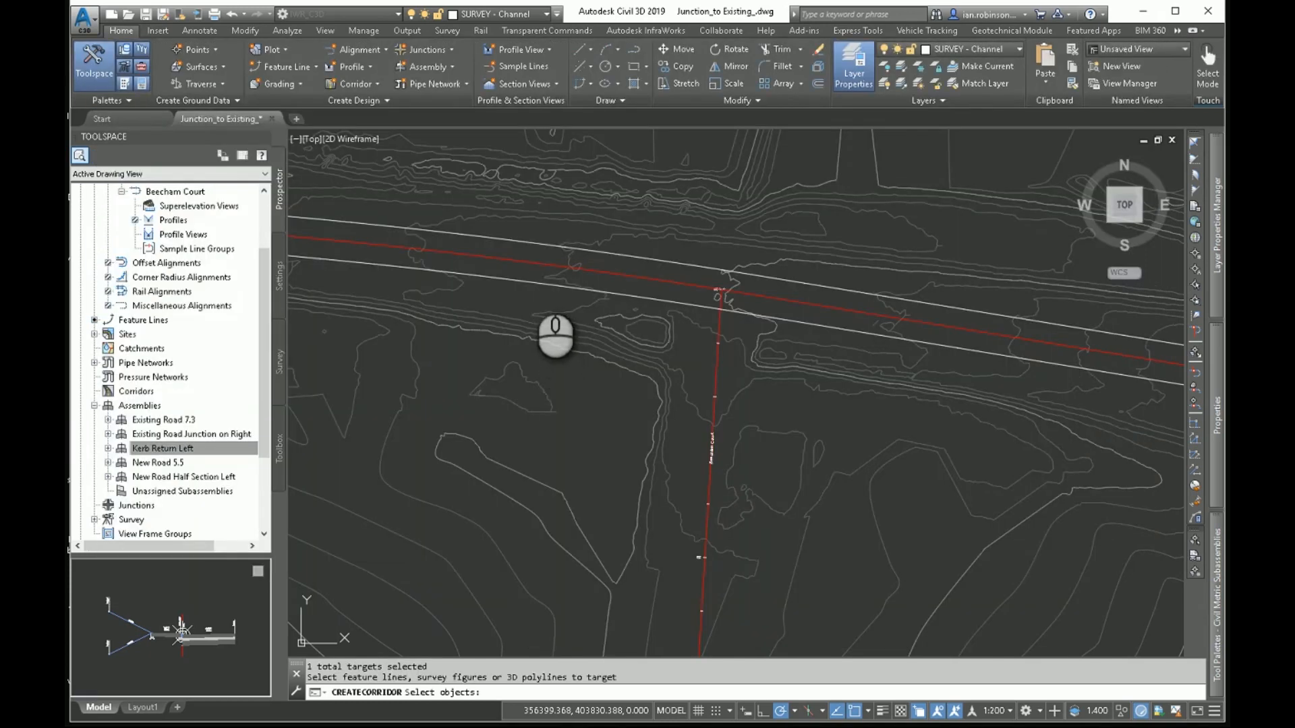
{"action": "left_click", "coordinate": [531, 280]}
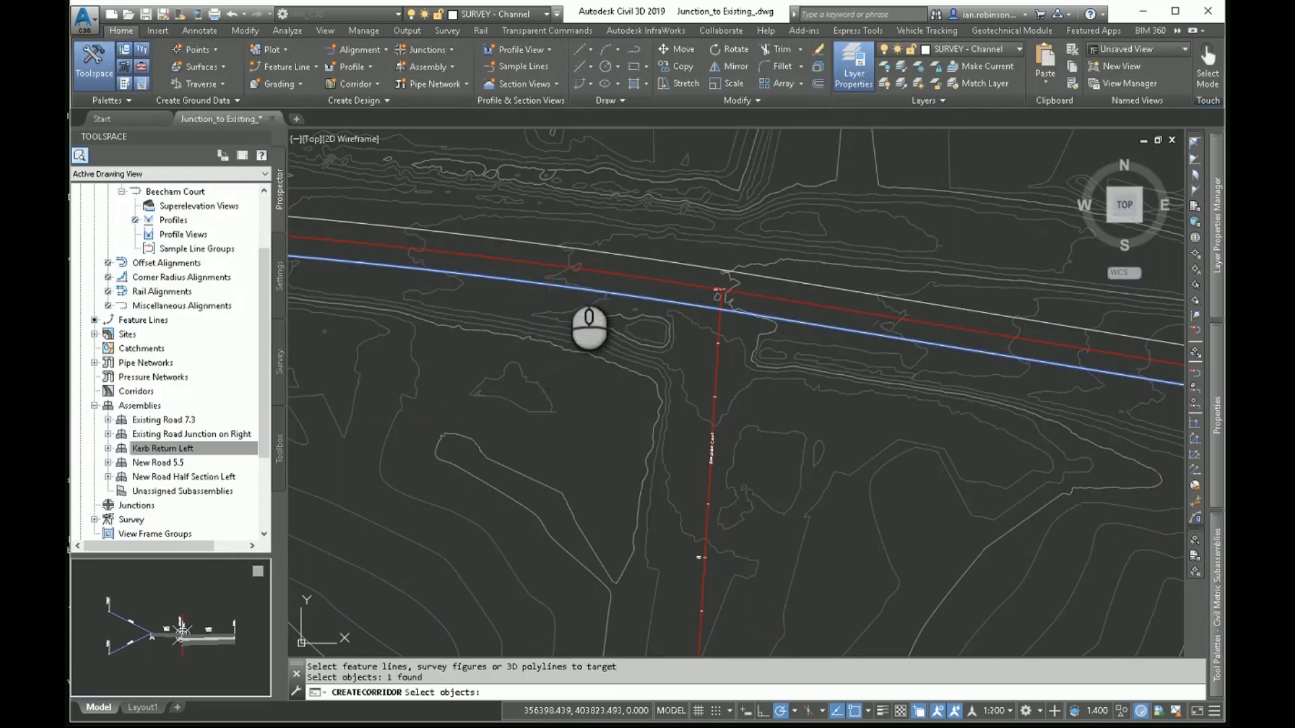
{"action": "key", "text": "Return"}
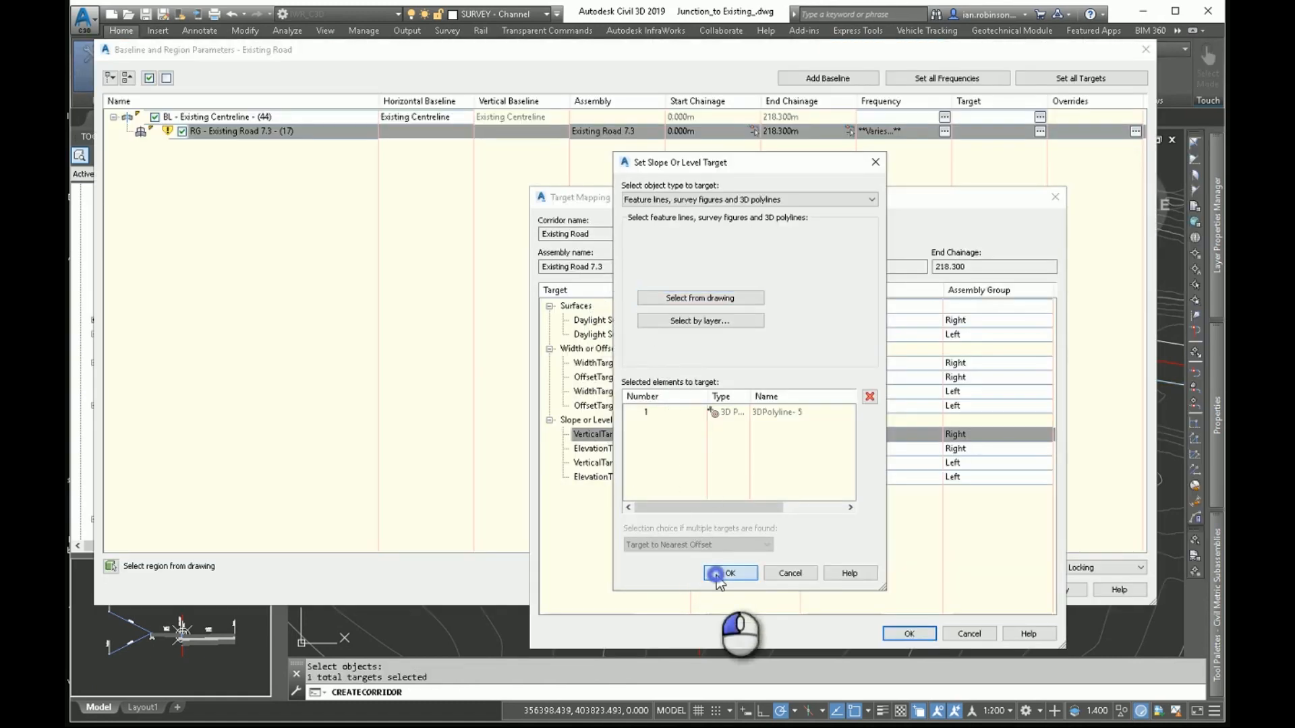
{"action": "left_click", "coordinate": [720, 573]}
- Set the LHS CARRIAGEWAY vertical target to the northern channel 3D polyline, then accept the region parameters and build the corridor
{"action": "left_click", "coordinate": [713, 465]}
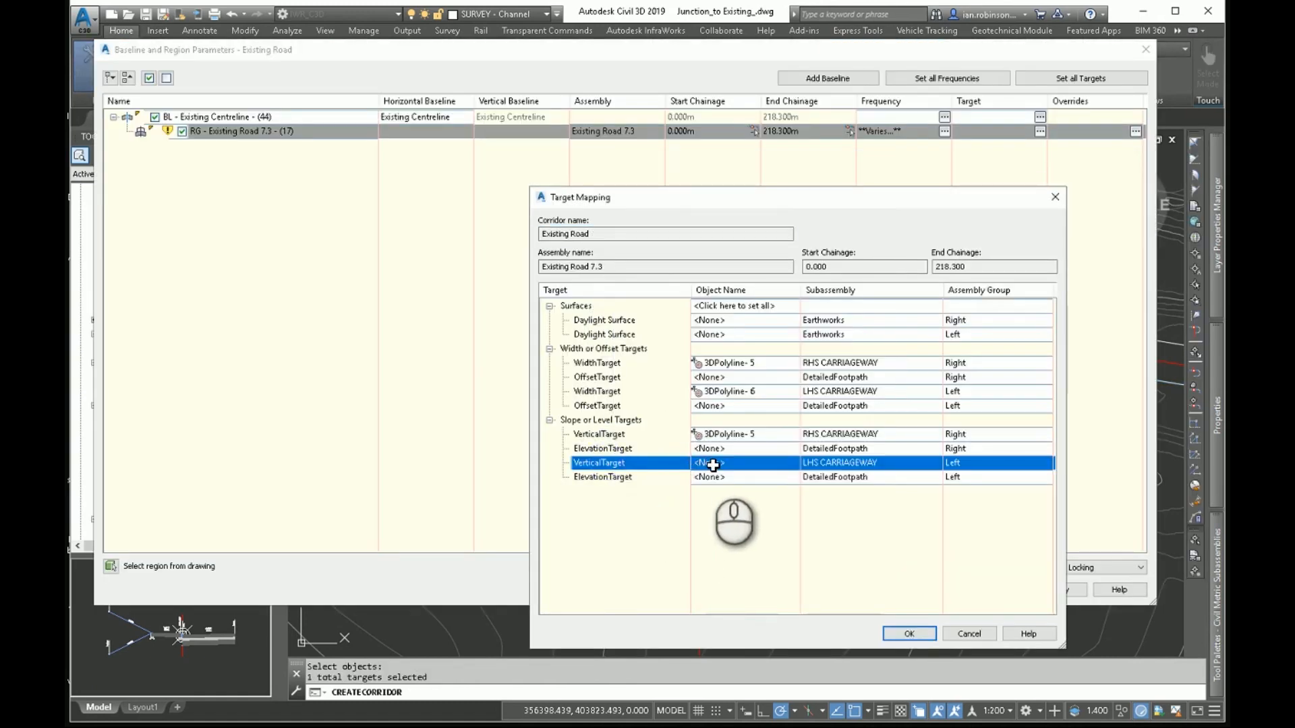
{"action": "left_click", "coordinate": [678, 298]}
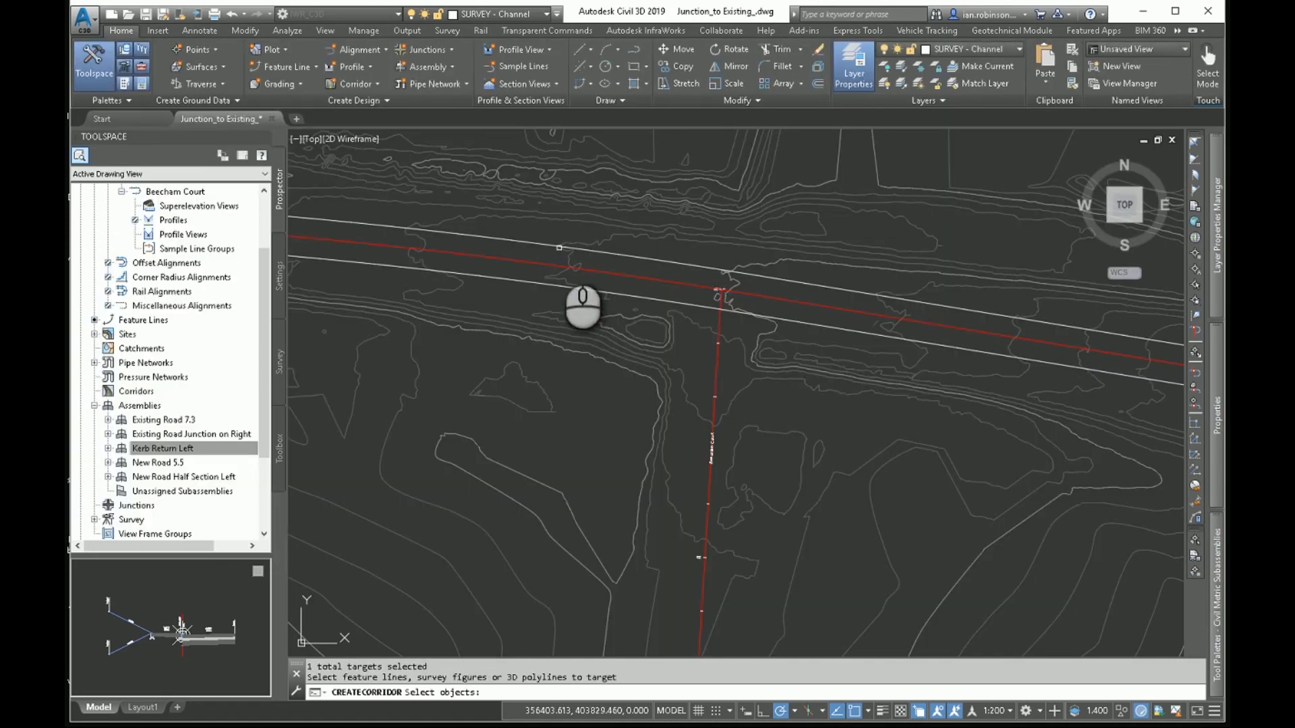
{"action": "left_click", "coordinate": [574, 268]}
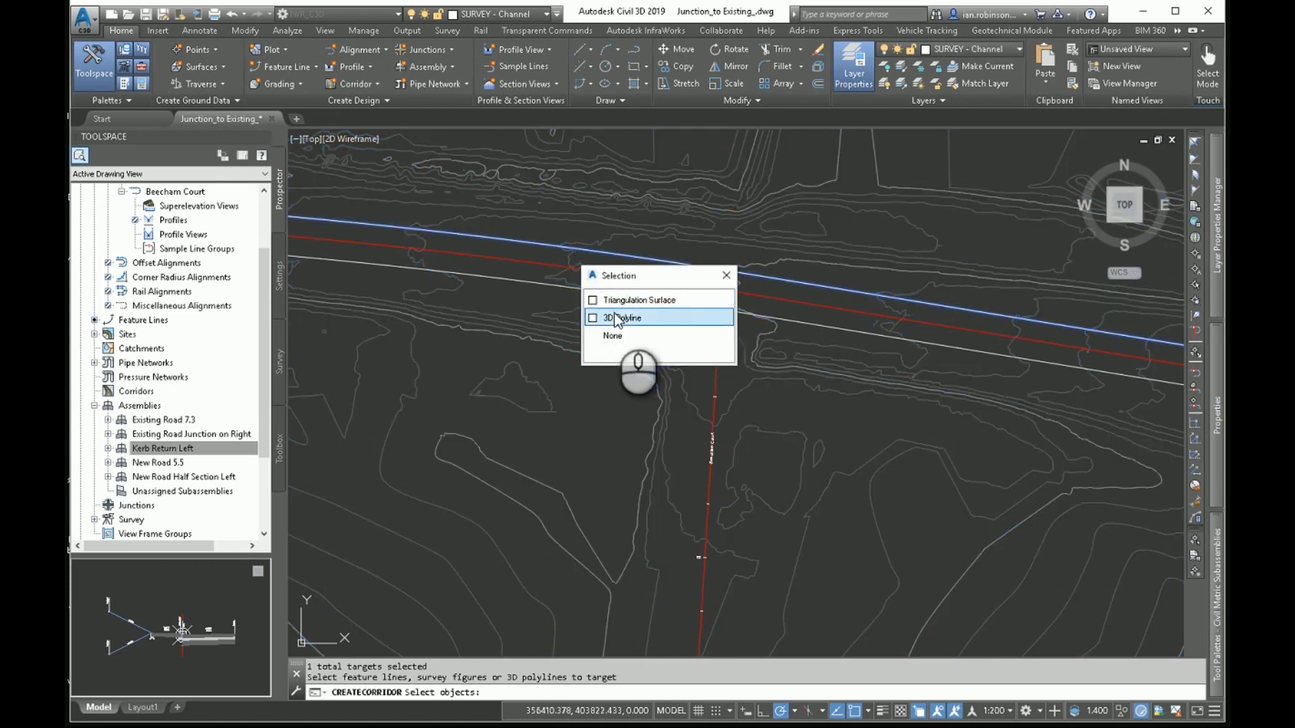
{"action": "left_click", "coordinate": [613, 315]}
{"action": "right_click", "coordinate": [638, 371]}
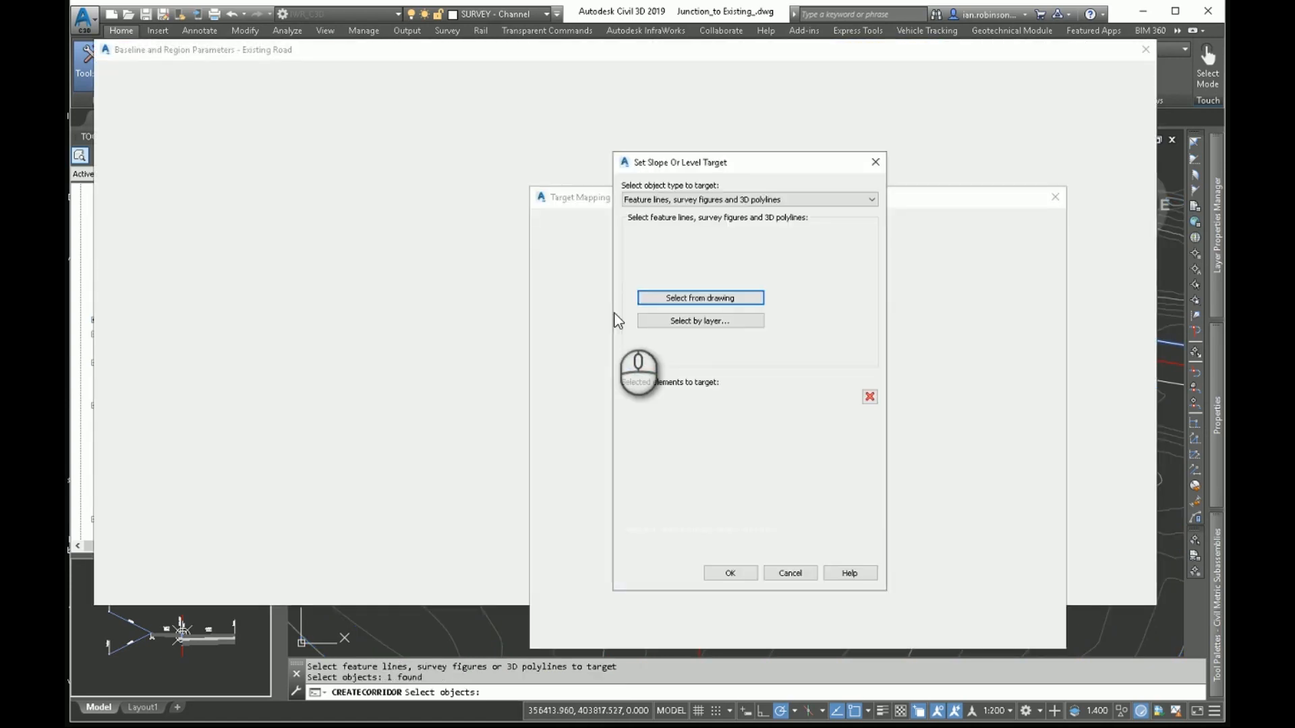
{"action": "left_click", "coordinate": [732, 573]}
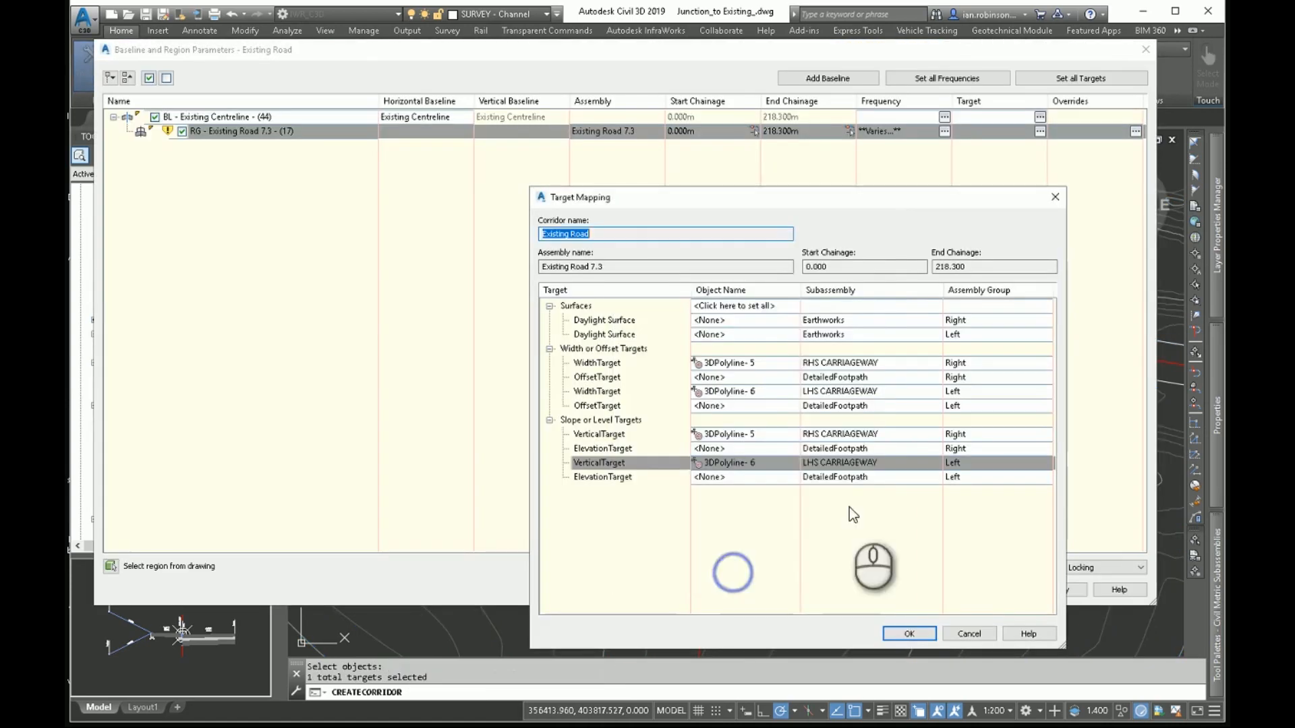
{"action": "left_click", "coordinate": [909, 633]}
{"action": "left_click", "coordinate": [940, 590]}
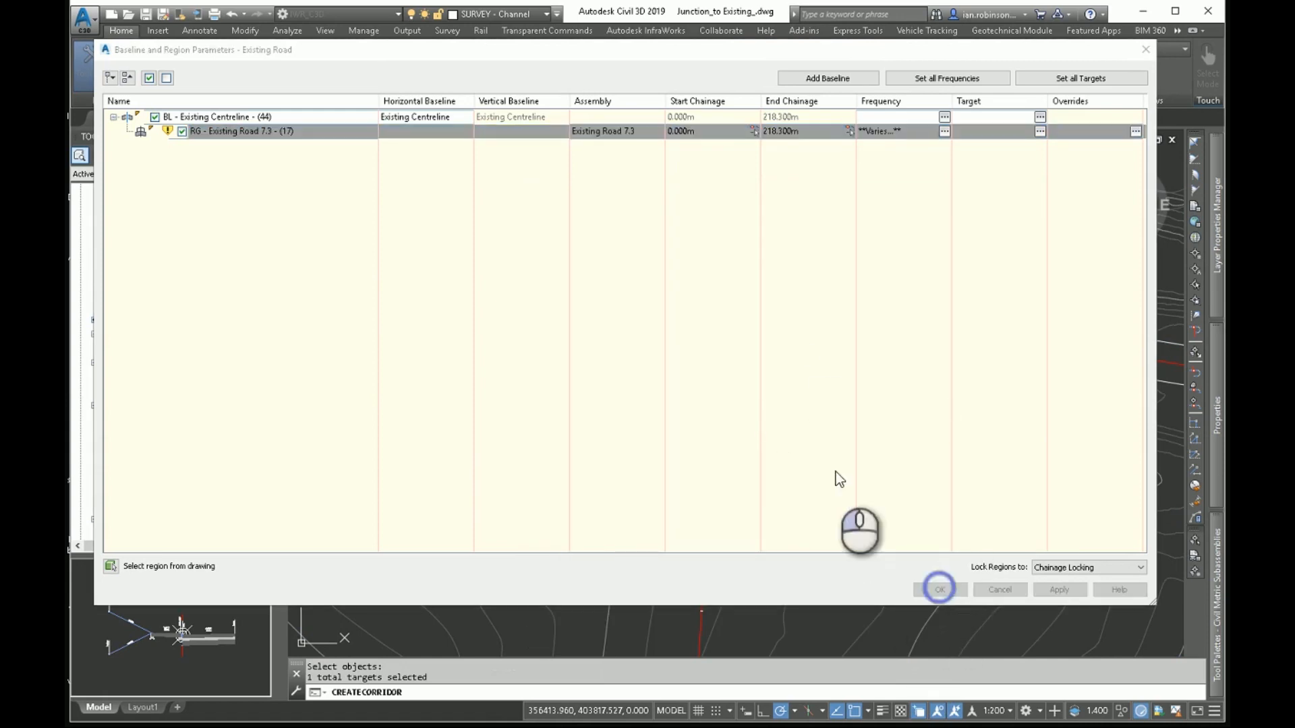
{"action": "left_click", "coordinate": [559, 337]}
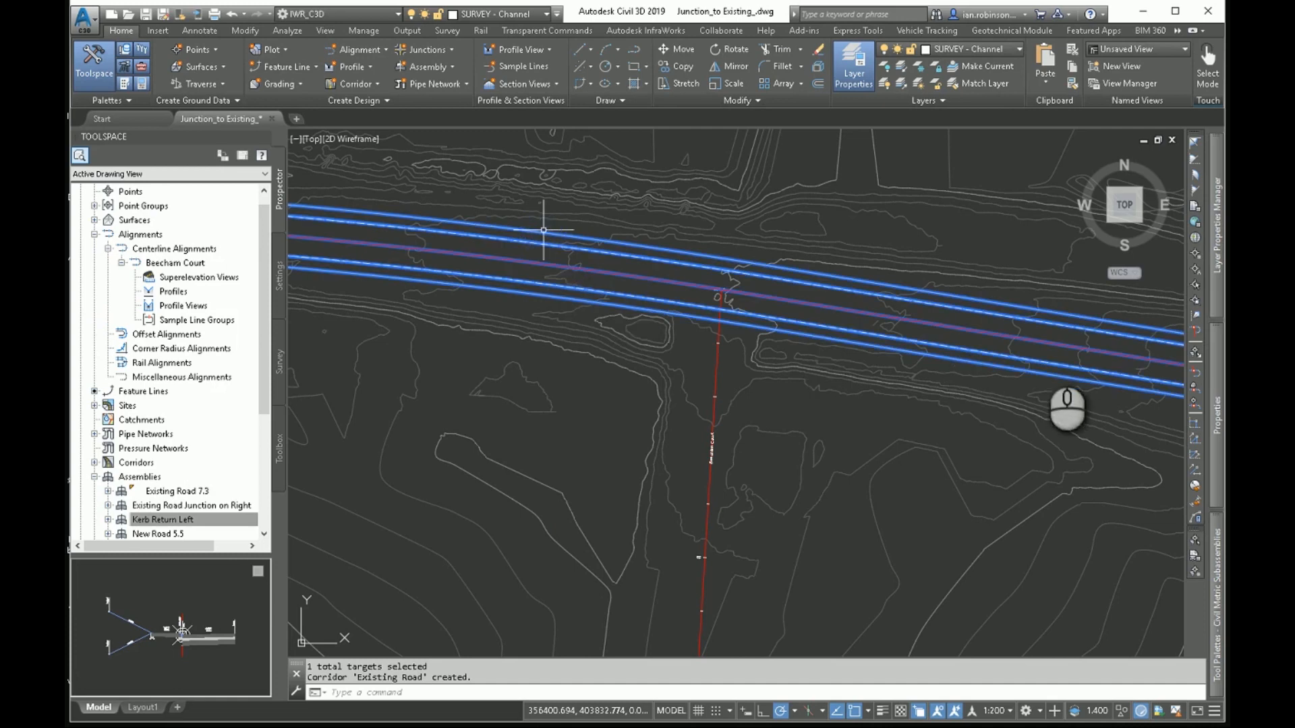
- Inspect the Existing Road corridor in 3D in the Object Viewer, orbiting around the shaded model
{"action": "left_click", "coordinate": [796, 307]}
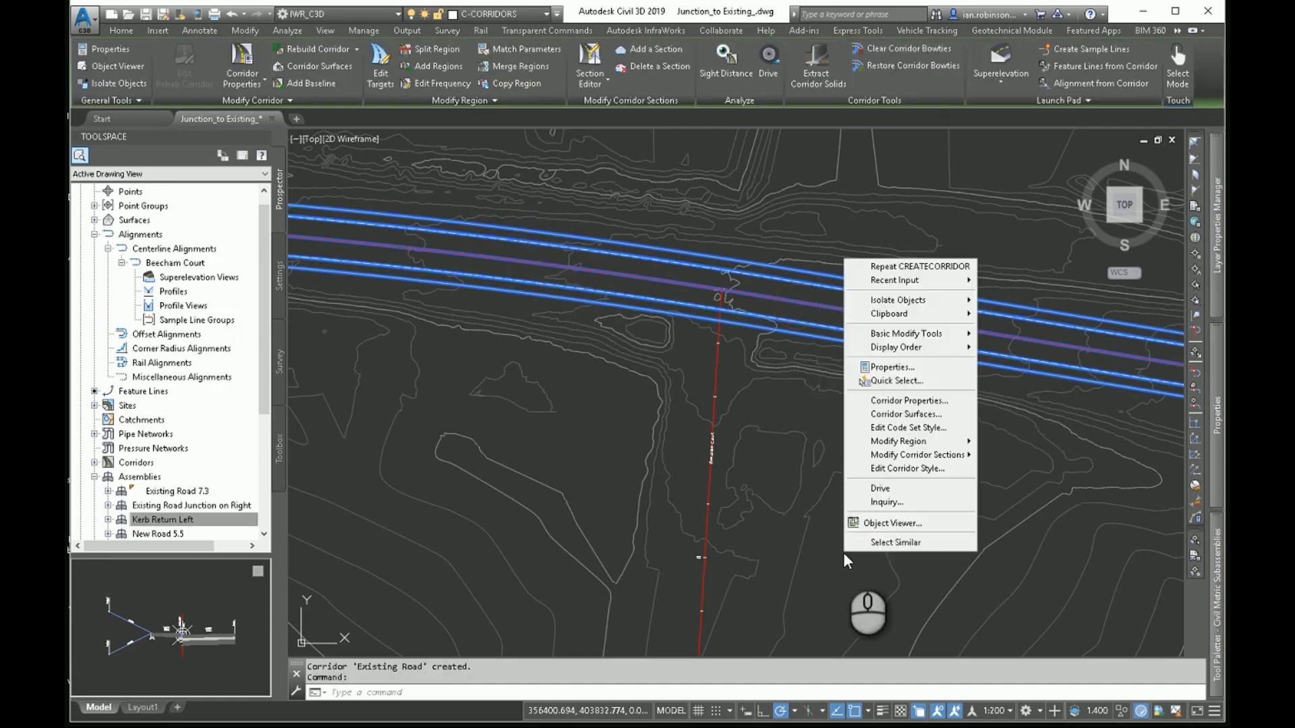
{"action": "left_click", "coordinate": [876, 523]}
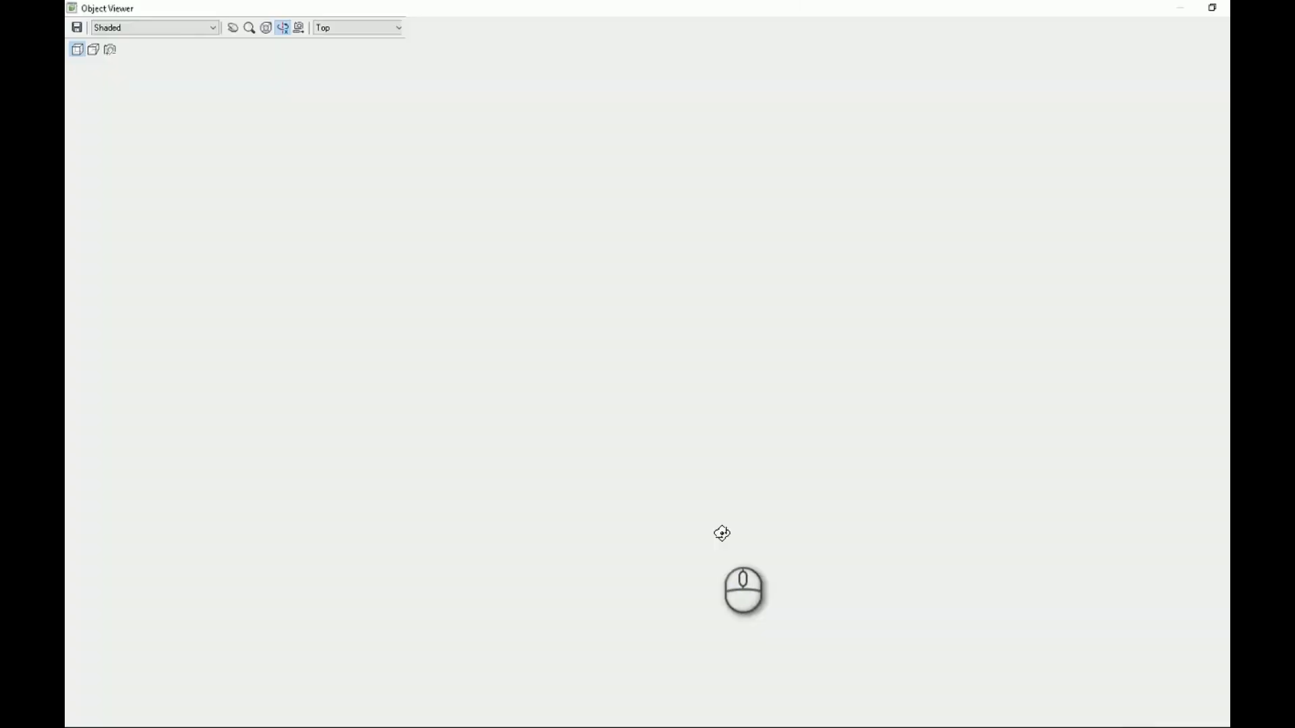
{"action": "left_click_drag", "start_coordinate": [719, 530], "coordinate": [715, 319]}
{"action": "left_click_drag", "start_coordinate": [604, 379], "coordinate": [714, 407]}
{"action": "right_click", "coordinate": [714, 408]}
{"action": "left_click", "coordinate": [734, 419]}
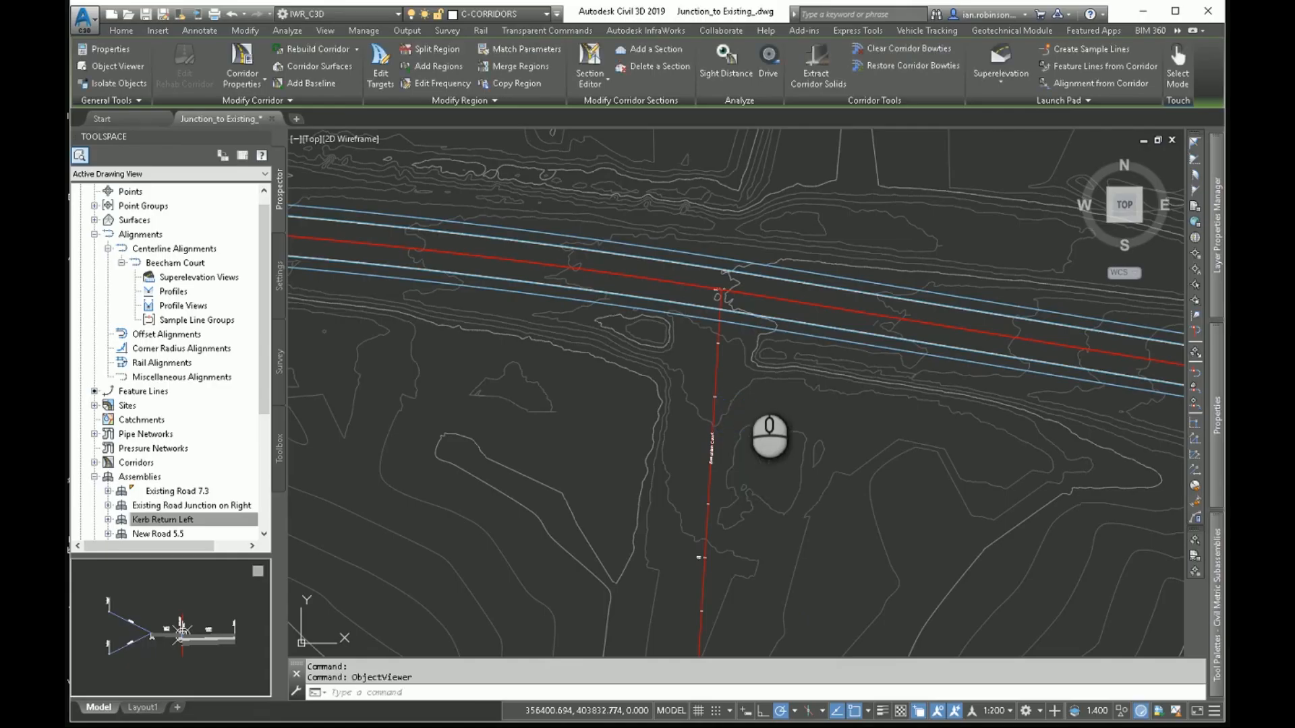
- Set the Existing Road corridor's code set style to Plan View (with Links shown)
{"action": "left_click", "coordinate": [784, 269]}
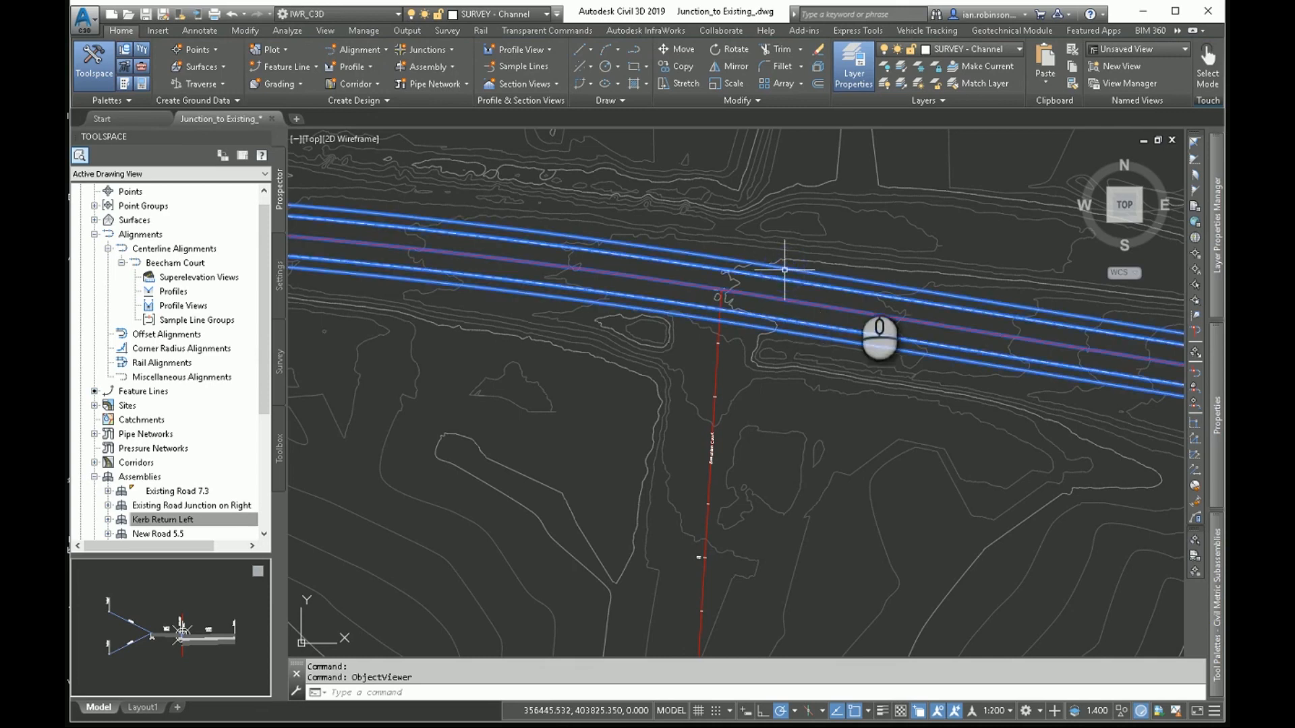
{"action": "left_click", "coordinate": [1213, 384]}
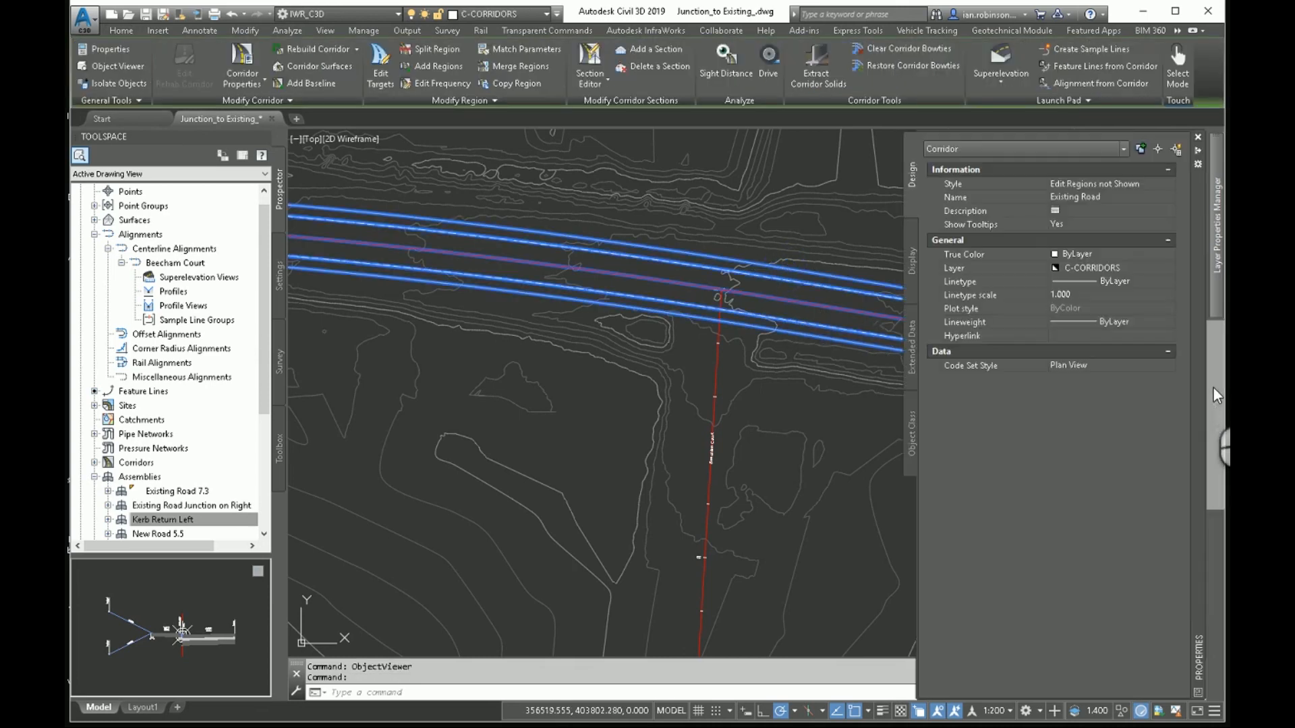
{"action": "left_click", "coordinate": [1080, 367]}
{"action": "left_click", "coordinate": [1086, 392]}
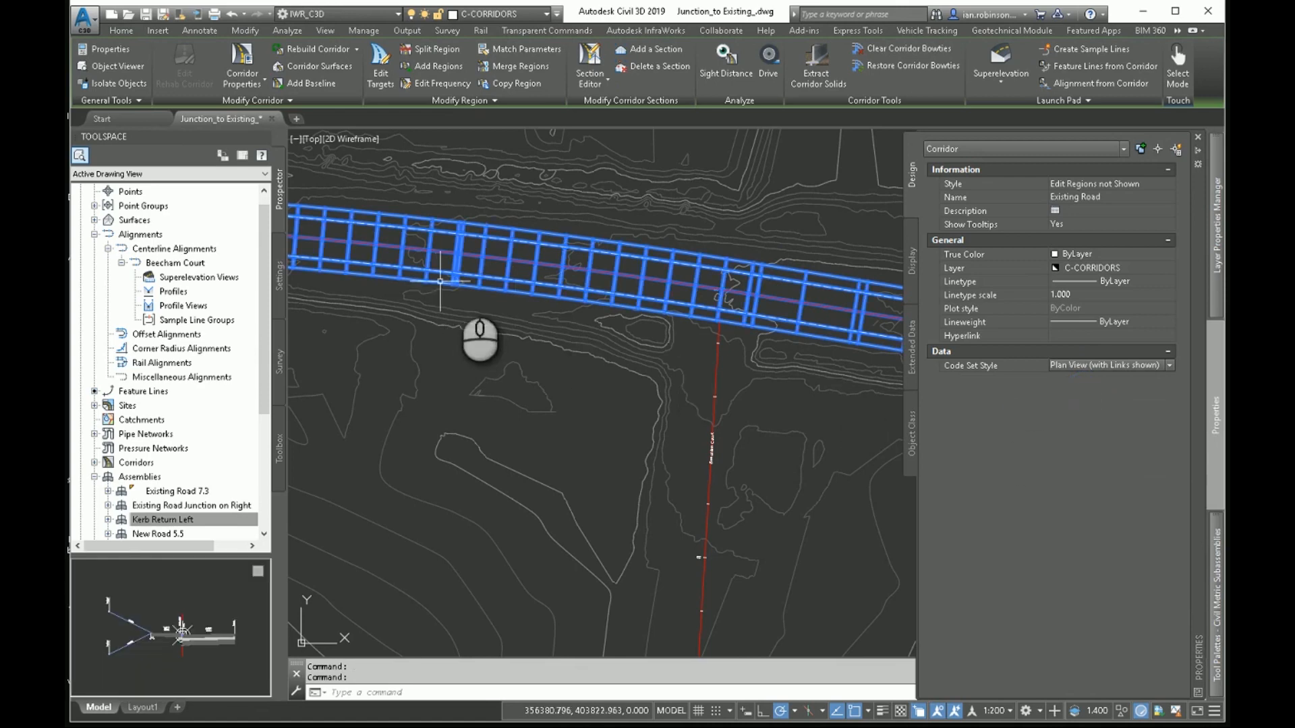
{"action": "mouse_move", "coordinate": [768, 321]}
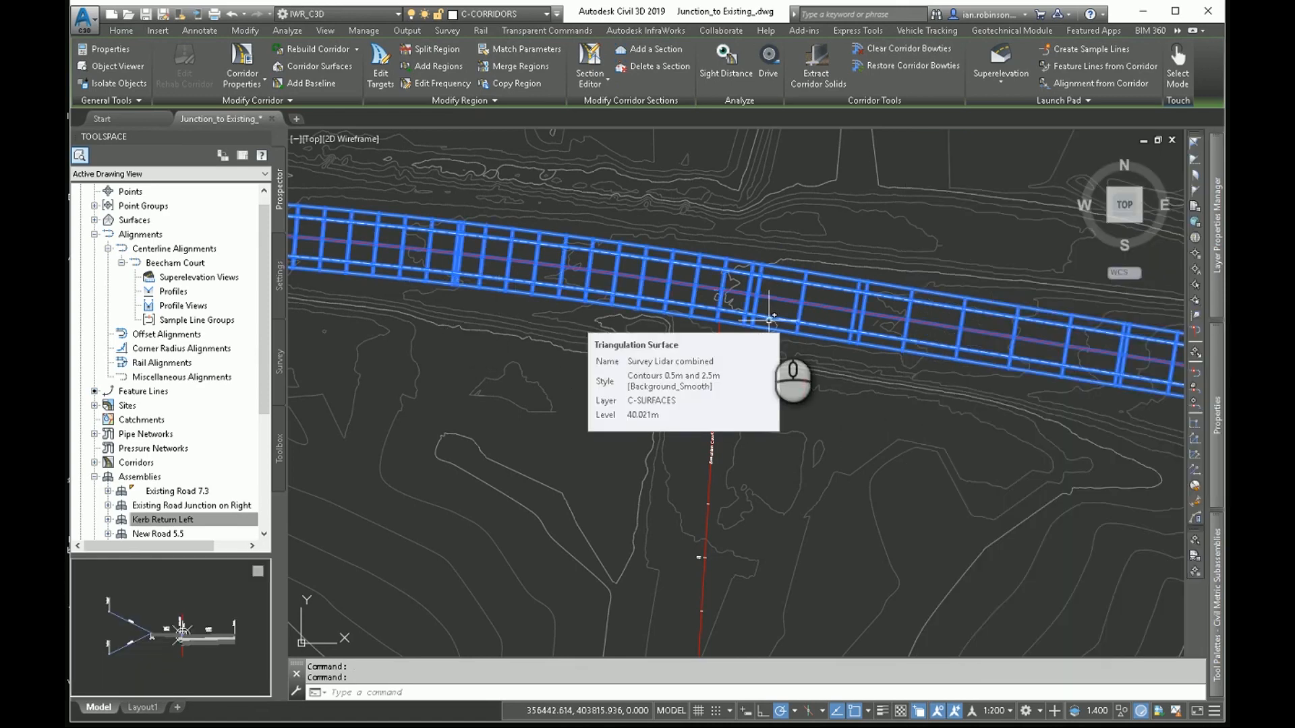
{"action": "key", "text": "Escape"}
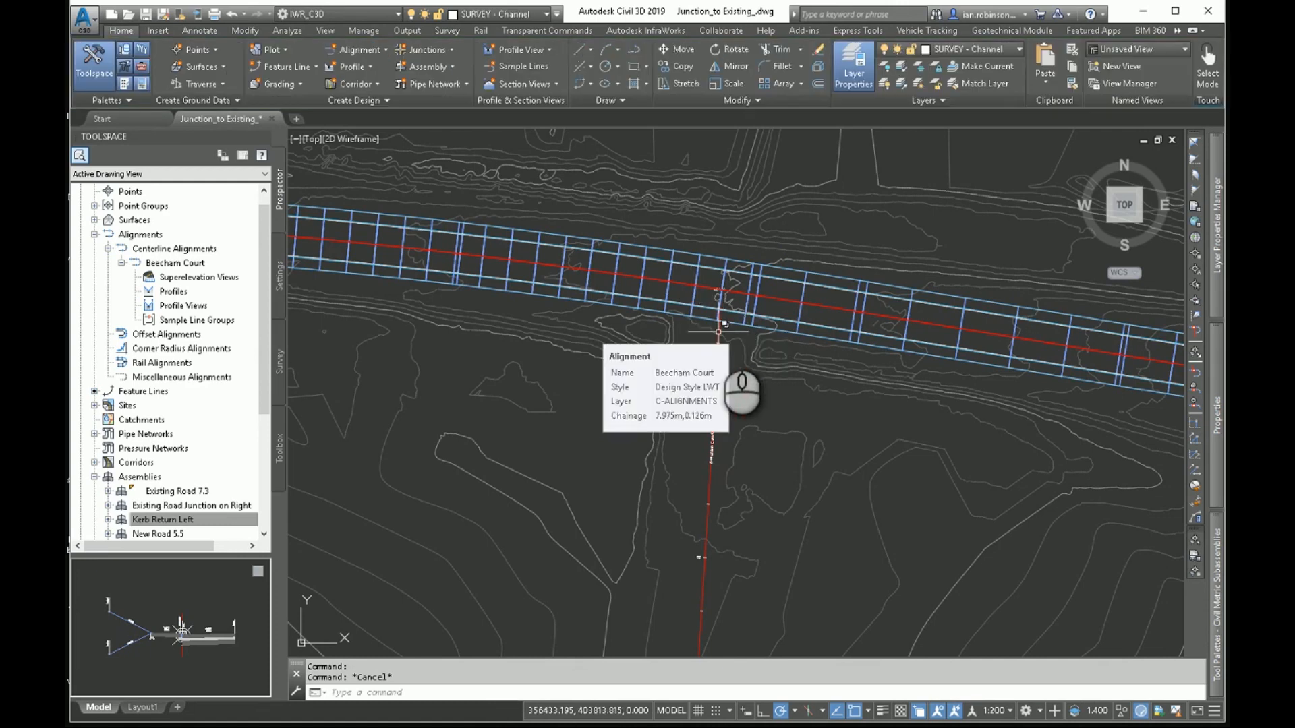
- Create a corridor surface for the Existing Road corridor with its overhang correction set to Top Links
{"action": "left_click", "coordinate": [668, 292]}
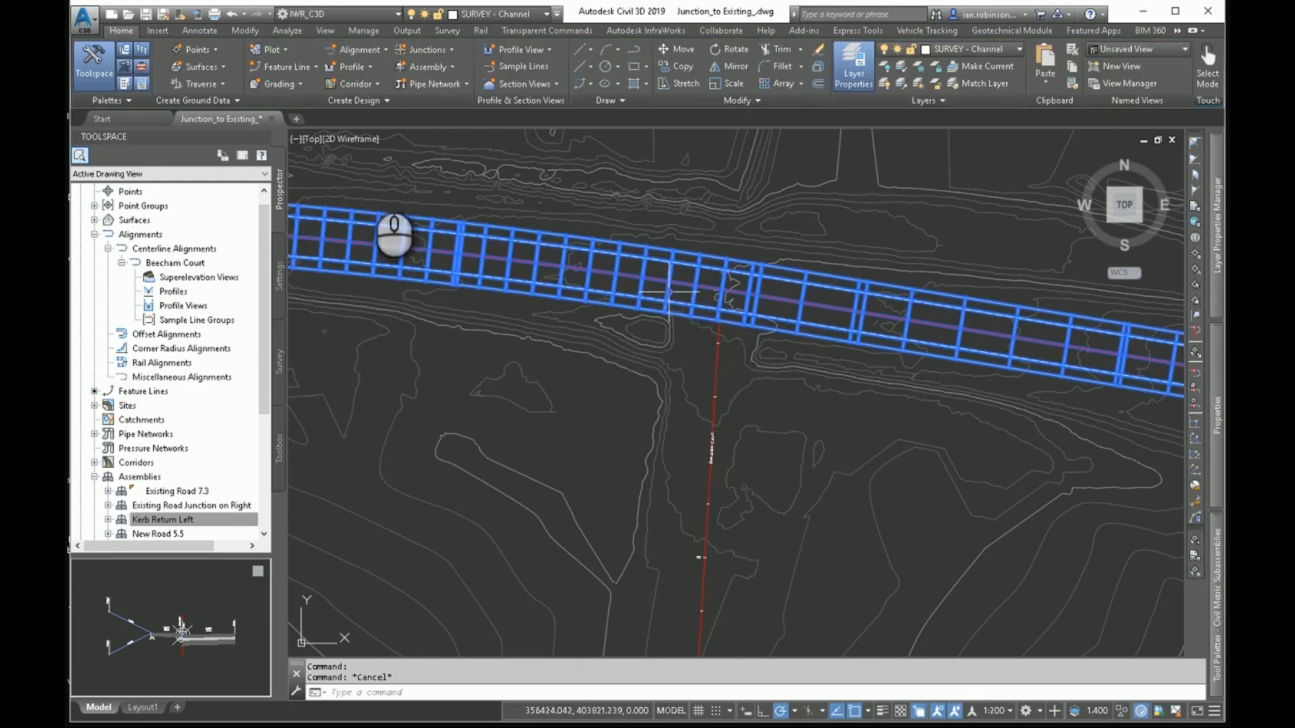
{"action": "left_click", "coordinate": [310, 66]}
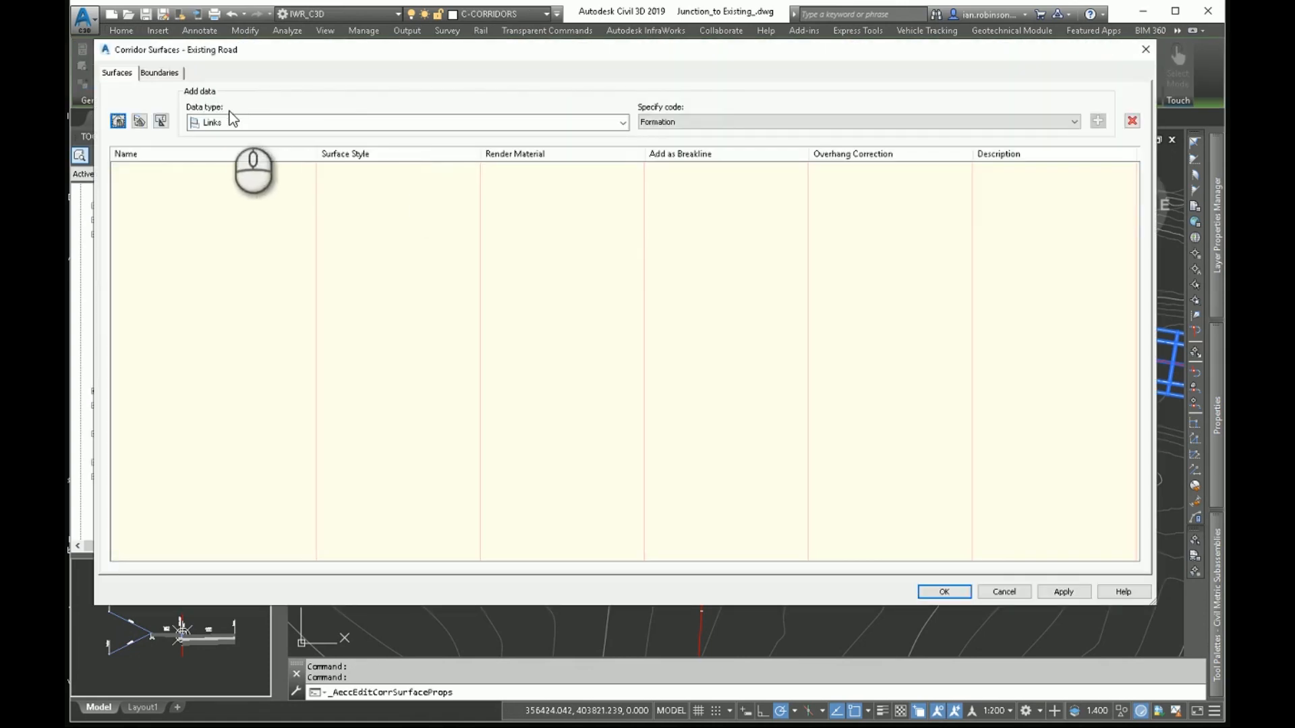
{"action": "left_click", "coordinate": [117, 121]}
{"action": "left_click", "coordinate": [350, 170]}
{"action": "left_click", "coordinate": [351, 169]}
{"action": "left_click", "coordinate": [823, 163]}
{"action": "left_click", "coordinate": [793, 180]}
{"action": "left_click", "coordinate": [794, 186]}
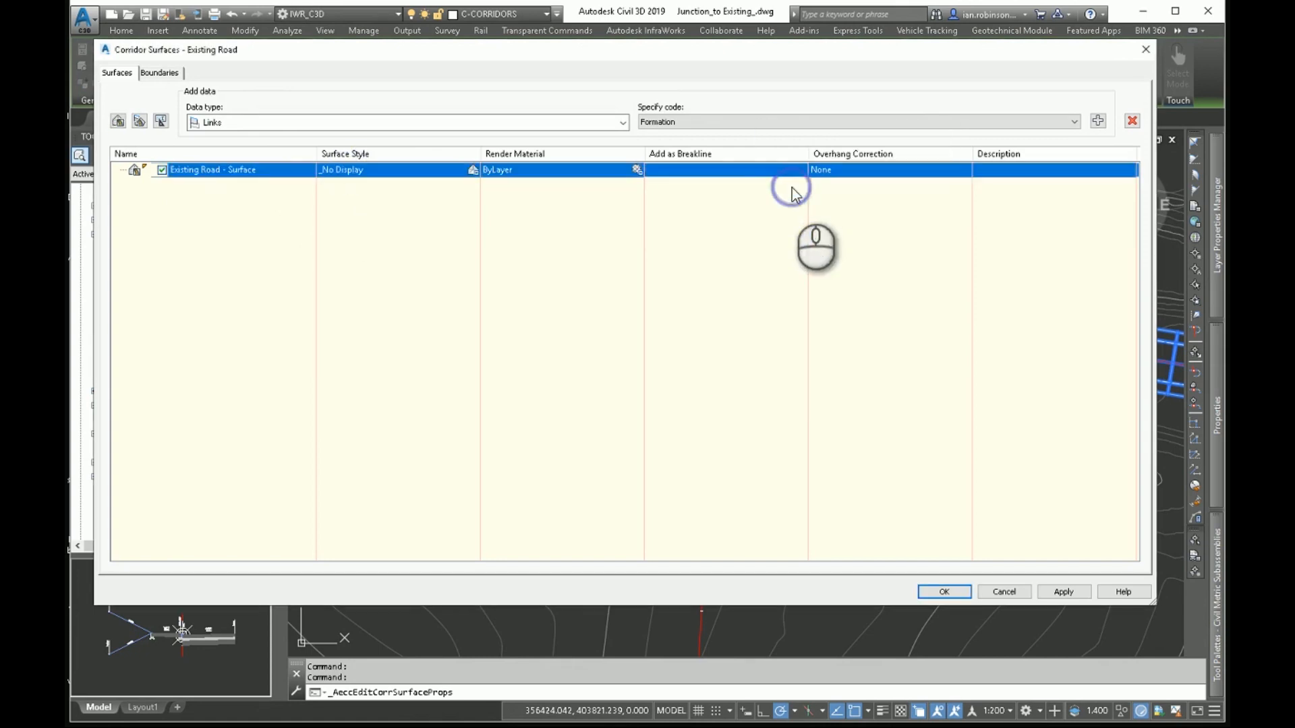
{"action": "left_click", "coordinate": [828, 170]}
{"action": "left_click", "coordinate": [835, 183]}
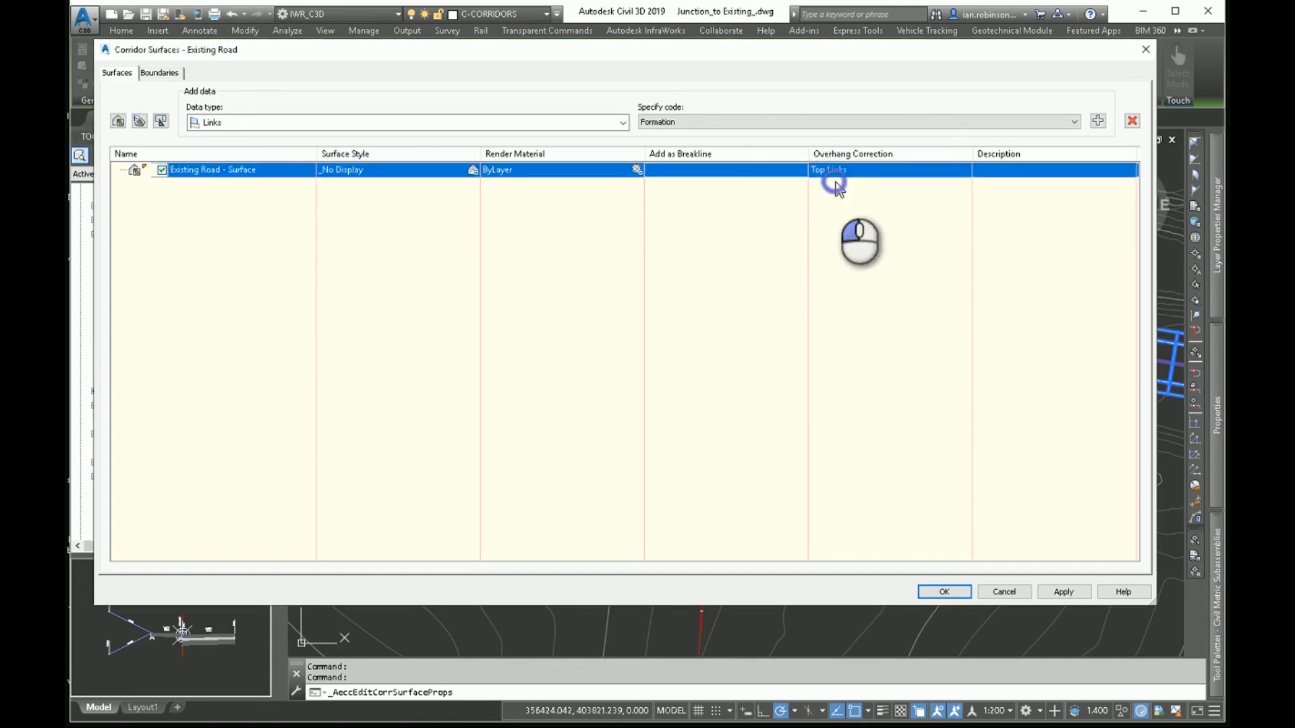
- Add the links coded Top to the Existing Road corridor surface
{"action": "left_click", "coordinate": [722, 122]}
{"action": "left_click", "coordinate": [694, 137]}
{"action": "left_click", "coordinate": [1098, 122]}
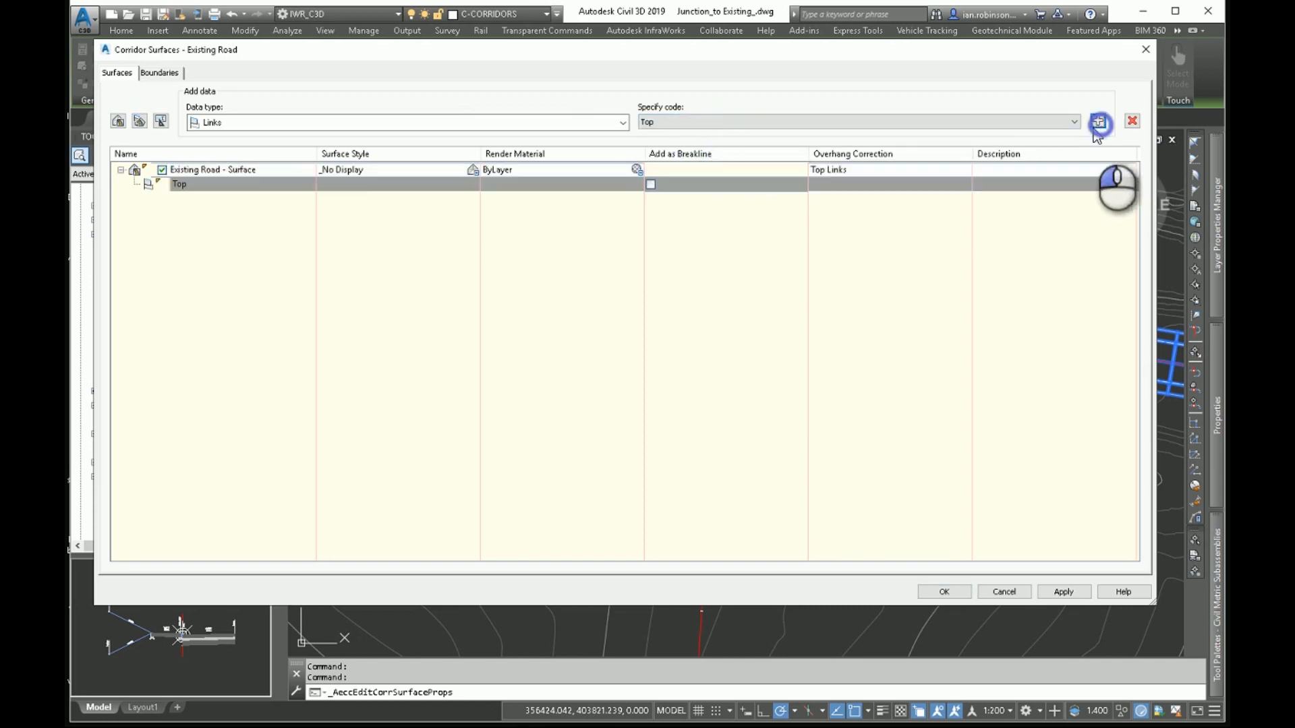
- Add the Crown, Lane and TopofKerb feature lines to the Existing Road corridor surface
{"action": "left_click", "coordinate": [211, 123]}
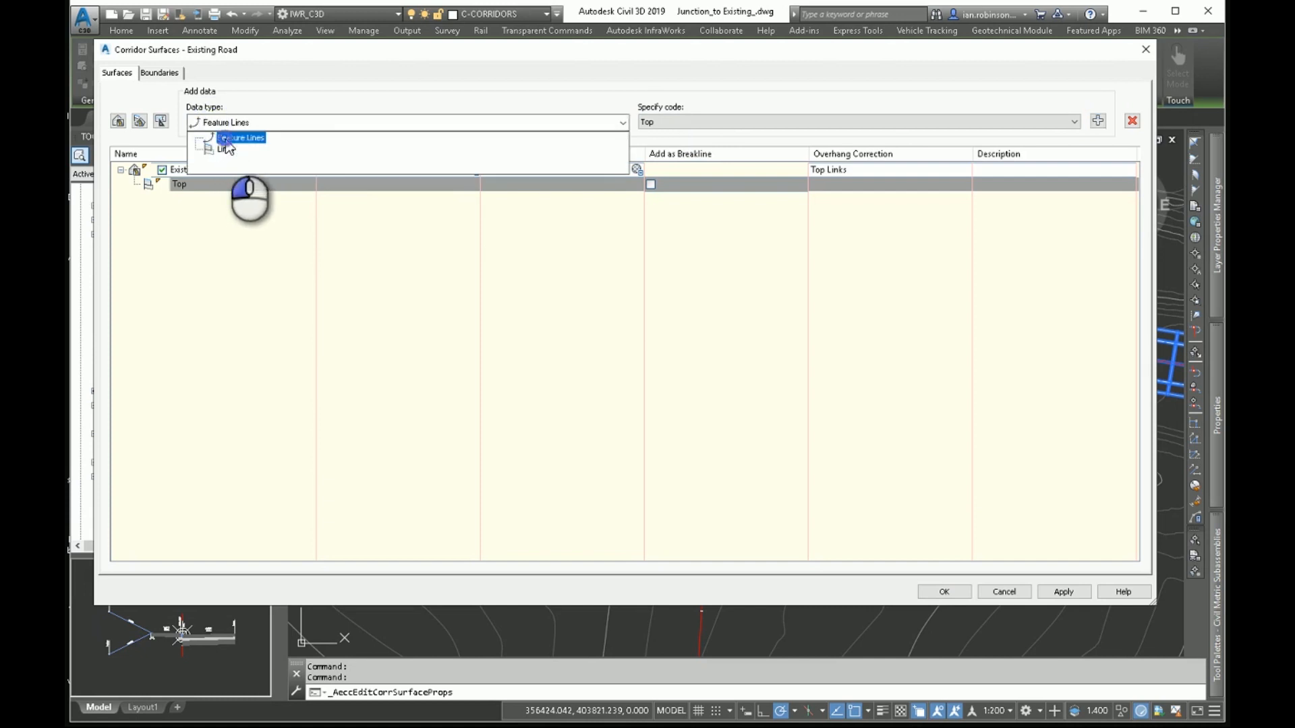
{"action": "left_click", "coordinate": [225, 138]}
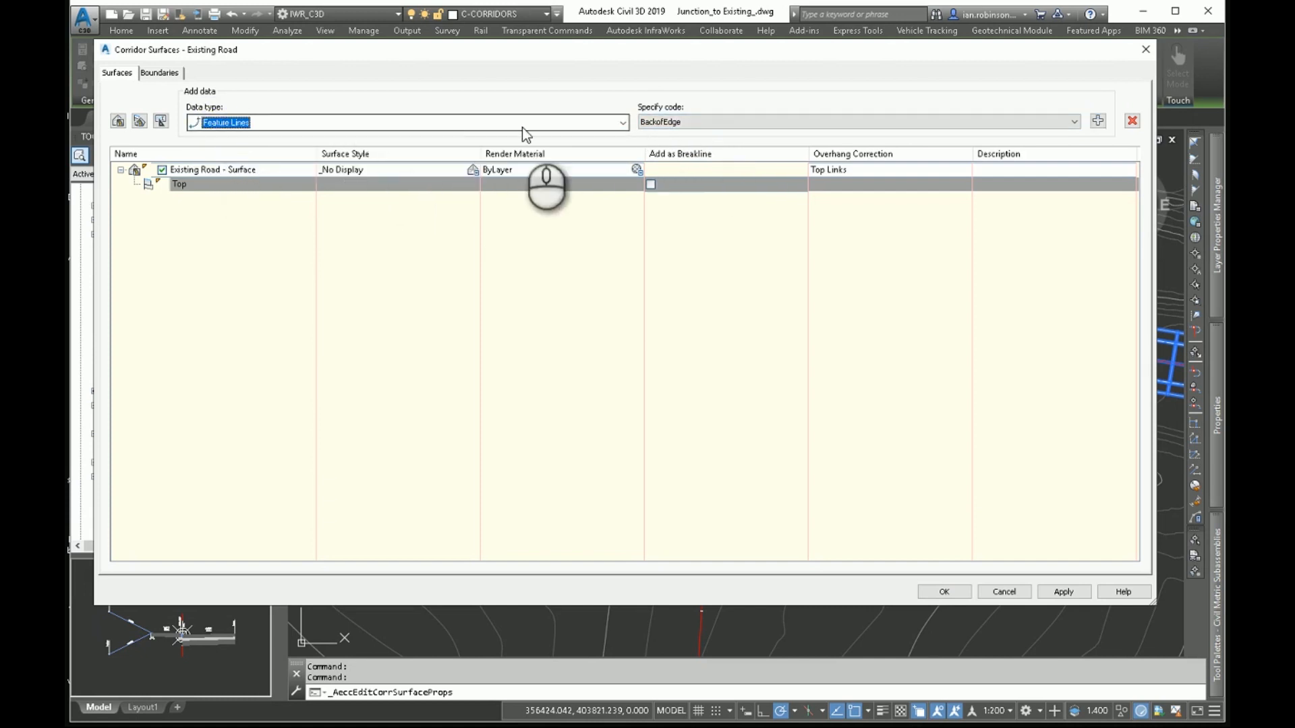
{"action": "left_click", "coordinate": [658, 122]}
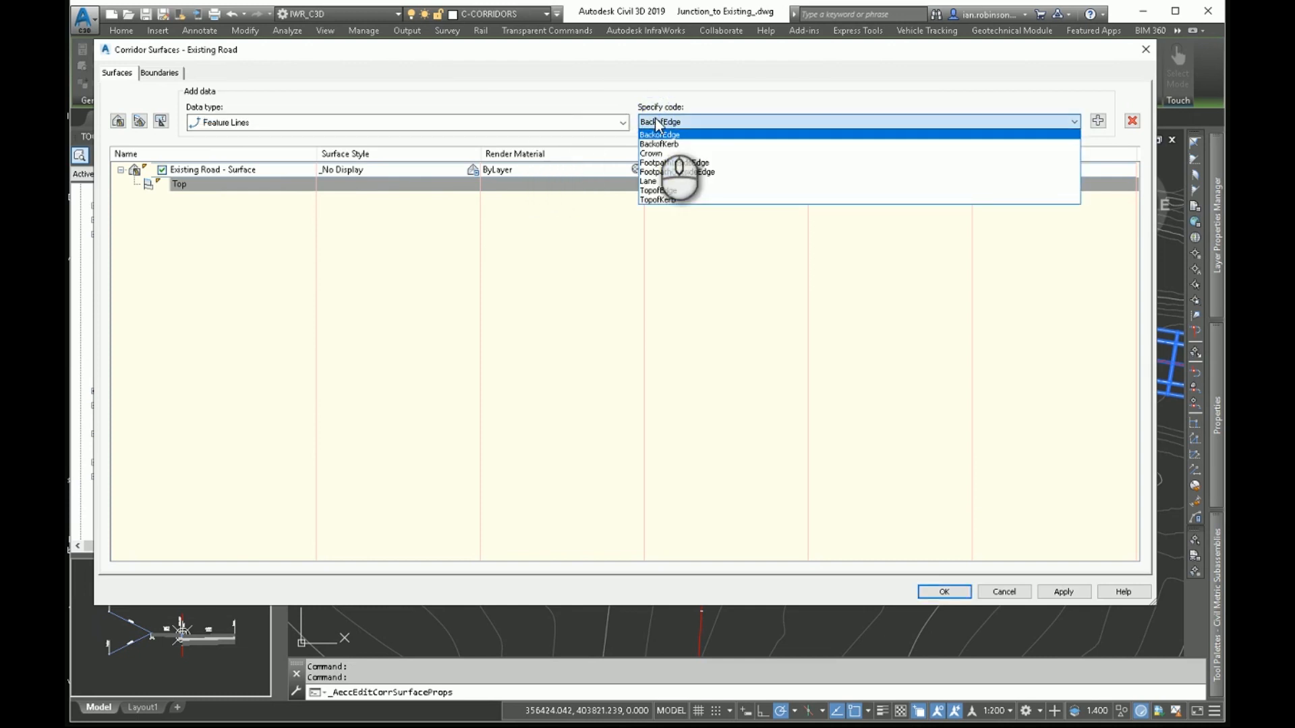
{"action": "left_click", "coordinate": [657, 153]}
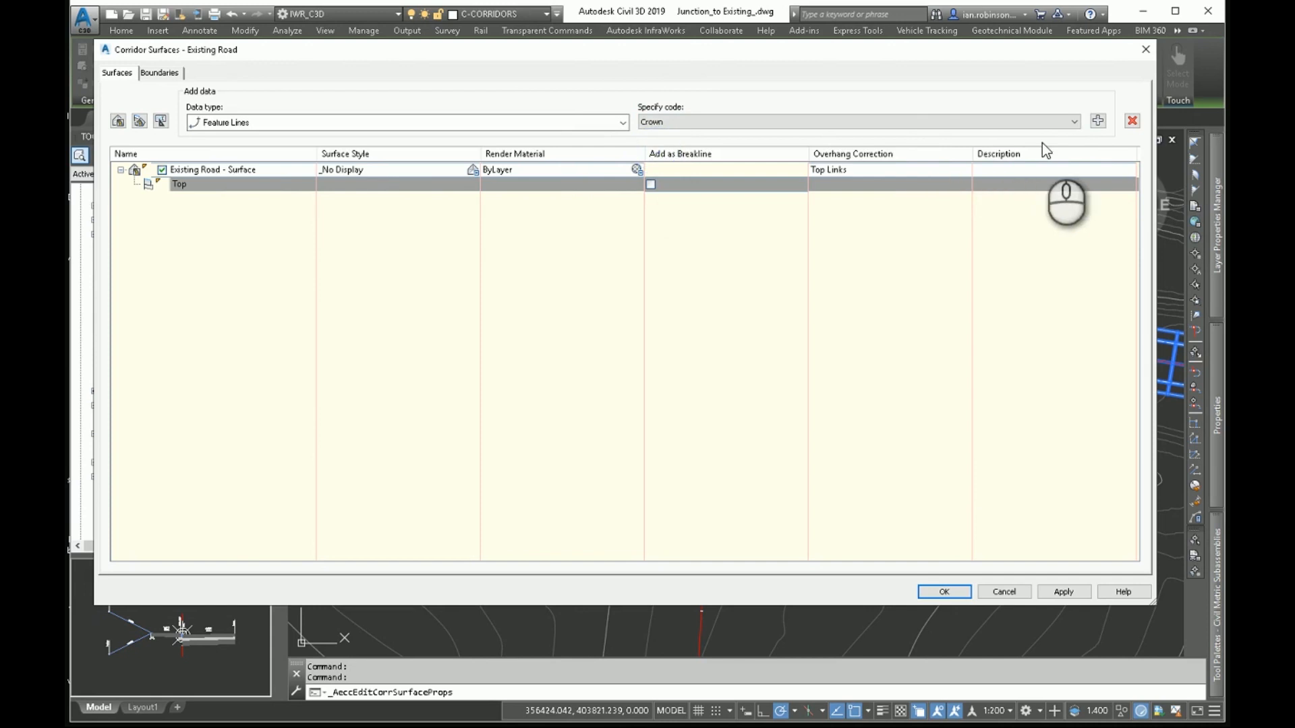
{"action": "left_click", "coordinate": [1098, 121]}
{"action": "left_click", "coordinate": [1026, 122]}
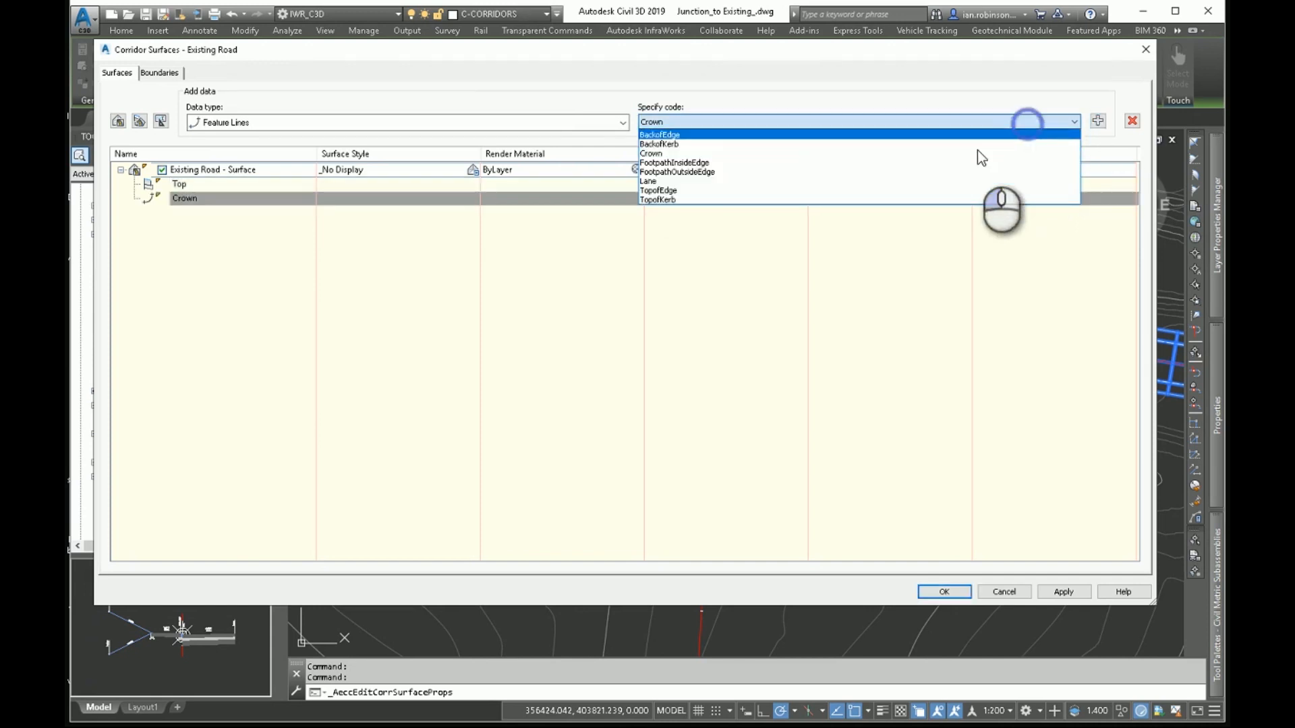
{"action": "left_click", "coordinate": [692, 180]}
{"action": "left_click", "coordinate": [1098, 120]}
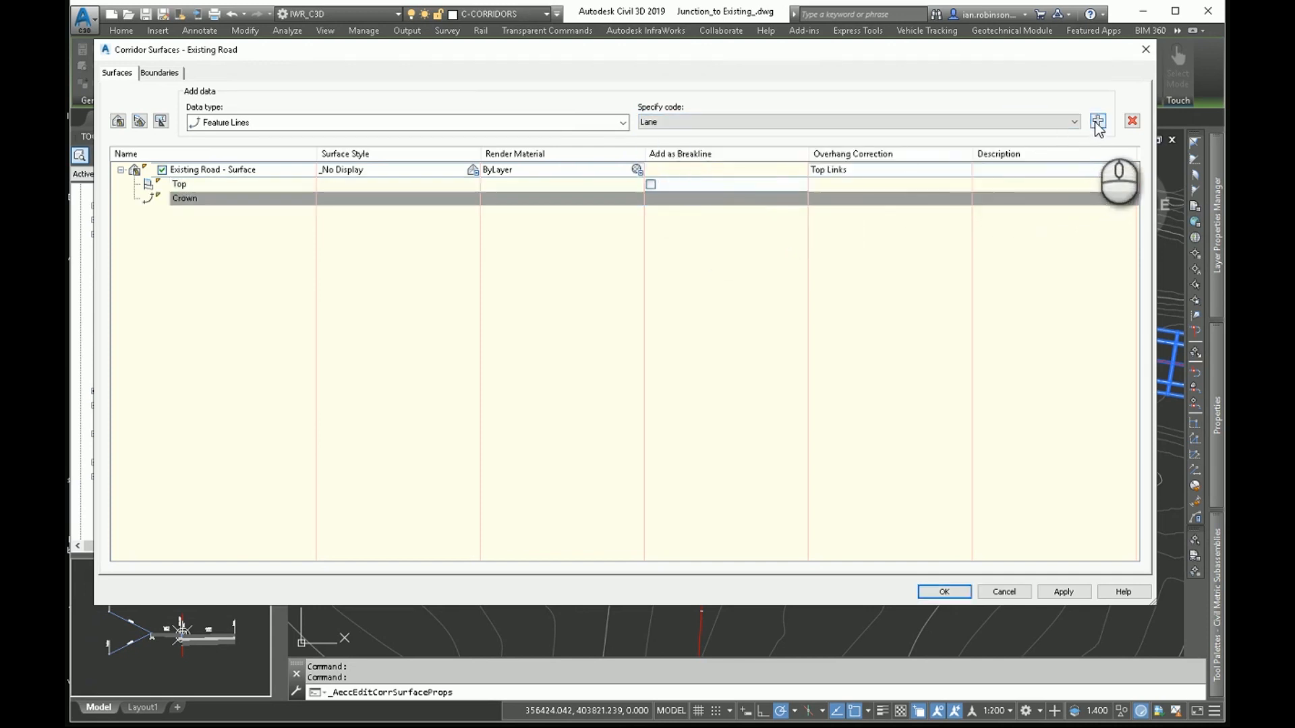
{"action": "left_click", "coordinate": [711, 122]}
{"action": "left_click", "coordinate": [691, 200]}
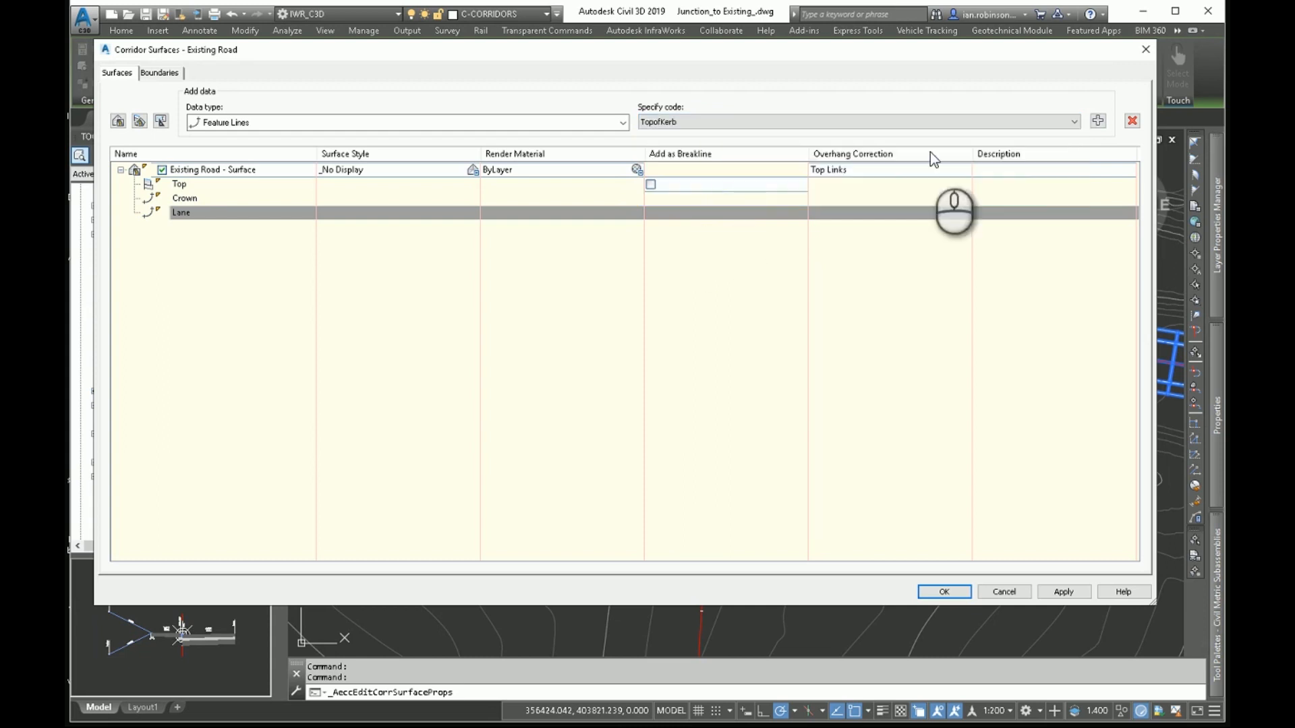
{"action": "left_click", "coordinate": [1097, 122]}
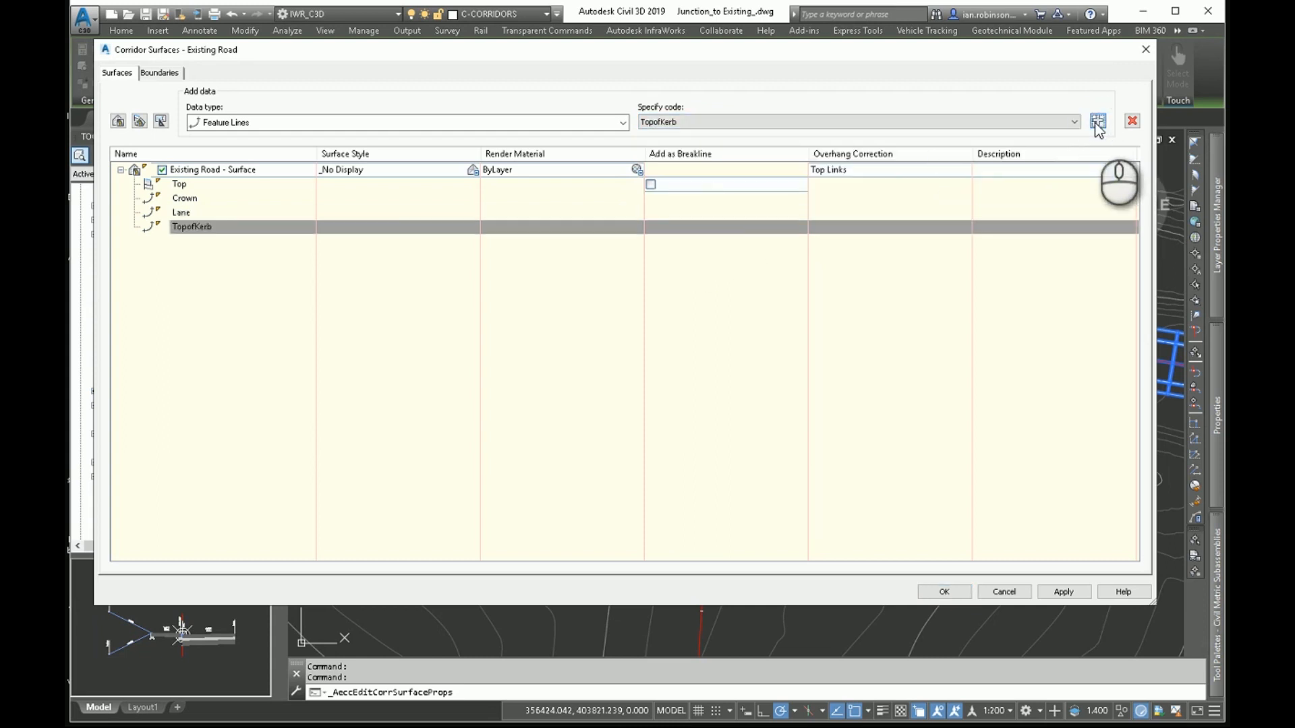
- Add the corridor extents as the outer boundary of the Existing Road surface and accept the corridor surface settings
{"action": "left_click", "coordinate": [160, 72]}
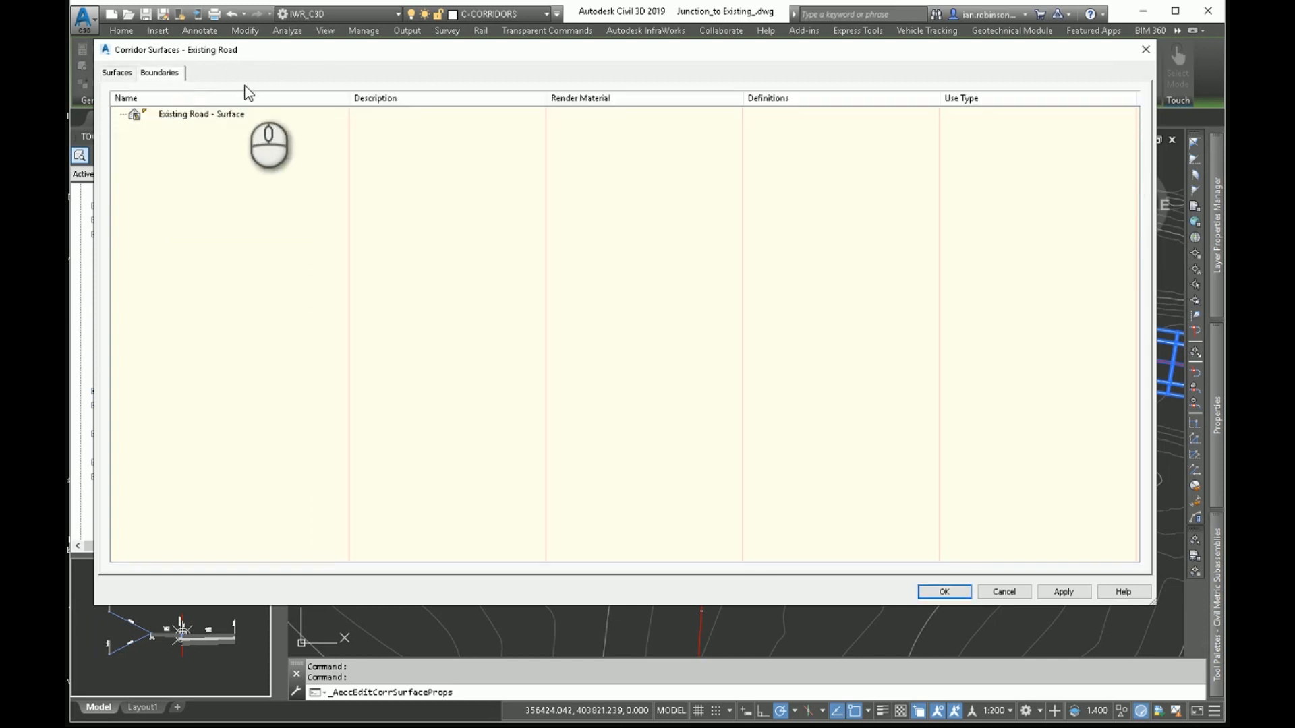
{"action": "right_click", "coordinate": [238, 118]}
{"action": "left_click", "coordinate": [255, 120]}
{"action": "left_click", "coordinate": [944, 592]}
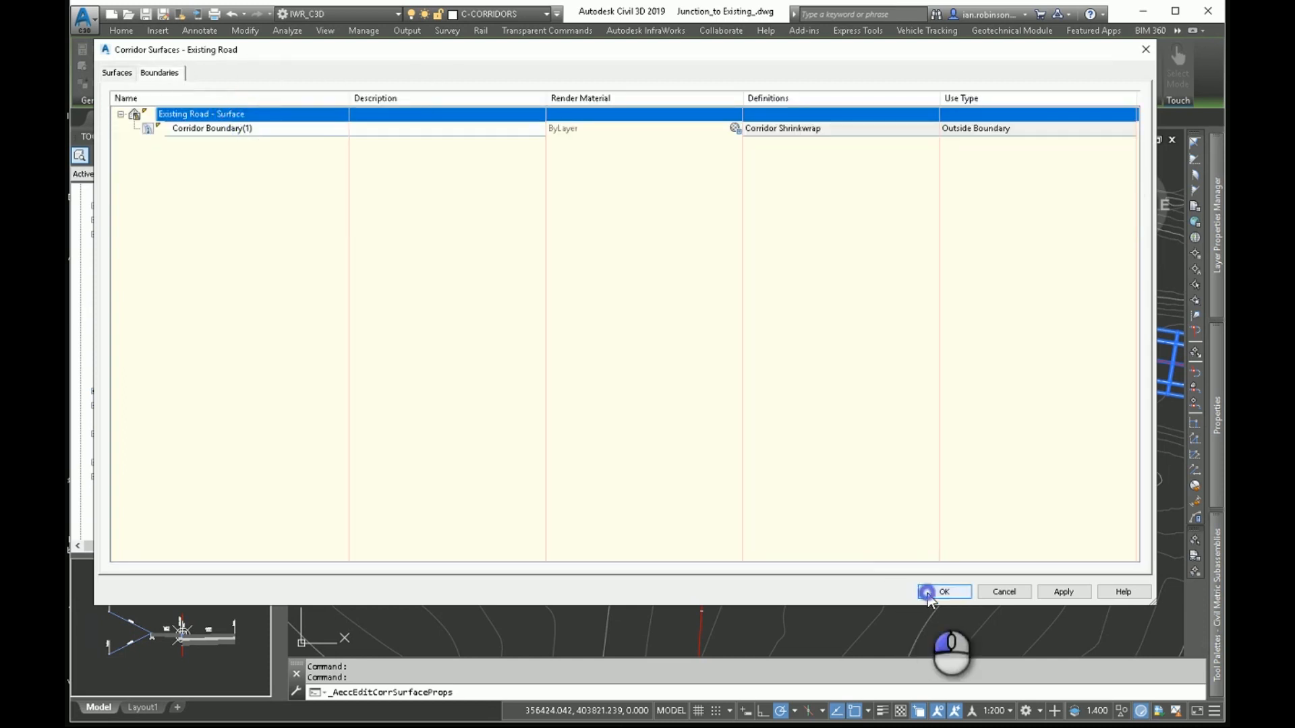
- Rebuild the Existing Road corridor, deselect it and check the surface levels near the start of the Beecham Court alignment
{"action": "left_click", "coordinate": [557, 342]}
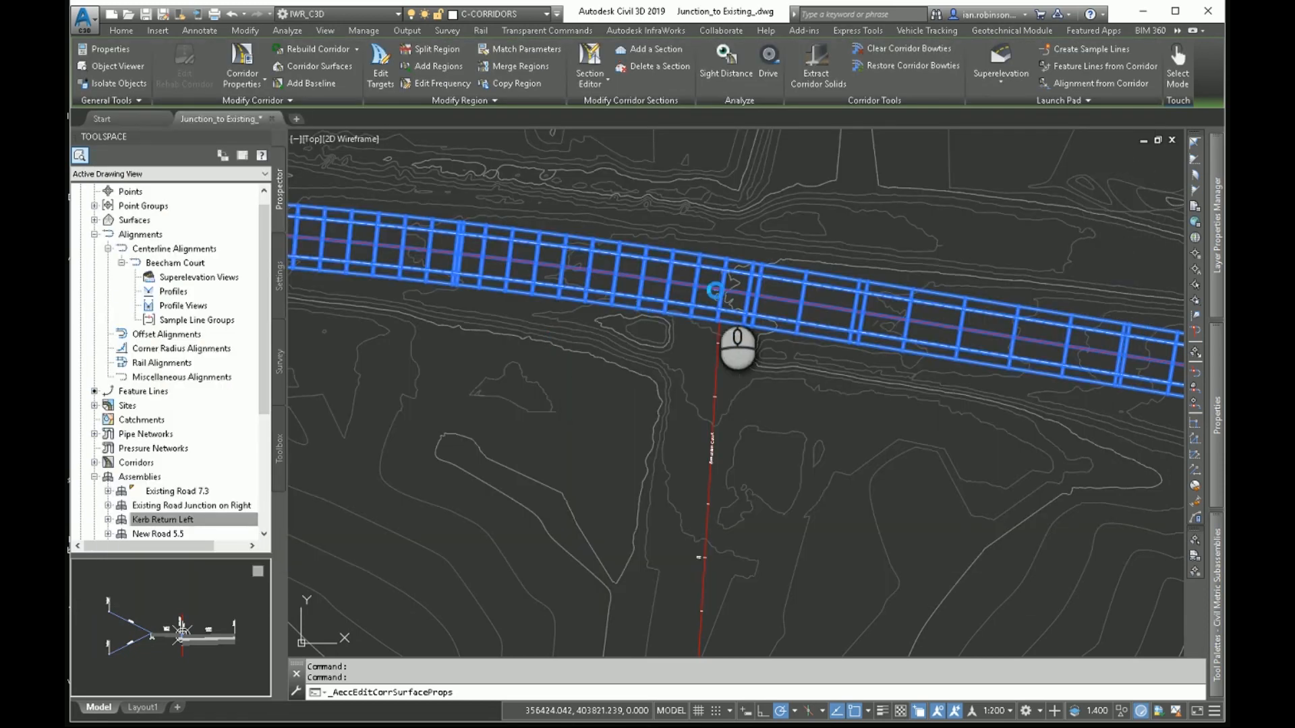
{"action": "scroll", "coordinate": [742, 282], "scroll_direction": "up", "scroll_amount": 5}
{"action": "key", "text": "Escape"}
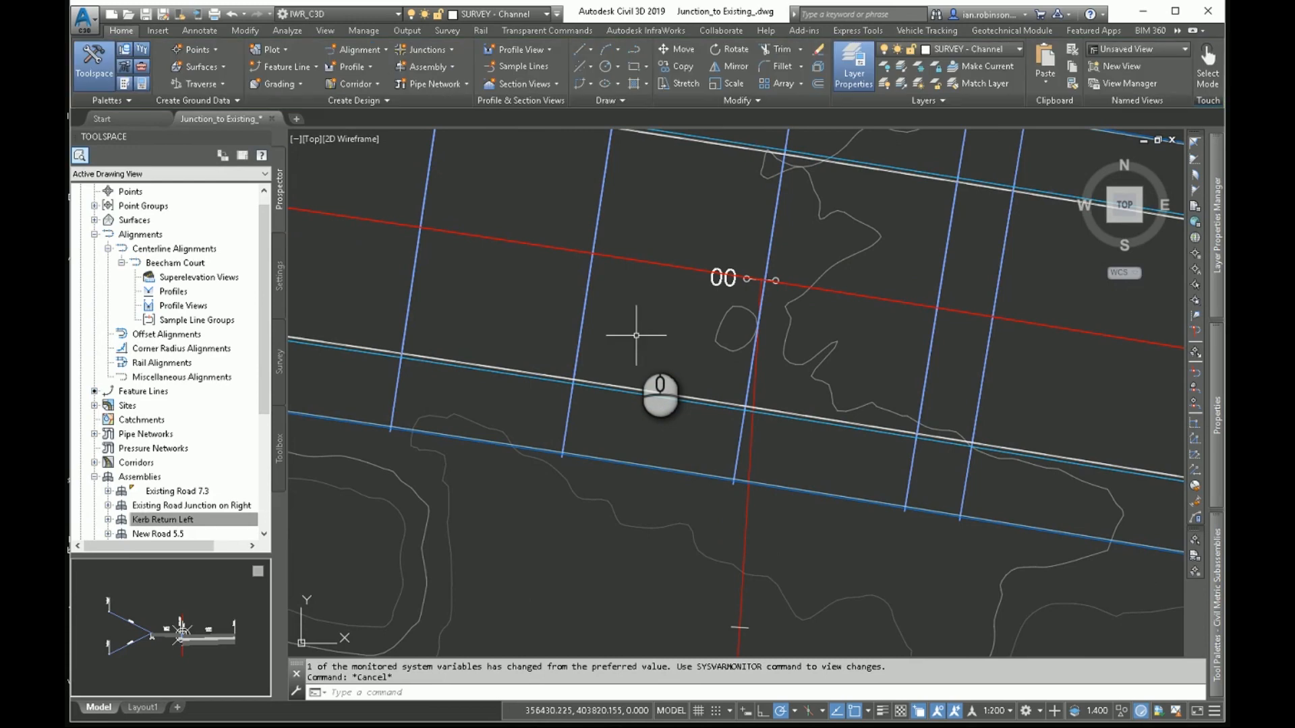
{"action": "mouse_move", "coordinate": [636, 335]}
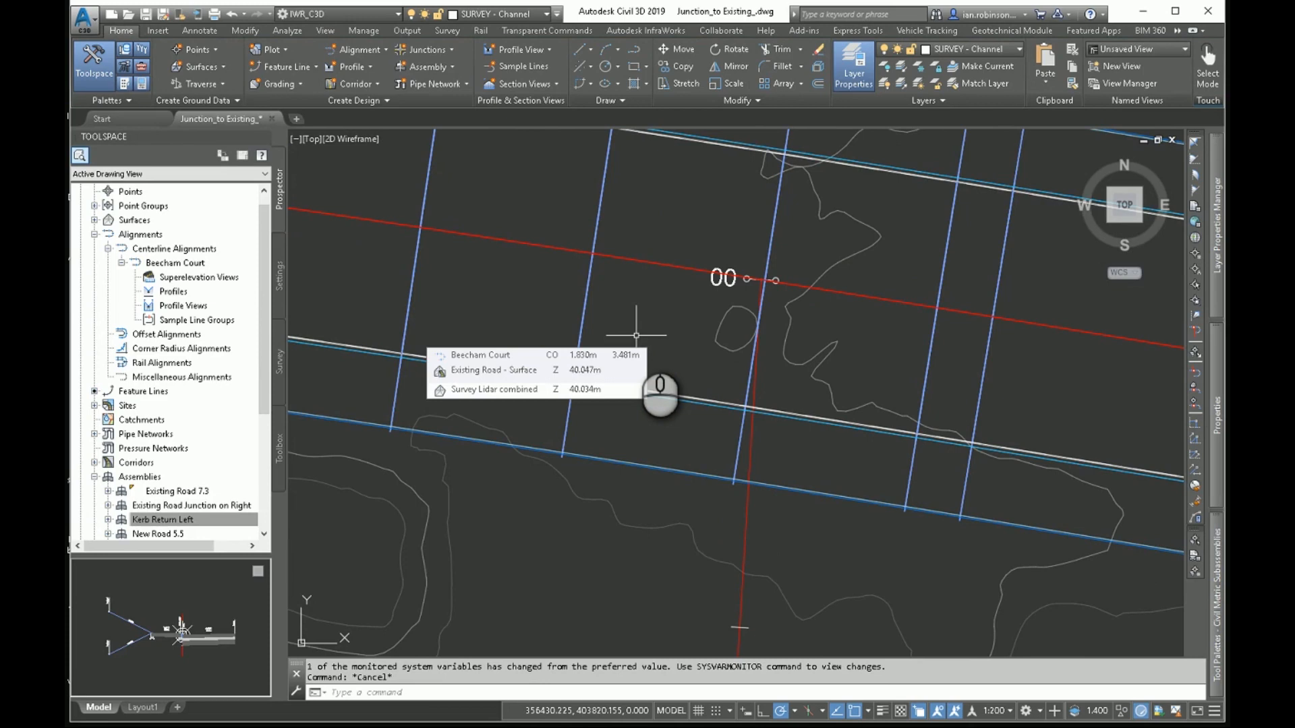
{"action": "scroll", "coordinate": [636, 335], "scroll_direction": "down", "scroll_amount": 6}
{"action": "middle_click_drag", "start_coordinate": [694, 445], "coordinate": [719, 308]}
{"action": "key", "text": "Escape"}
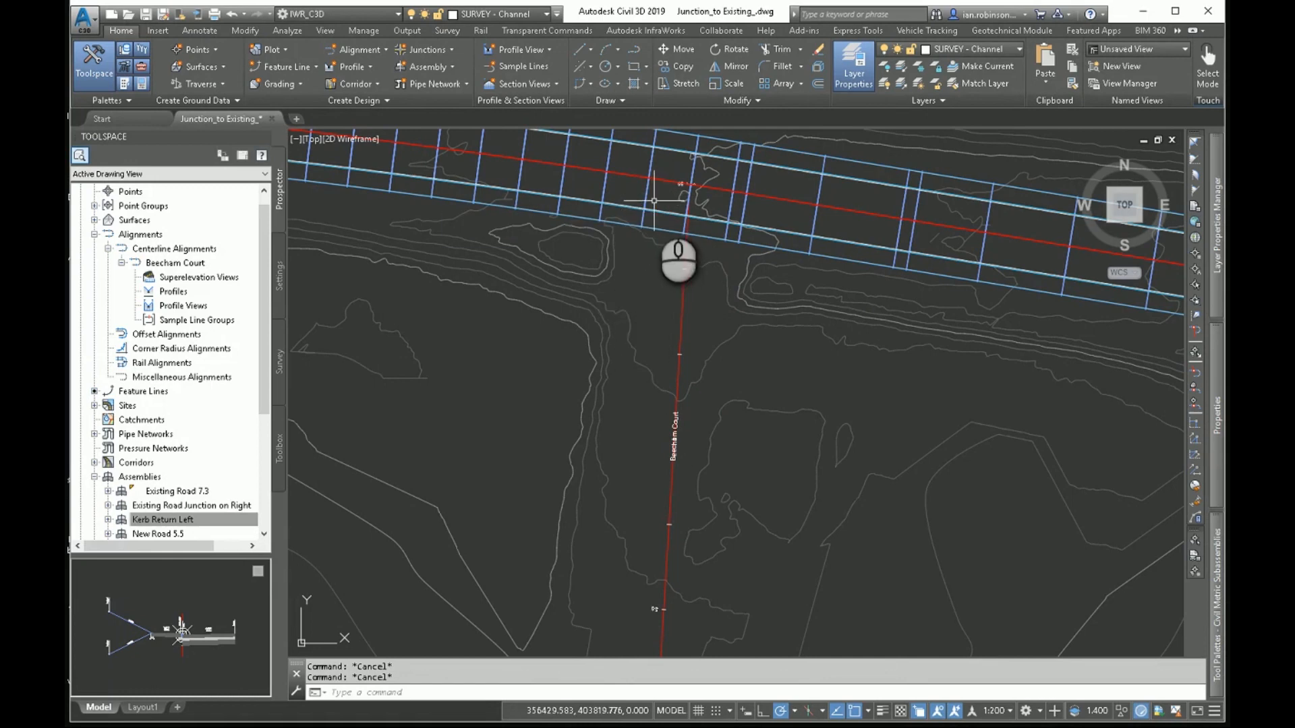
{"action": "mouse_move", "coordinate": [654, 200]}
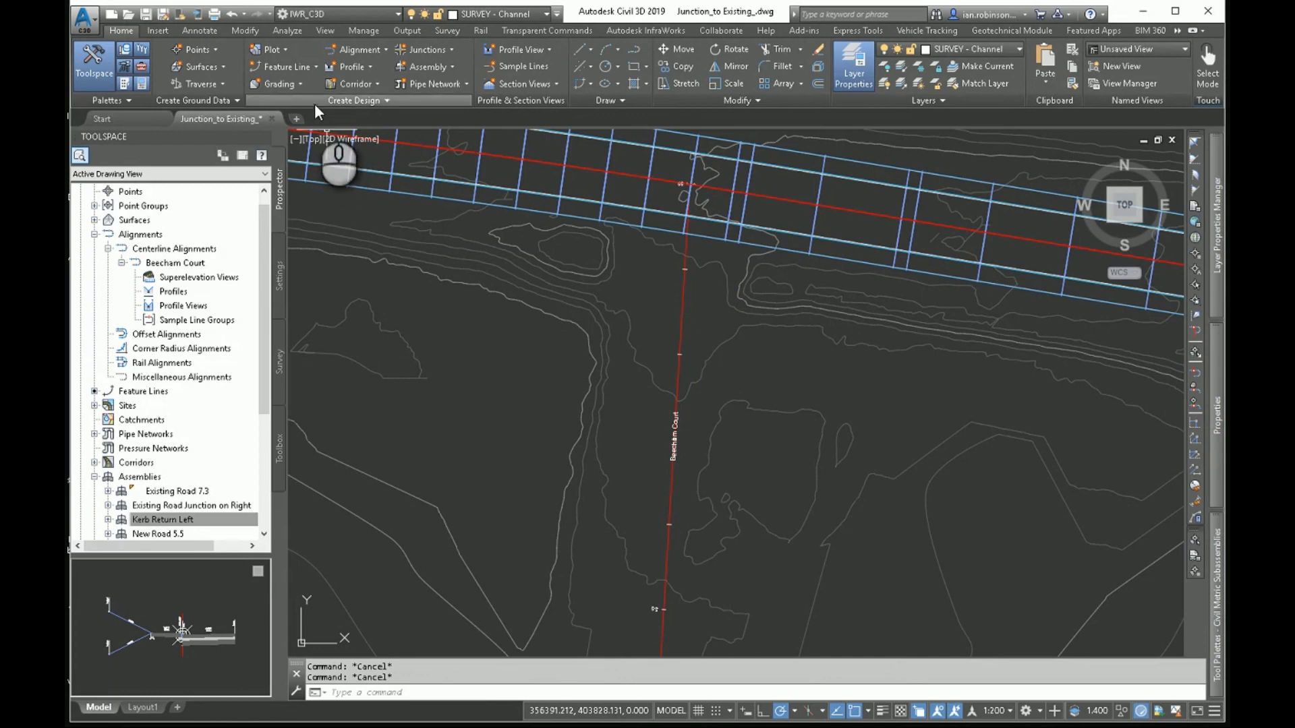
- Sample surface profiles along Beecham Court from both the Existing Road surface and the Survey Lidar combined surface
{"action": "left_click", "coordinate": [330, 87]}
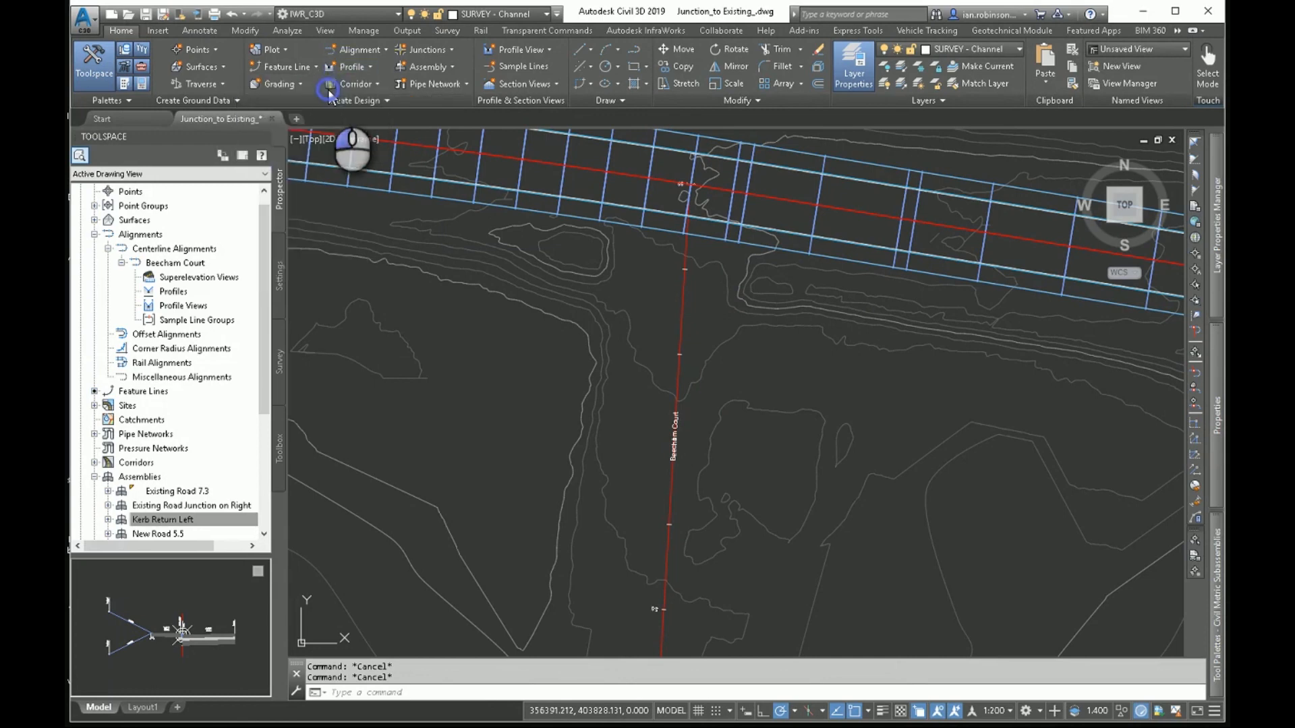
{"action": "left_click", "coordinate": [350, 202]}
{"action": "left_click", "coordinate": [350, 203]}
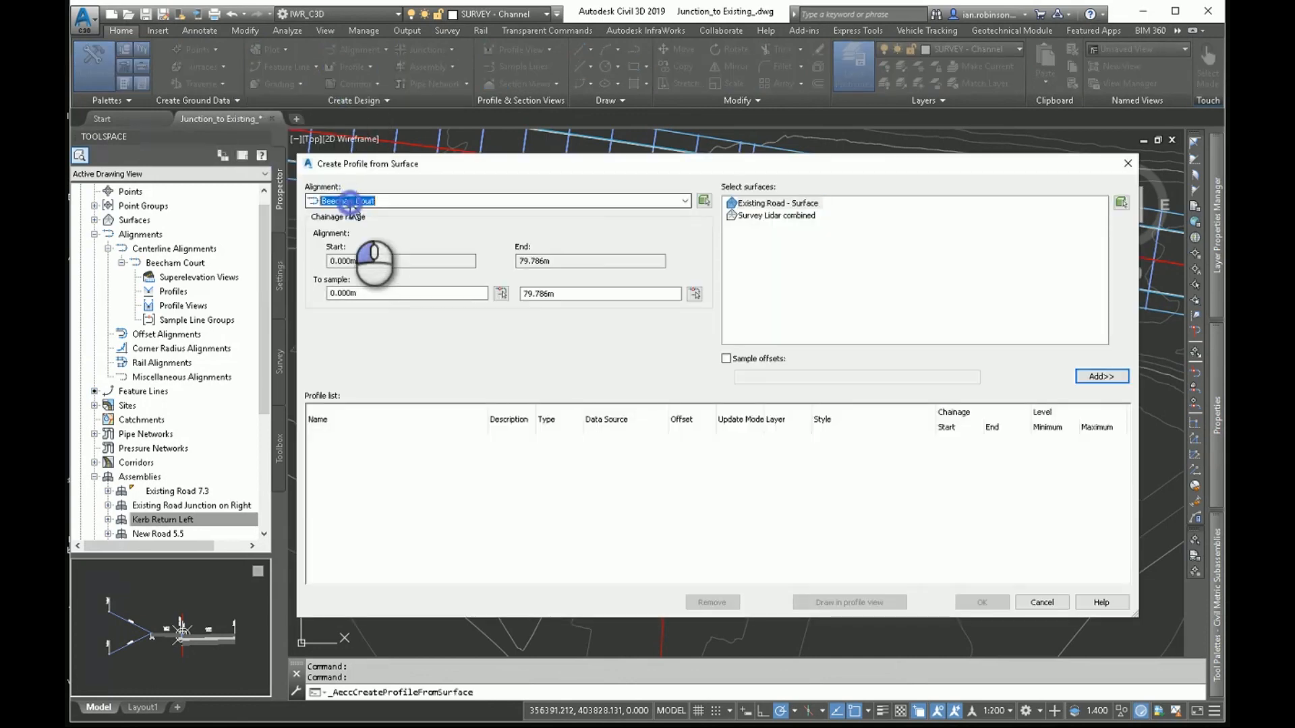
{"action": "left_click", "coordinate": [662, 201]}
{"action": "left_click", "coordinate": [663, 201]}
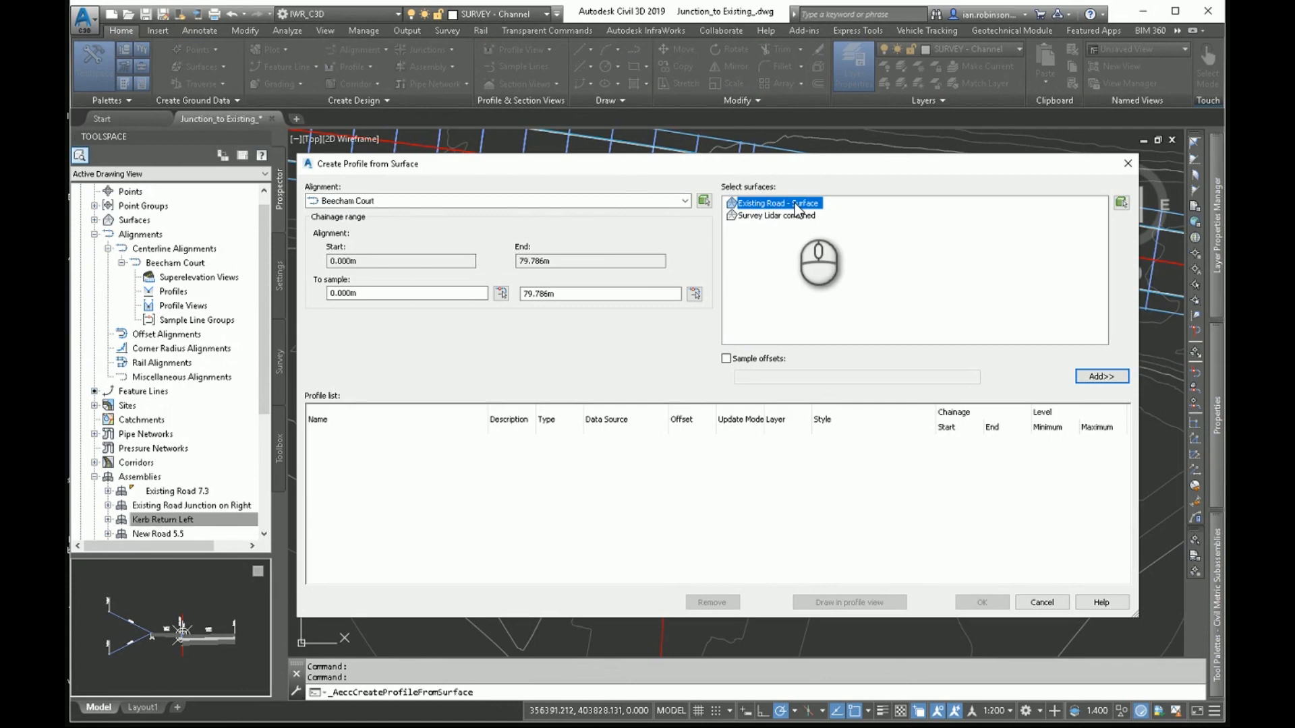
{"action": "left_click", "coordinate": [1092, 378]}
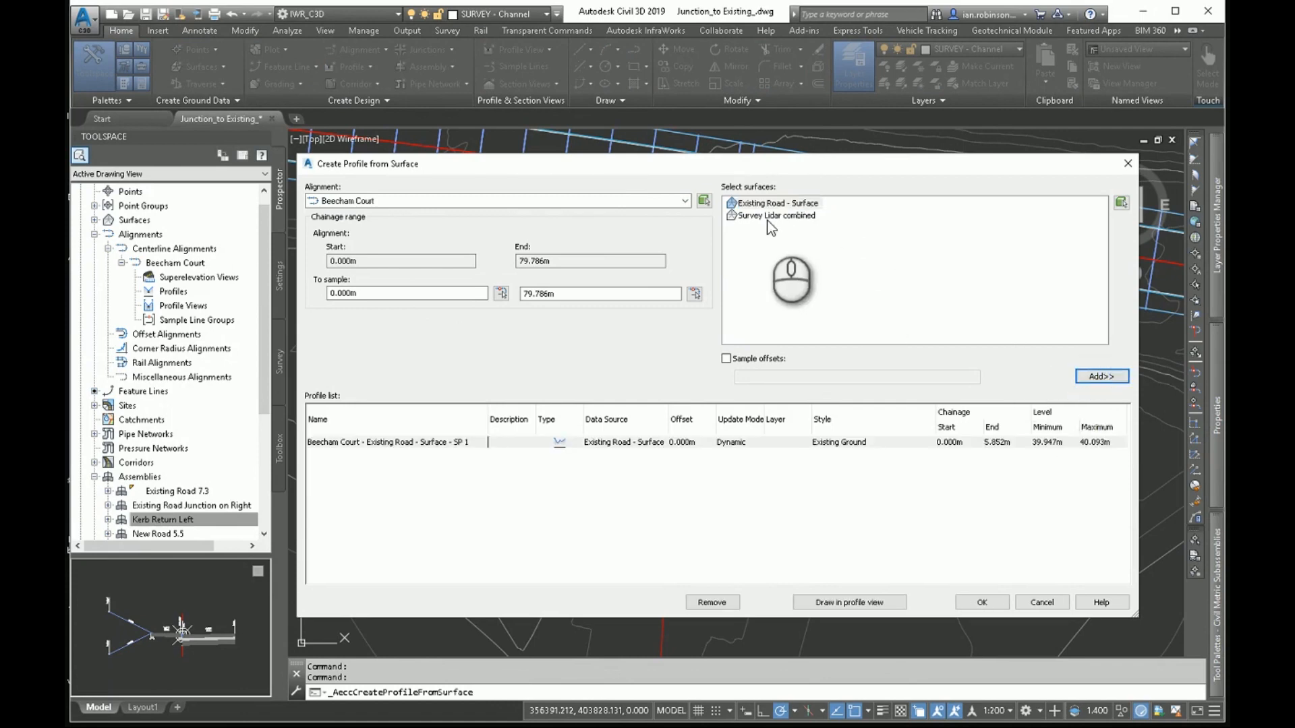
{"action": "left_click", "coordinate": [769, 218]}
{"action": "left_click", "coordinate": [1102, 377]}
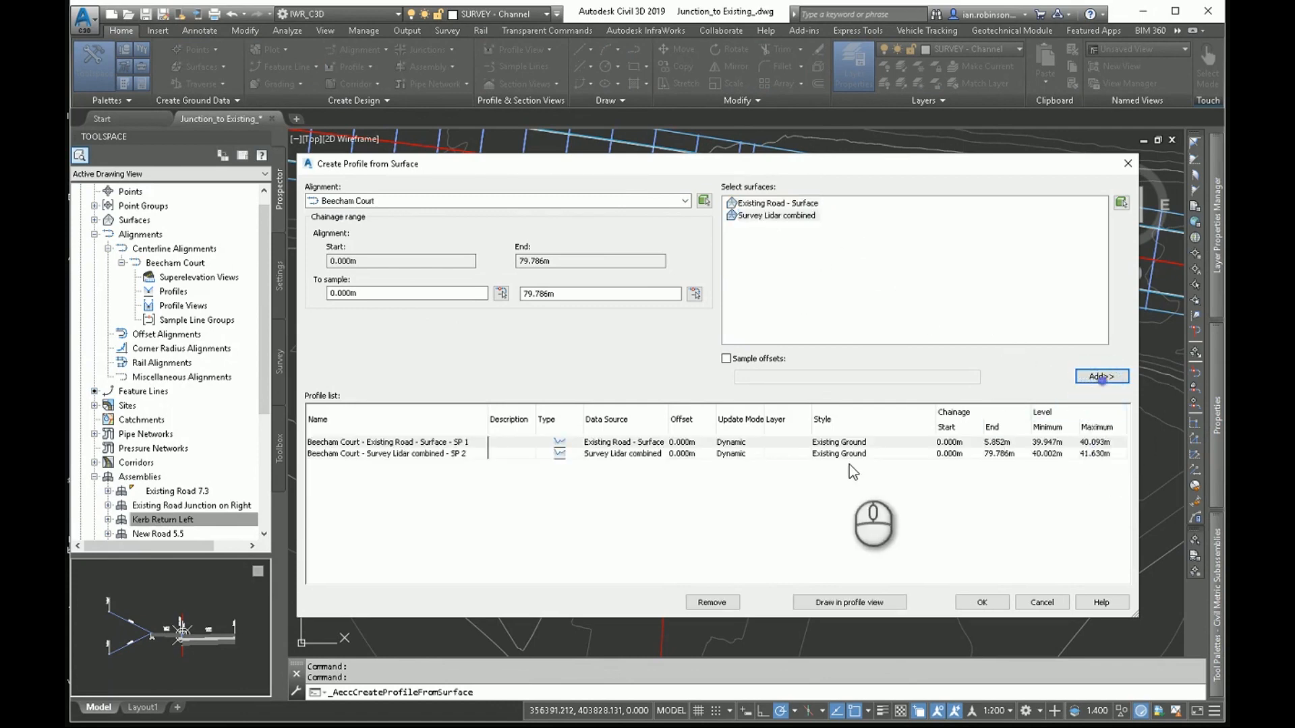
- Set the style of the Existing Road surface profile to Additional Surface 3
{"action": "left_click", "coordinate": [839, 442]}
{"action": "left_click", "coordinate": [812, 162]}
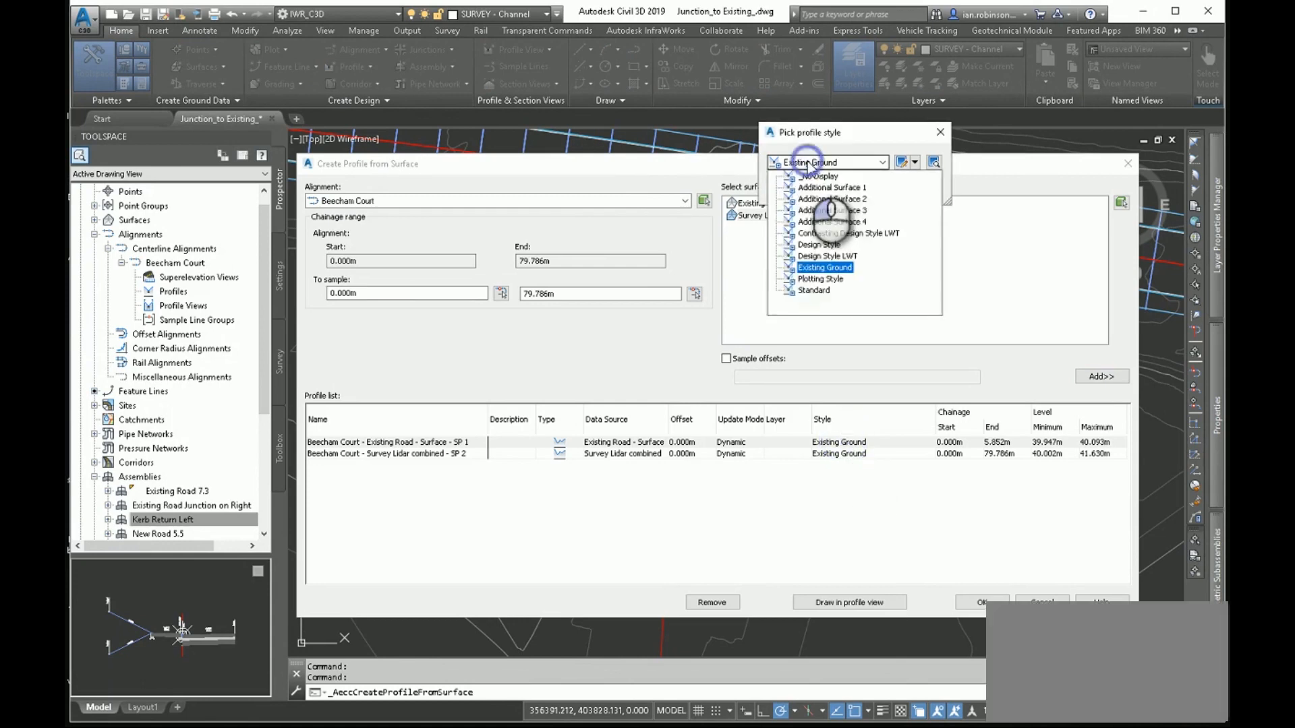
{"action": "left_click", "coordinate": [806, 220]}
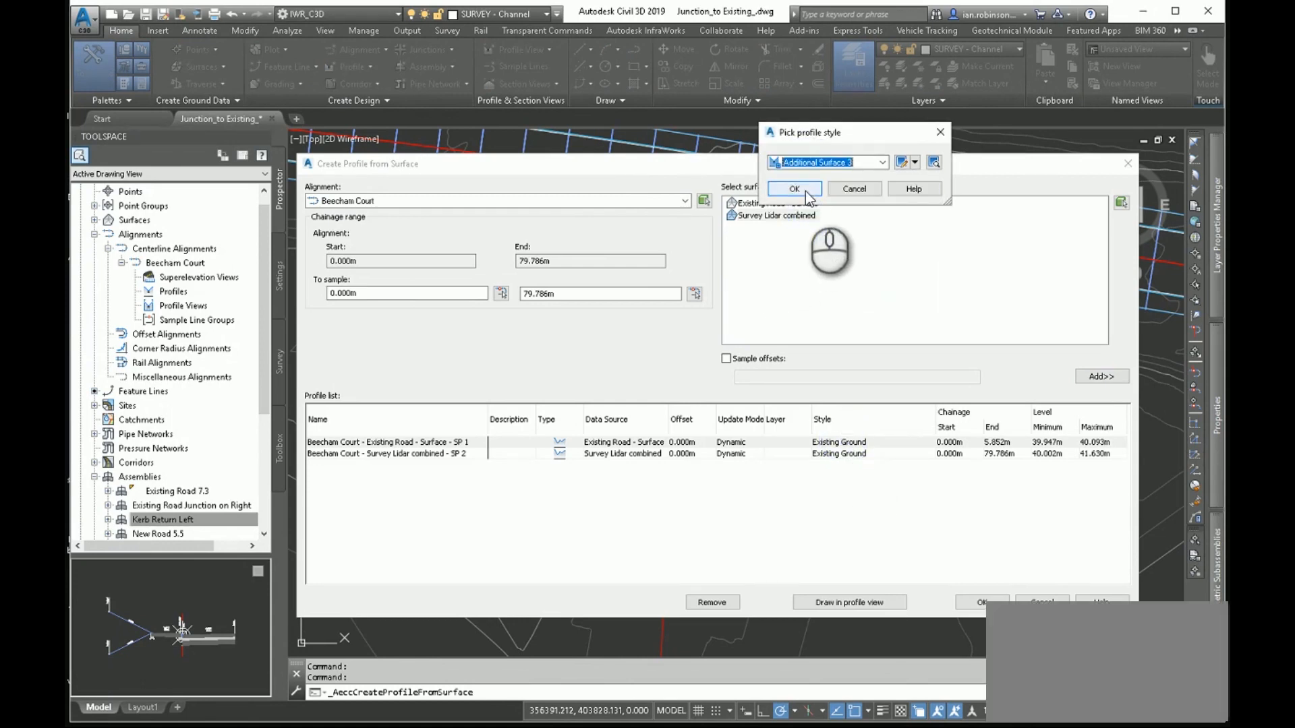
{"action": "left_click", "coordinate": [805, 189]}
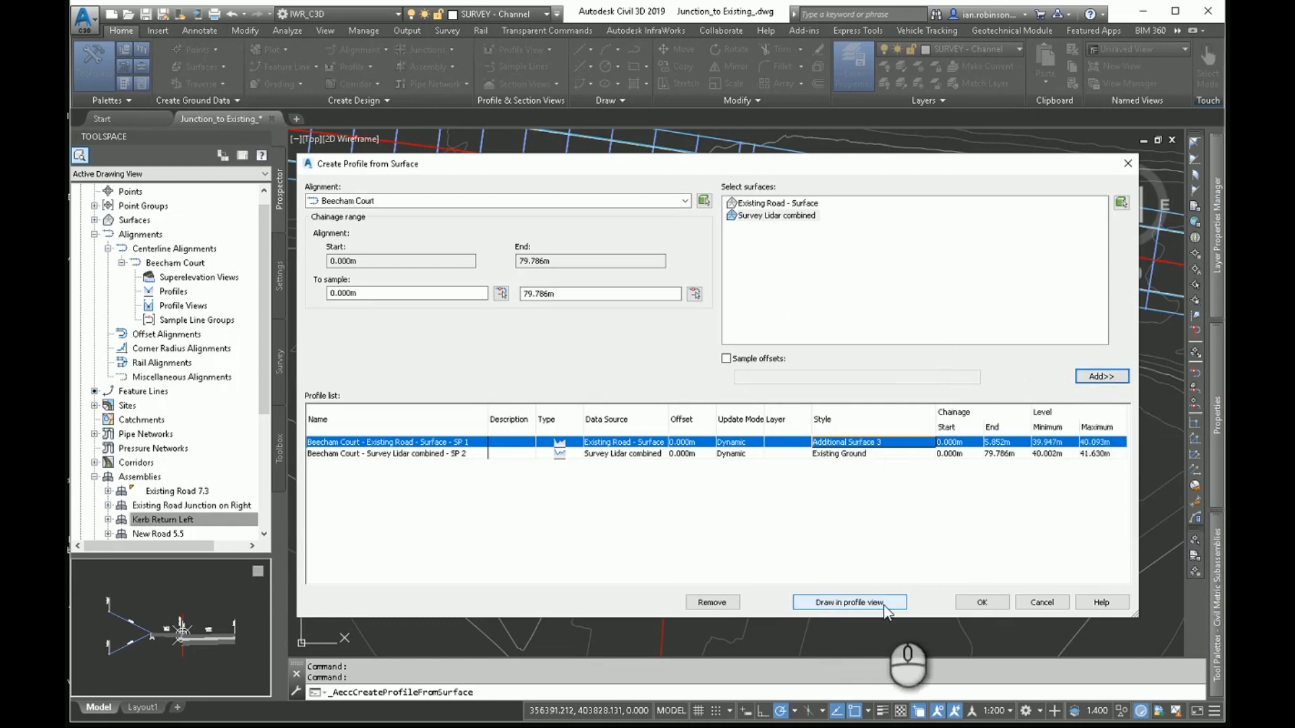
- Create the Beecham Court profile view with the 5x Exaggeration style and place it in the empty area north of the survey
{"action": "left_click", "coordinate": [852, 602]}
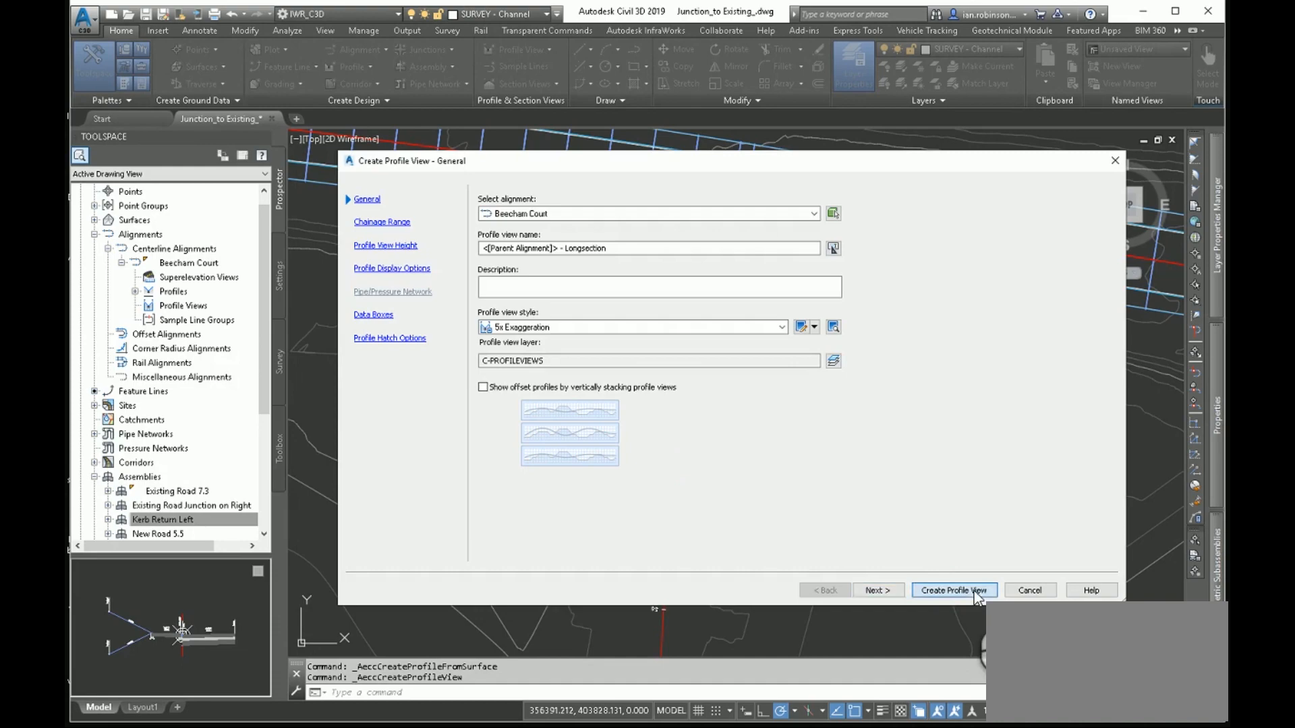
{"action": "left_click", "coordinate": [954, 588]}
{"action": "scroll", "coordinate": [680, 379], "scroll_direction": "down", "scroll_amount": 8}
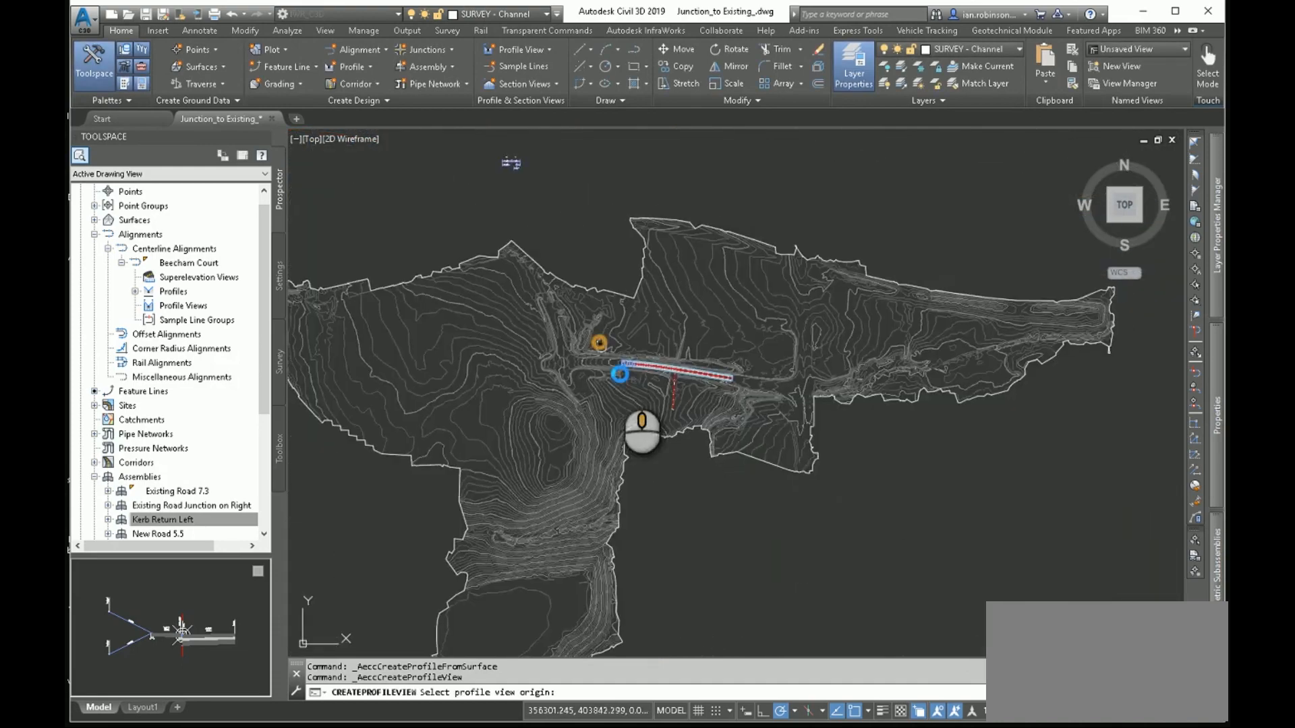
{"action": "left_click", "coordinate": [685, 263]}
{"action": "scroll", "coordinate": [686, 263], "scroll_direction": "up", "scroll_amount": 6}
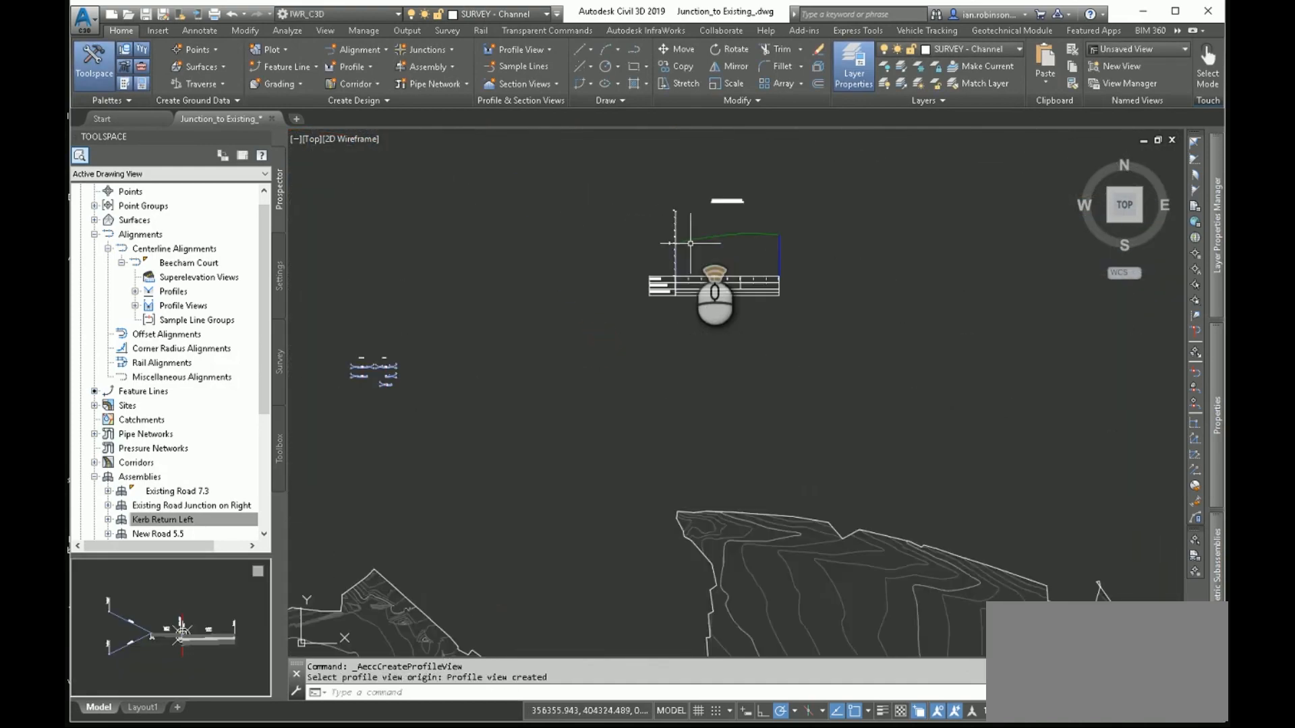
{"action": "scroll", "coordinate": [690, 243], "scroll_direction": "up", "scroll_amount": 8}
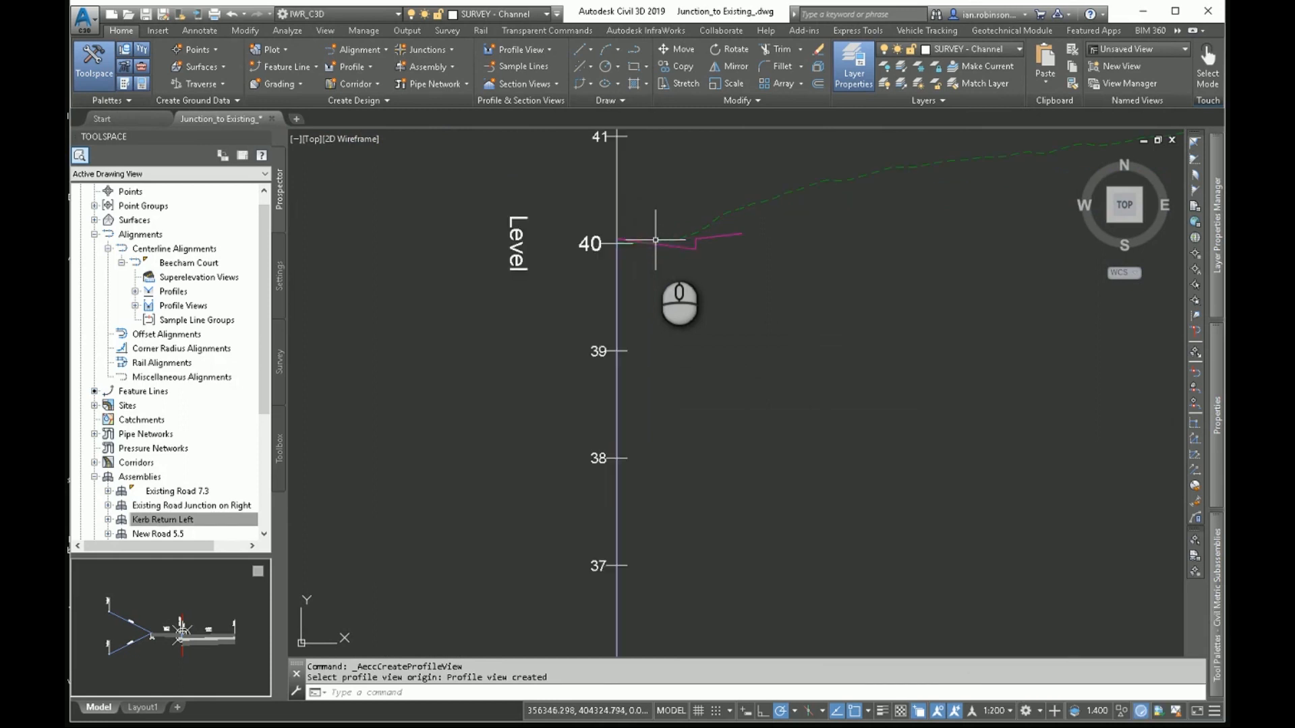
- Start a design profile layout in the Beecham Court profile view with Design Style LWT and the Longfall and Ordinates label set
{"action": "left_click", "coordinate": [349, 66]}
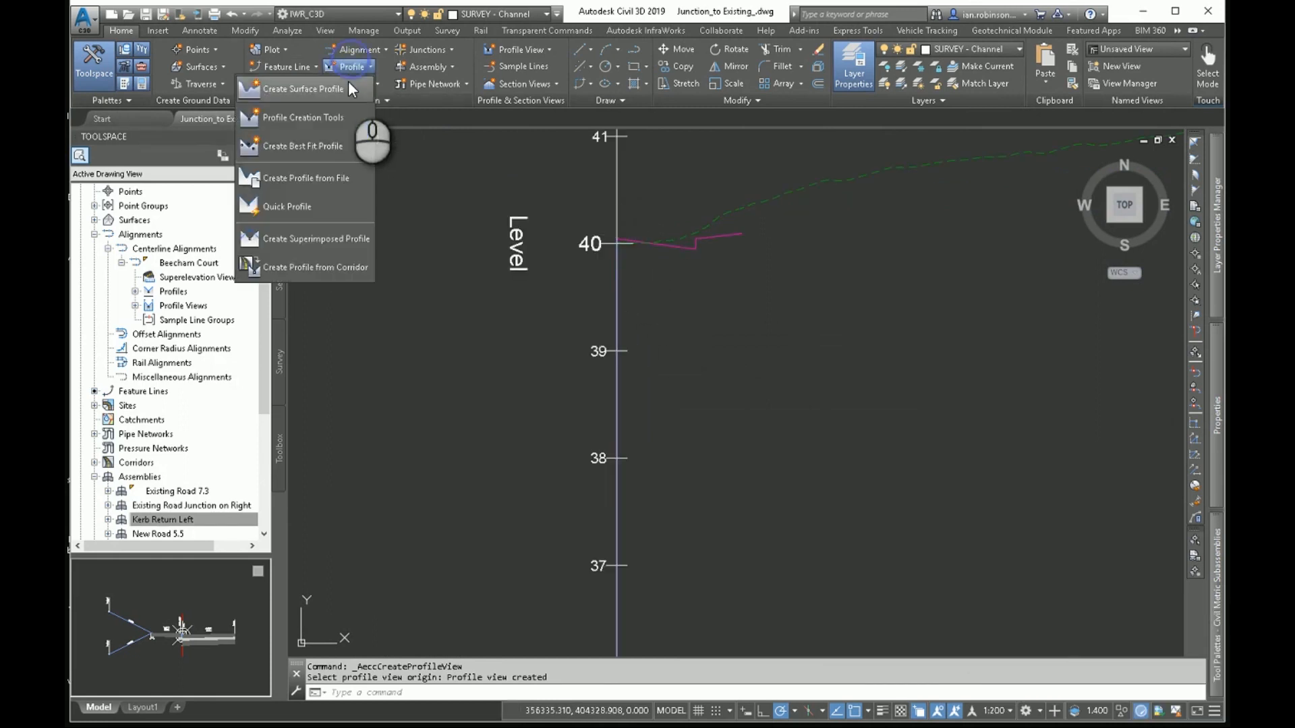
{"action": "left_click", "coordinate": [321, 114]}
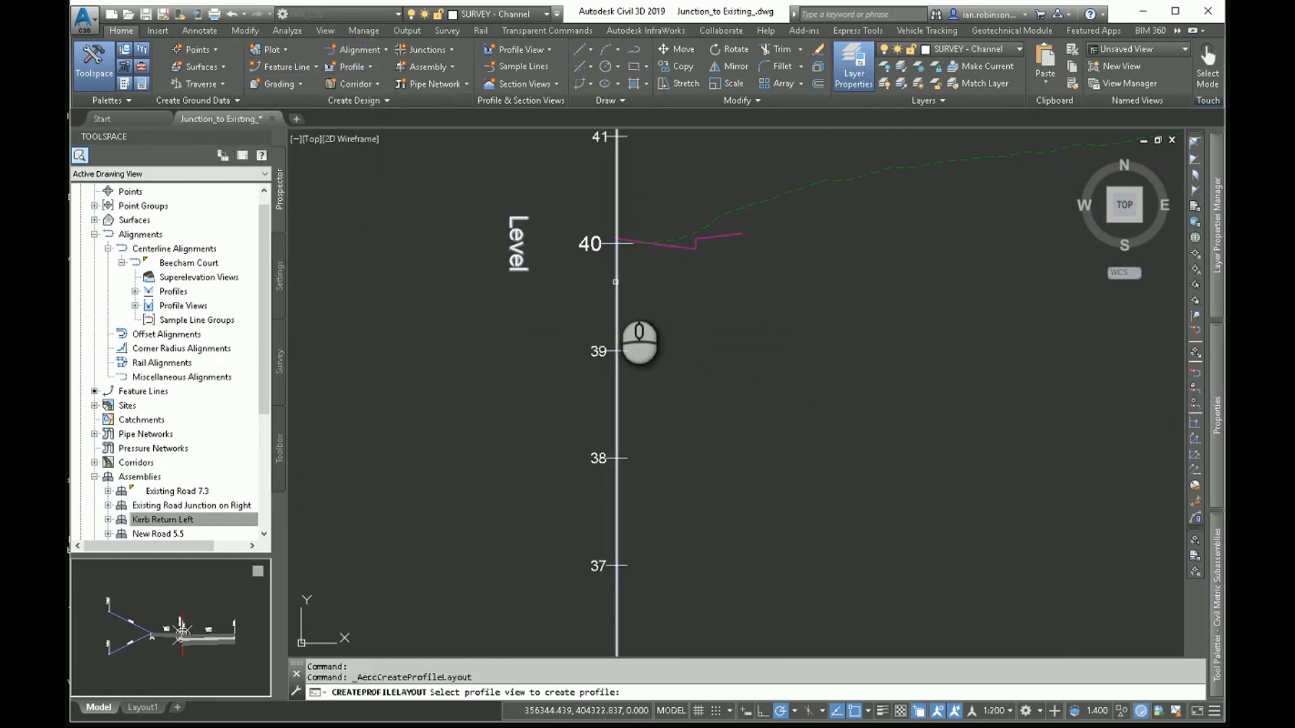
{"action": "left_click", "coordinate": [617, 281]}
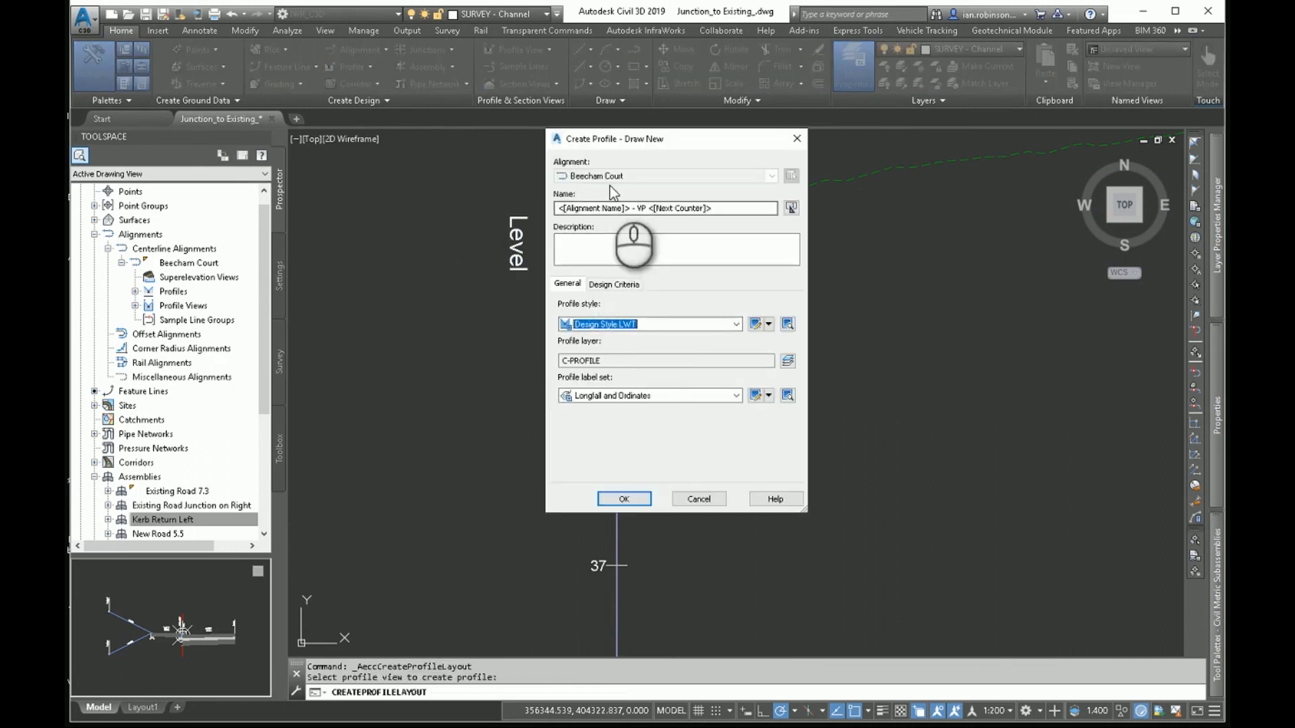
{"action": "left_click", "coordinate": [609, 501]}
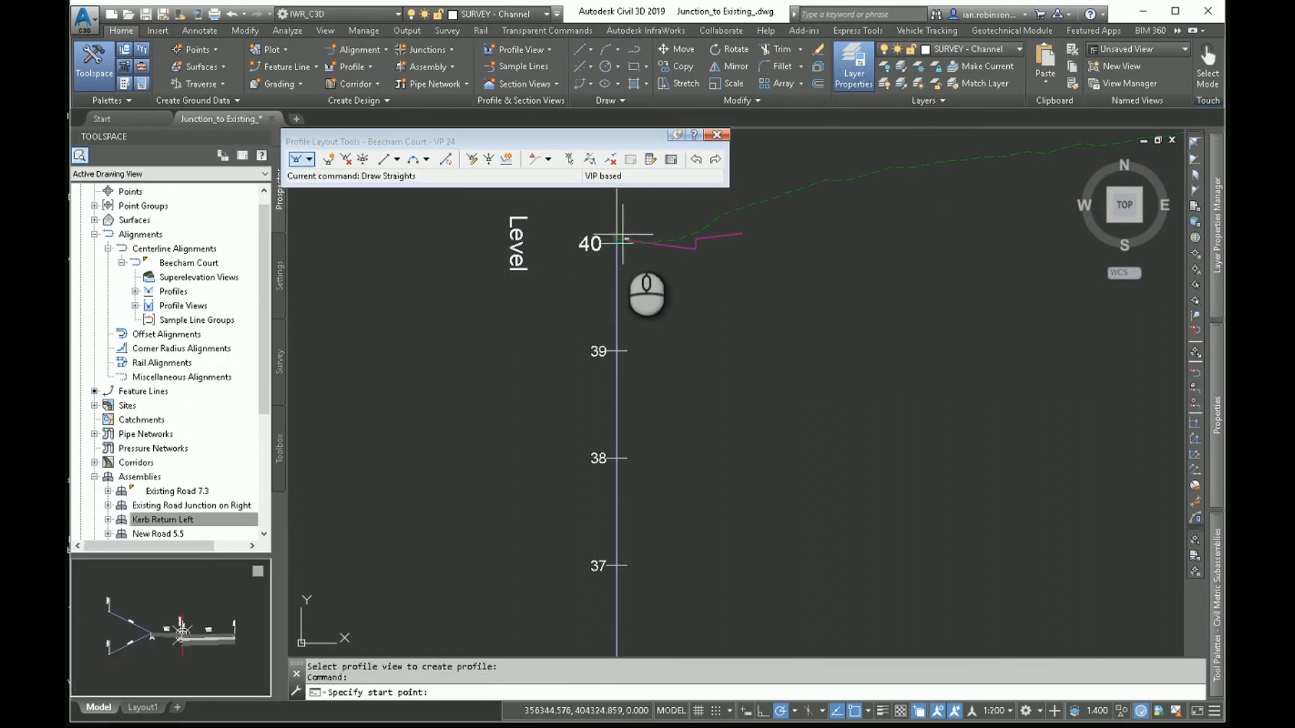
- Draw design straights from the existing road crown to its channel, up to ground level near chainage 52 m, ending at the existing ground's end
{"action": "scroll", "coordinate": [623, 239], "scroll_direction": "up", "scroll_amount": 3}
{"action": "left_click", "coordinate": [576, 262]}
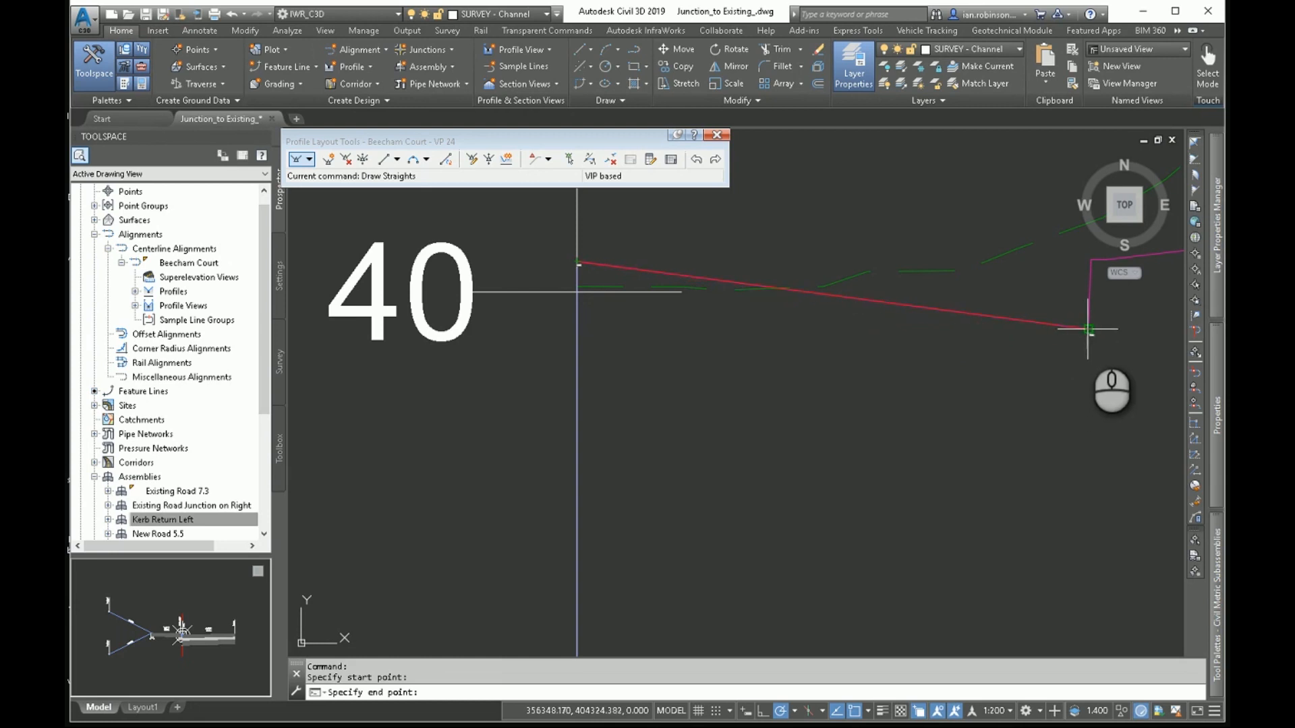
{"action": "scroll", "coordinate": [875, 386], "scroll_direction": "down", "scroll_amount": 6}
{"action": "middle_click_drag", "start_coordinate": [875, 386], "coordinate": [537, 377]}
{"action": "scroll", "coordinate": [742, 365], "scroll_direction": "down", "scroll_amount": 4}
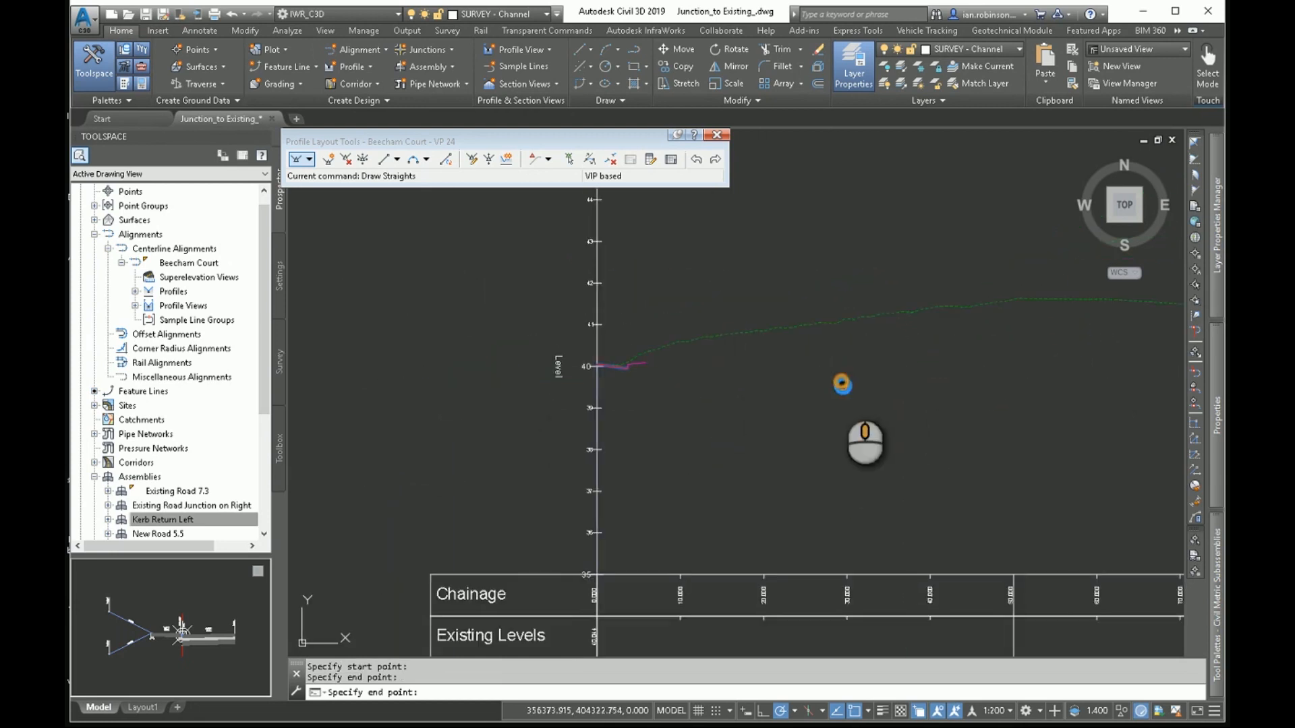
{"action": "middle_click_drag", "start_coordinate": [826, 379], "coordinate": [597, 377]}
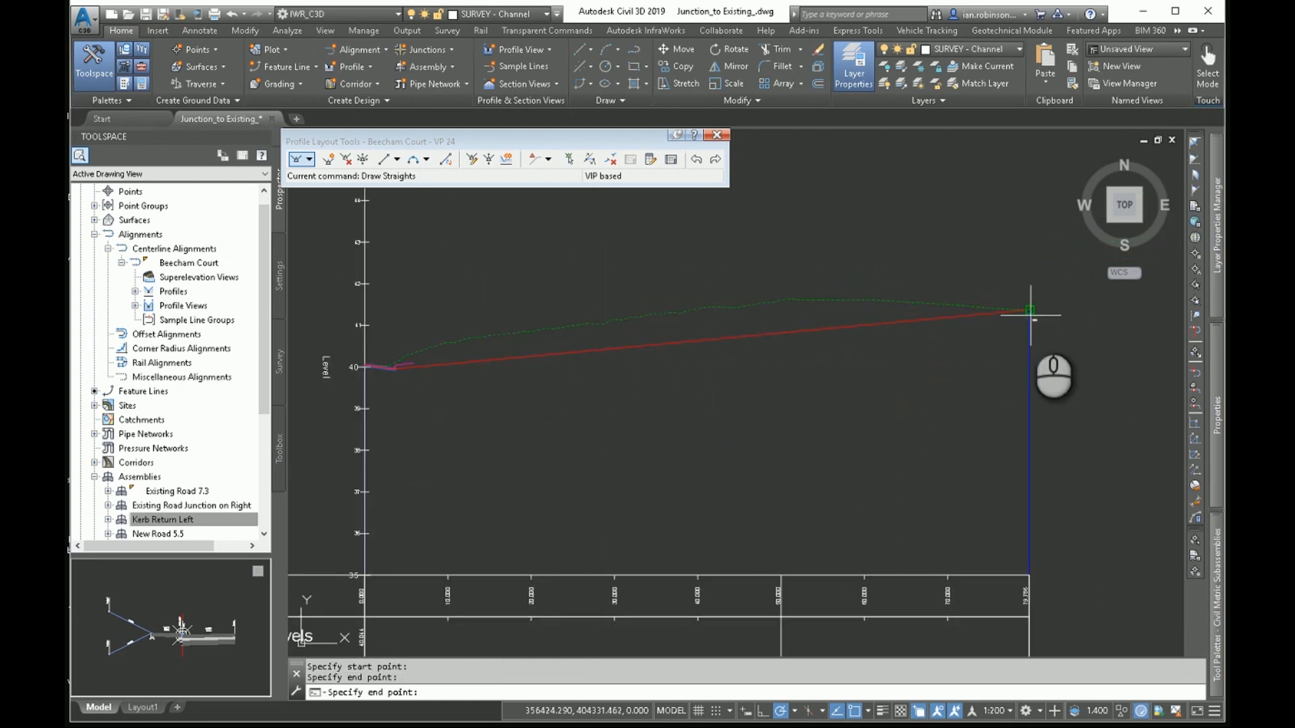
{"action": "left_click", "coordinate": [797, 297]}
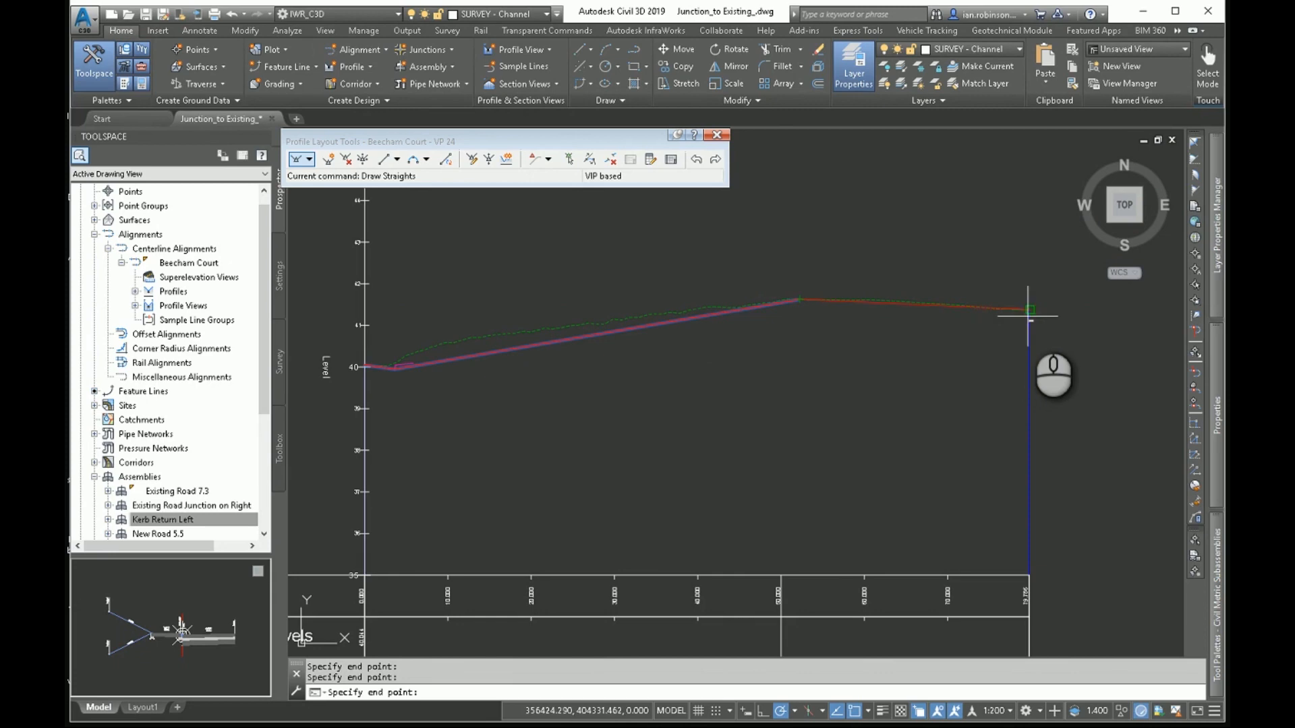
{"action": "right_click", "coordinate": [1032, 312]}
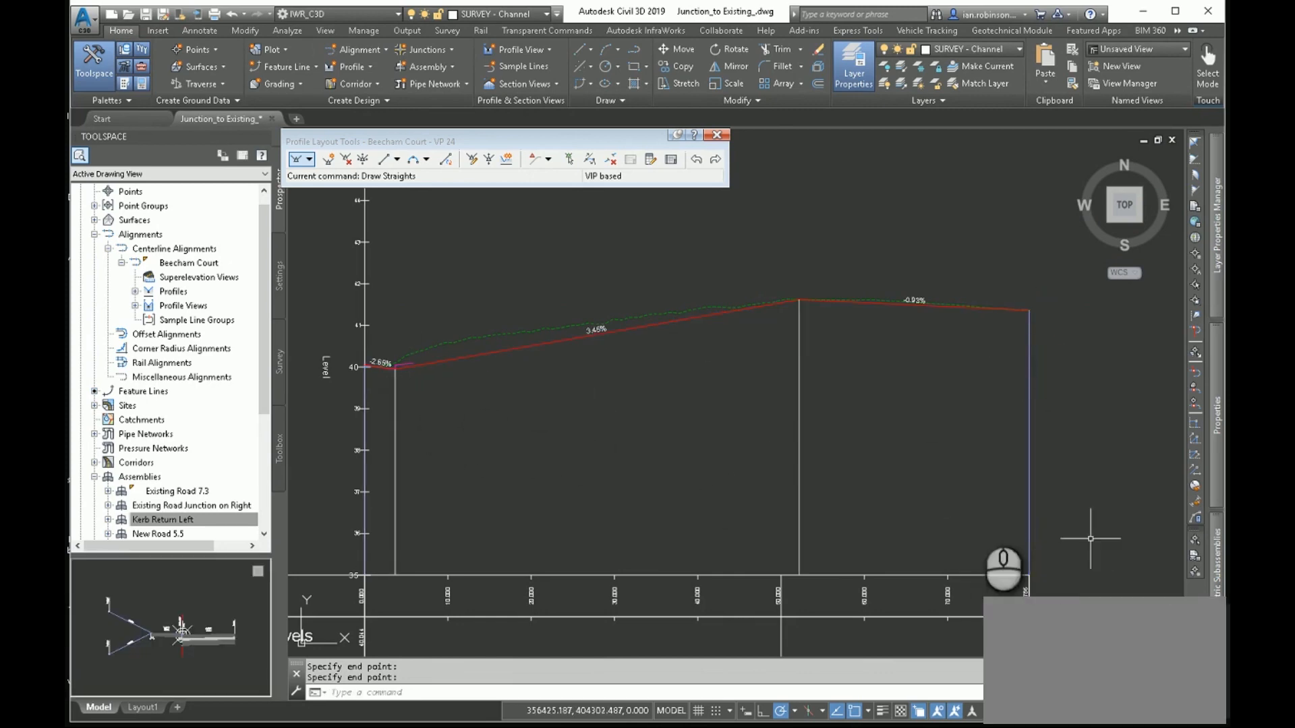
- Move the low intersection point of the design profile along the first gradient to about chainage 22.5 m
{"action": "middle_click_drag", "start_coordinate": [553, 405], "coordinate": [679, 404]}
{"action": "left_click", "coordinate": [578, 357]}
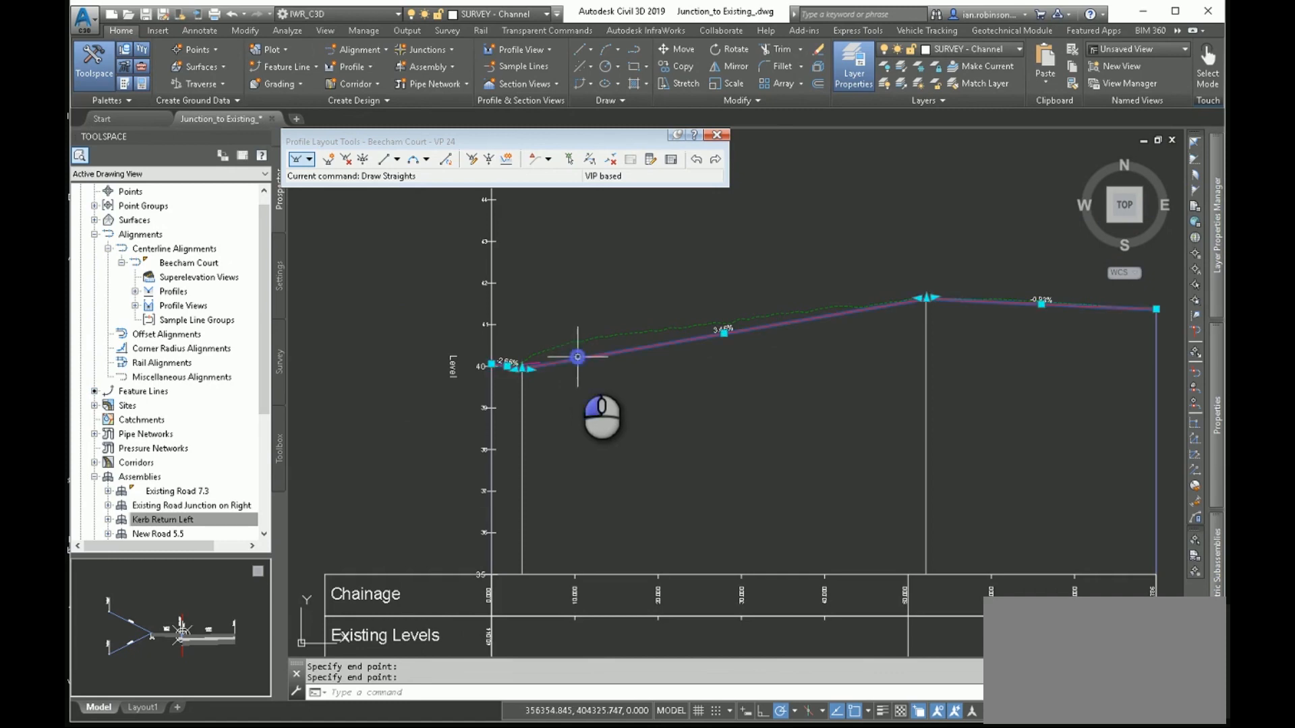
{"action": "scroll", "coordinate": [472, 391], "scroll_direction": "up", "scroll_amount": 6}
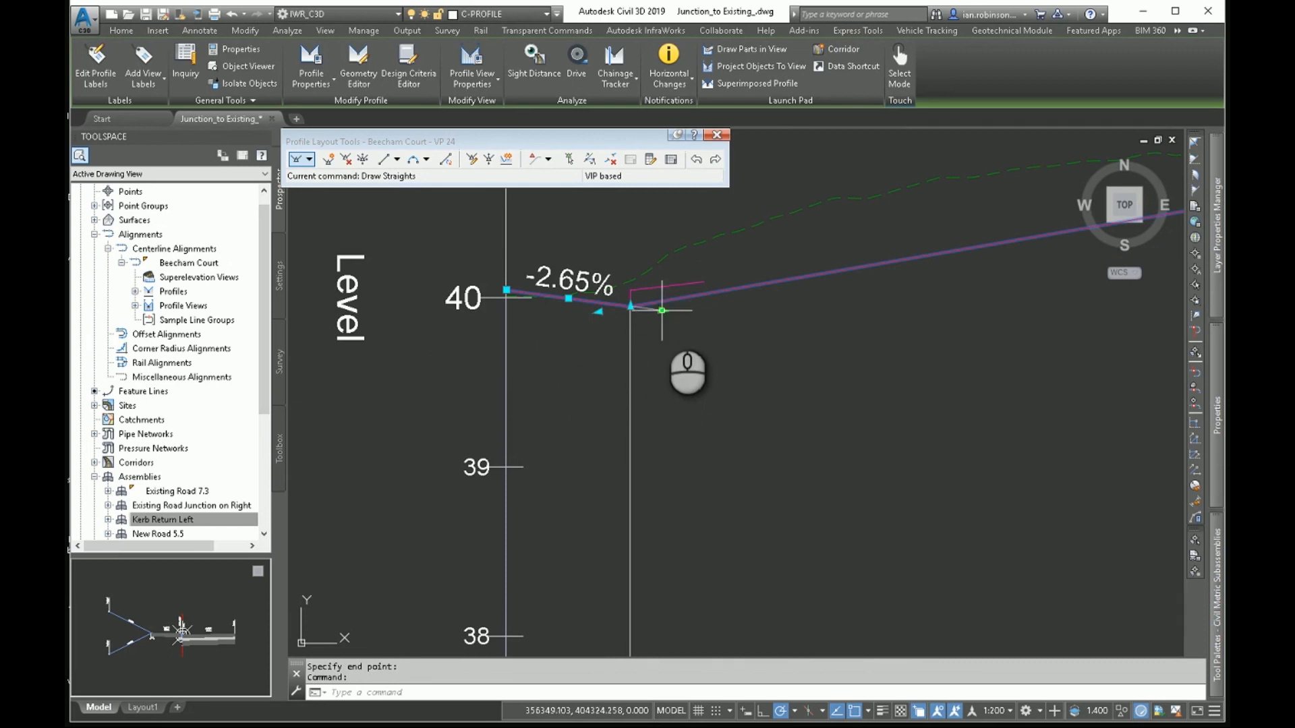
{"action": "left_click", "coordinate": [662, 311]}
{"action": "scroll", "coordinate": [951, 344], "scroll_direction": "down", "scroll_amount": 5}
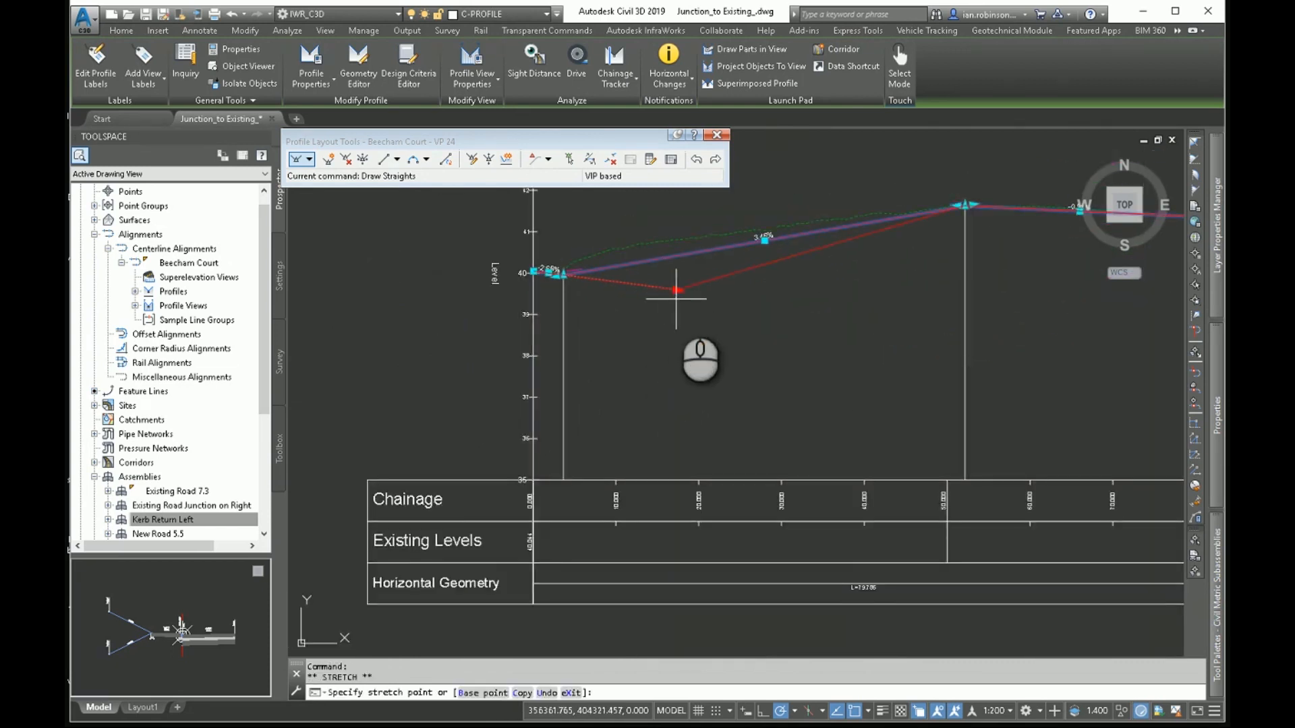
{"action": "left_click", "coordinate": [719, 304]}
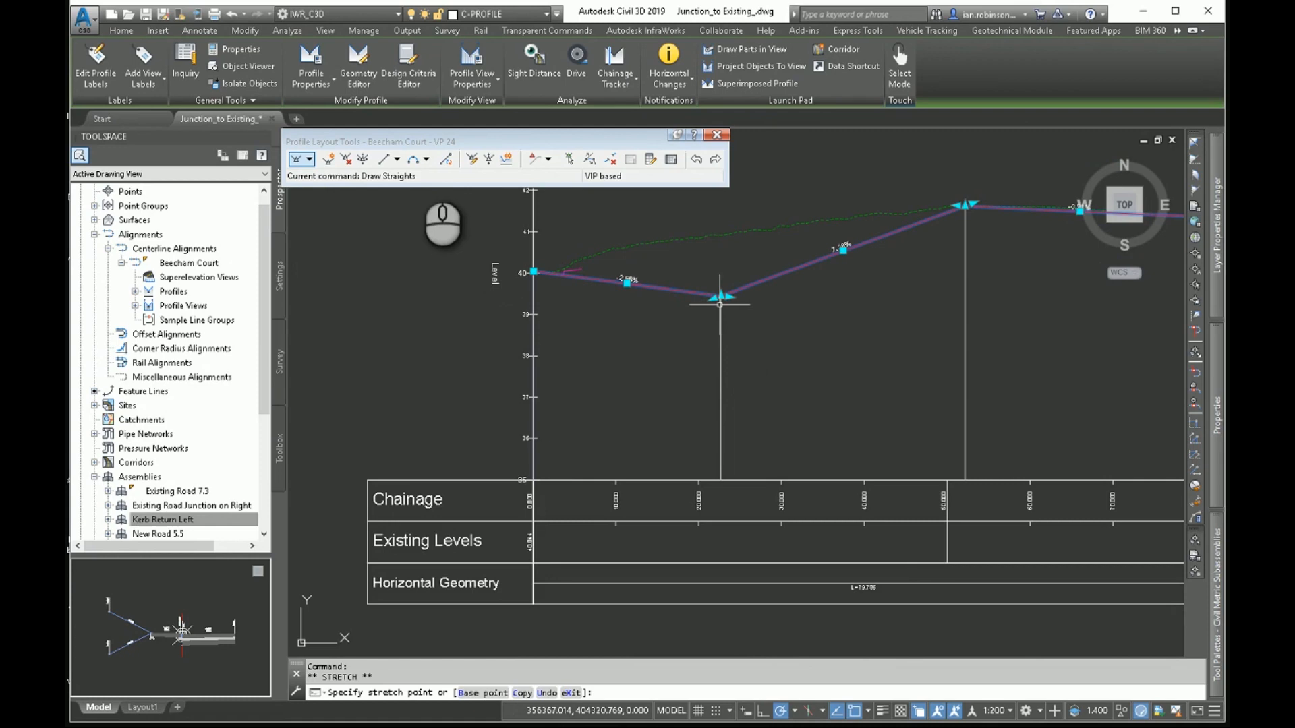
- Add a free parabolic vertical curve about 23 m long at the sag between the first two straights of the design profile
{"action": "left_click", "coordinate": [426, 159]}
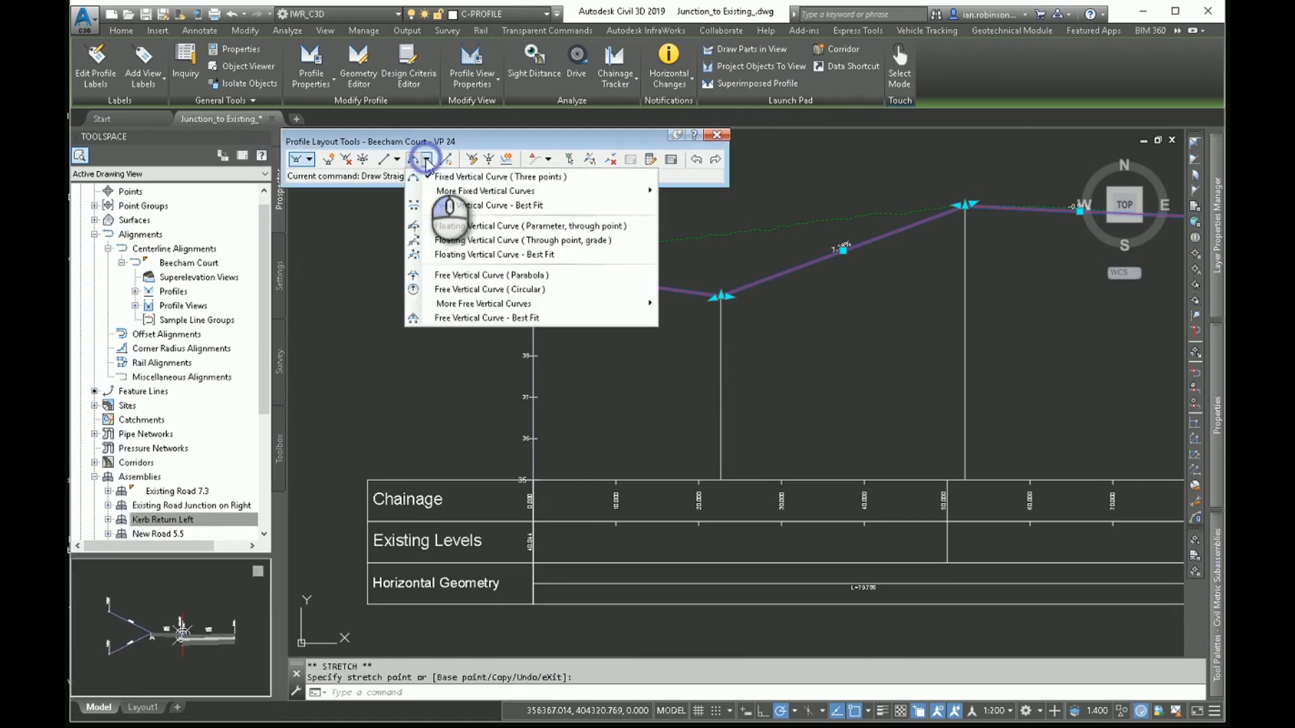
{"action": "left_click", "coordinate": [452, 277]}
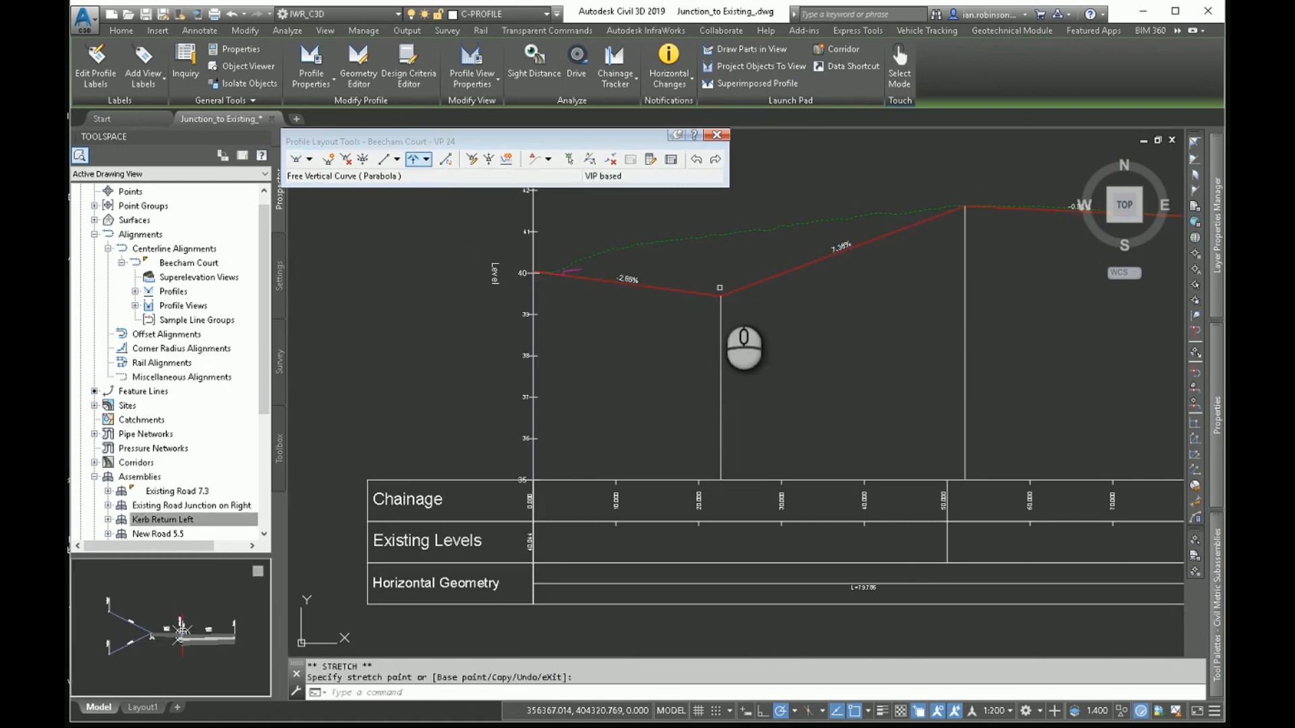
{"action": "left_click", "coordinate": [716, 291]}
{"action": "left_click", "coordinate": [705, 292]}
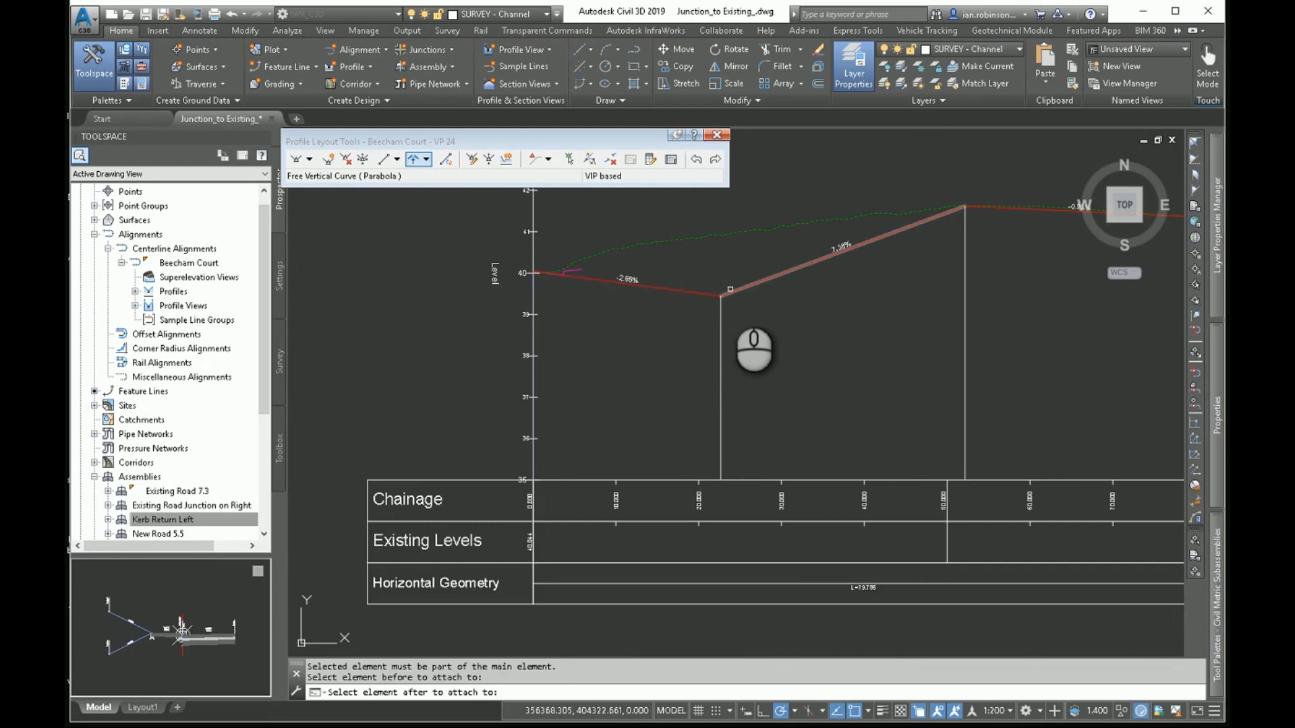
{"action": "left_click", "coordinate": [730, 289]}
{"action": "left_click", "coordinate": [624, 368]}
{"action": "left_click", "coordinate": [814, 382]}
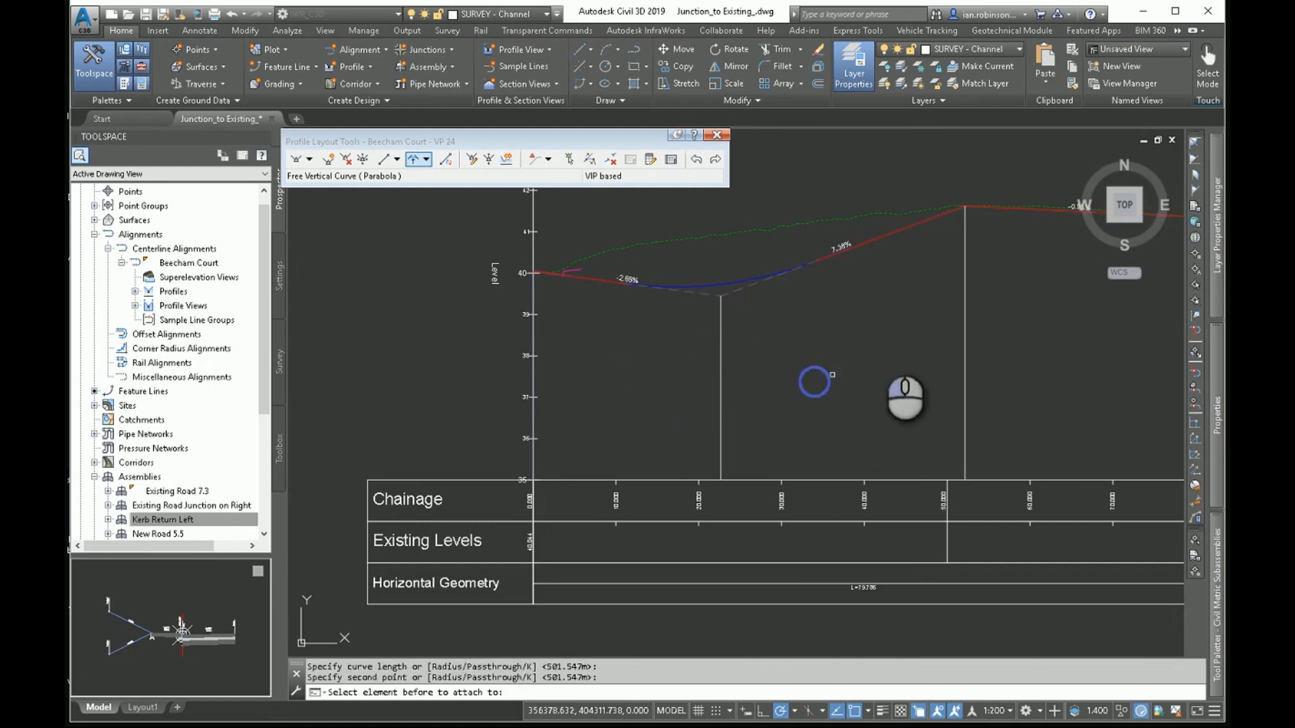
- Add a free parabolic vertical curve about 13.6 m long at the crest between the last two straights of the design profile
{"action": "left_click", "coordinate": [930, 220]}
{"action": "scroll", "coordinate": [866, 329], "scroll_direction": "up", "scroll_amount": 4}
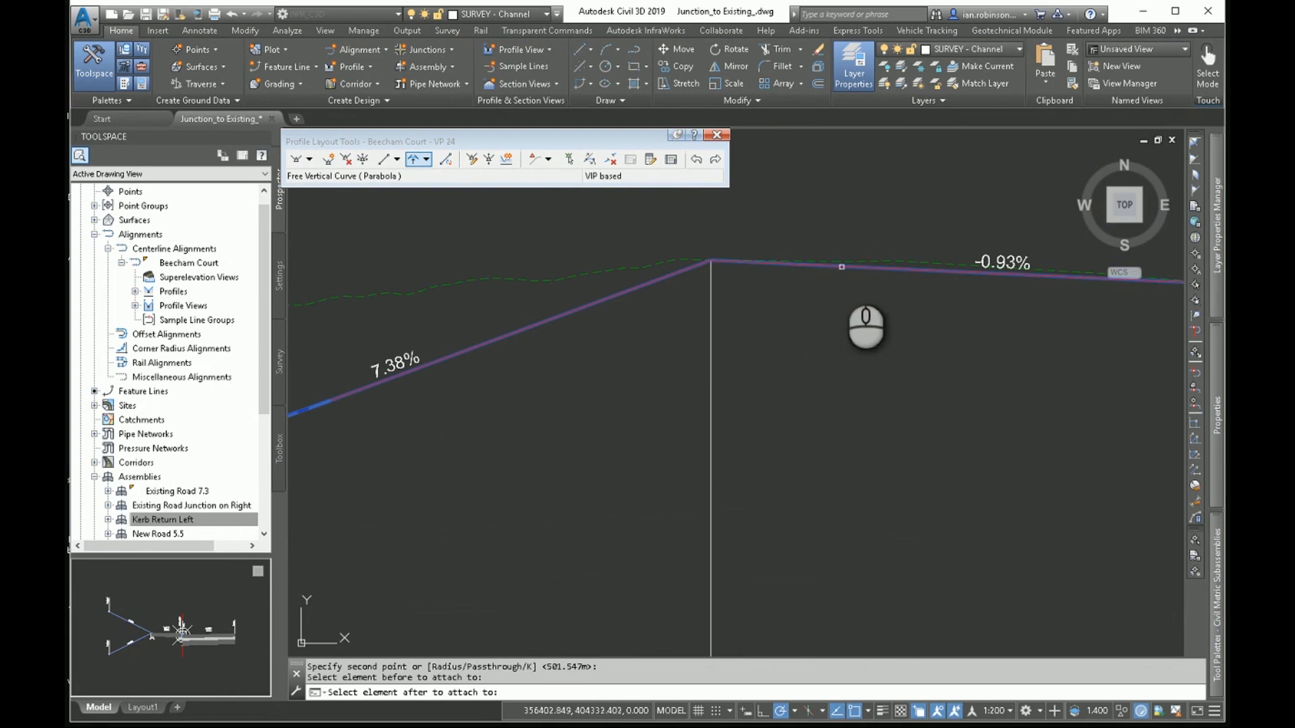
{"action": "left_click", "coordinate": [842, 267]}
{"action": "left_click", "coordinate": [616, 387]}
{"action": "left_click", "coordinate": [878, 406]}
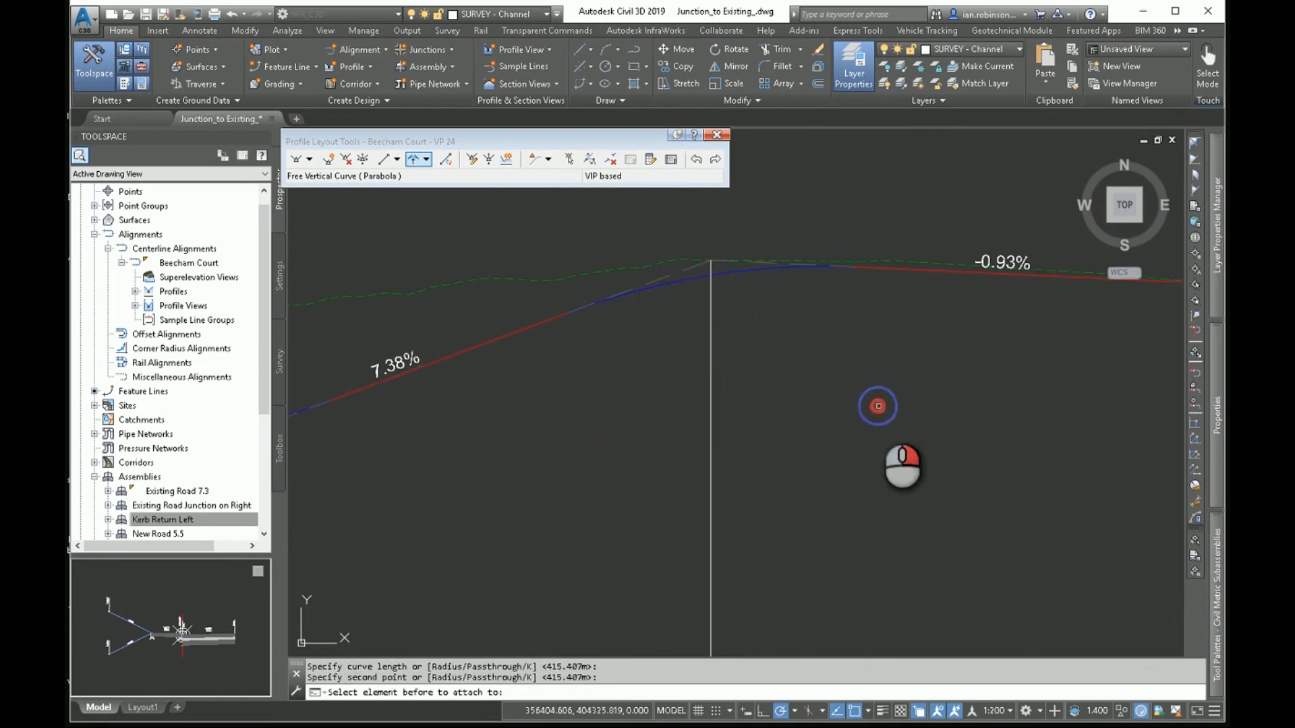
{"action": "key", "text": "Return"}
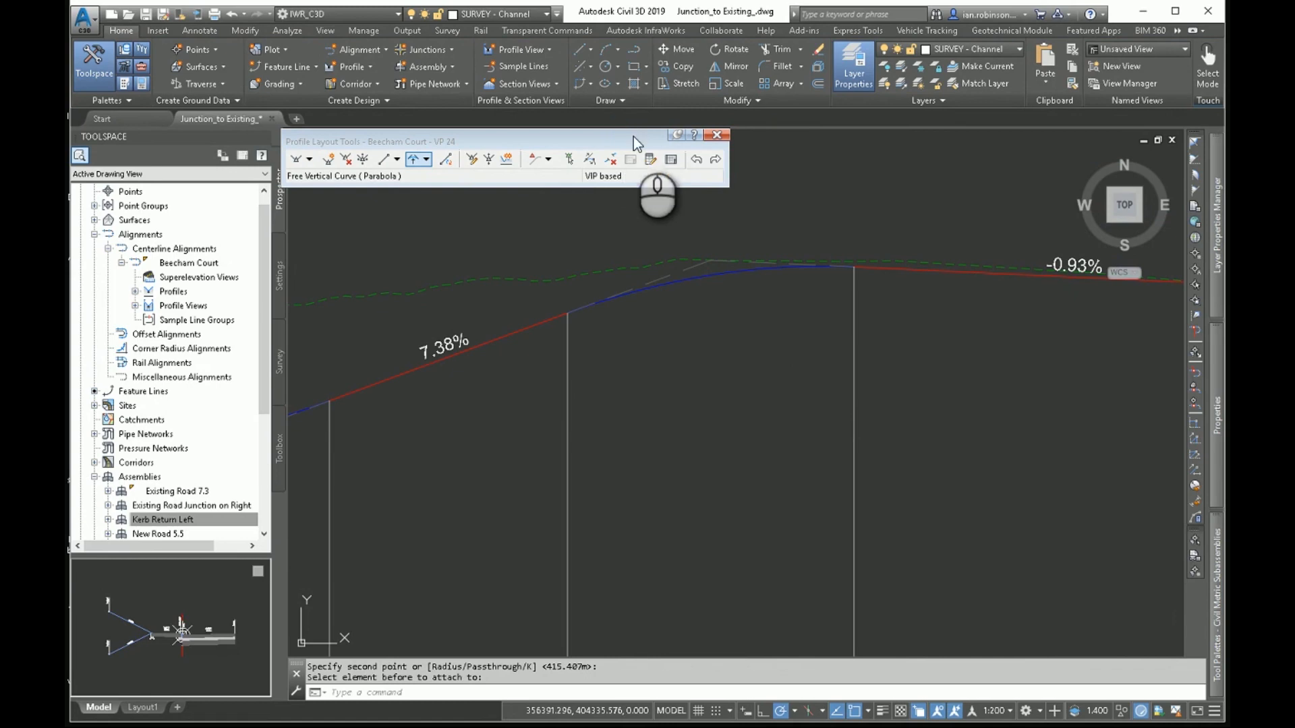
- Open the profile's element table and set the sag curve's length to 25 m
{"action": "left_click", "coordinate": [670, 159]}
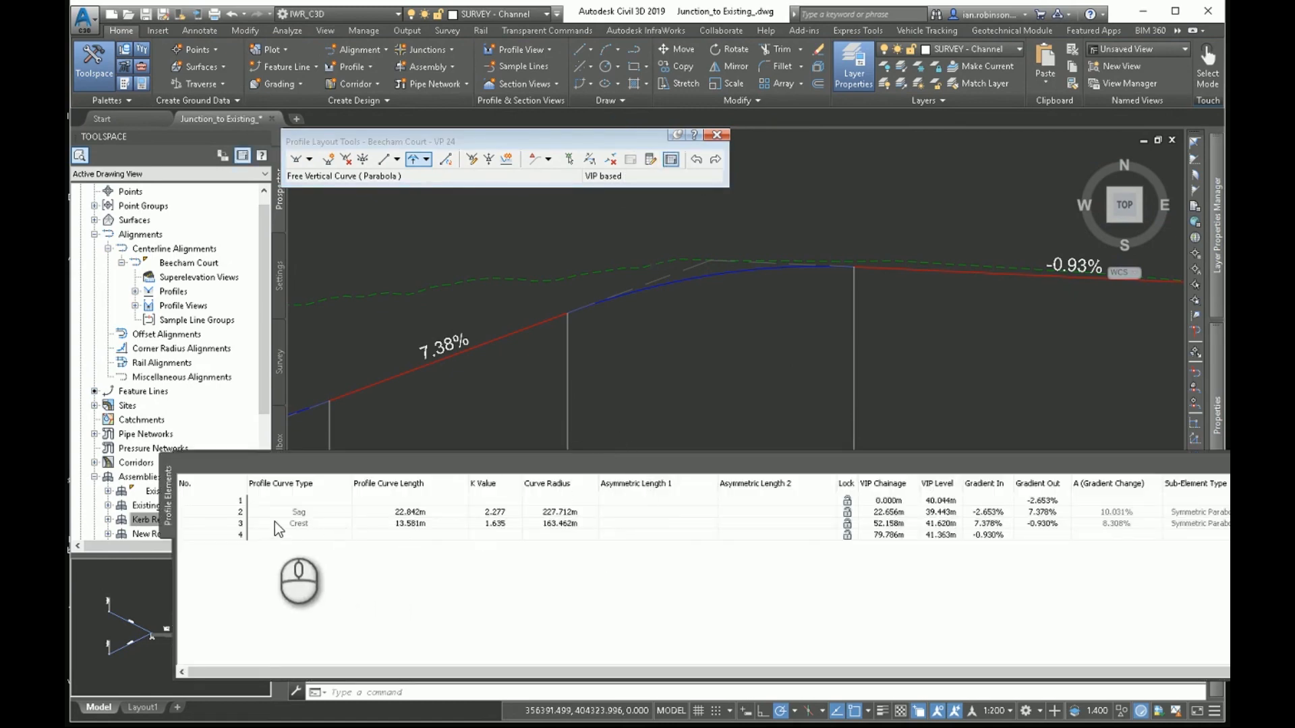
{"action": "left_click", "coordinate": [410, 513]}
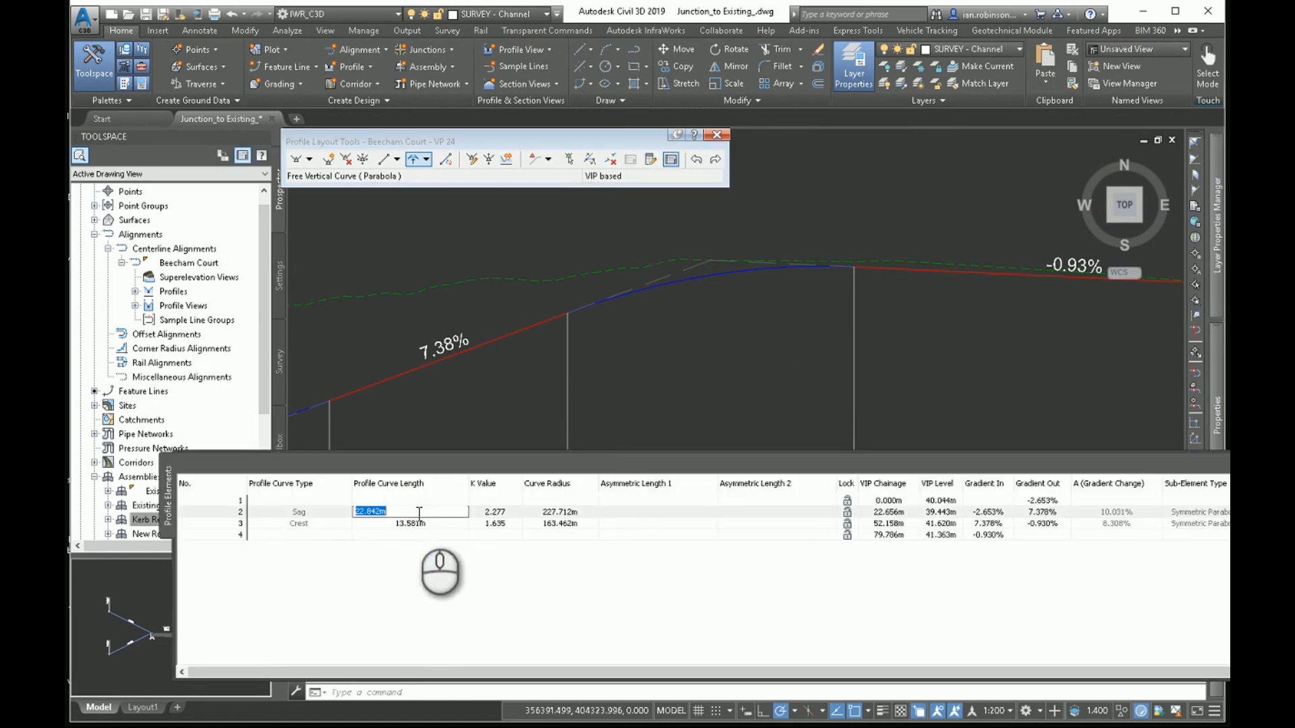
{"action": "left_click", "coordinate": [474, 358]}
{"action": "left_click", "coordinate": [536, 378]}
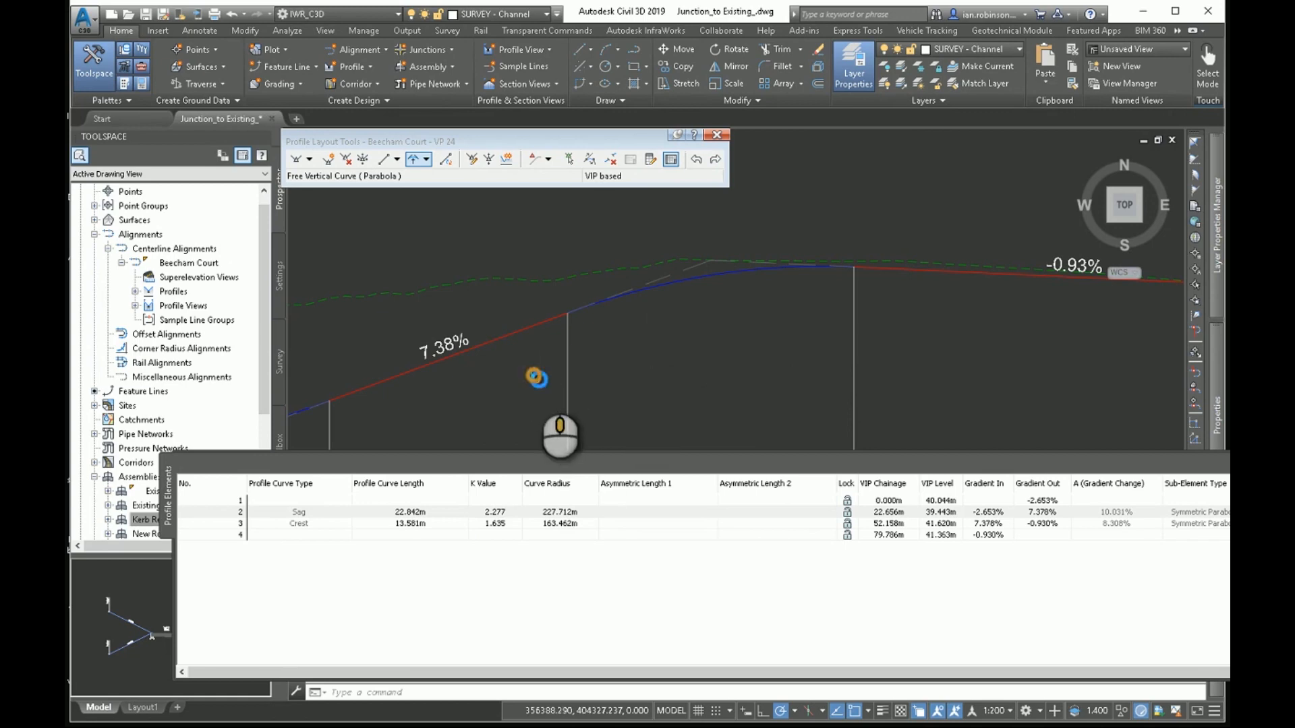
{"action": "middle_click_drag", "start_coordinate": [534, 376], "coordinate": [942, 284]}
{"action": "scroll", "coordinate": [765, 353], "scroll_direction": "down", "scroll_amount": 2}
{"action": "middle_click_drag", "start_coordinate": [744, 364], "coordinate": [670, 371]}
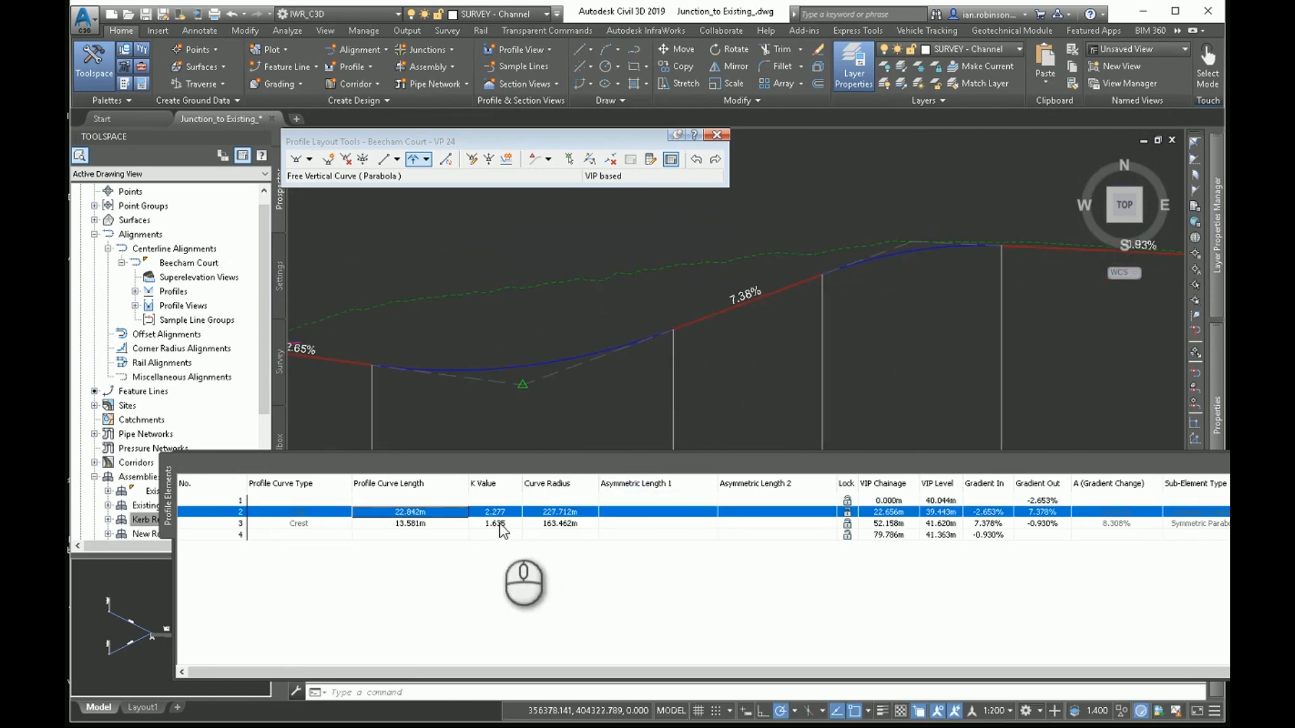
{"action": "left_click", "coordinate": [435, 513]}
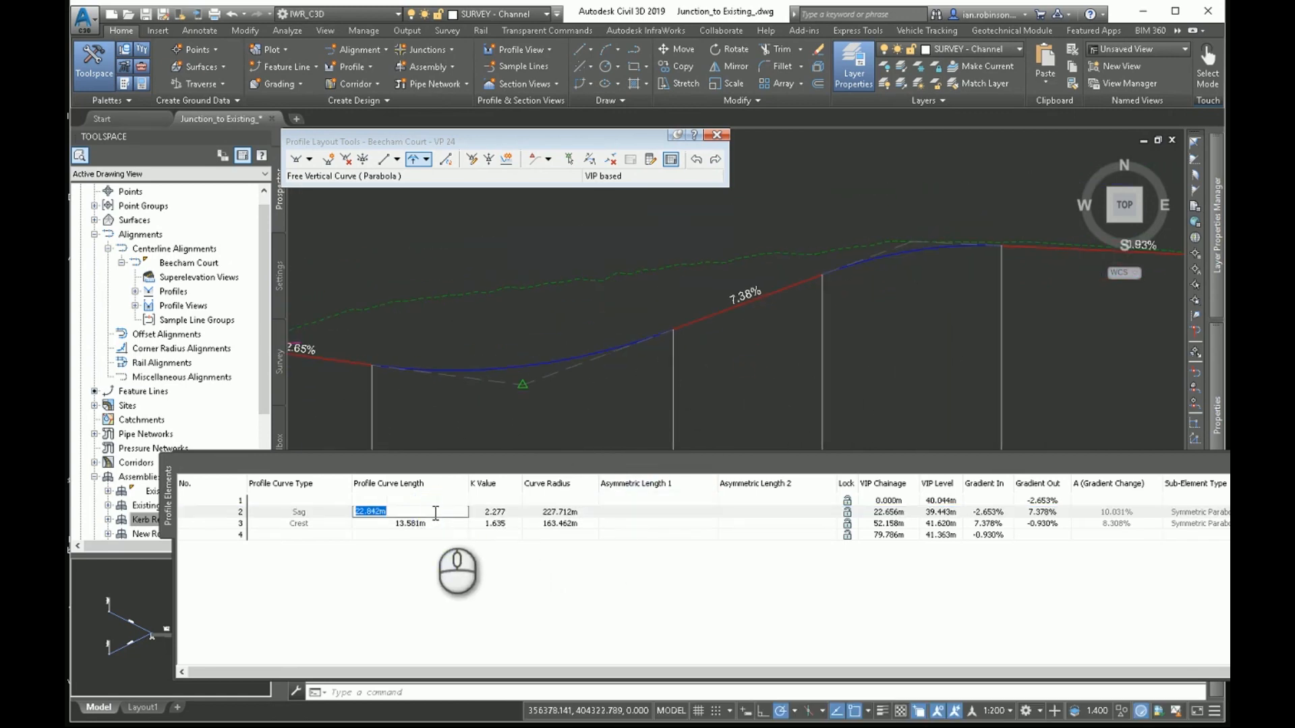
{"action": "key", "text": "Return"}
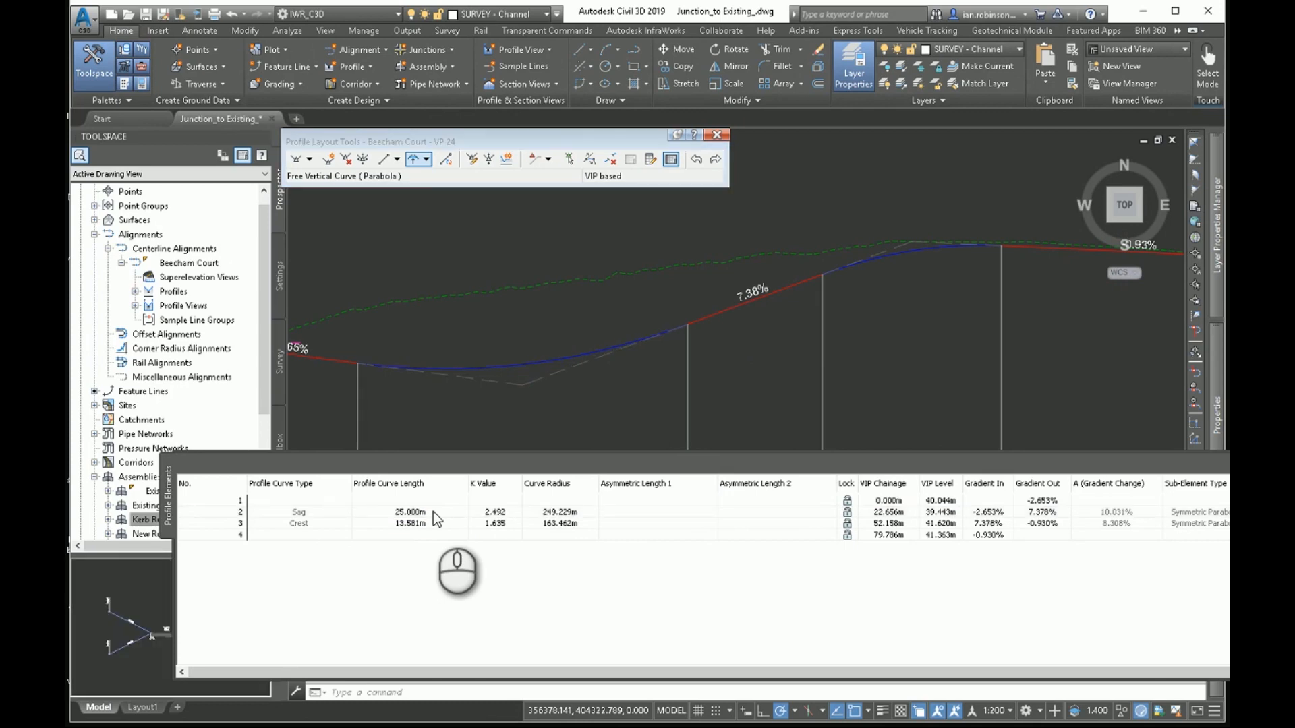
- Set the crest curve's length to 20 m and close the profile layout tools
{"action": "left_click", "coordinate": [426, 526]}
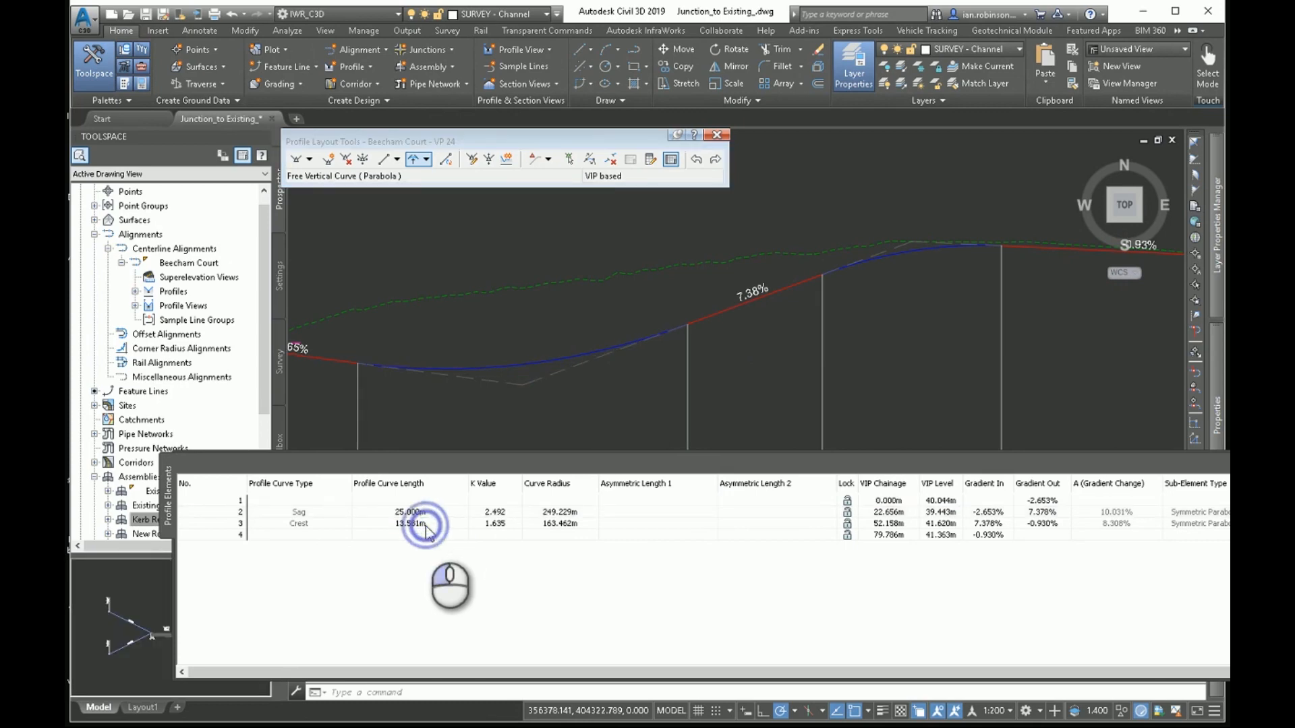
{"action": "key", "text": "Return"}
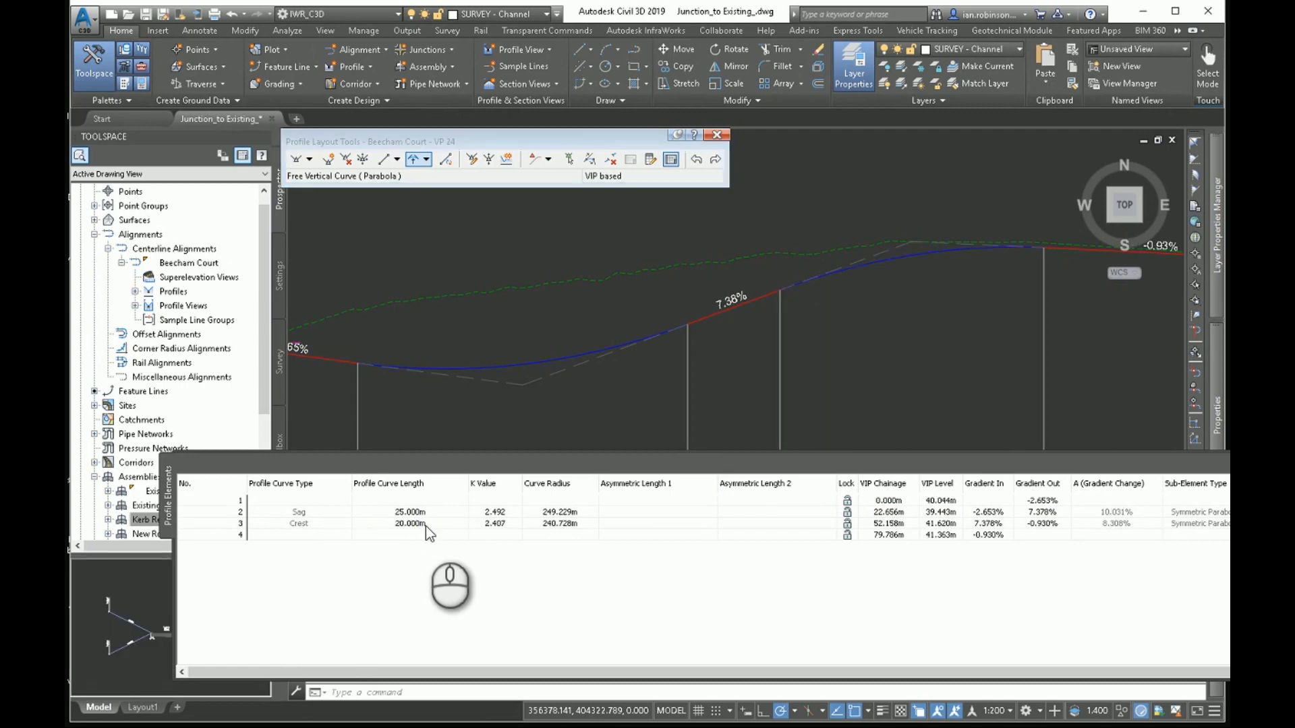
{"action": "left_click", "coordinate": [723, 135]}
- Start an alignment from the existing road corridor, using the Lane feature line along the edge on the Beecham Court side
{"action": "scroll", "coordinate": [695, 346], "scroll_direction": "down", "scroll_amount": 5}
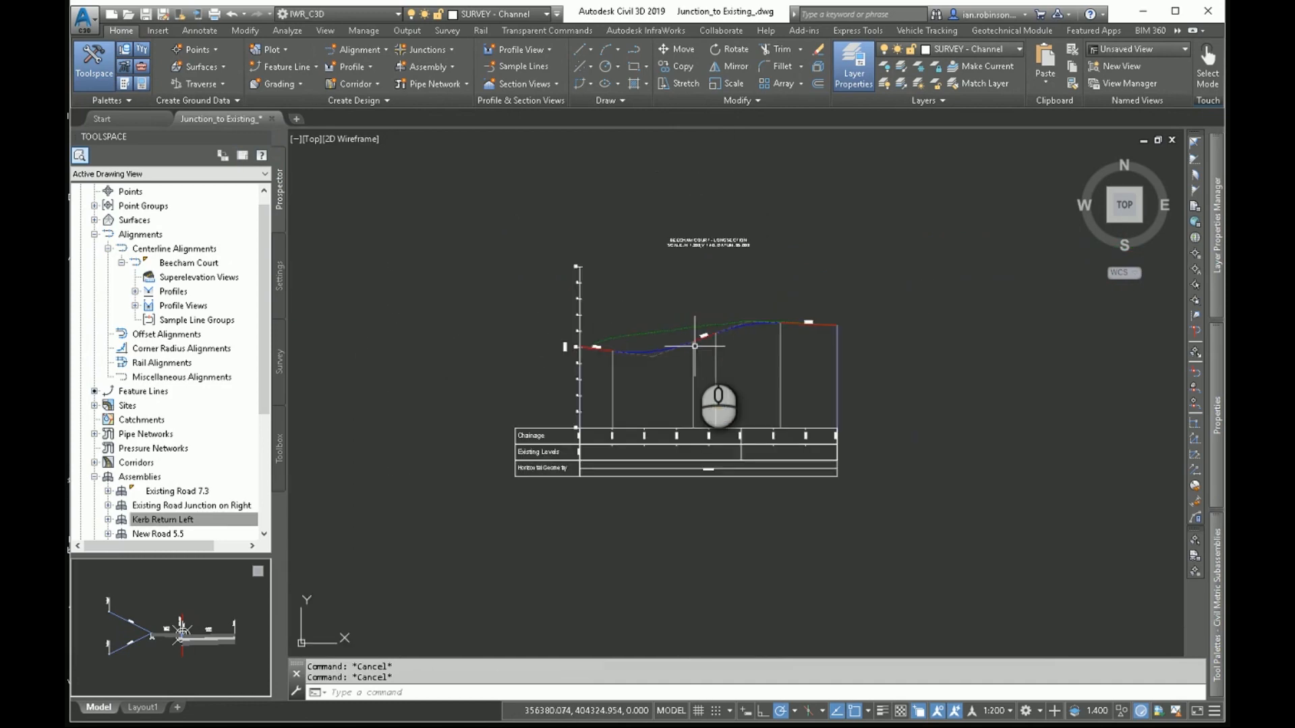
{"action": "mouse_move", "coordinate": [695, 346]}
{"action": "scroll", "coordinate": [695, 346], "scroll_direction": "down", "scroll_amount": 5}
{"action": "scroll", "coordinate": [775, 413], "scroll_direction": "up", "scroll_amount": 3}
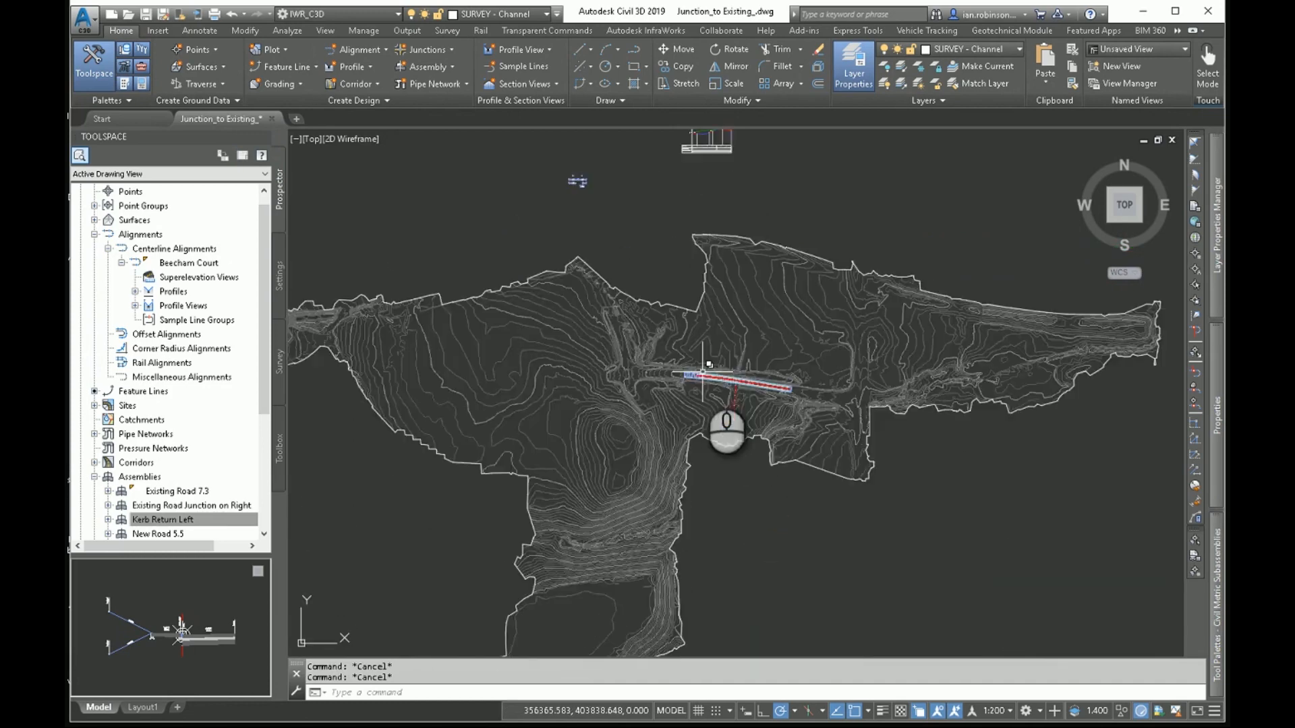
{"action": "scroll", "coordinate": [704, 372], "scroll_direction": "up", "scroll_amount": 6}
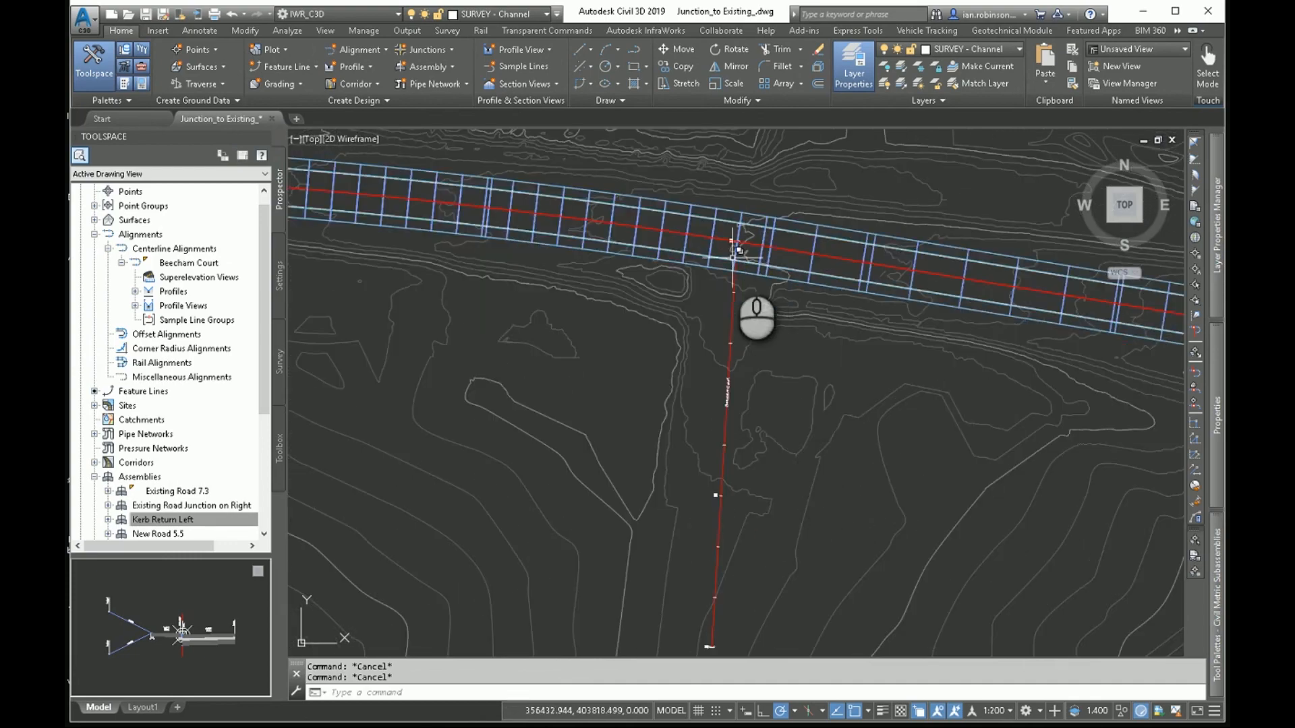
{"action": "mouse_move", "coordinate": [735, 251]}
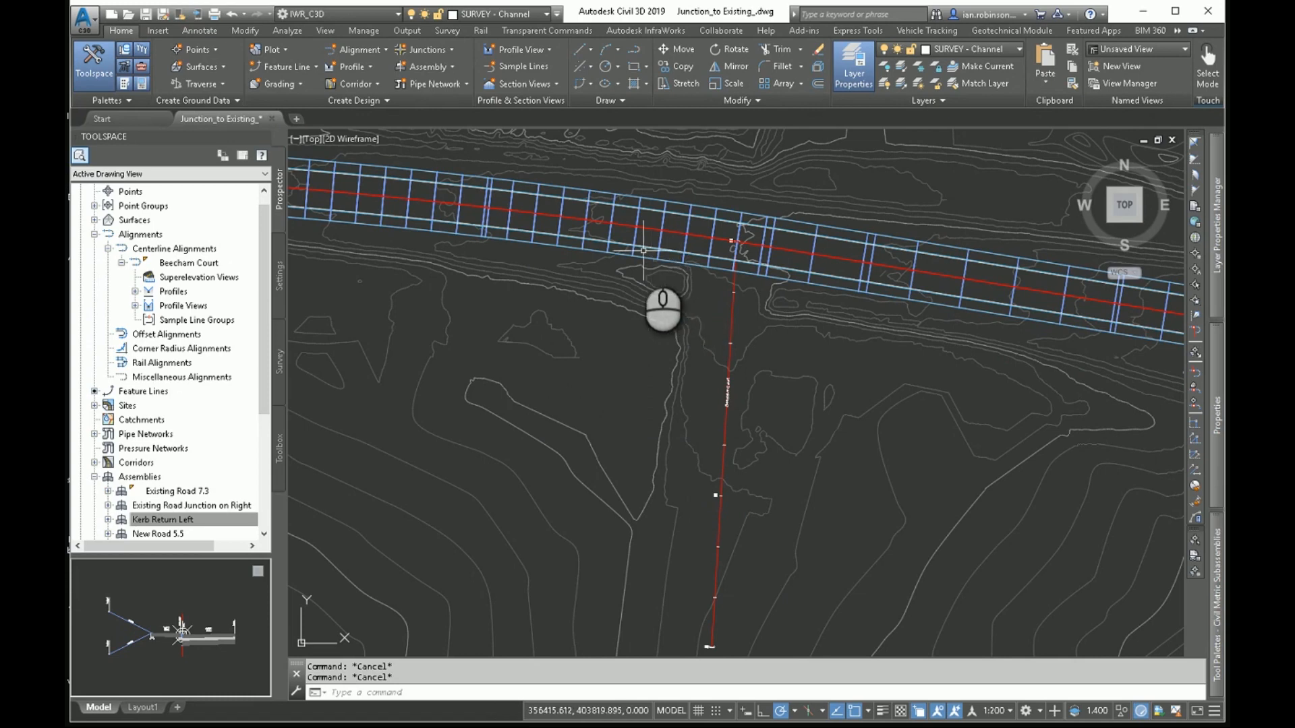
{"action": "mouse_move", "coordinate": [597, 240]}
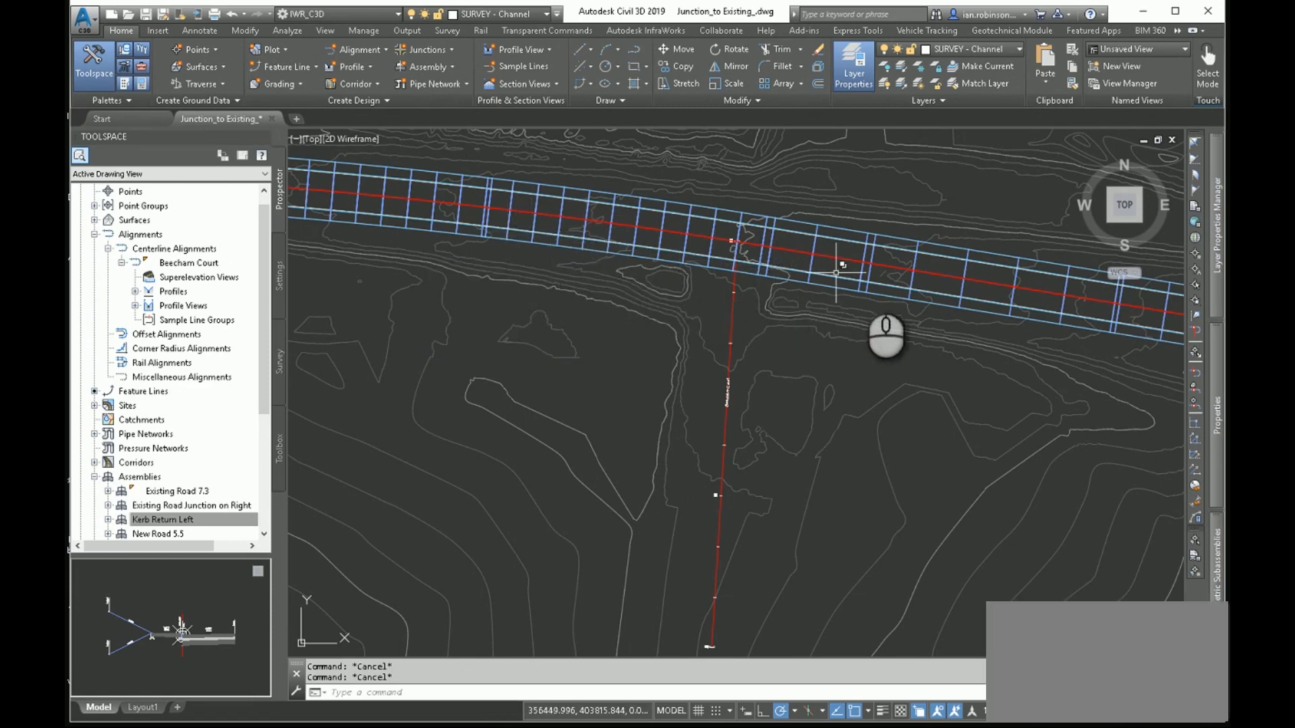
{"action": "left_click", "coordinate": [659, 244]}
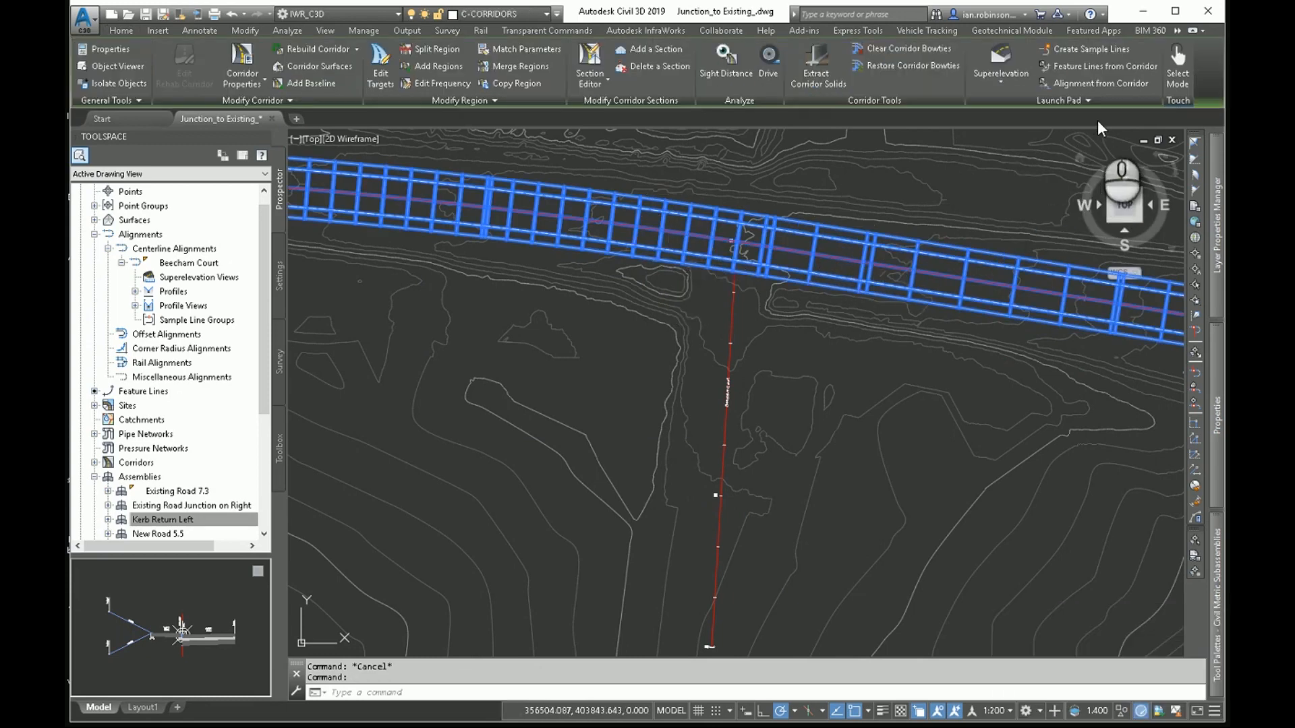
{"action": "left_click", "coordinate": [1094, 82]}
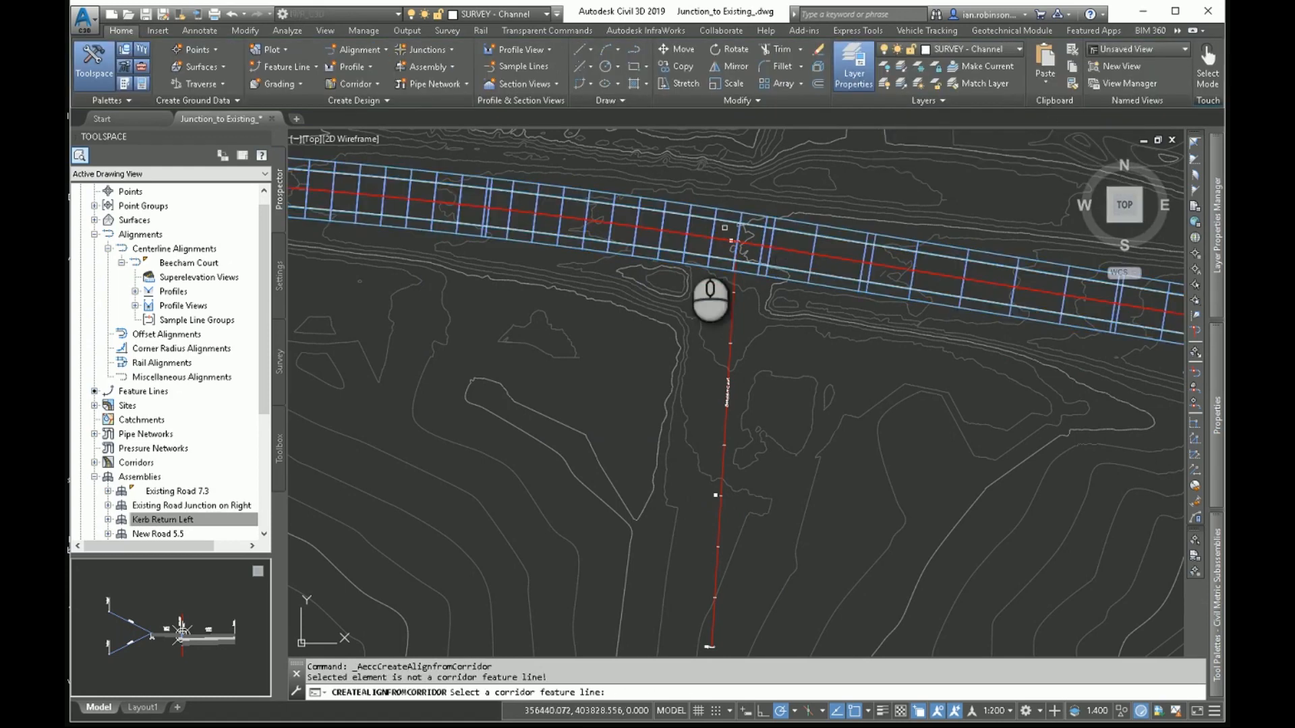
{"action": "scroll", "coordinate": [657, 300], "scroll_direction": "up", "scroll_amount": 8}
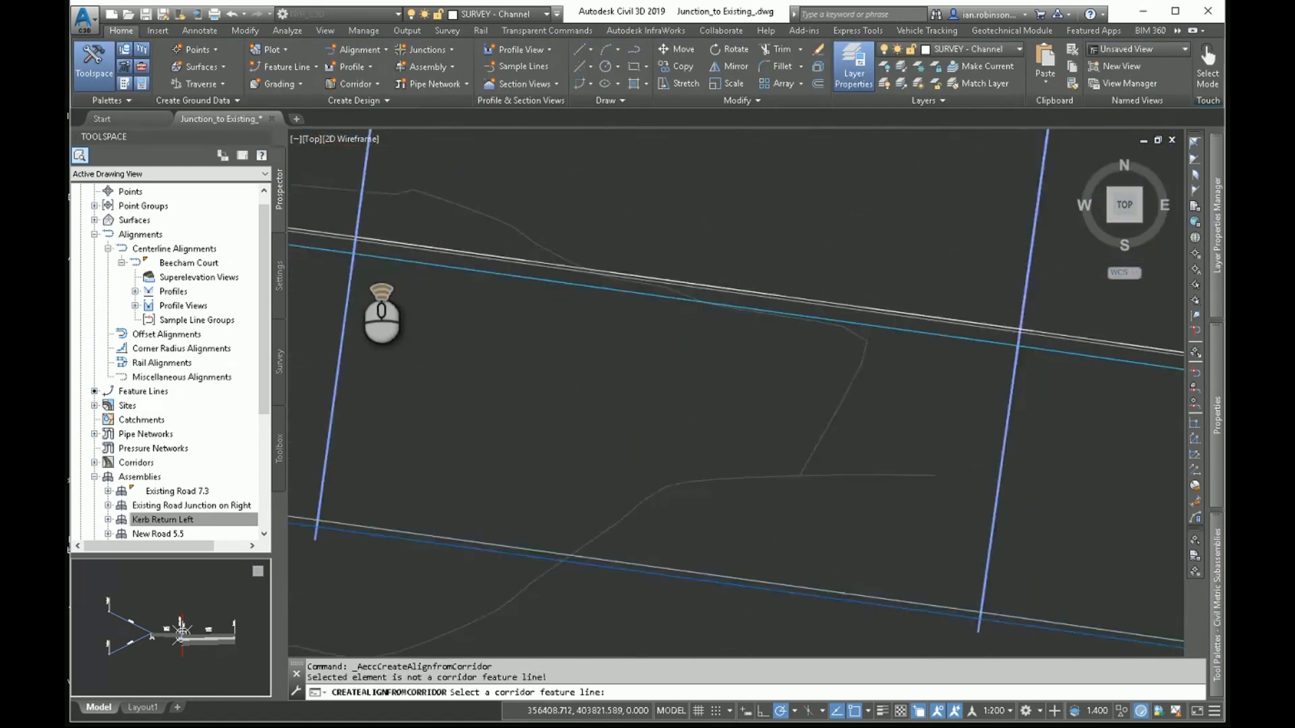
{"action": "scroll", "coordinate": [521, 225], "scroll_direction": "up", "scroll_amount": 2}
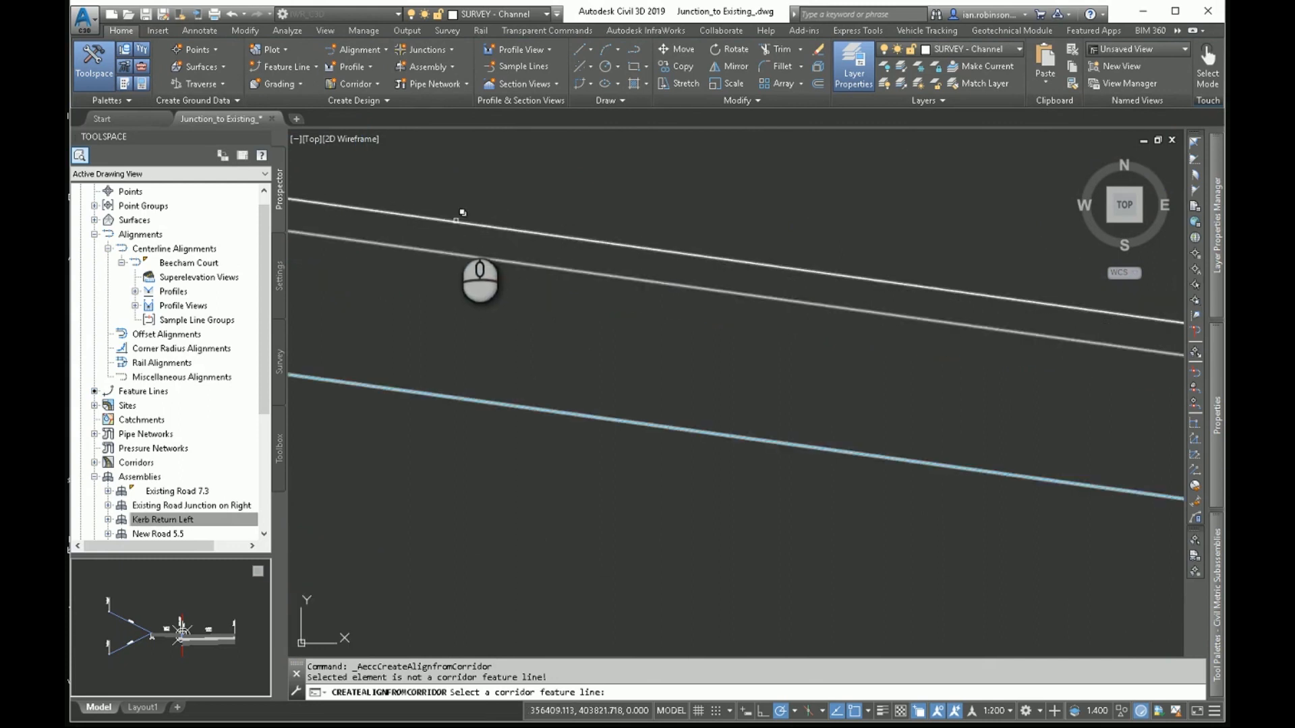
{"action": "left_click", "coordinate": [474, 233]}
{"action": "left_click", "coordinate": [519, 274]}
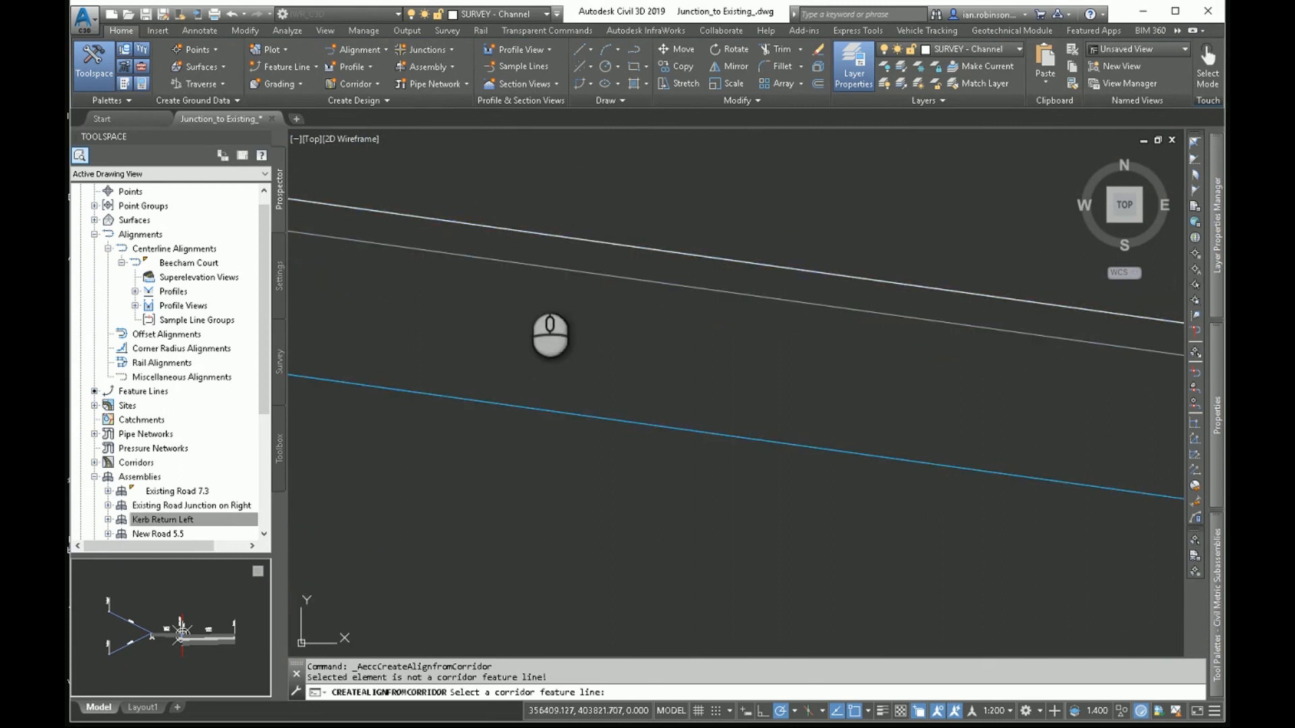
- Create the offset alignment Existing Lane with a Design Style LWT profile and Basic Label Set, and reveal the profile in the alignment tree
{"action": "left_click", "coordinate": [579, 149]}
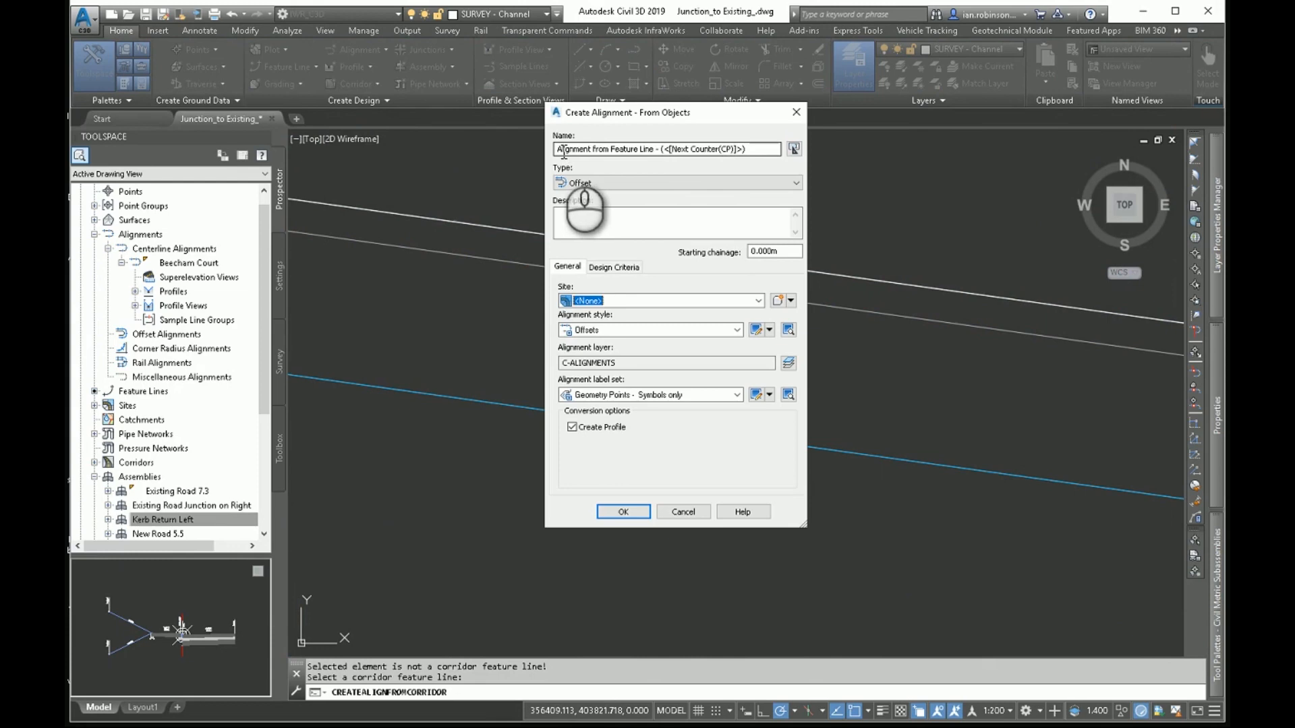
{"action": "left_click_drag", "start_coordinate": [756, 147], "coordinate": [560, 154]}
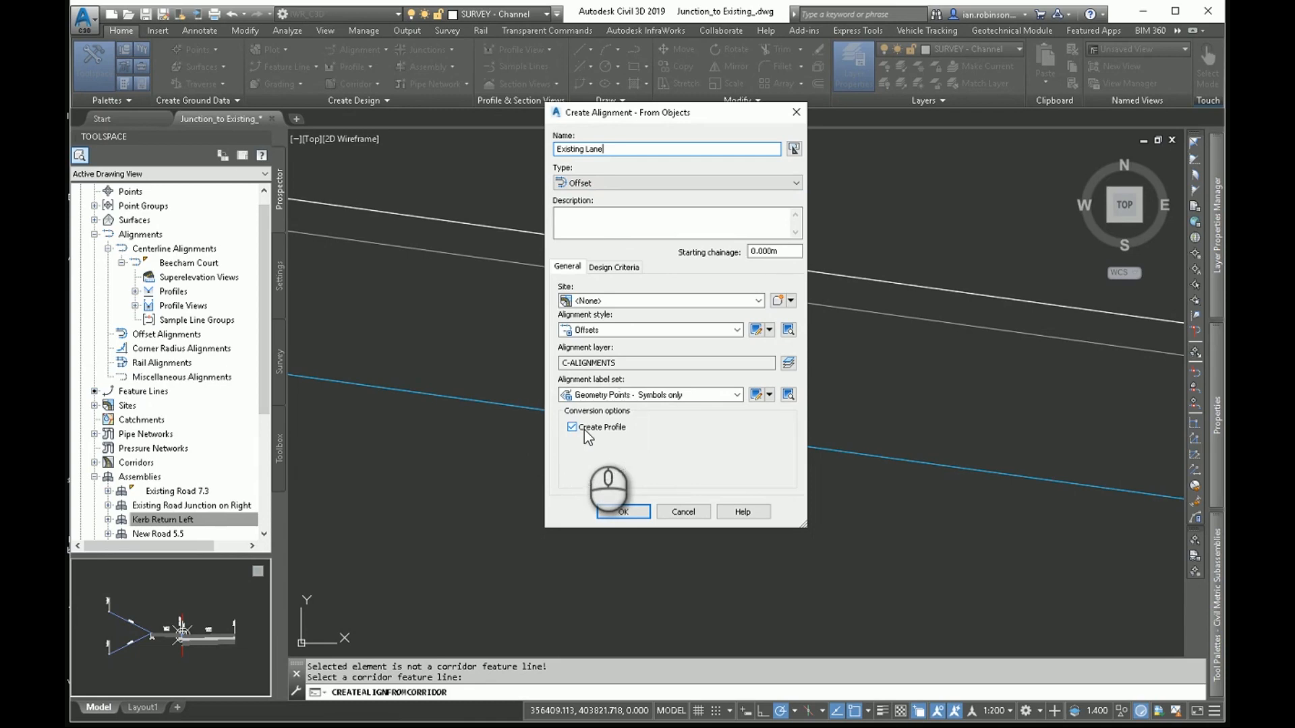
{"action": "left_click", "coordinate": [623, 512]}
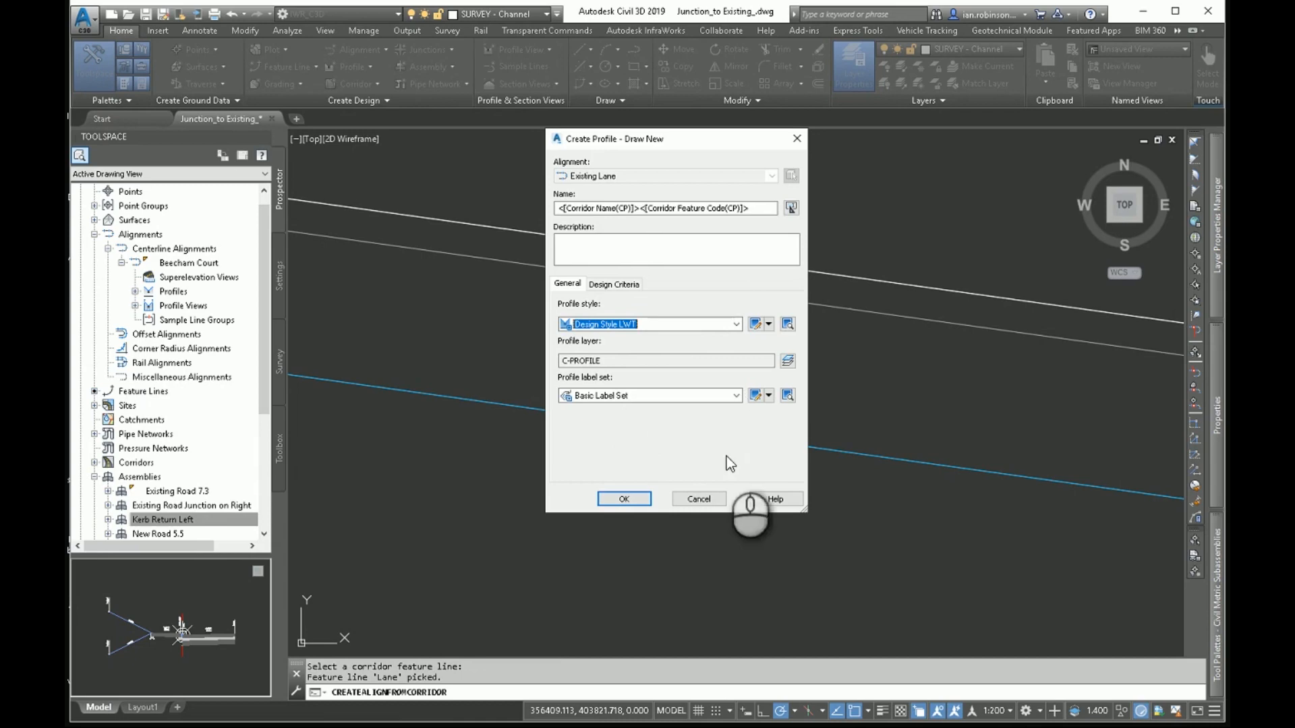
{"action": "left_click", "coordinate": [624, 499]}
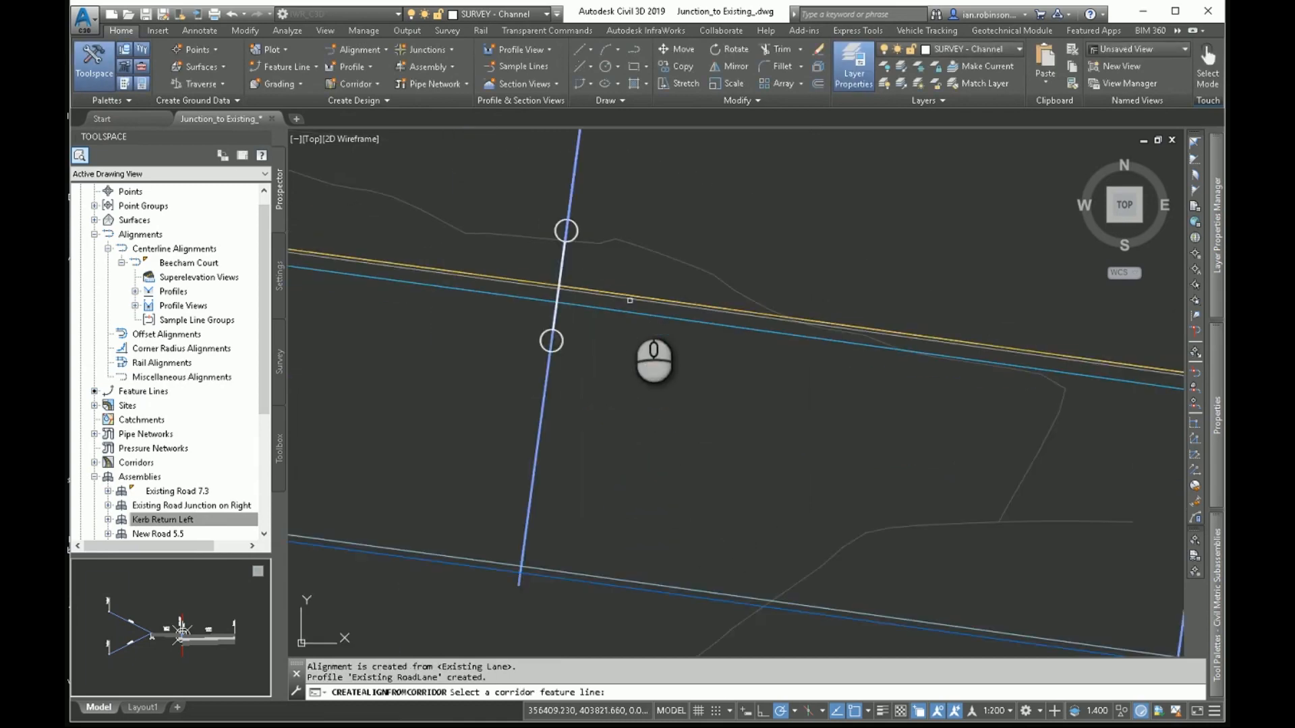
{"action": "scroll", "coordinate": [632, 318], "scroll_direction": "down", "scroll_amount": 4}
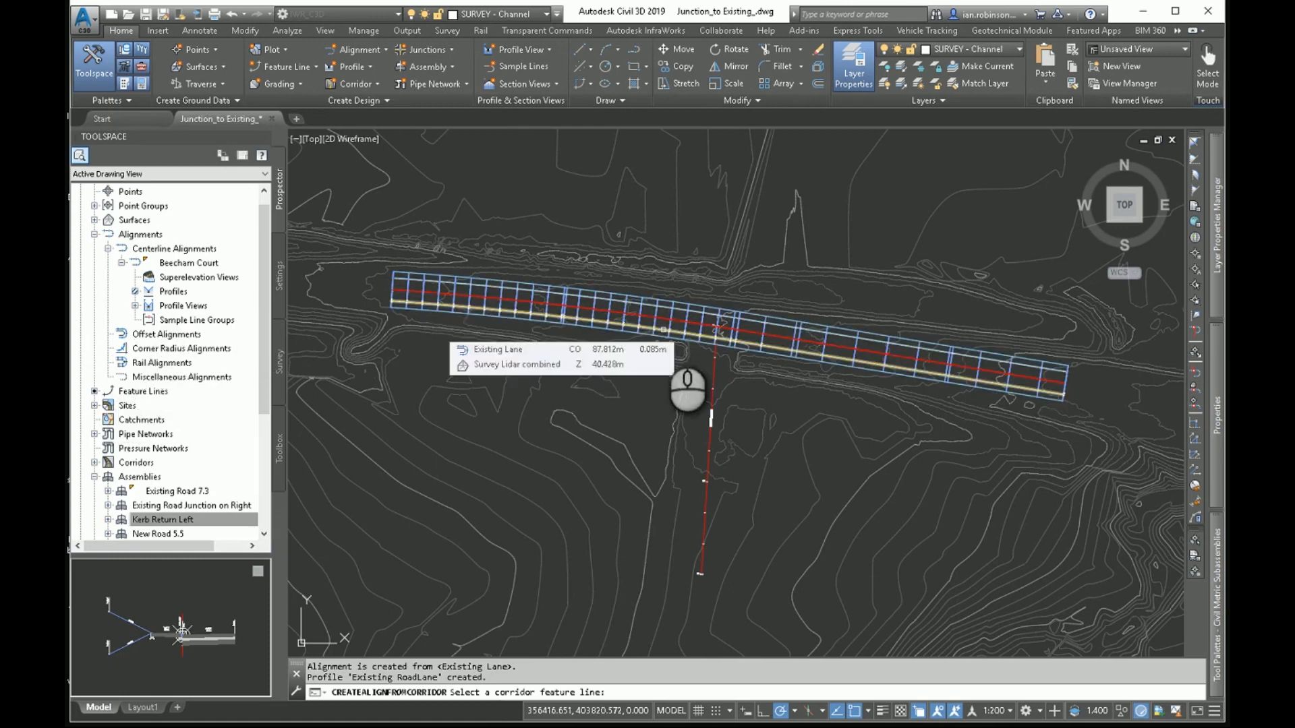
{"action": "key", "text": "Return"}
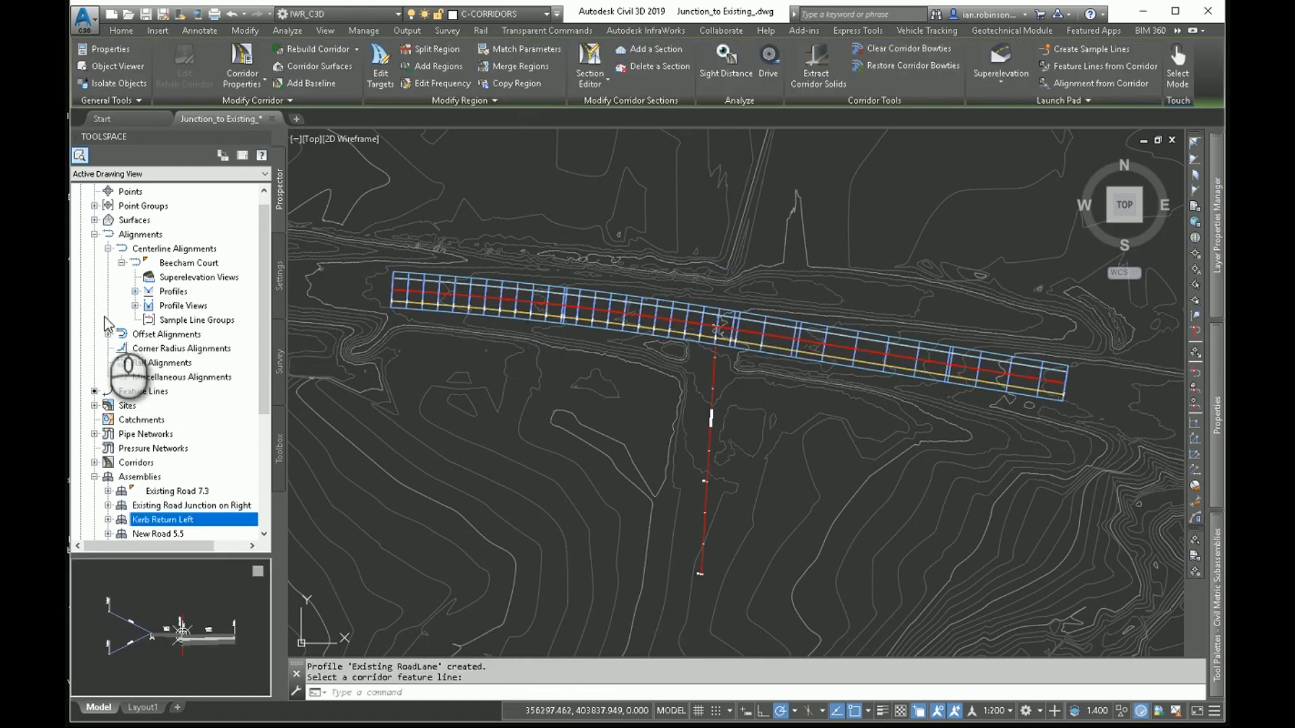
{"action": "left_click", "coordinate": [108, 333]}
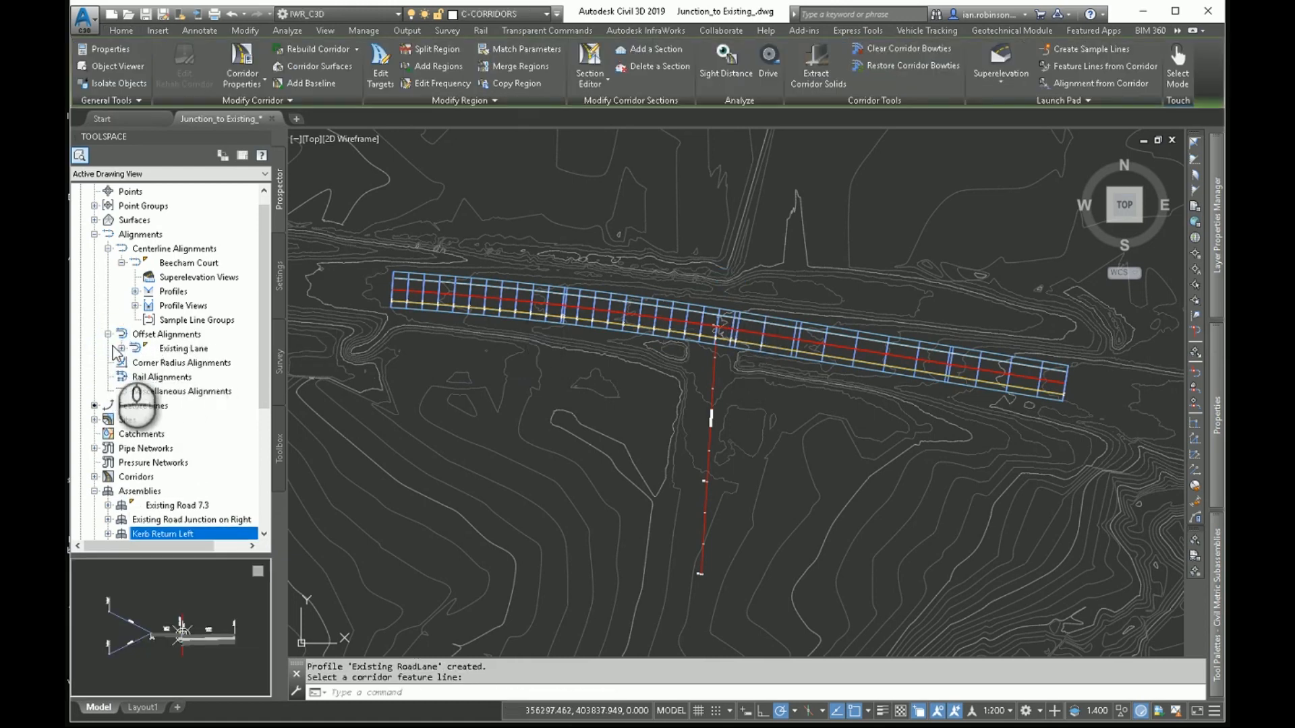
{"action": "left_click", "coordinate": [122, 349]}
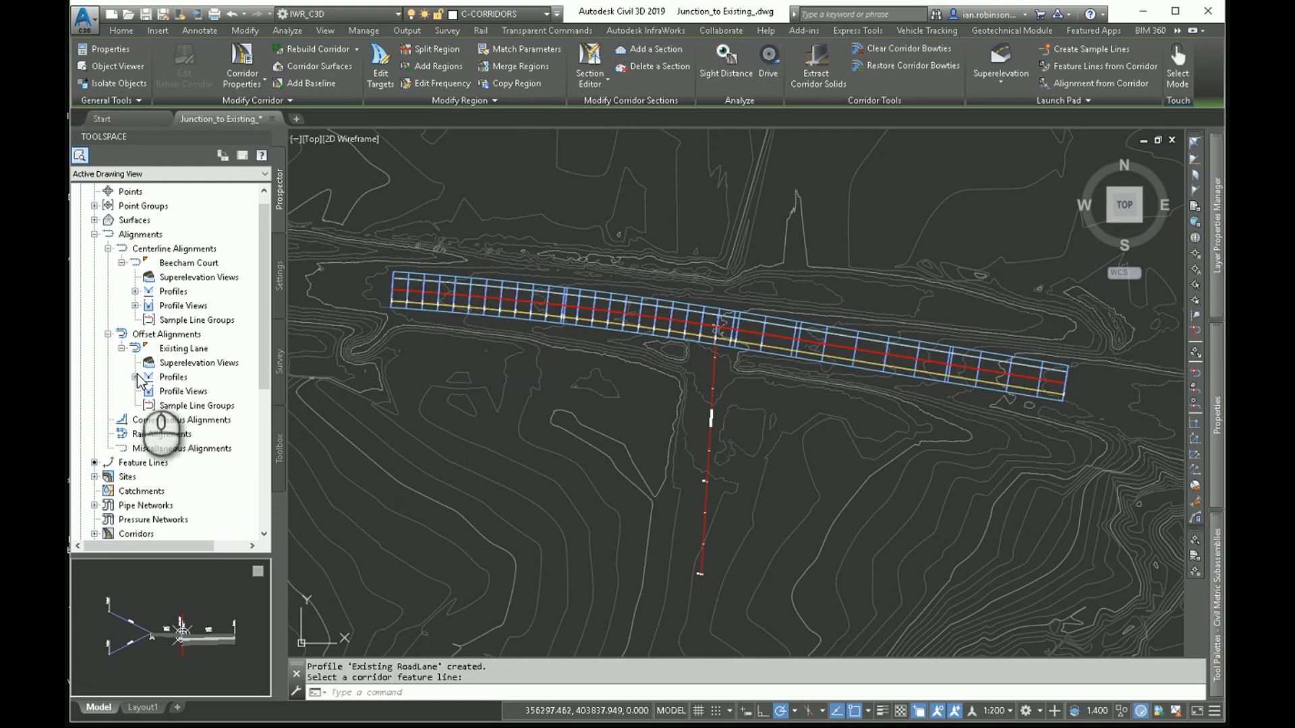
{"action": "left_click", "coordinate": [136, 377]}
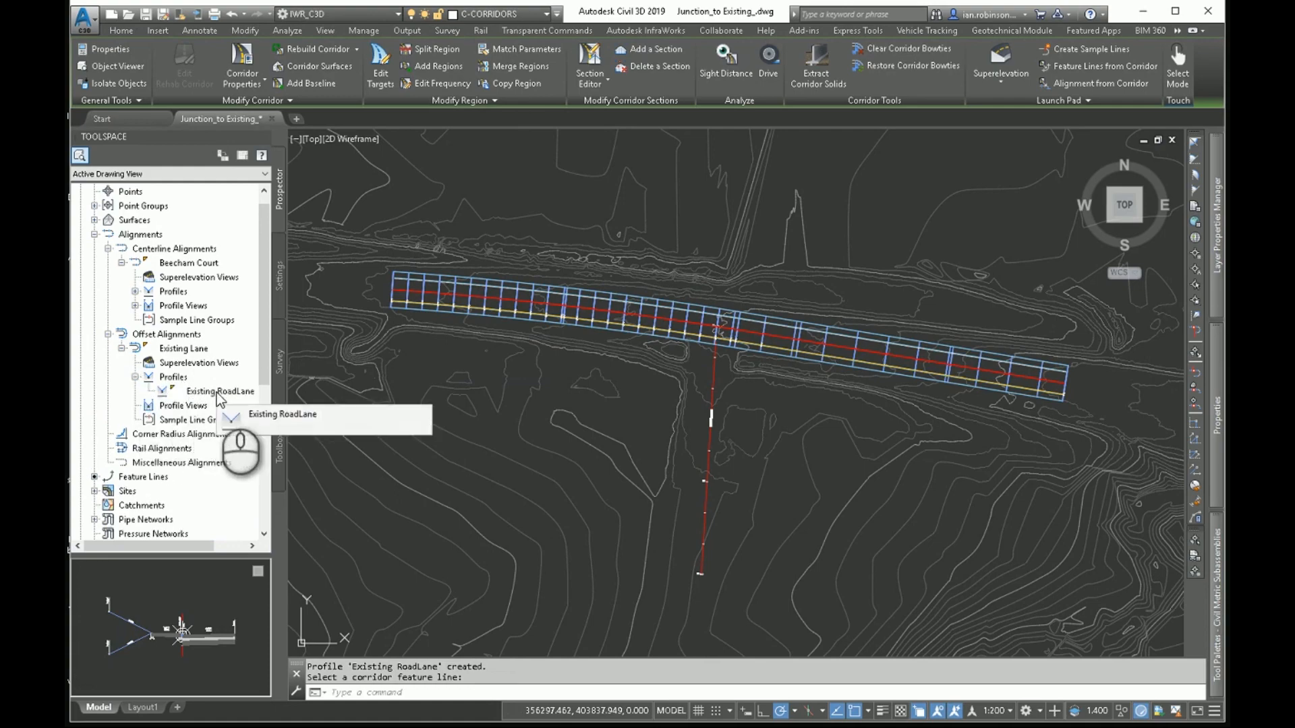
- Create a profile view for the Existing Lane alignment and place it in the empty space beside the Beecham Court profile view
{"action": "scroll", "coordinate": [672, 432], "scroll_direction": "down", "scroll_amount": 2}
{"action": "scroll", "coordinate": [672, 432], "scroll_direction": "down", "scroll_amount": 3}
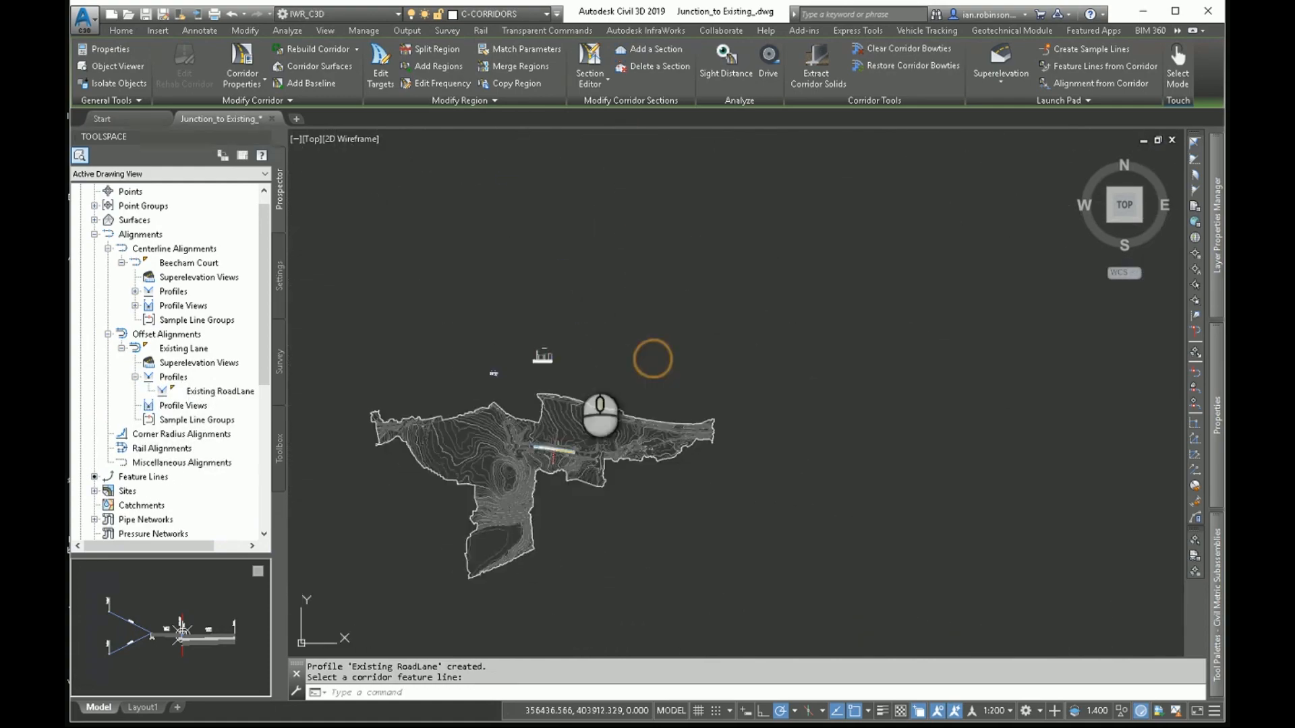
{"action": "scroll", "coordinate": [587, 341], "scroll_direction": "up", "scroll_amount": 3}
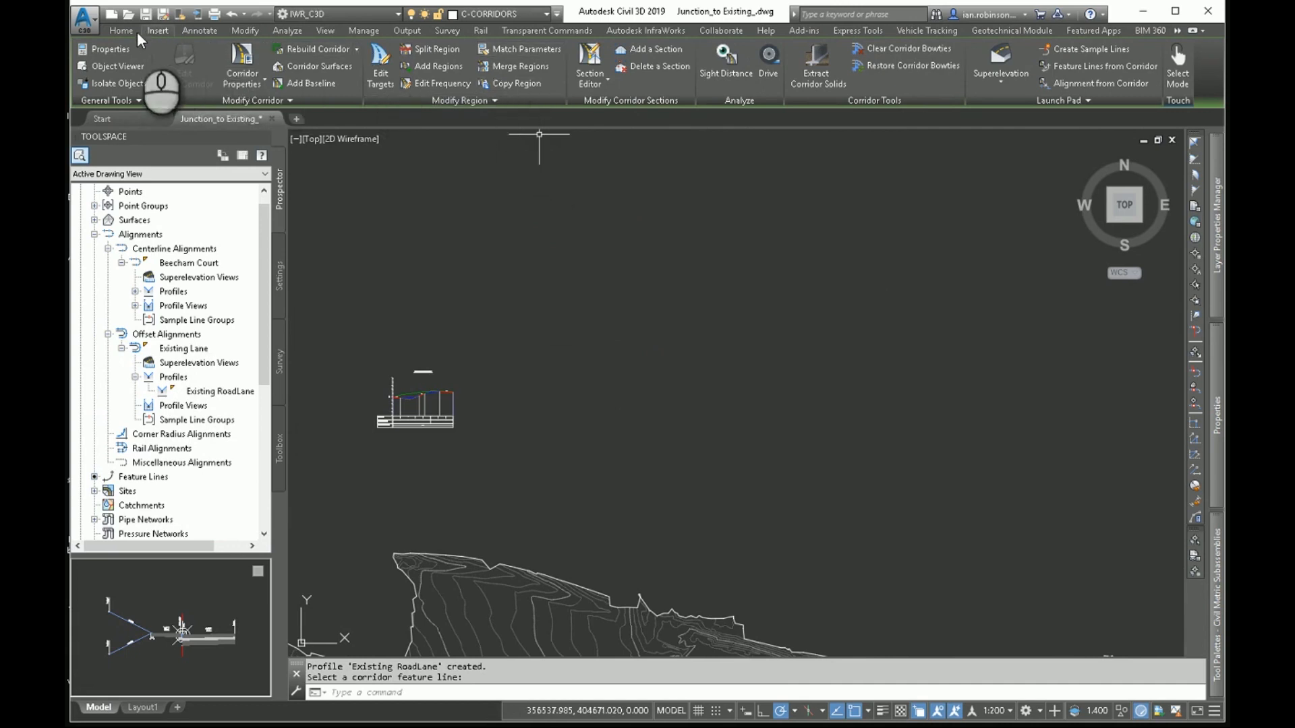
{"action": "key", "text": "Escape"}
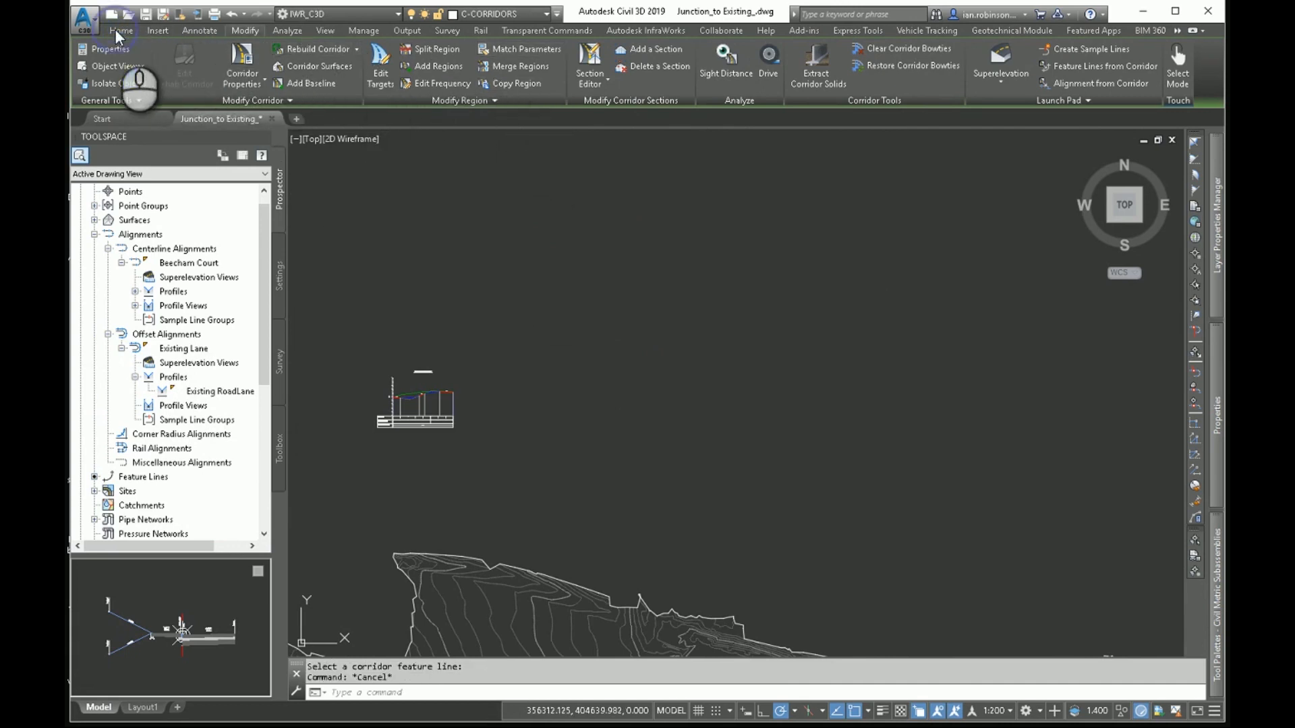
{"action": "left_click", "coordinate": [115, 30]}
{"action": "left_click", "coordinate": [519, 49]}
{"action": "left_click", "coordinate": [487, 74]}
{"action": "left_click", "coordinate": [529, 214]}
{"action": "left_click", "coordinate": [532, 239]}
{"action": "left_click", "coordinate": [954, 590]}
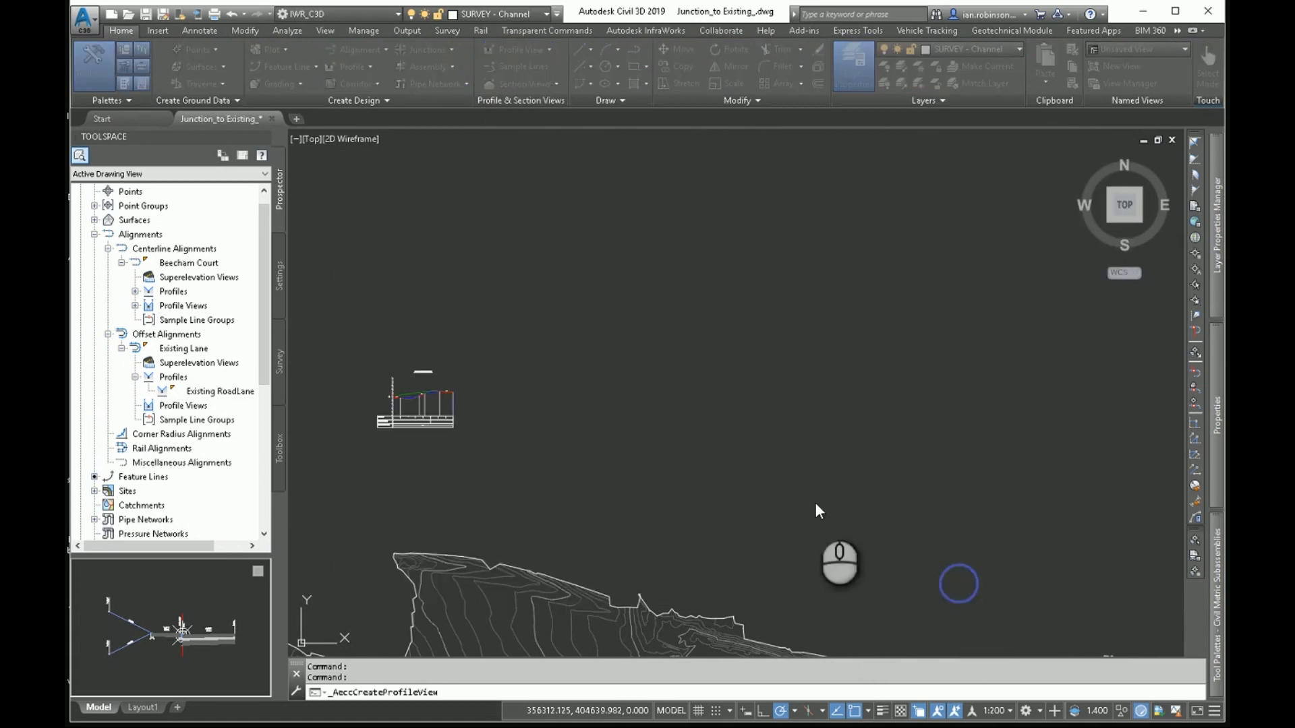
{"action": "left_click", "coordinate": [627, 395]}
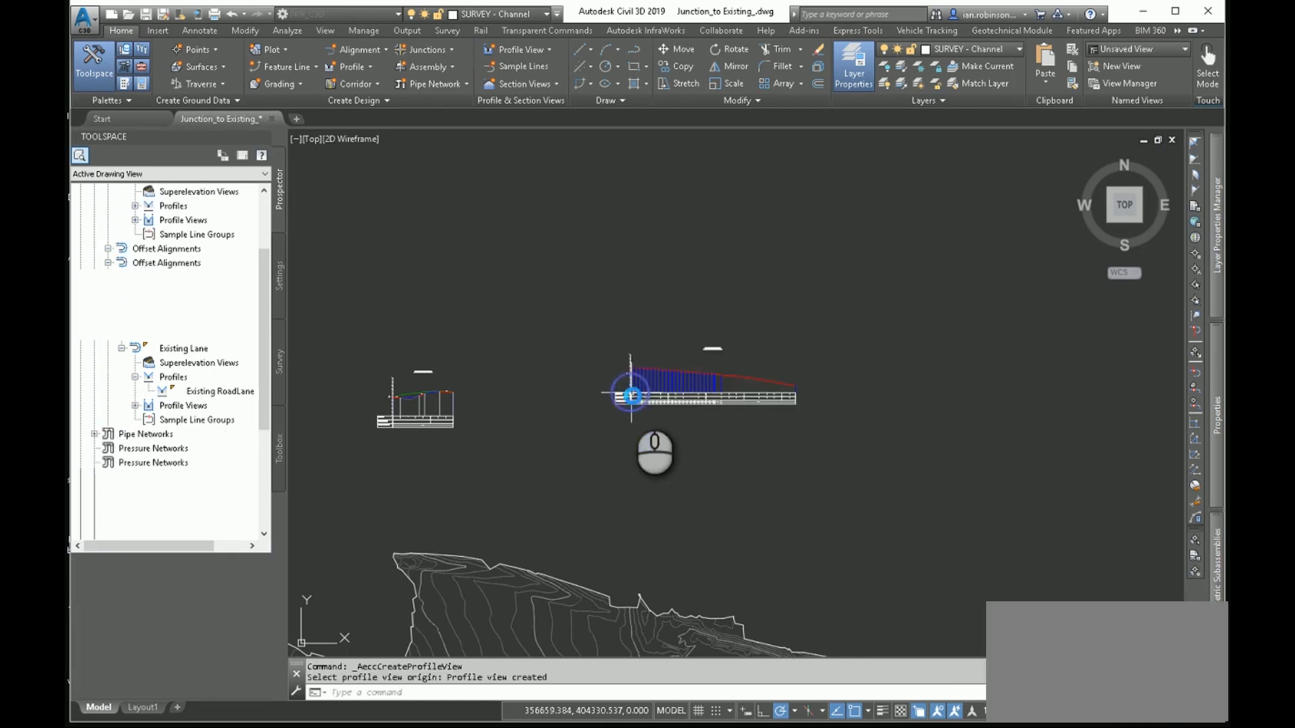
- Examine the new Existing Lane profile view and the plan area where Beecham Court meets the existing road corridor
{"action": "scroll", "coordinate": [686, 373], "scroll_direction": "up", "scroll_amount": 5}
{"action": "scroll", "coordinate": [687, 373], "scroll_direction": "up", "scroll_amount": 2}
{"action": "scroll", "coordinate": [670, 370], "scroll_direction": "down", "scroll_amount": 6}
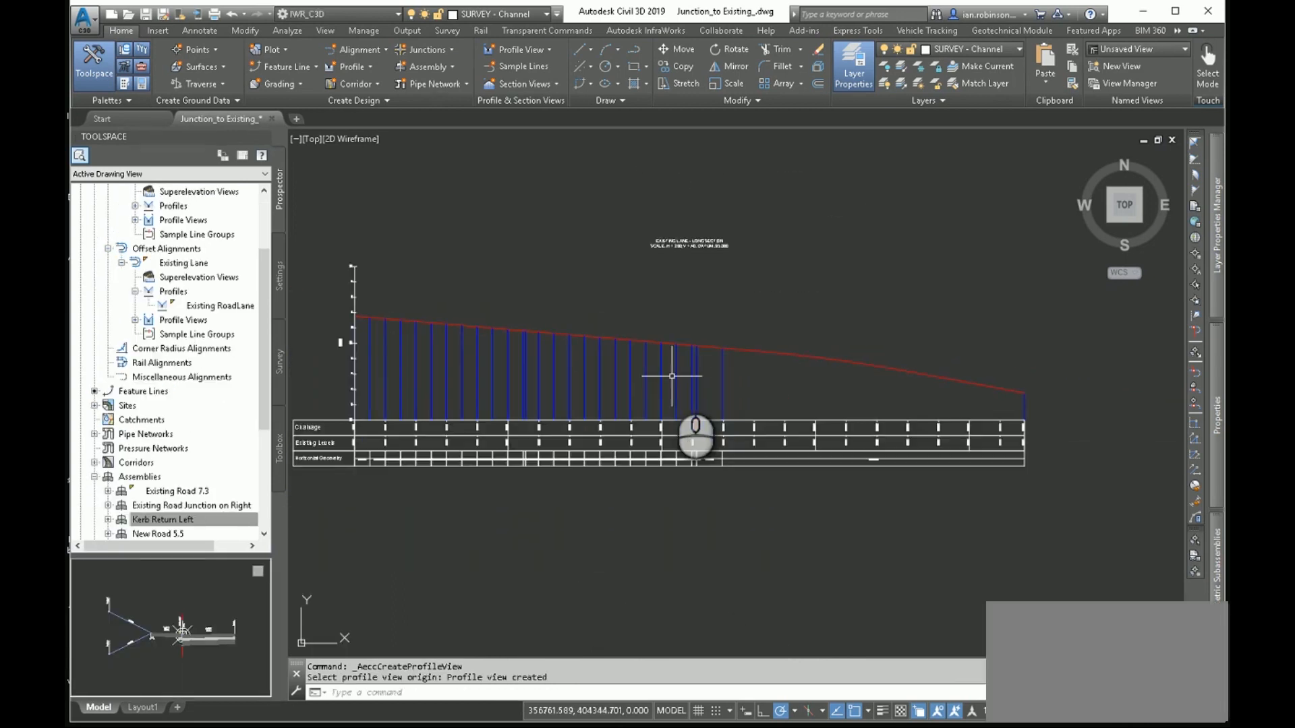
{"action": "scroll", "coordinate": [558, 365], "scroll_direction": "down", "scroll_amount": 2}
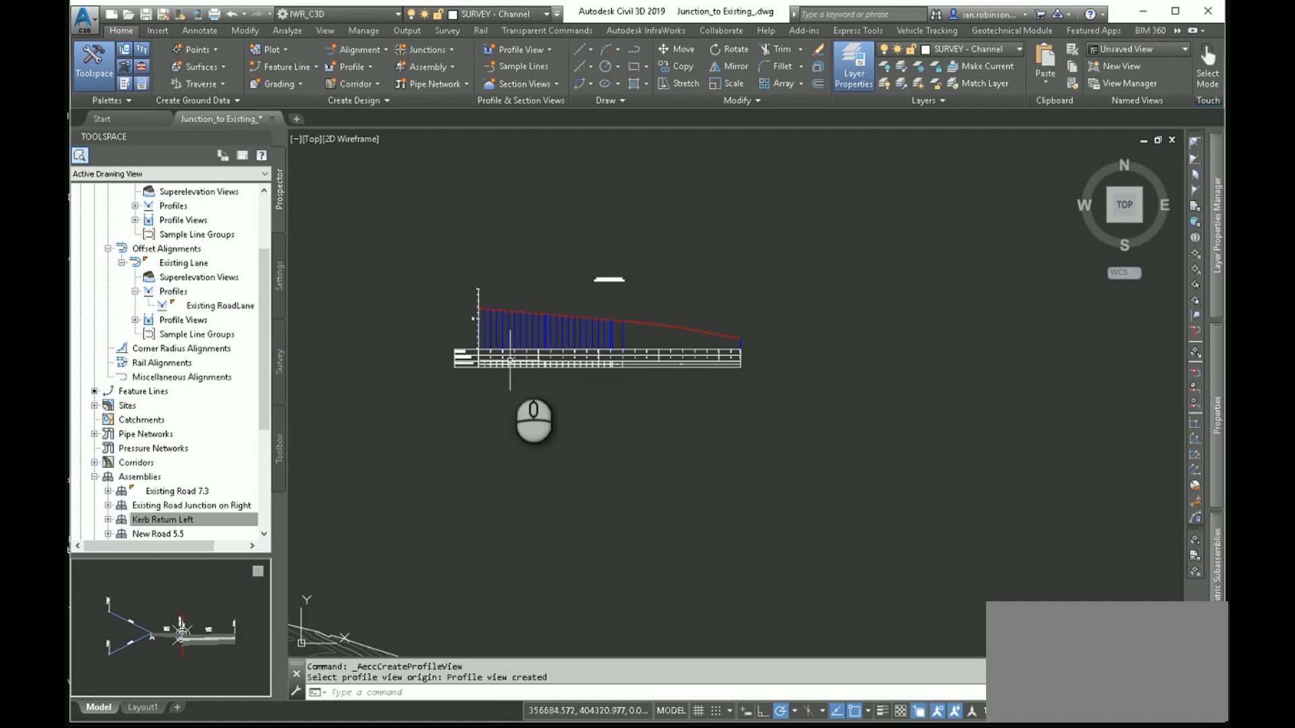
{"action": "scroll", "coordinate": [510, 362], "scroll_direction": "down", "scroll_amount": 2}
{"action": "middle_click_drag", "start_coordinate": [530, 420], "coordinate": [761, 241]}
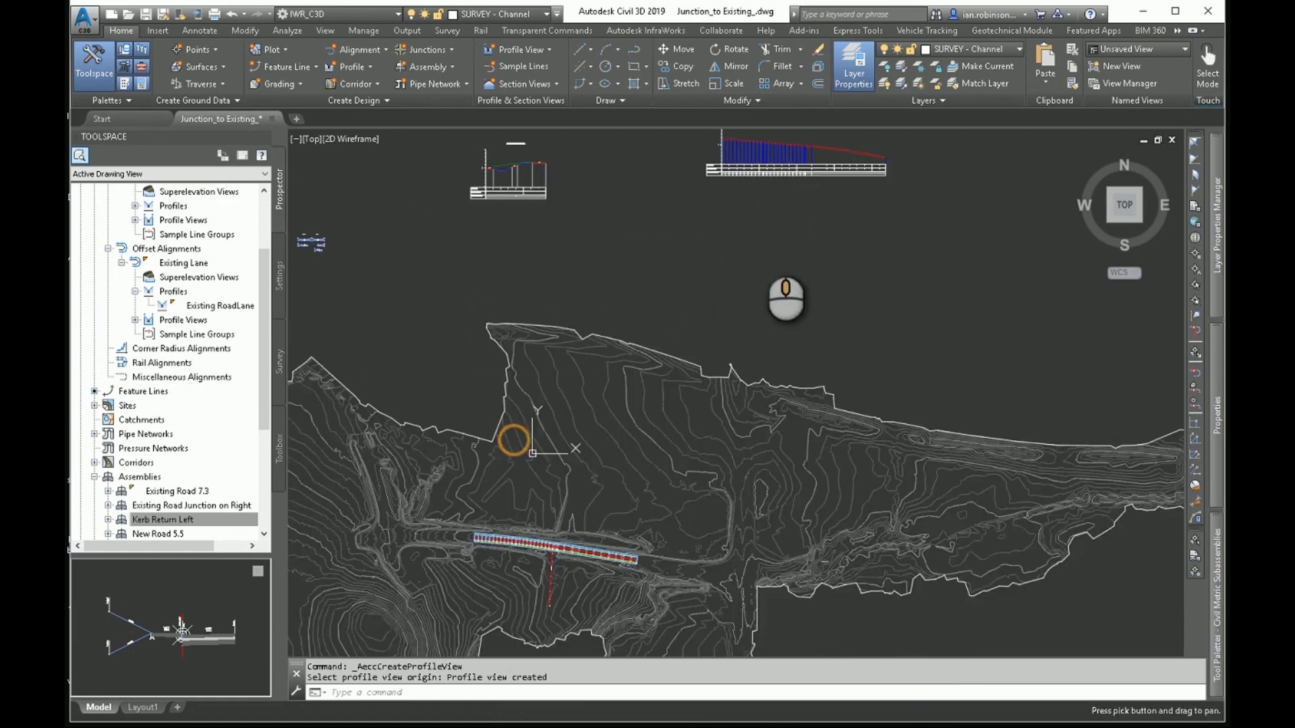
{"action": "scroll", "coordinate": [523, 546], "scroll_direction": "up", "scroll_amount": 6}
{"action": "scroll", "coordinate": [526, 552], "scroll_direction": "up", "scroll_amount": 3}
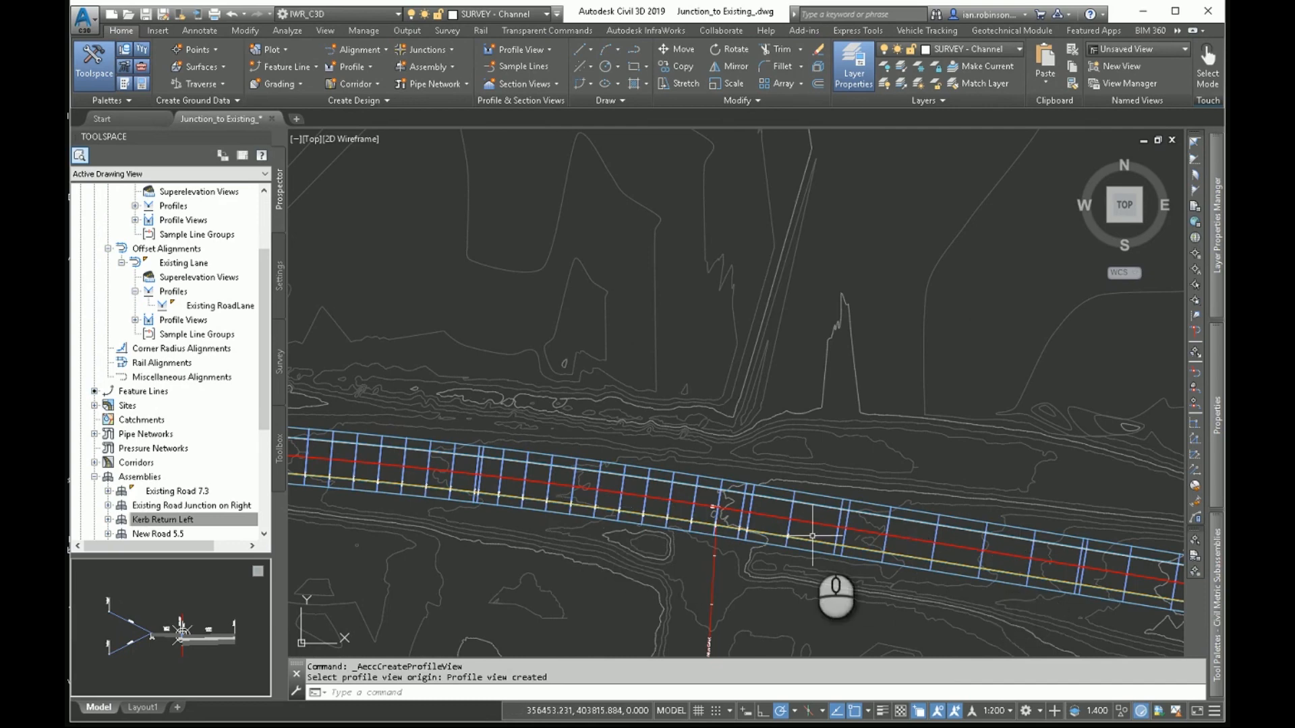
{"action": "scroll", "coordinate": [812, 536], "scroll_direction": "down", "scroll_amount": 2}
{"action": "middle_click_drag", "start_coordinate": [775, 548], "coordinate": [733, 398]}
{"action": "scroll", "coordinate": [693, 421], "scroll_direction": "up", "scroll_amount": 4}
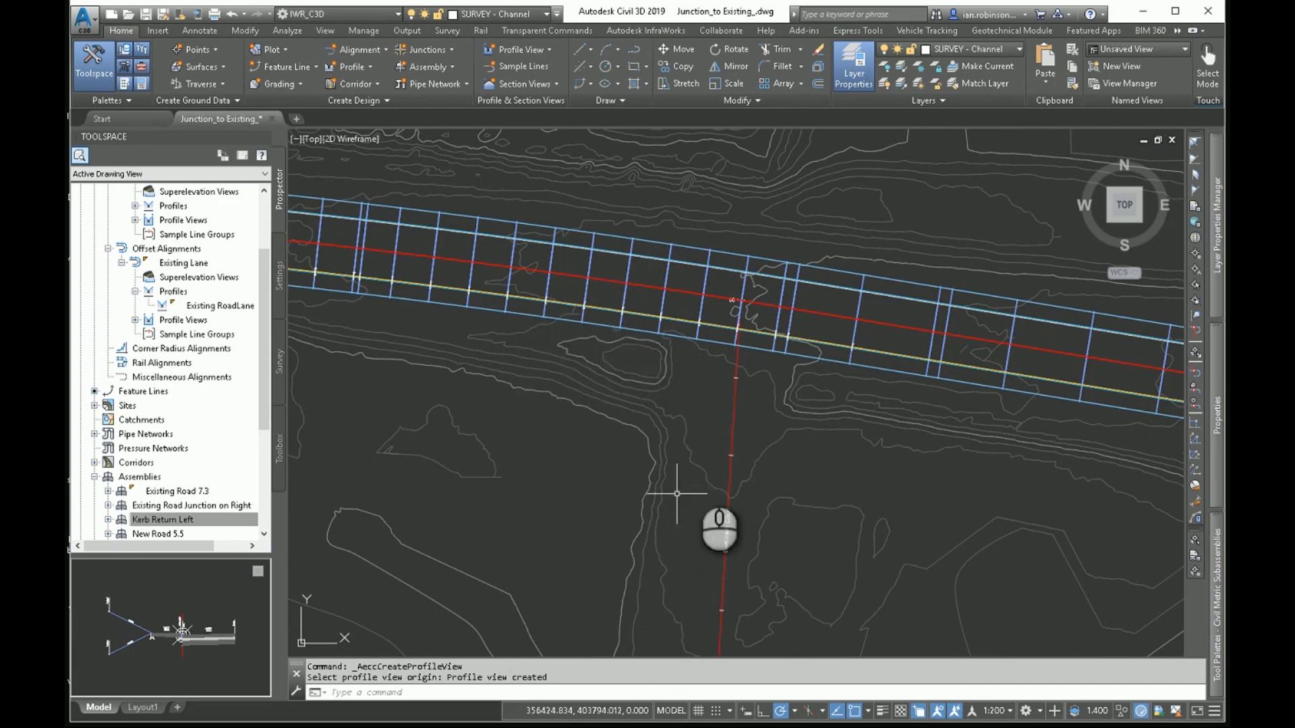
- Create one offset alignment on each side of Beecham Court at 2.75 m, with offset profiles based on the Beecham Court profile
{"action": "left_click", "coordinate": [733, 431]}
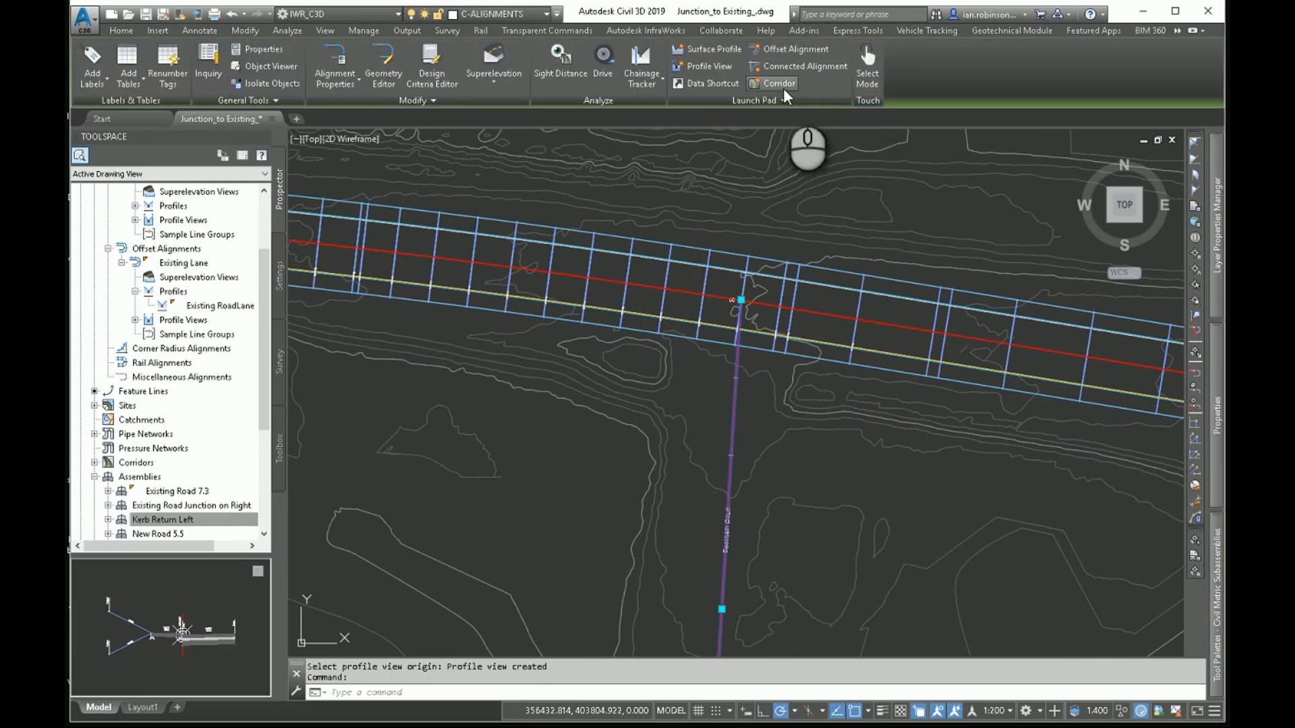
{"action": "left_click", "coordinate": [784, 55]}
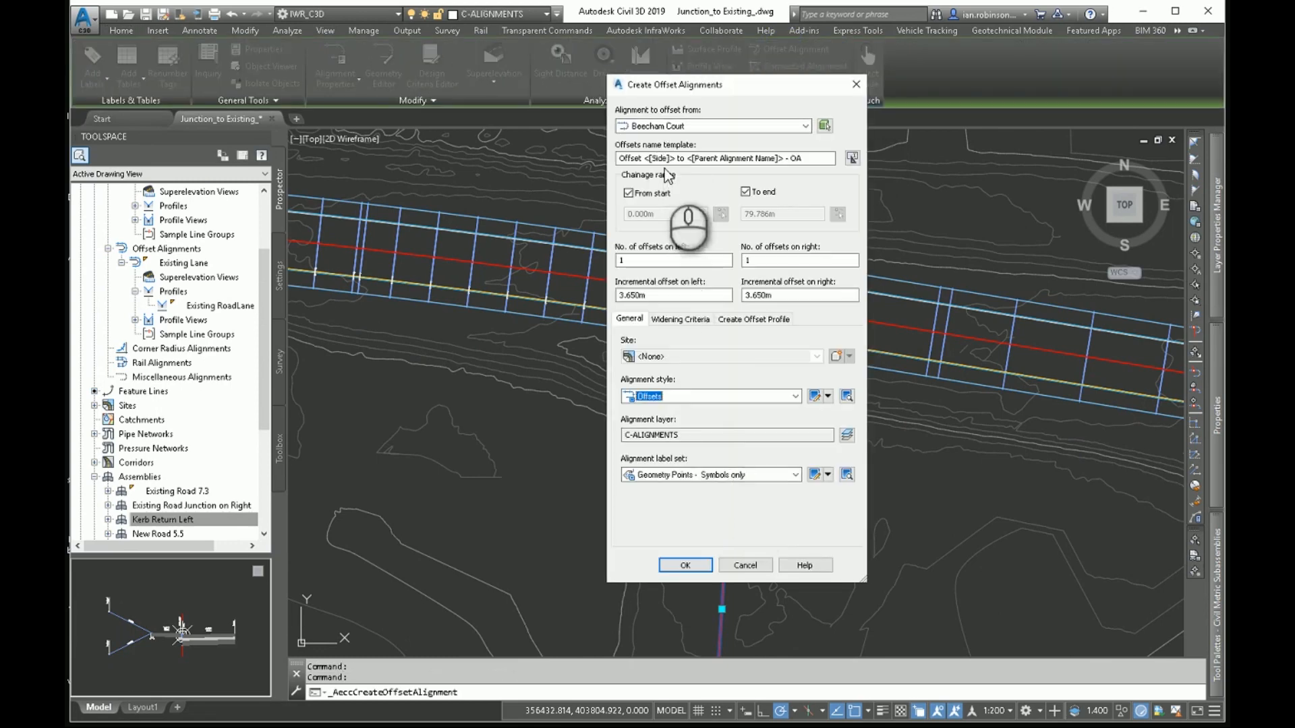
{"action": "double_click", "coordinate": [655, 297]}
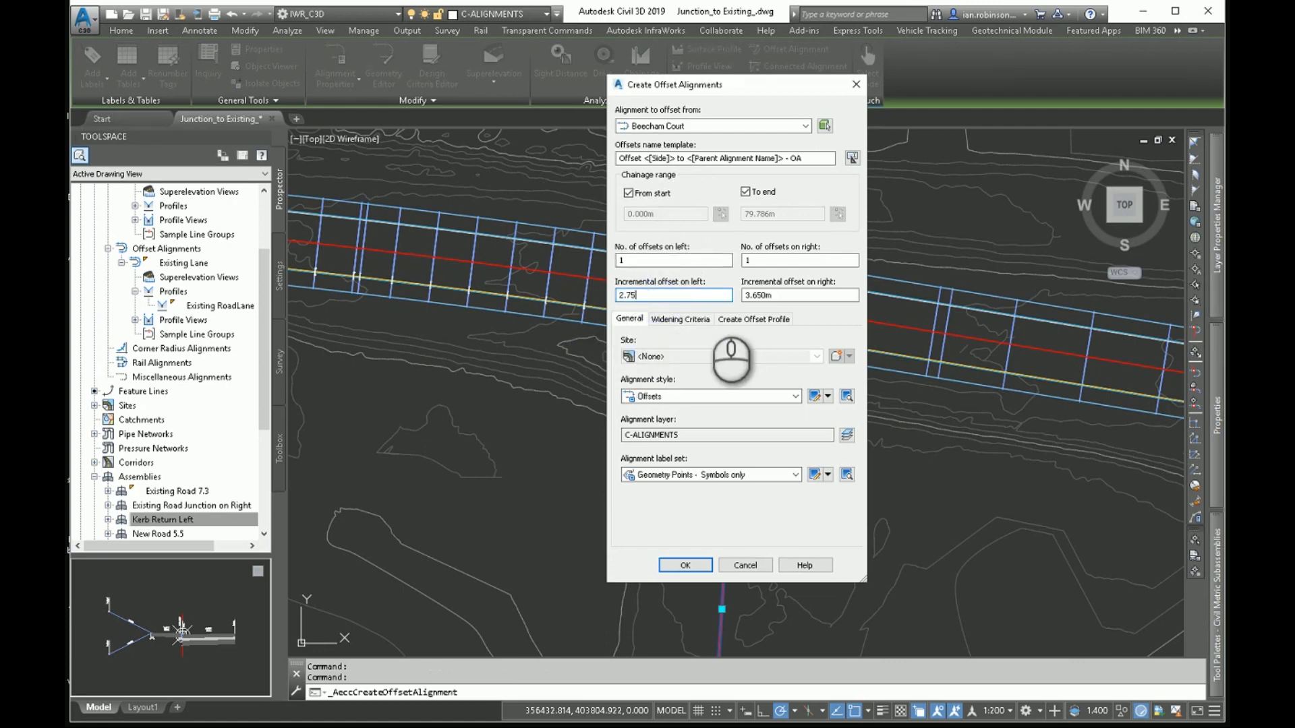
{"action": "double_click", "coordinate": [807, 296]}
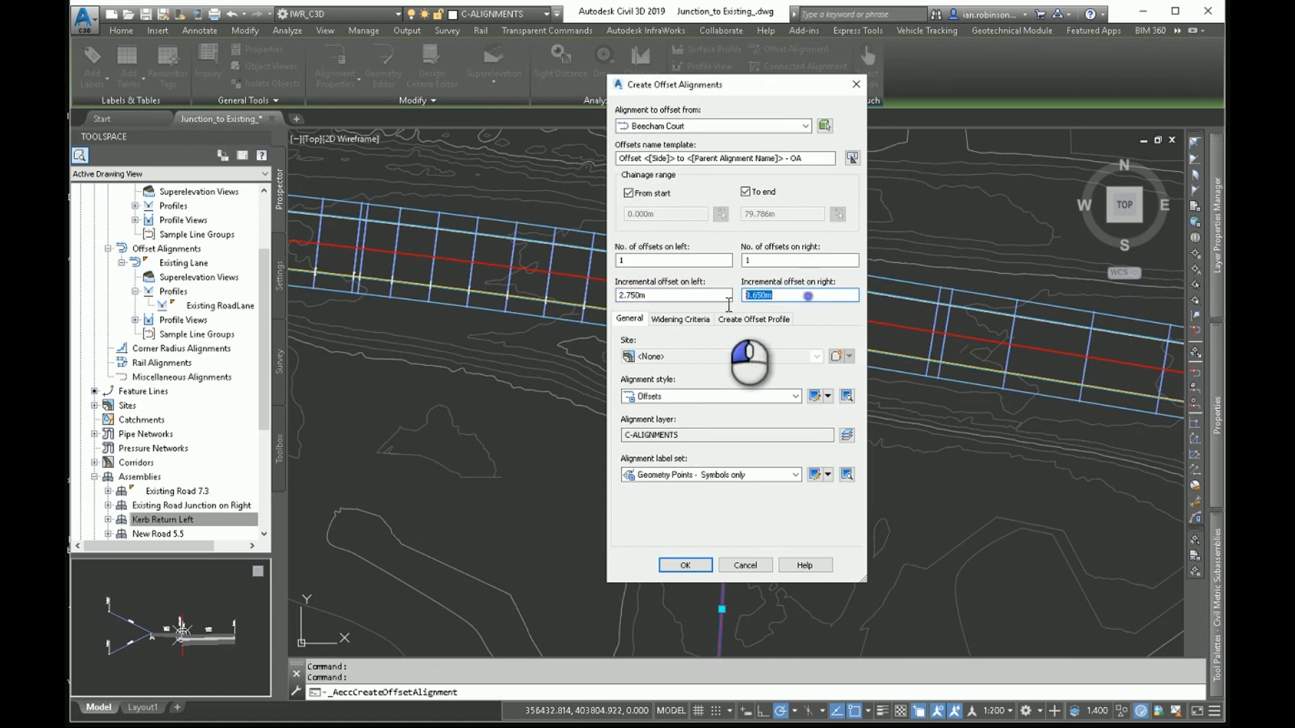
{"action": "type", "text": "2.75"}
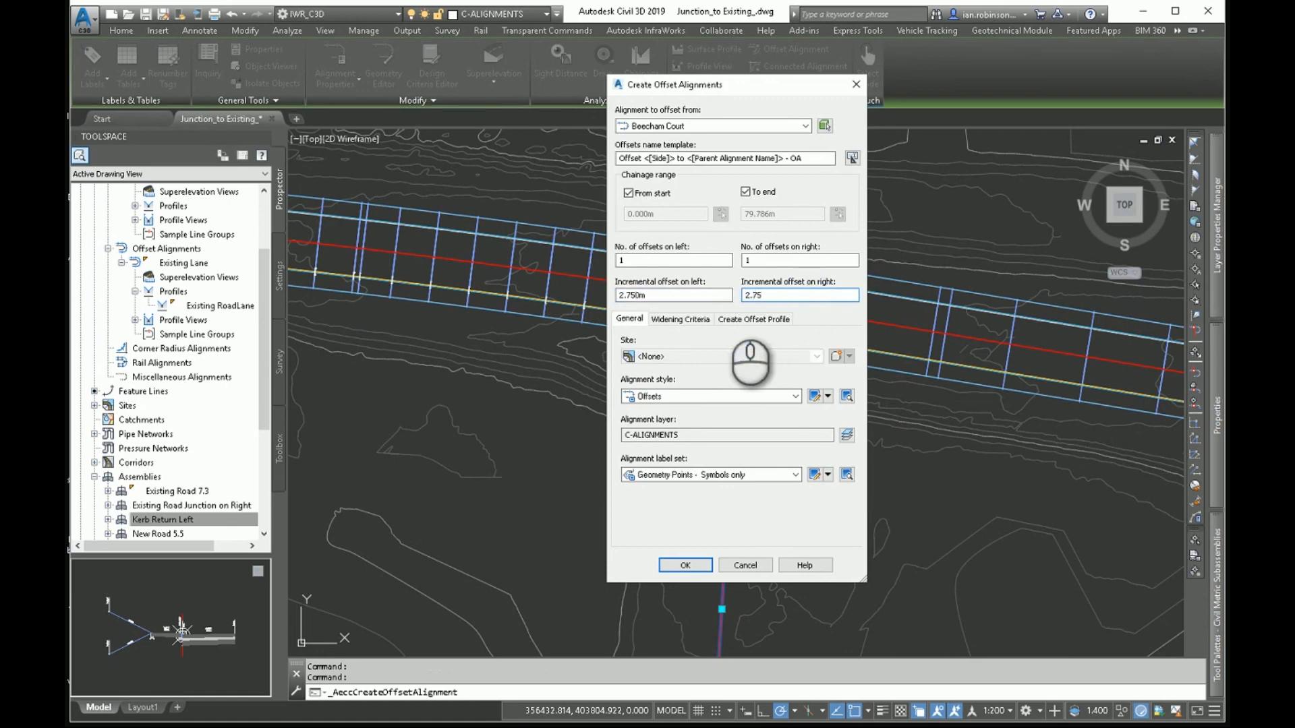
{"action": "left_click", "coordinate": [735, 321]}
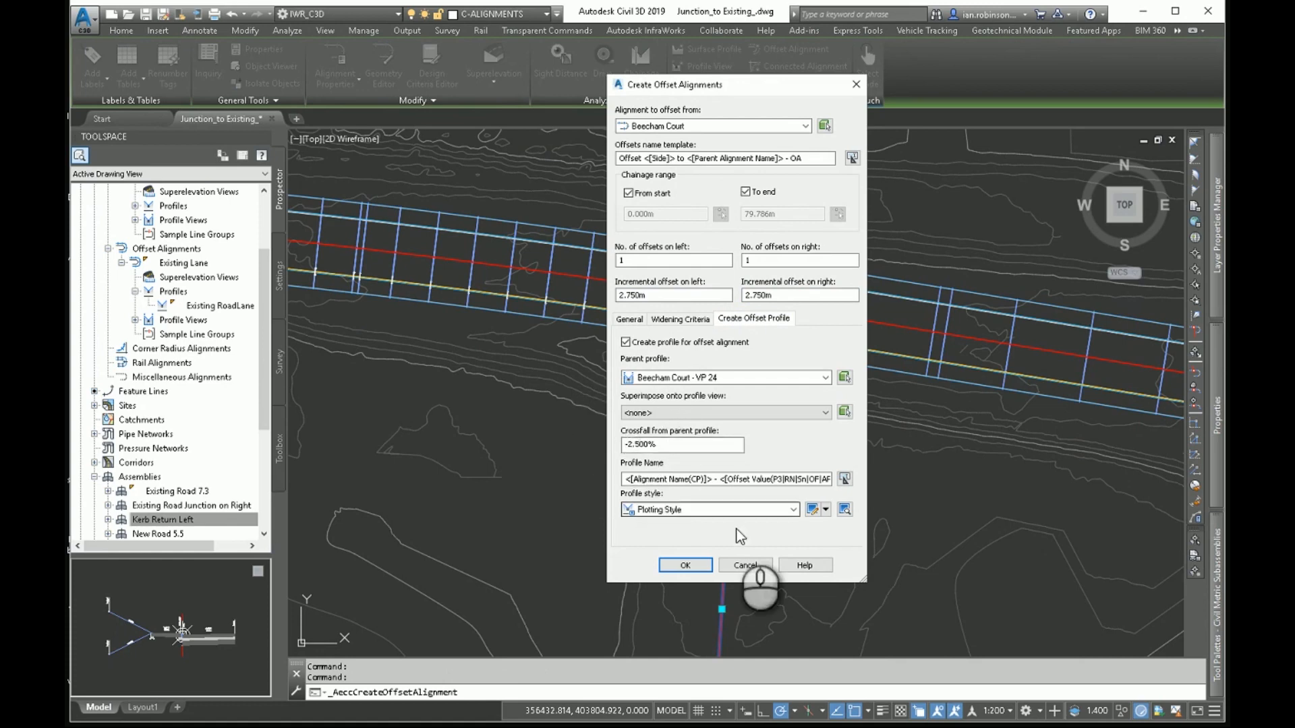
{"action": "left_click", "coordinate": [698, 572]}
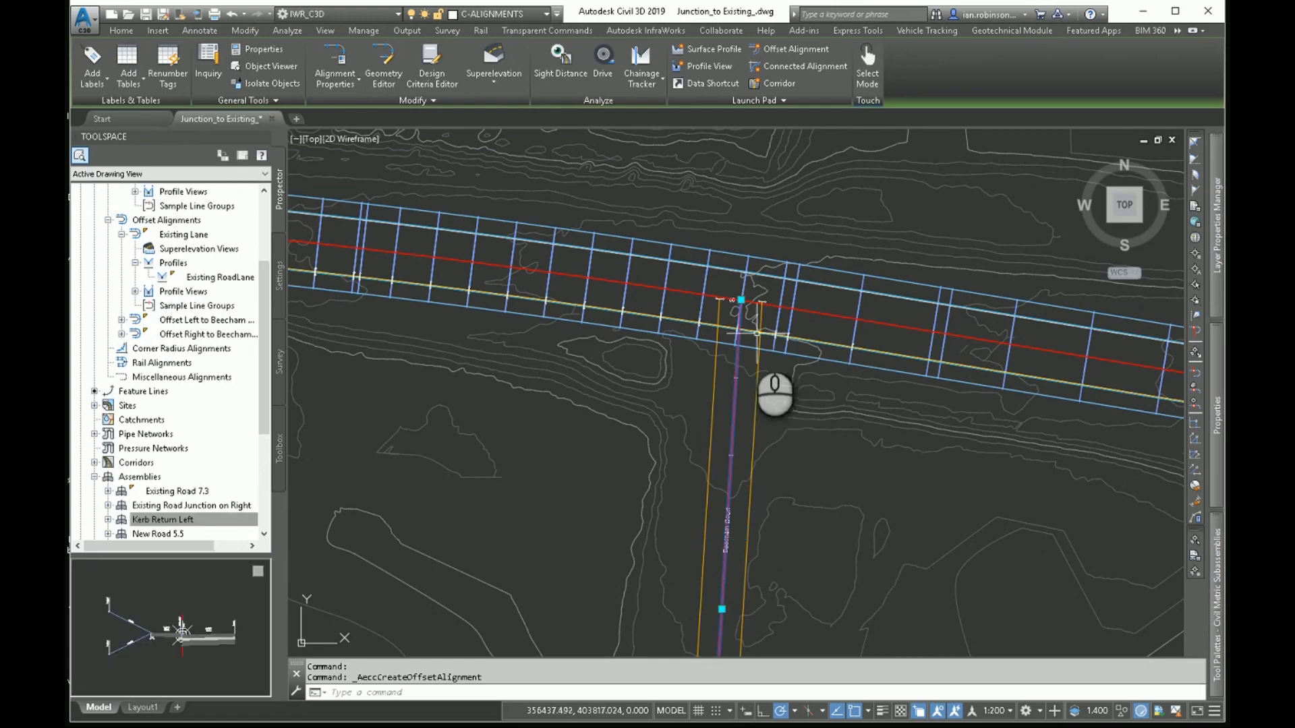
- Create a profile view for the Offset Left to Beecham Court alignment and place it directly above the Beecham Court profile view
{"action": "scroll", "coordinate": [709, 392], "scroll_direction": "down", "scroll_amount": 10}
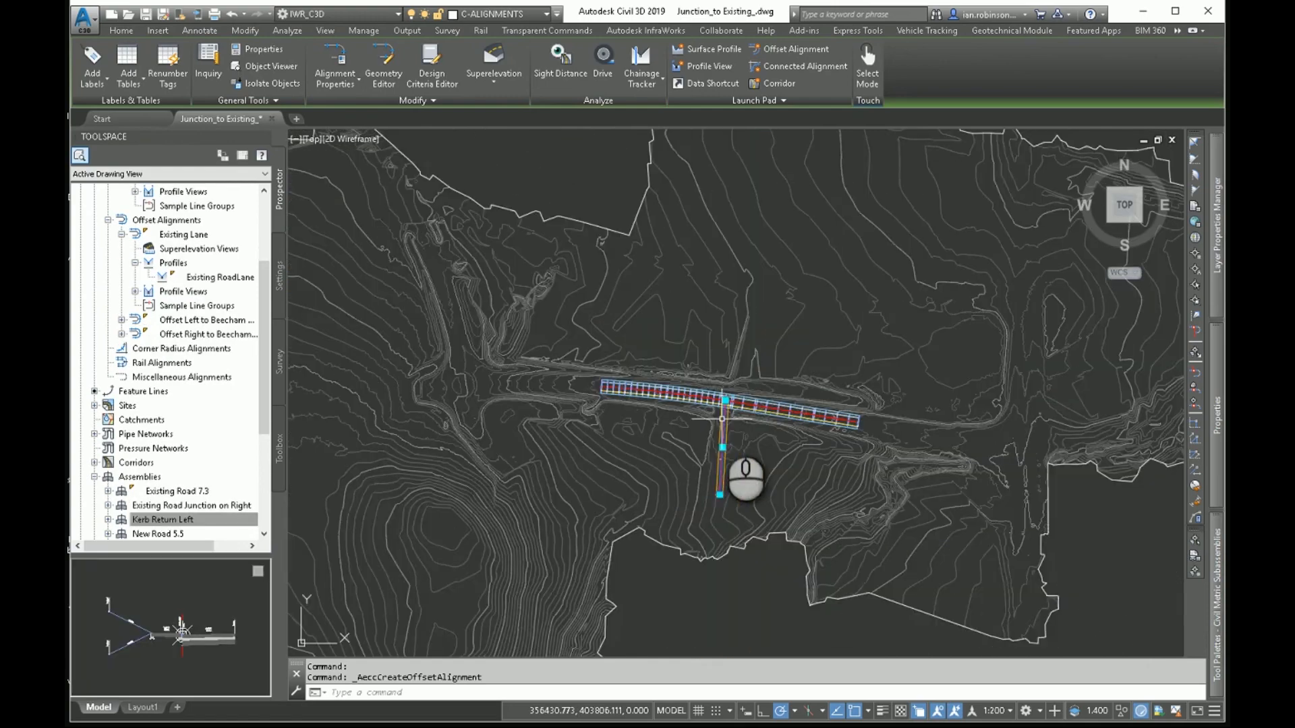
{"action": "scroll", "coordinate": [692, 398], "scroll_direction": "up", "scroll_amount": 6}
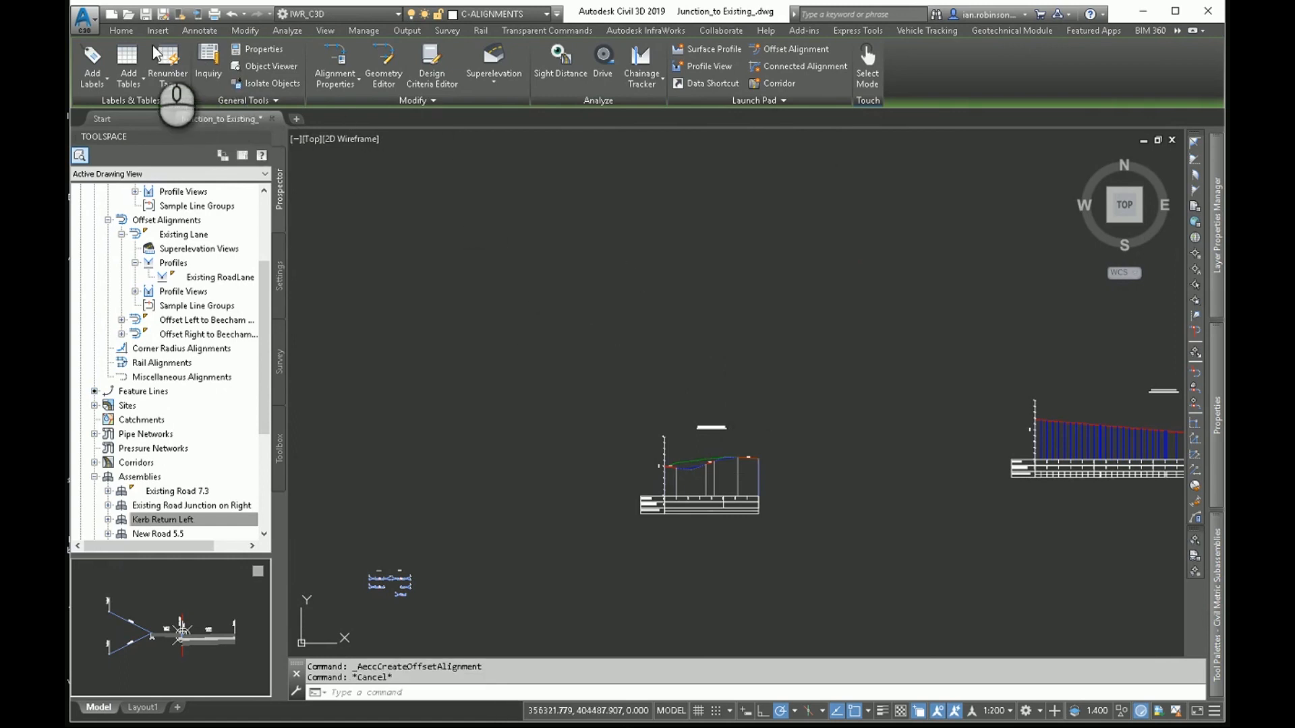
{"action": "left_click", "coordinate": [122, 30]}
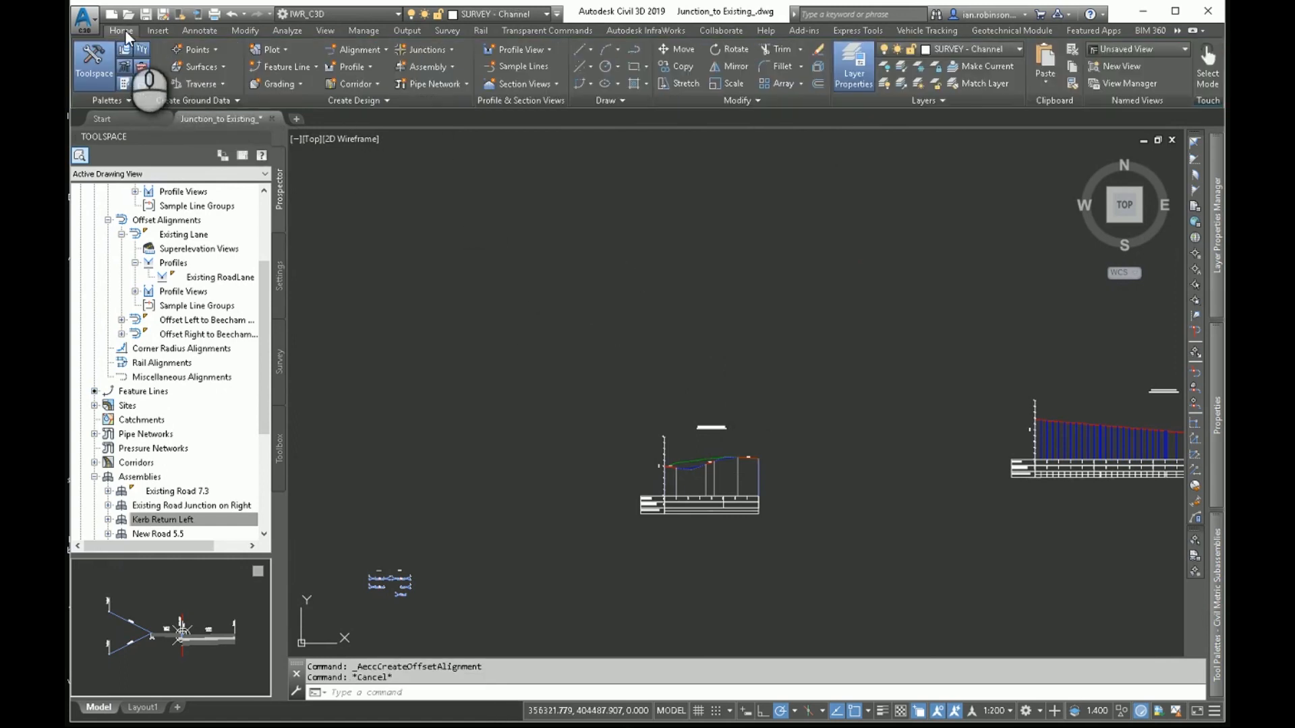
{"action": "left_click", "coordinate": [511, 50]}
{"action": "left_click", "coordinate": [485, 72]}
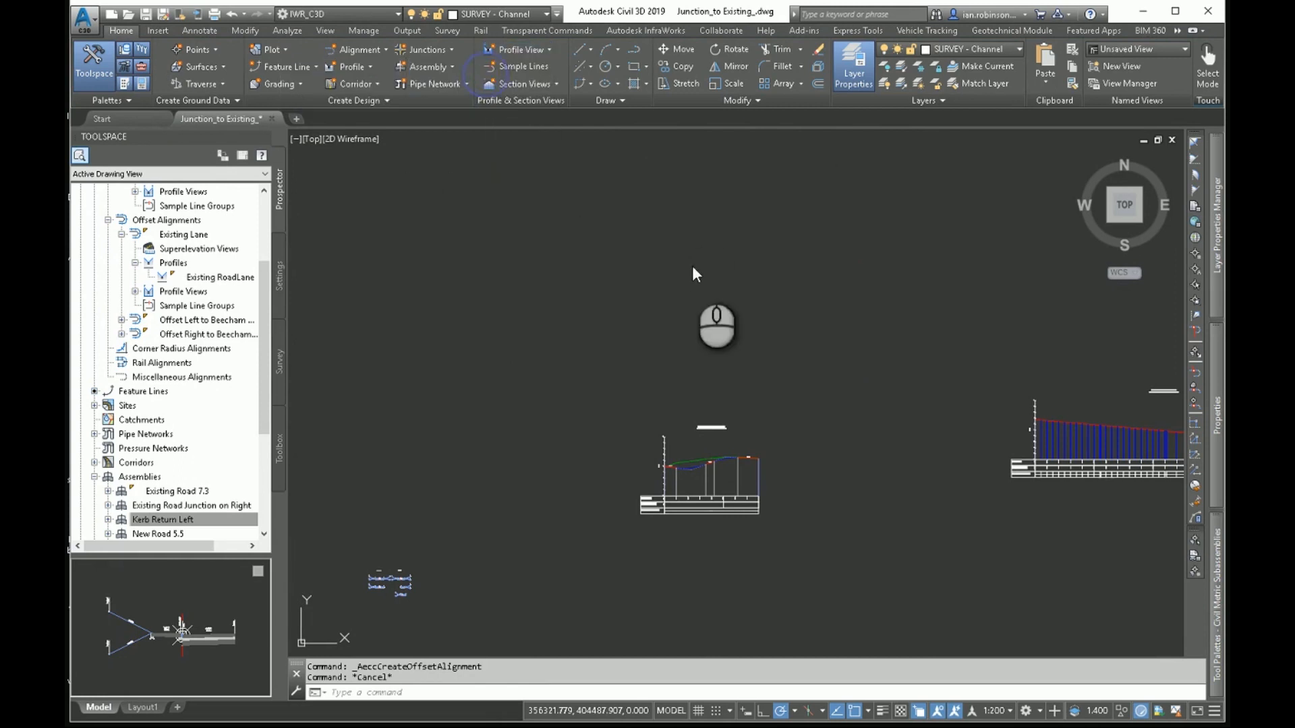
{"action": "left_click", "coordinate": [564, 214]}
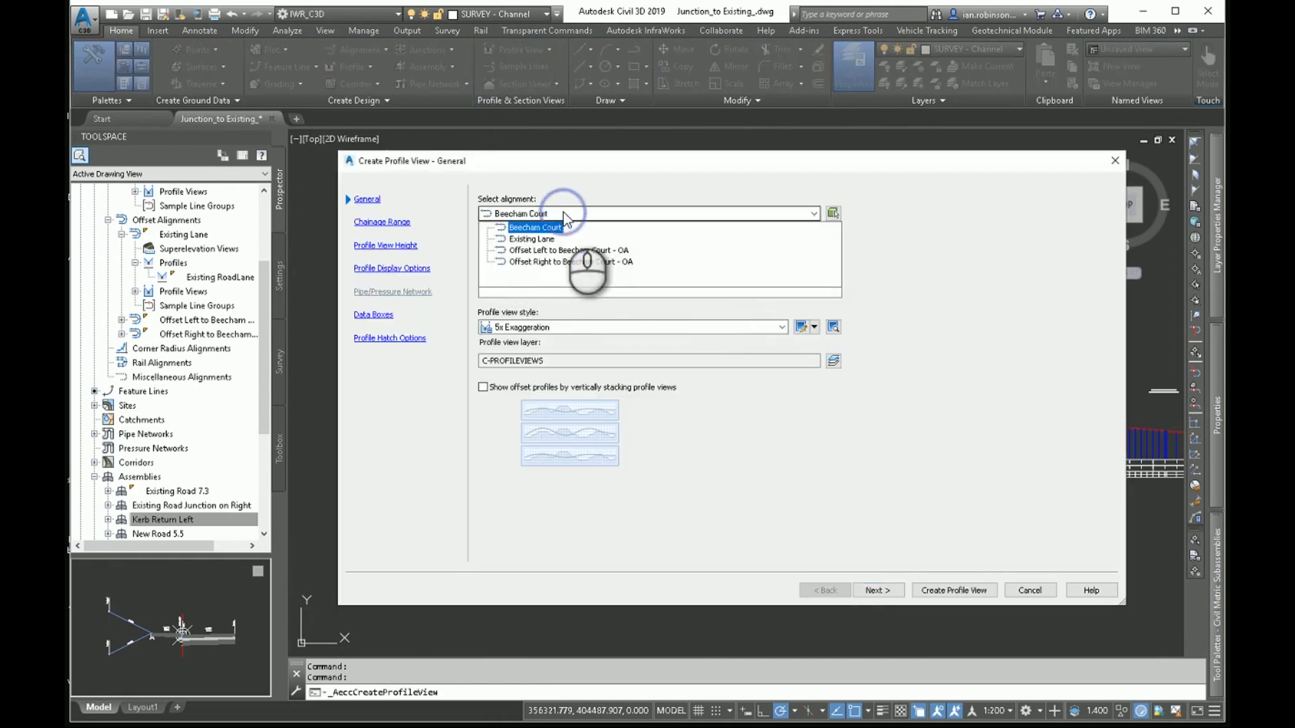
{"action": "left_click", "coordinate": [549, 250]}
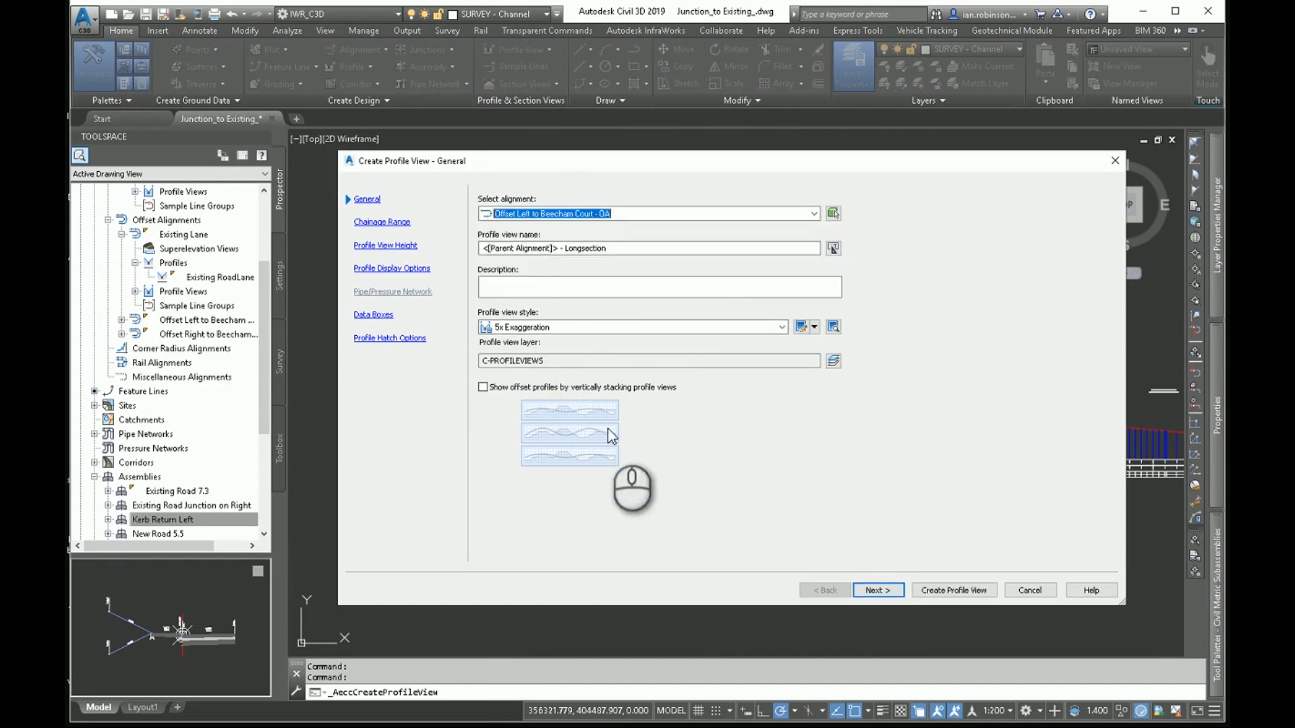
{"action": "left_click", "coordinate": [951, 591]}
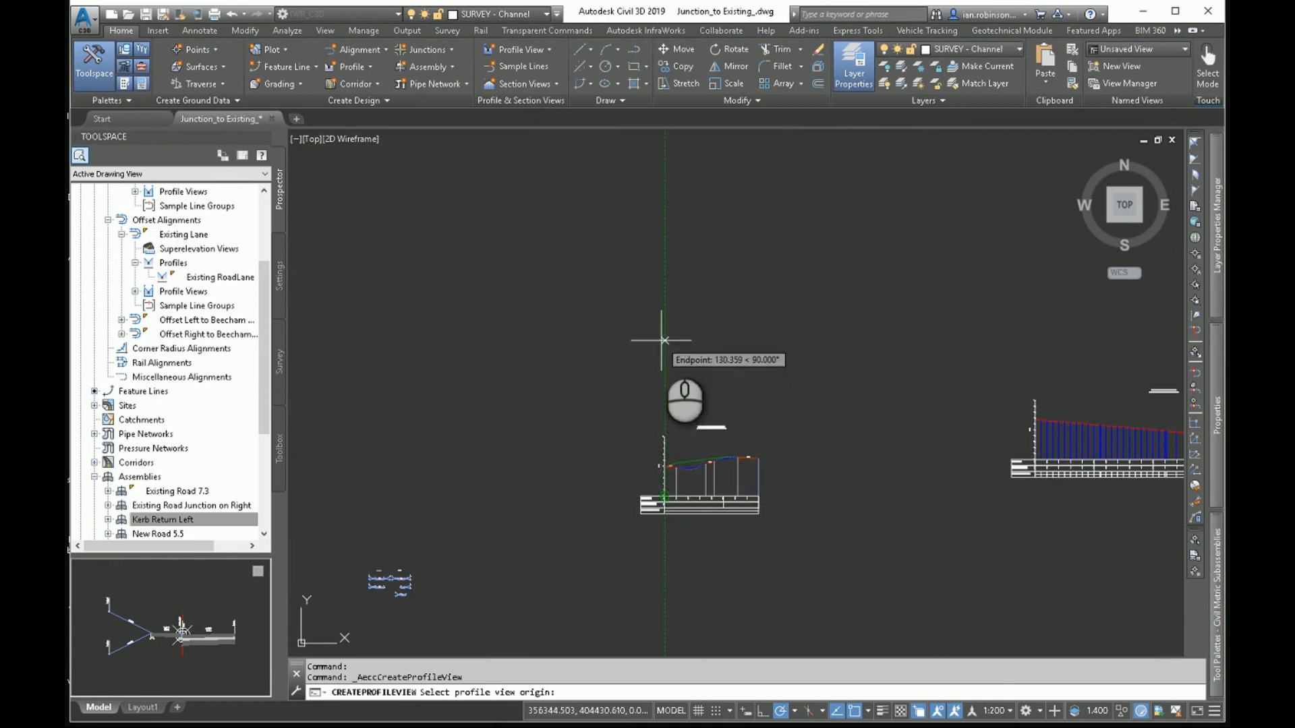
{"action": "left_click", "coordinate": [664, 340]}
{"action": "scroll", "coordinate": [765, 375], "scroll_direction": "up", "scroll_amount": 2}
{"action": "middle_click_drag", "start_coordinate": [757, 439], "coordinate": [659, 429]}
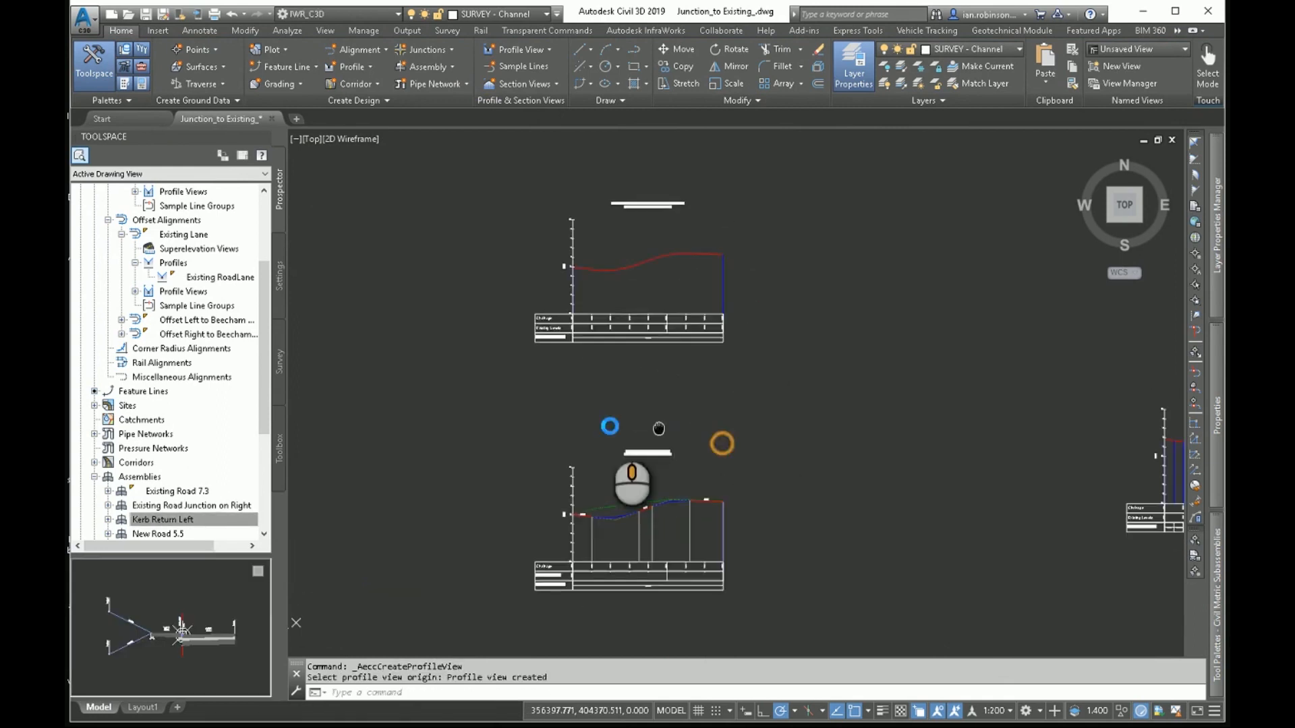
{"action": "scroll", "coordinate": [644, 489], "scroll_direction": "up", "scroll_amount": 3}
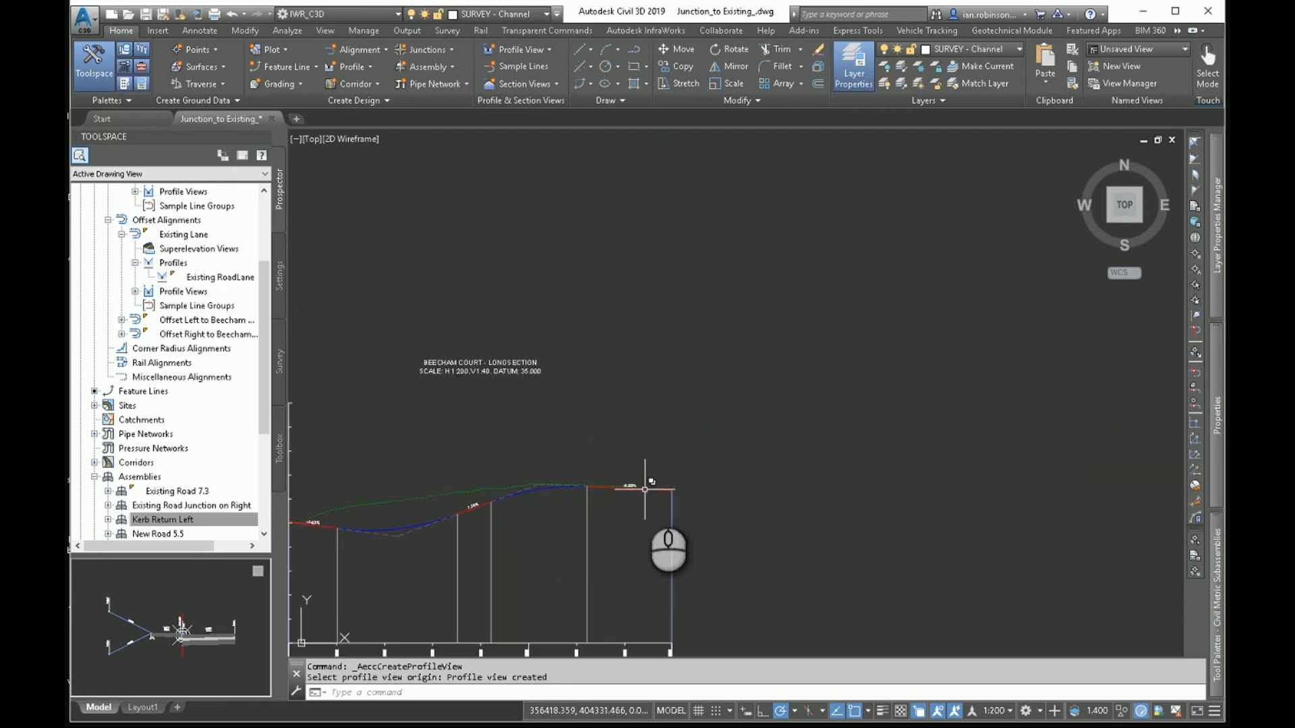
{"action": "left_click", "coordinate": [645, 489]}
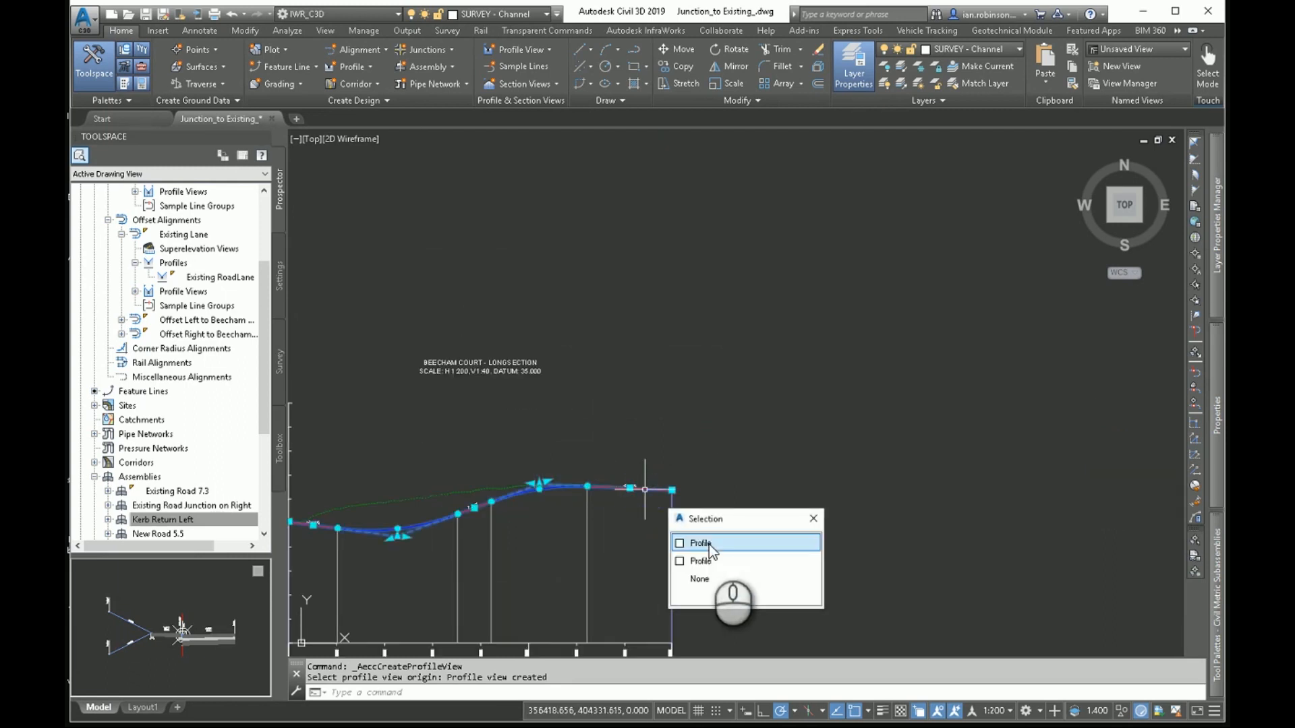
{"action": "left_click", "coordinate": [709, 545]}
{"action": "scroll", "coordinate": [710, 543], "scroll_direction": "down", "scroll_amount": 4}
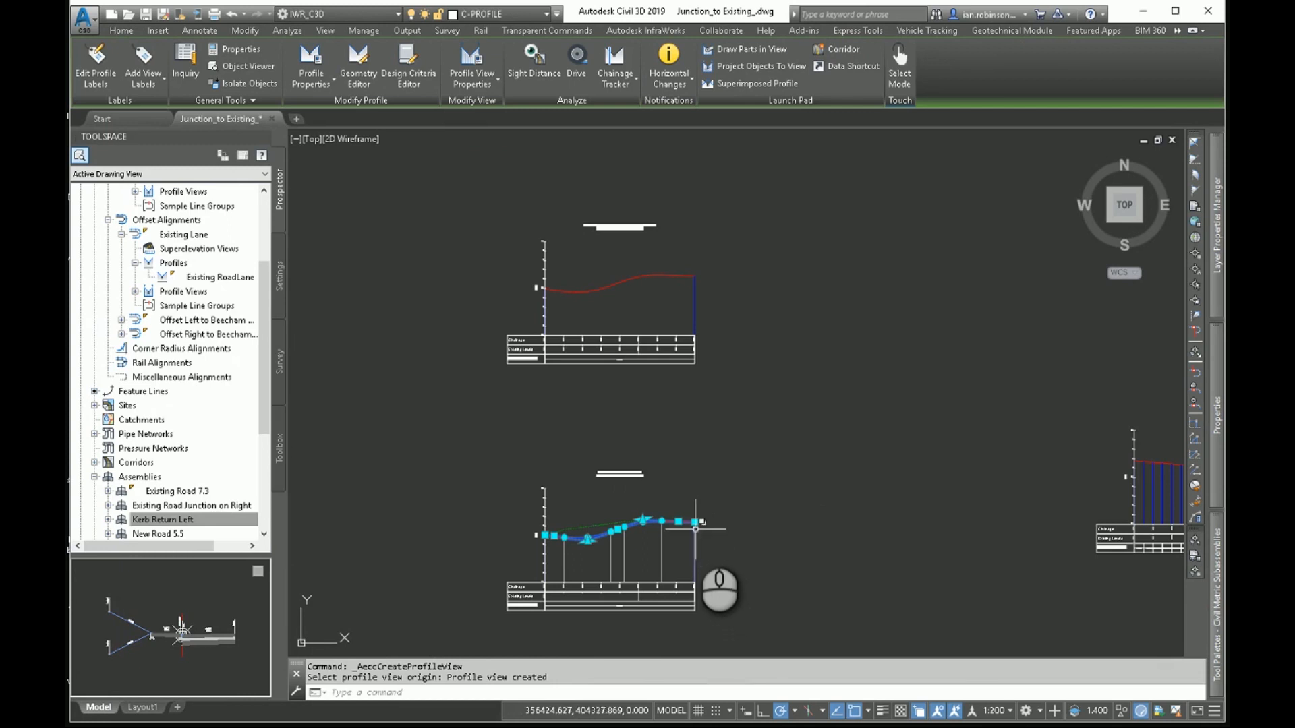
{"action": "left_click", "coordinate": [694, 522]}
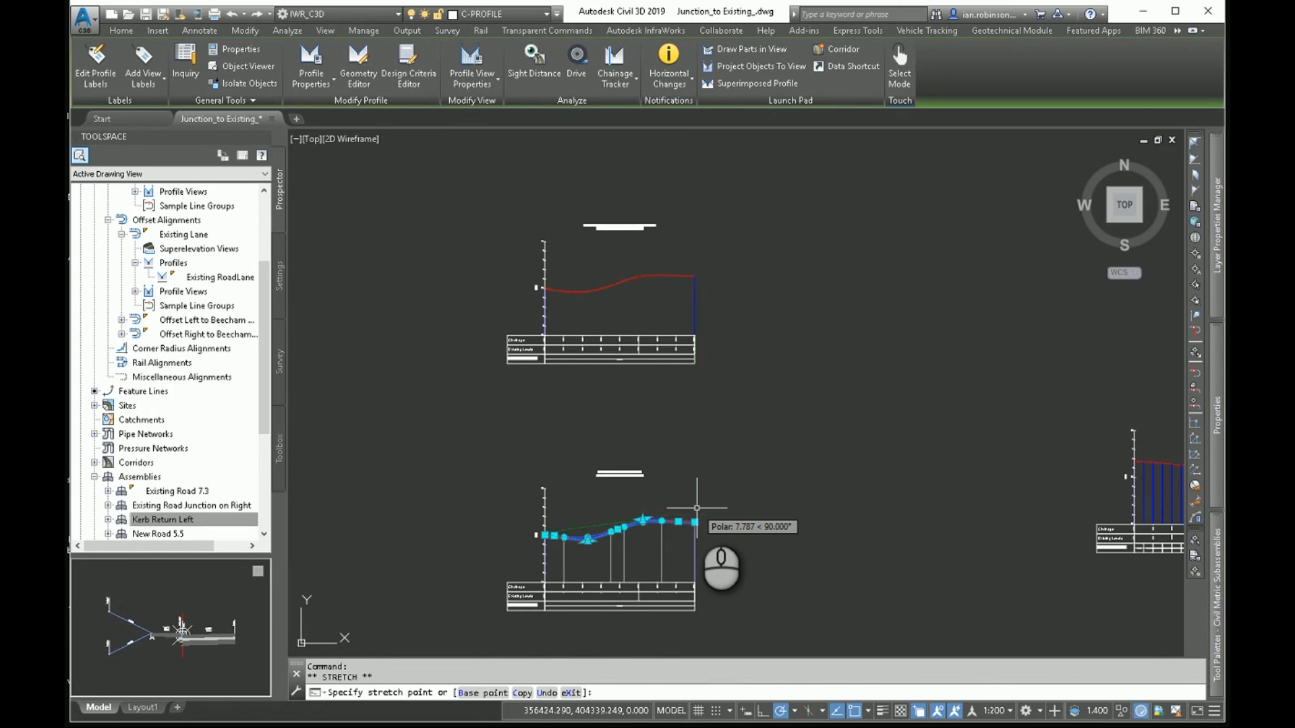
{"action": "key", "text": "Escape"}
{"action": "scroll", "coordinate": [696, 511], "scroll_direction": "down", "scroll_amount": 2}
{"action": "key", "text": "Escape"}
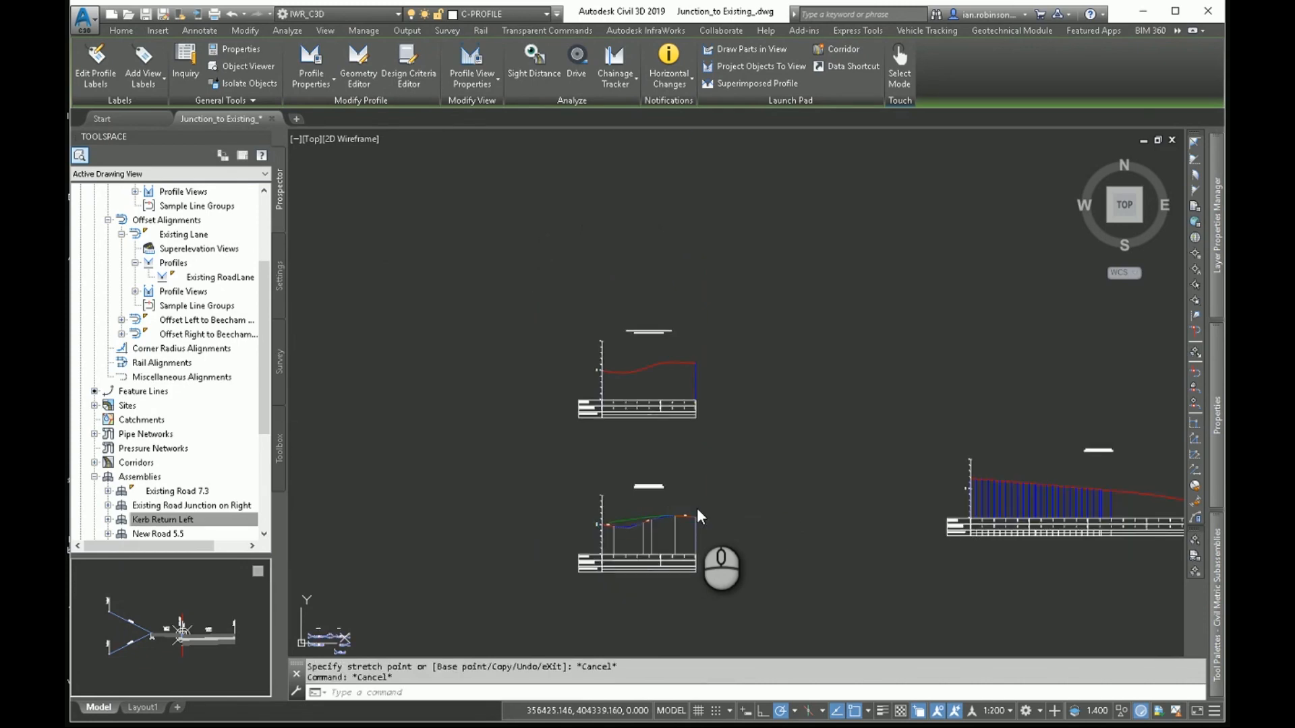
- Start a connected alignment from the west-side Beecham Court offset to the Existing Lane alignment, located in the western corner of the junction
{"action": "scroll", "coordinate": [705, 529], "scroll_direction": "down", "scroll_amount": 2}
{"action": "scroll", "coordinate": [705, 297], "scroll_direction": "up", "scroll_amount": 6}
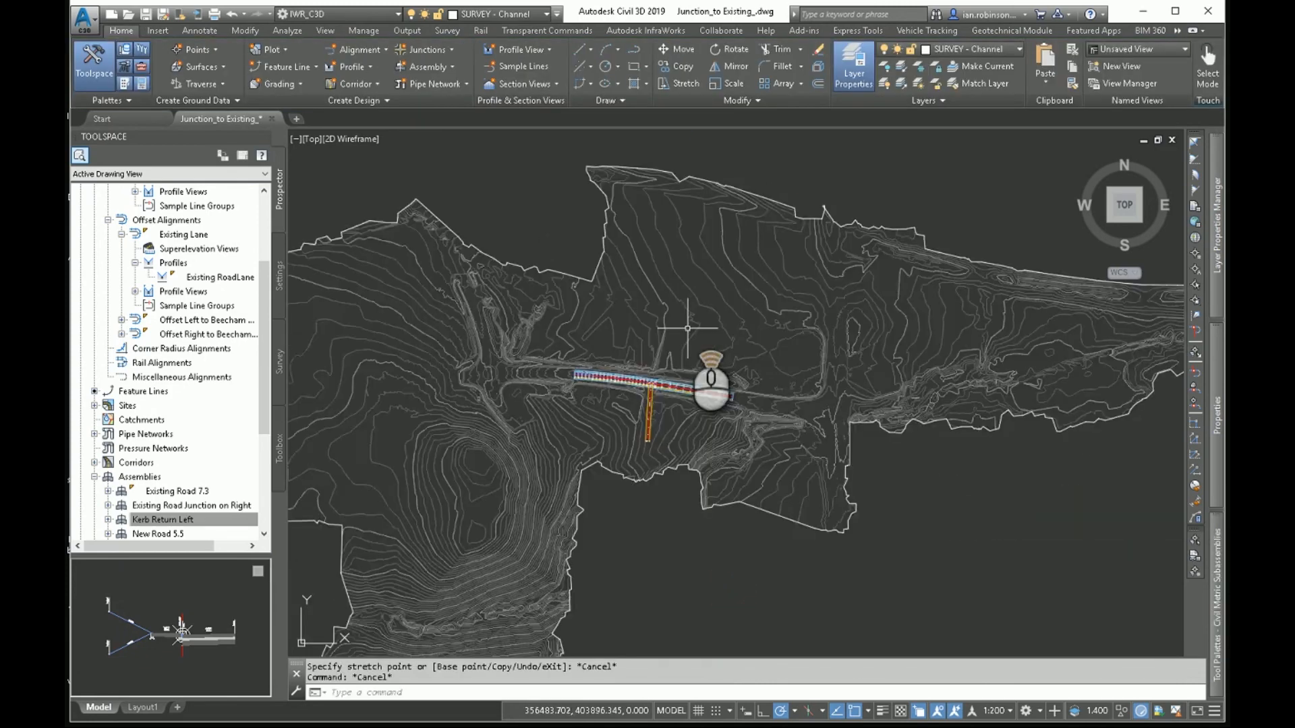
{"action": "scroll", "coordinate": [620, 451], "scroll_direction": "up", "scroll_amount": 3}
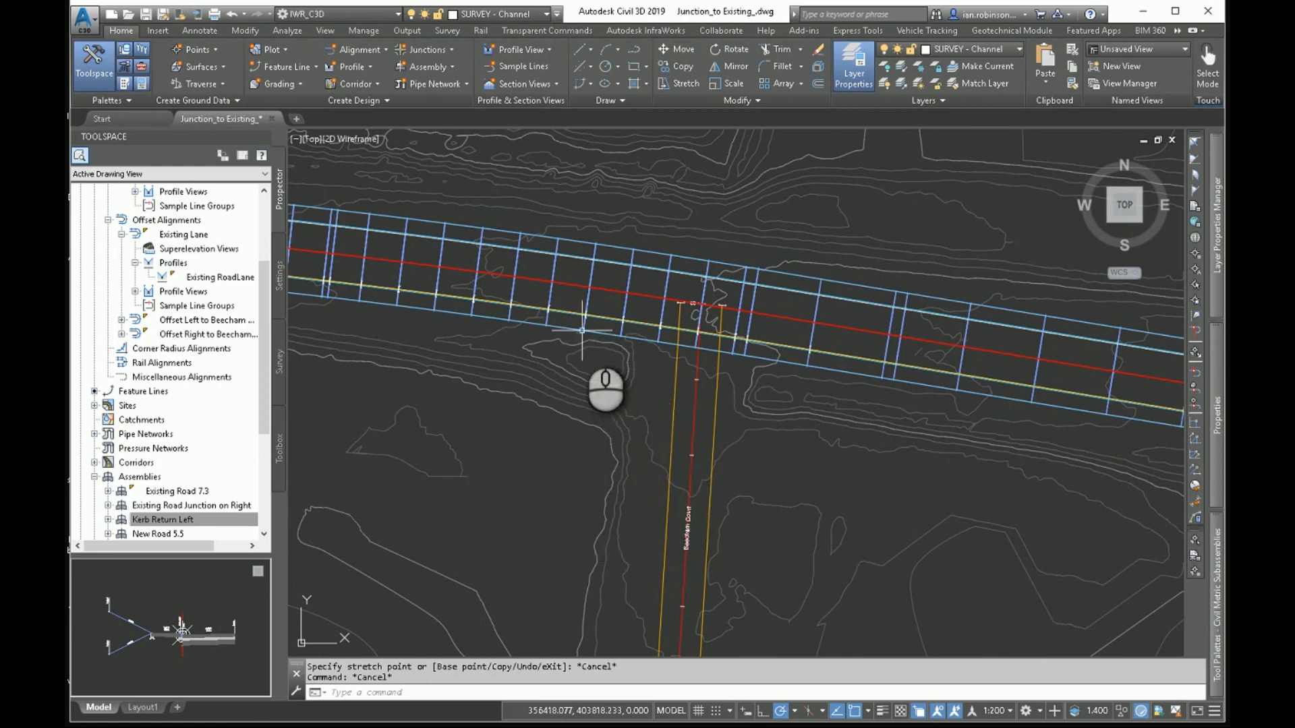
{"action": "left_click", "coordinate": [675, 400]}
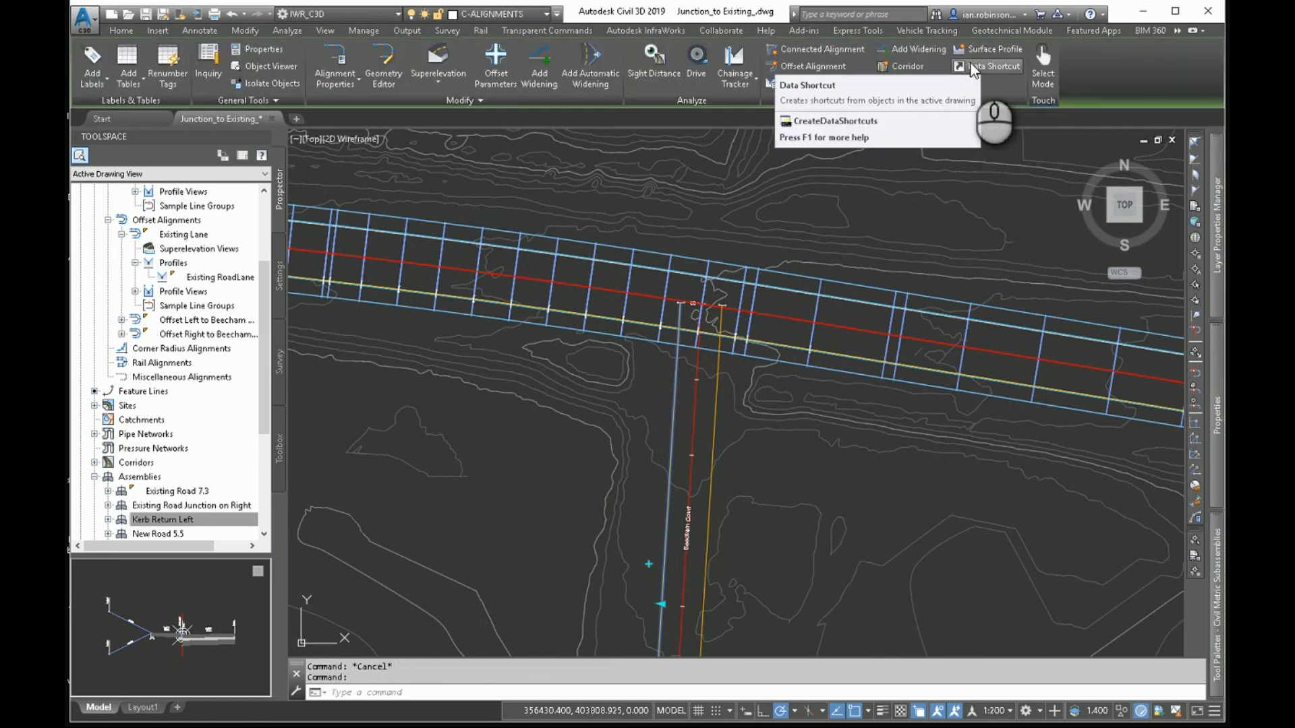
{"action": "left_click", "coordinate": [832, 51]}
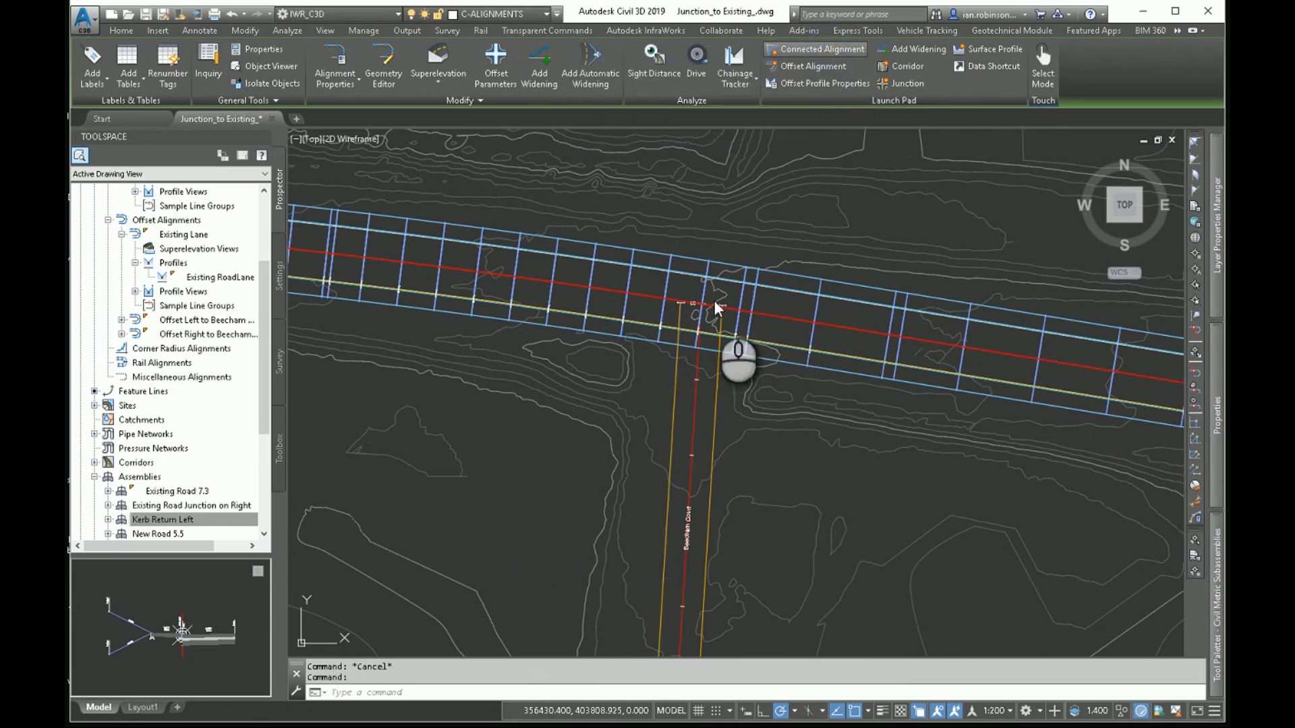
{"action": "left_click", "coordinate": [602, 316]}
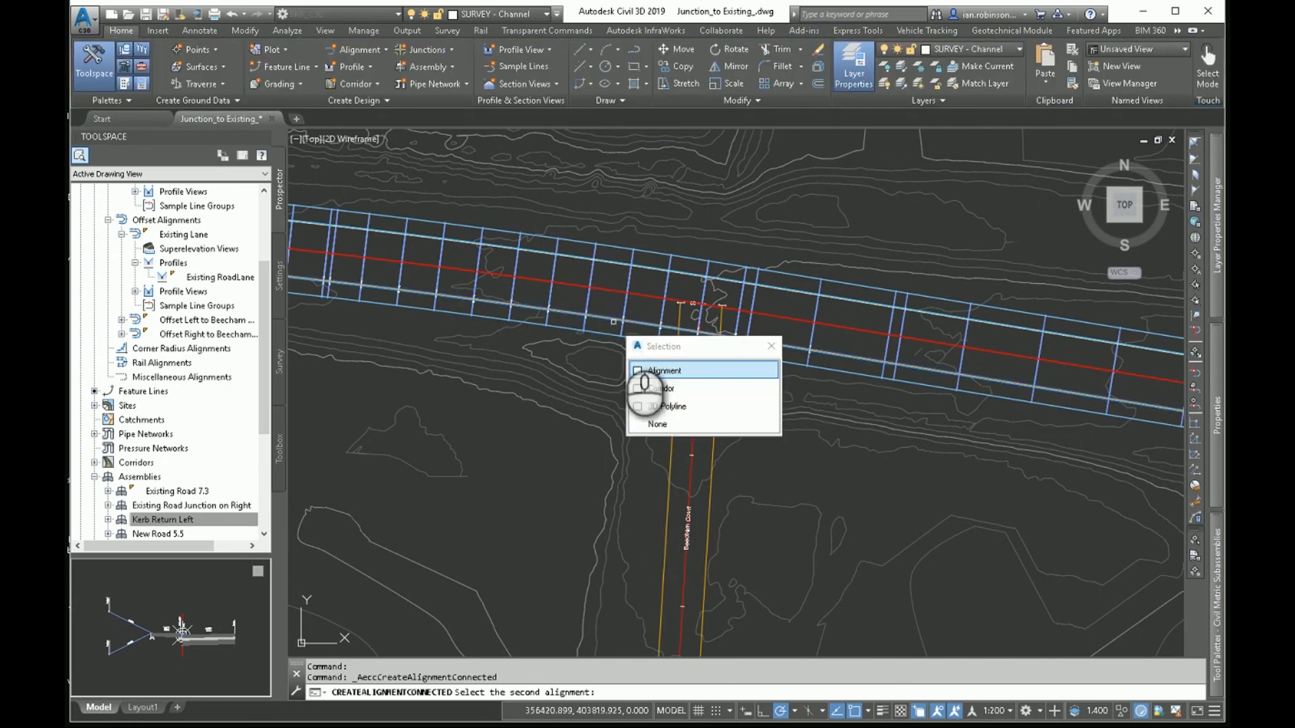
{"action": "left_click", "coordinate": [665, 372]}
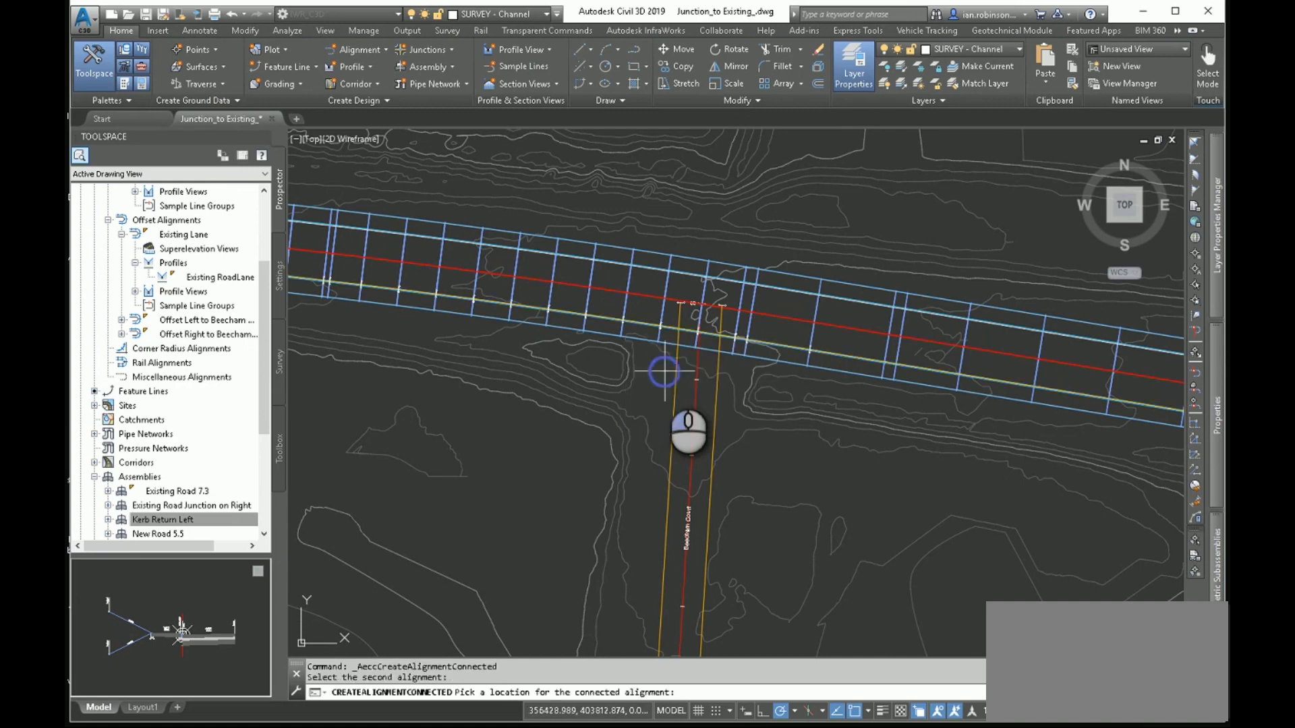
{"action": "left_click", "coordinate": [620, 393]}
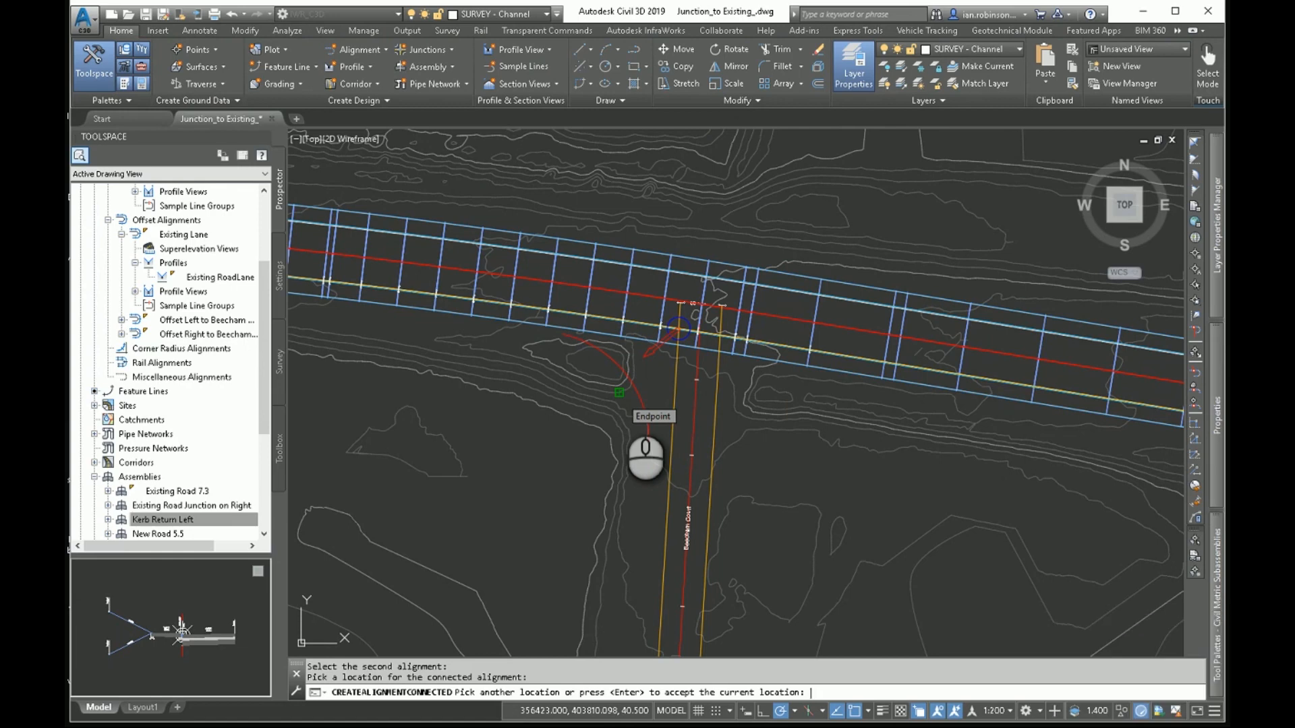
{"action": "key", "text": "Return"}
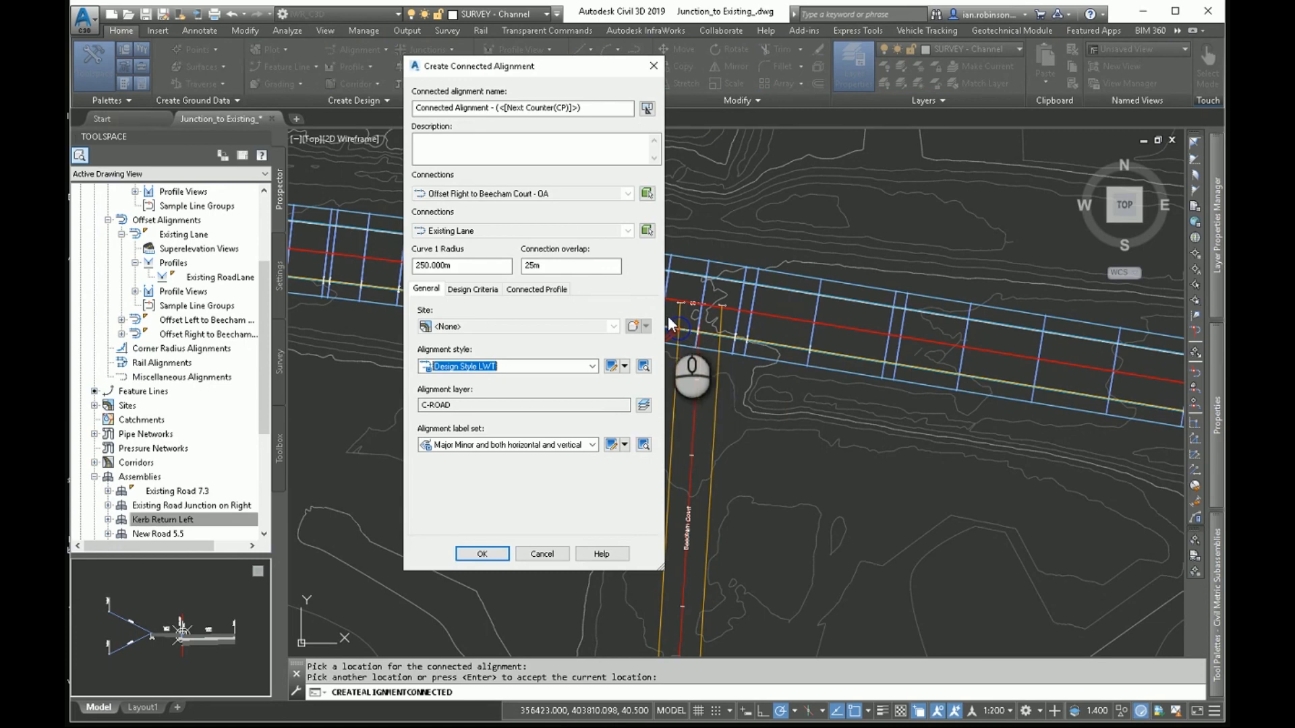
- Name the connected alignment Right KR with a curve radius of 10 m and a connection overlap of 5 m
{"action": "left_click_drag", "start_coordinate": [581, 108], "coordinate": [416, 113]}
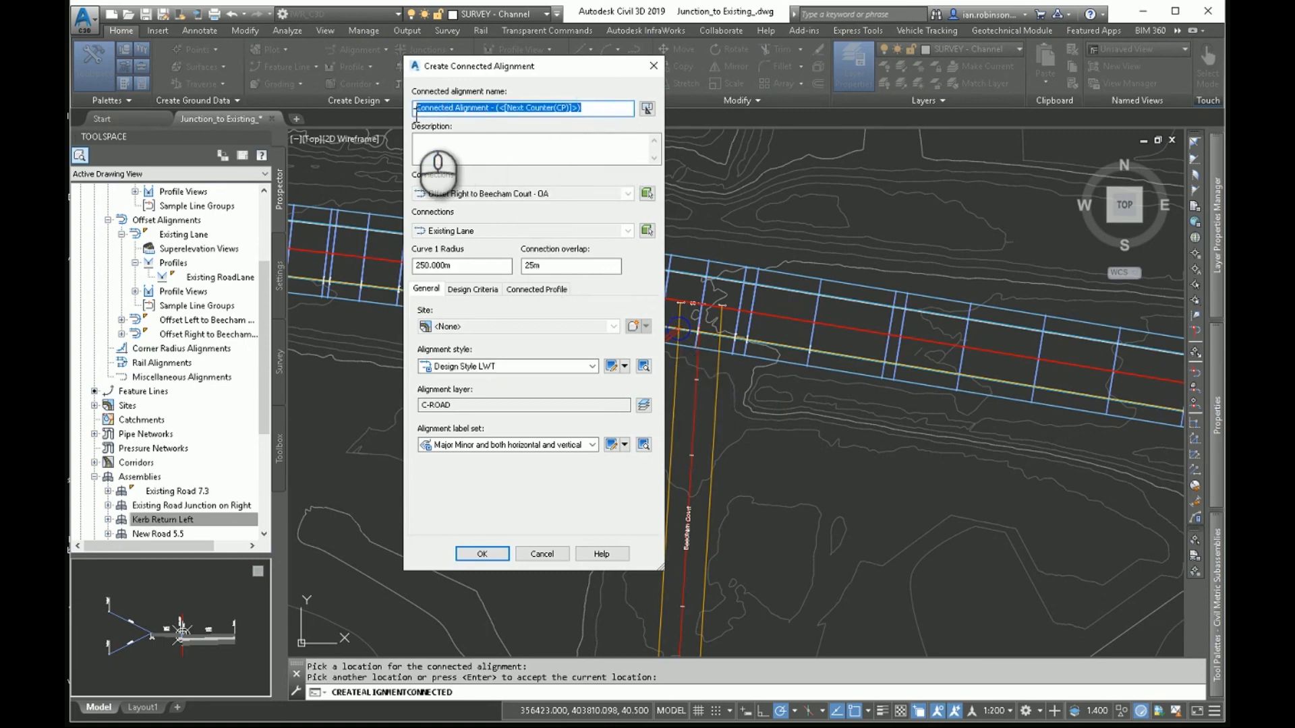
{"action": "type", "text": "Right KR"}
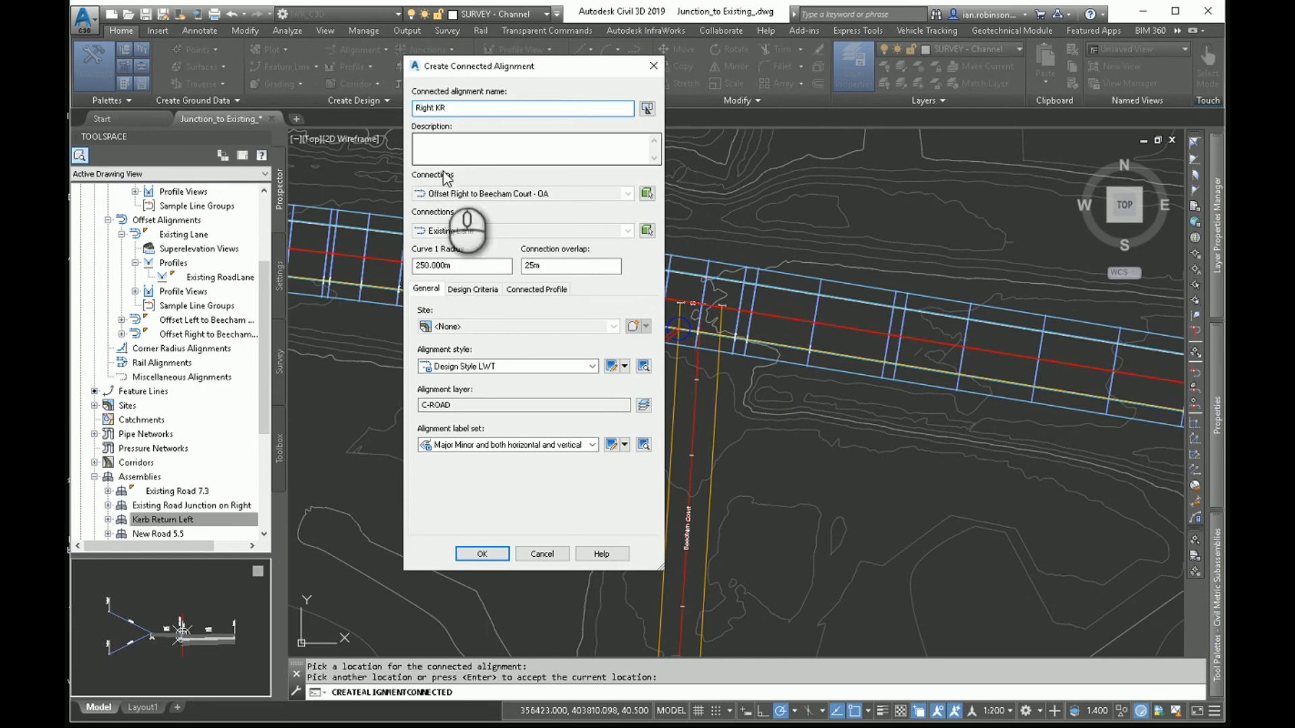
{"action": "left_click_drag", "start_coordinate": [472, 265], "coordinate": [416, 266]}
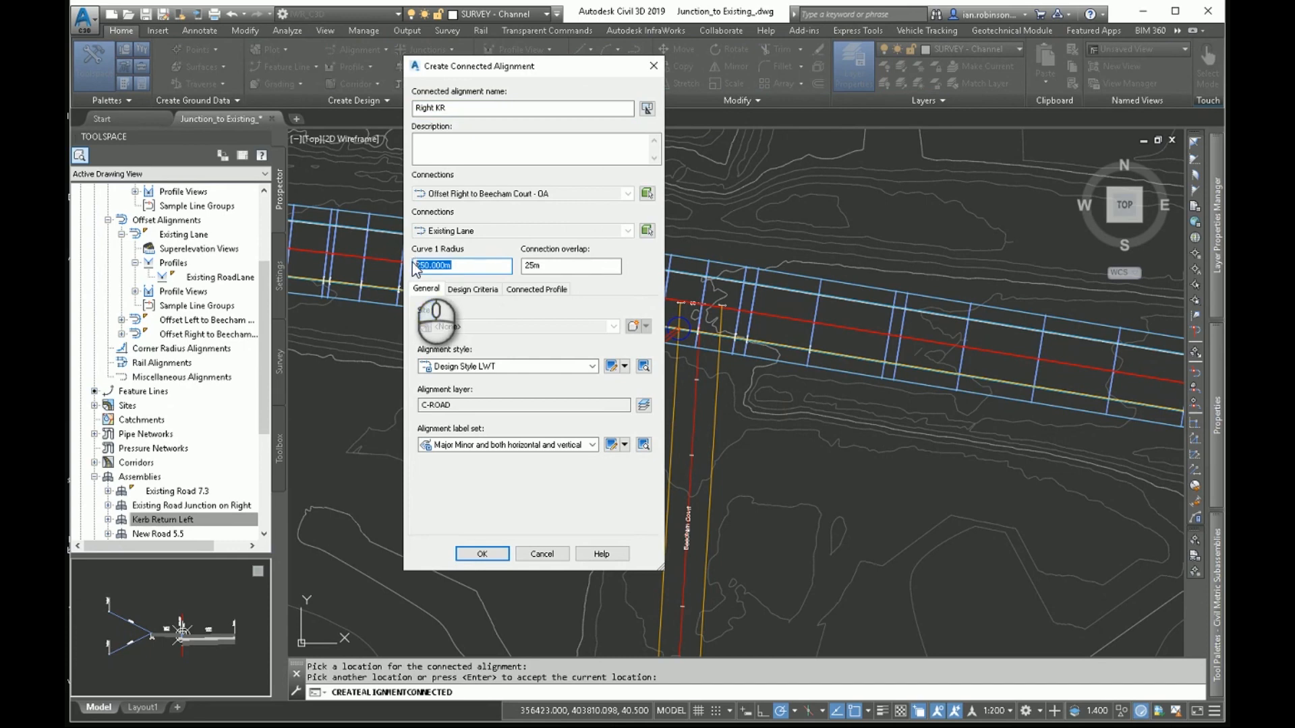
{"action": "type", "text": "10"}
{"action": "left_click_drag", "start_coordinate": [533, 267], "coordinate": [521, 268]}
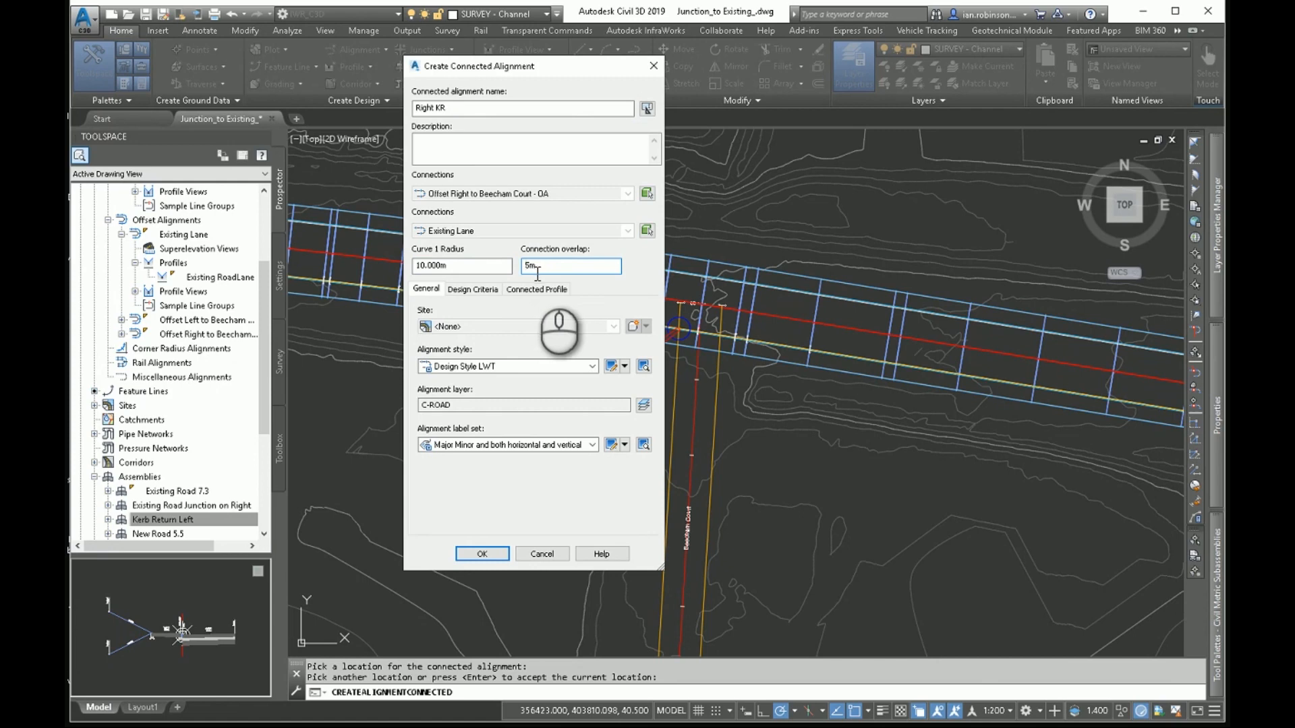
- Give the Right KR alignment the Offsets style and the Geometry Points - Symbols only label set
{"action": "left_click", "coordinate": [501, 364]}
{"action": "left_click", "coordinate": [466, 425]}
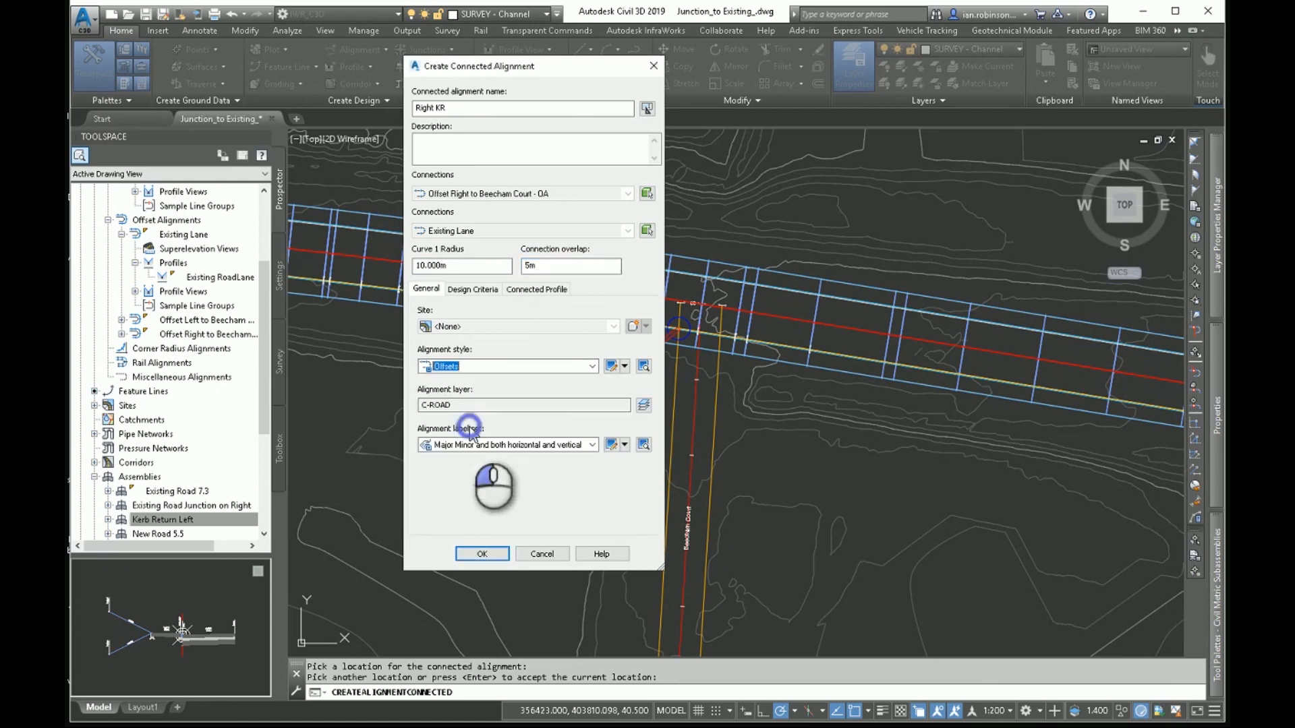
{"action": "left_click", "coordinate": [513, 445]}
{"action": "left_click", "coordinate": [486, 465]}
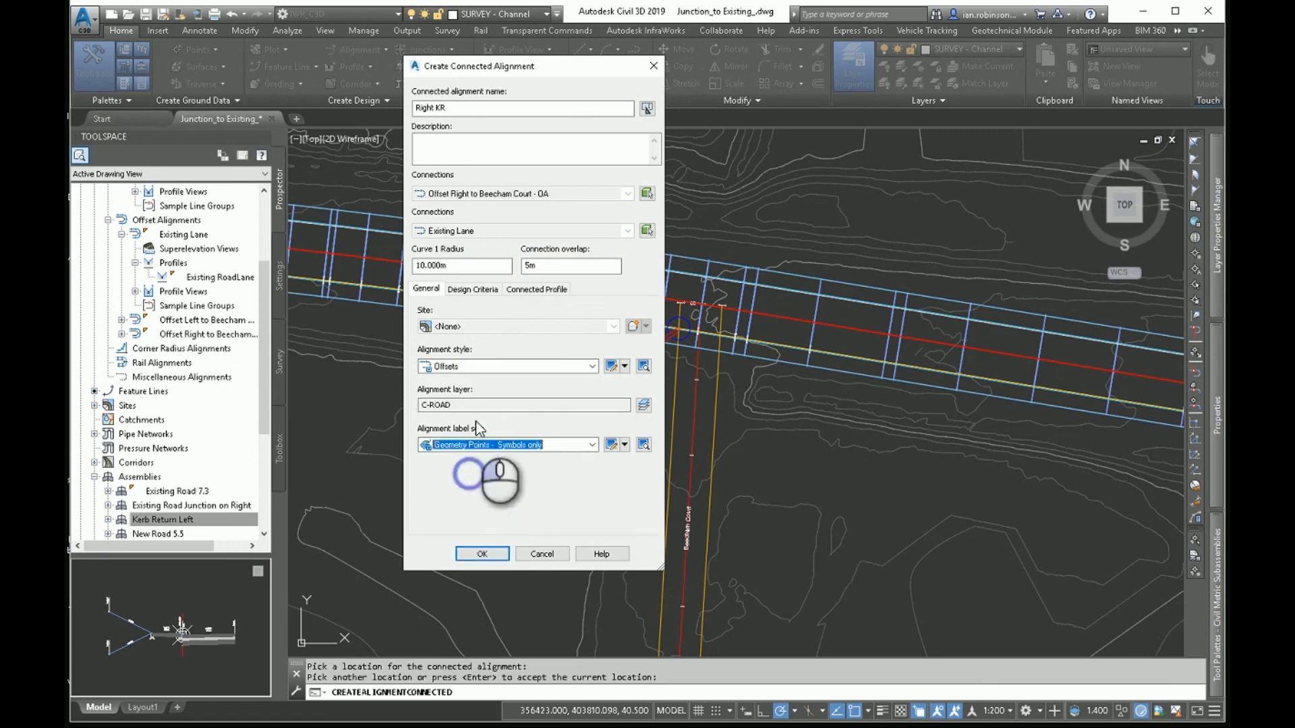
- Set the Right KR connected profile to Plotting Style with a 10 m parabola length and create the alignment
{"action": "left_click", "coordinate": [530, 290]}
{"action": "left_click", "coordinate": [552, 313]}
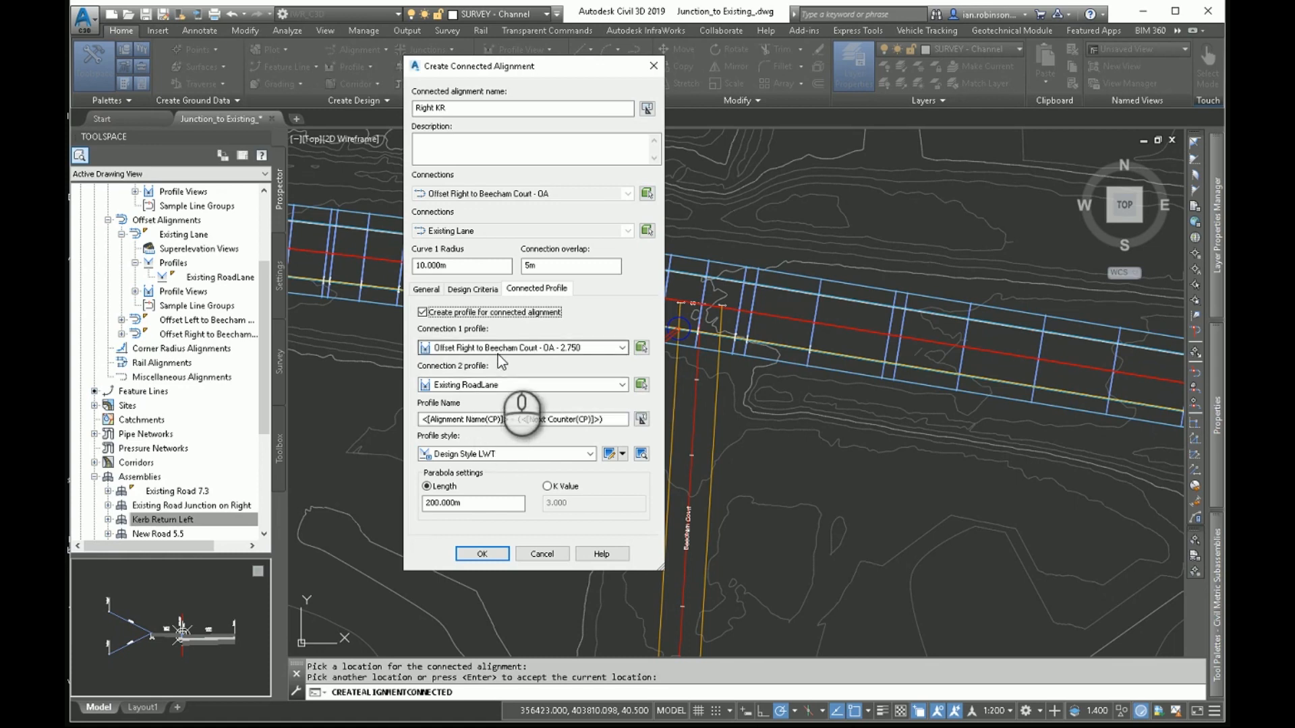
{"action": "left_click", "coordinate": [472, 453]}
{"action": "left_click", "coordinate": [469, 570]}
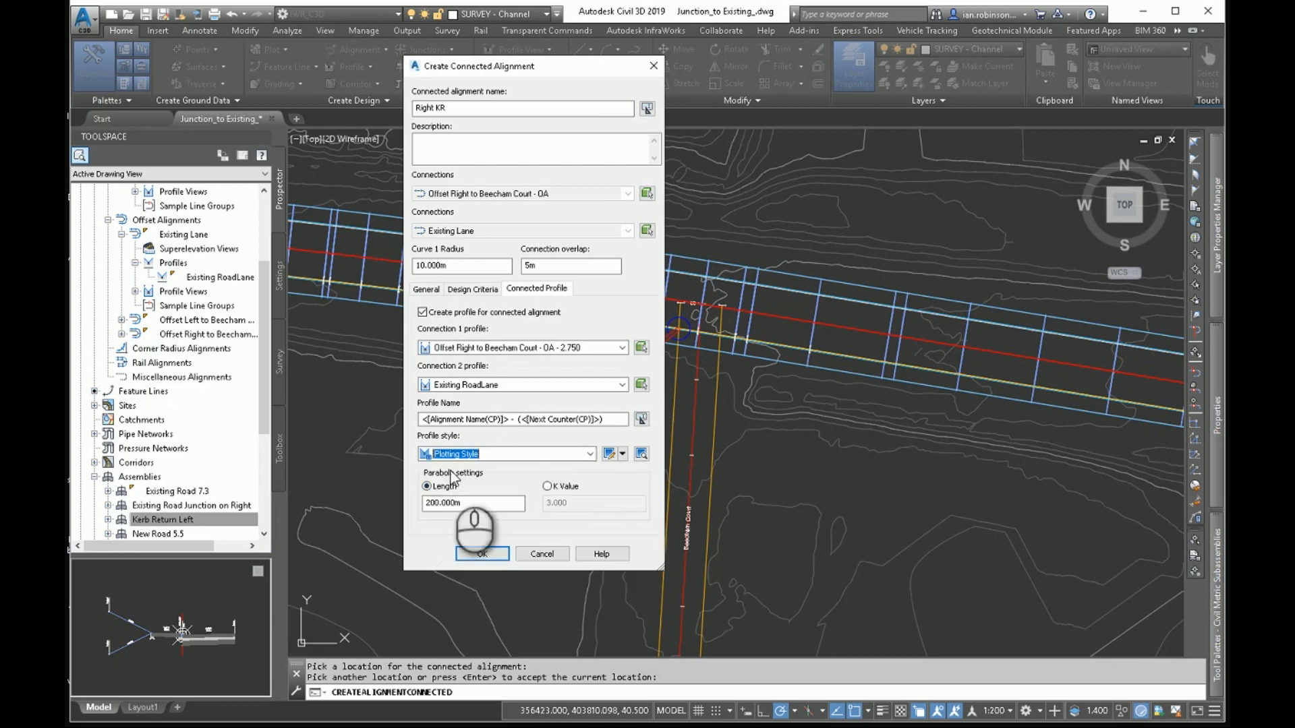
{"action": "left_click_drag", "start_coordinate": [470, 504], "coordinate": [421, 504]}
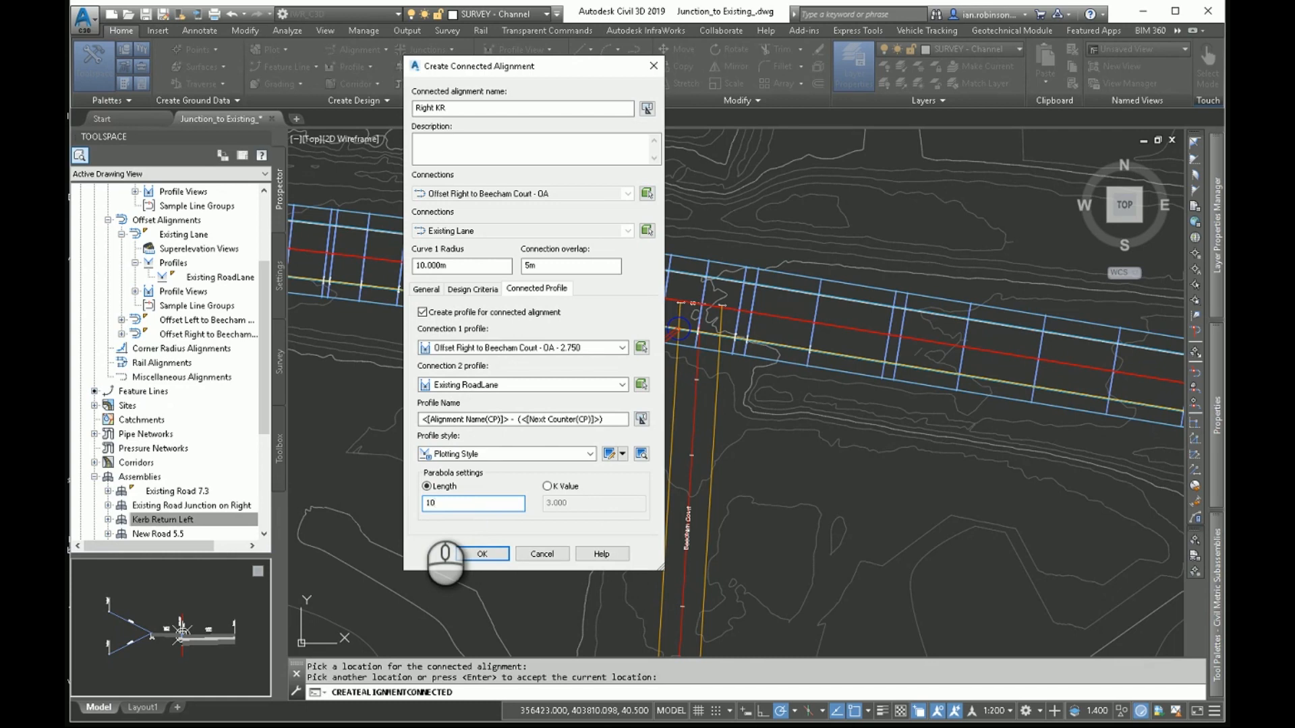
{"action": "left_click", "coordinate": [482, 554]}
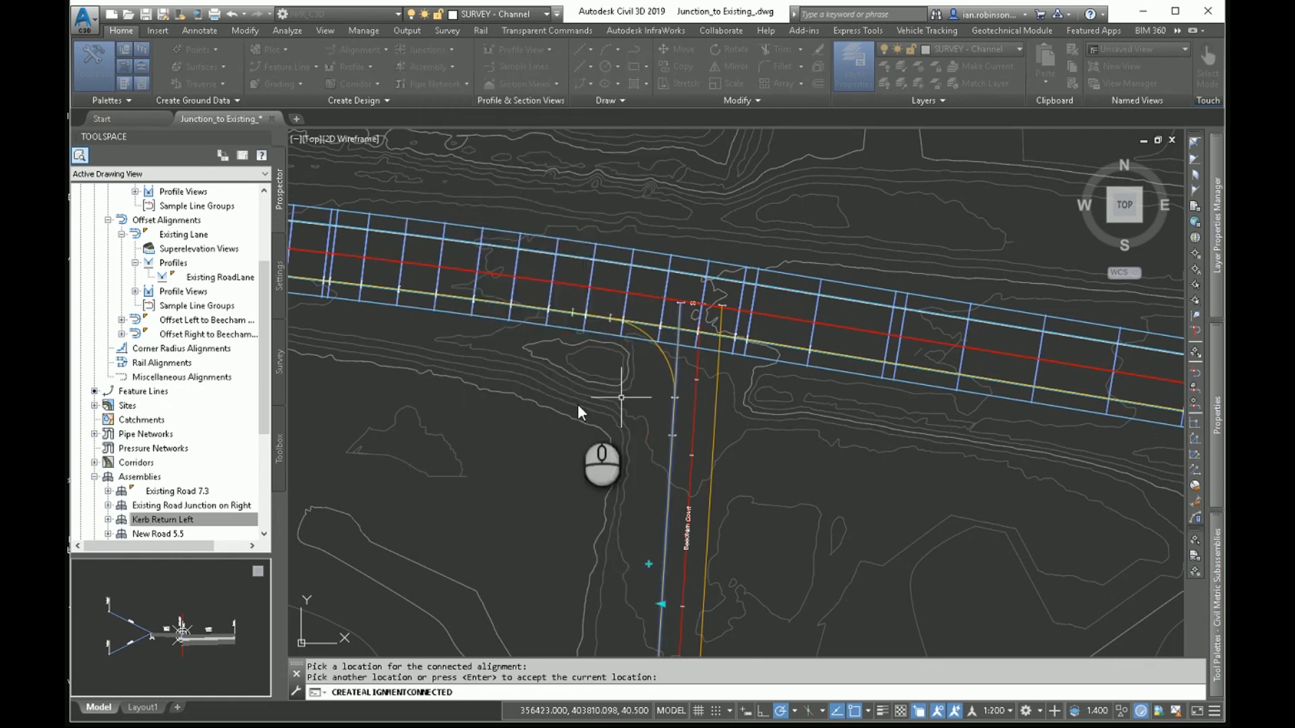
{"action": "left_click", "coordinate": [778, 345]}
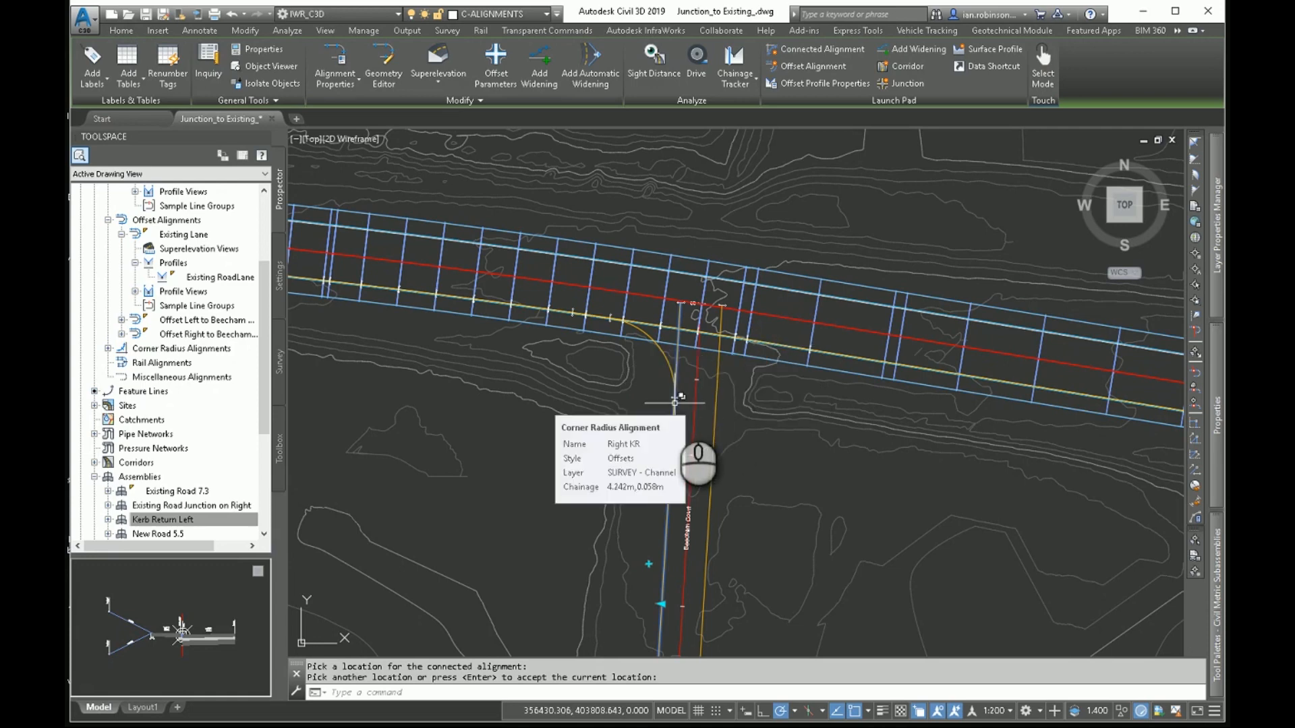
{"action": "left_click", "coordinate": [594, 315]}
{"action": "left_click", "coordinate": [182, 520]}
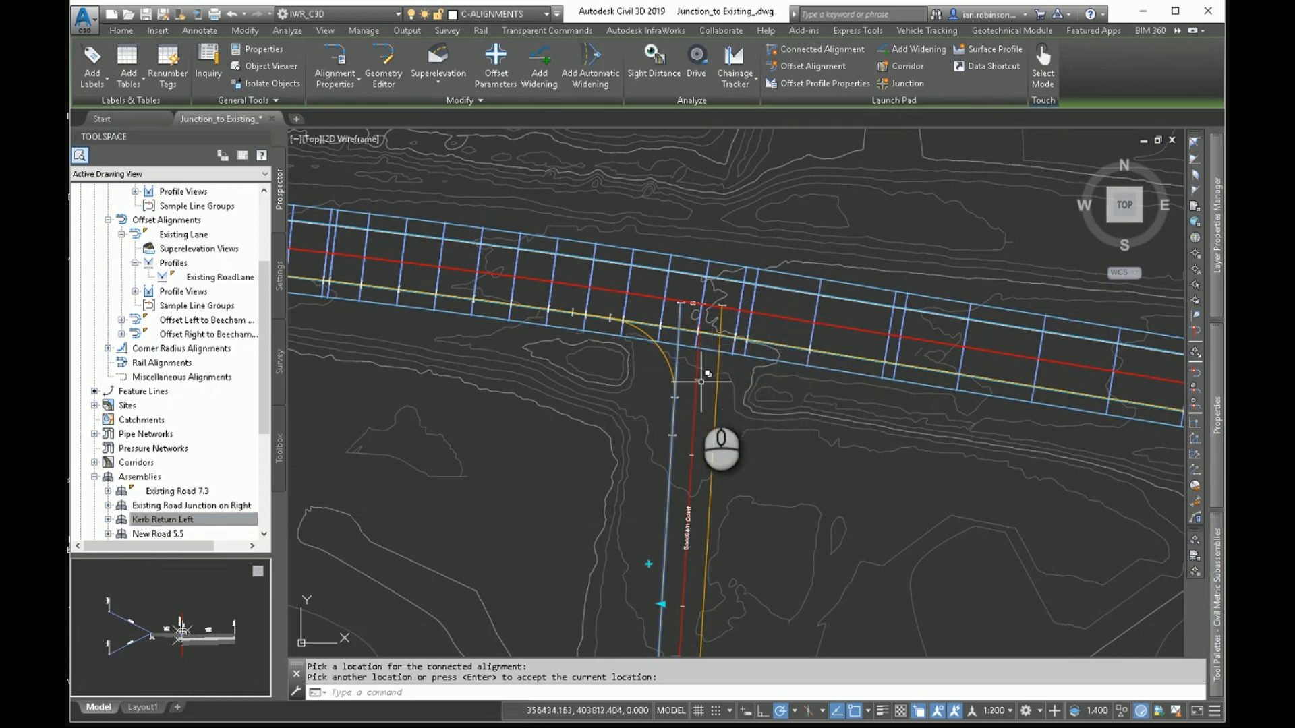
{"action": "key", "text": "Escape"}
- Start a connected alignment from the Existing Lane alignment to the east-side Beecham Court offset, located in the eastern corner of the junction
{"action": "left_click", "coordinate": [785, 345]}
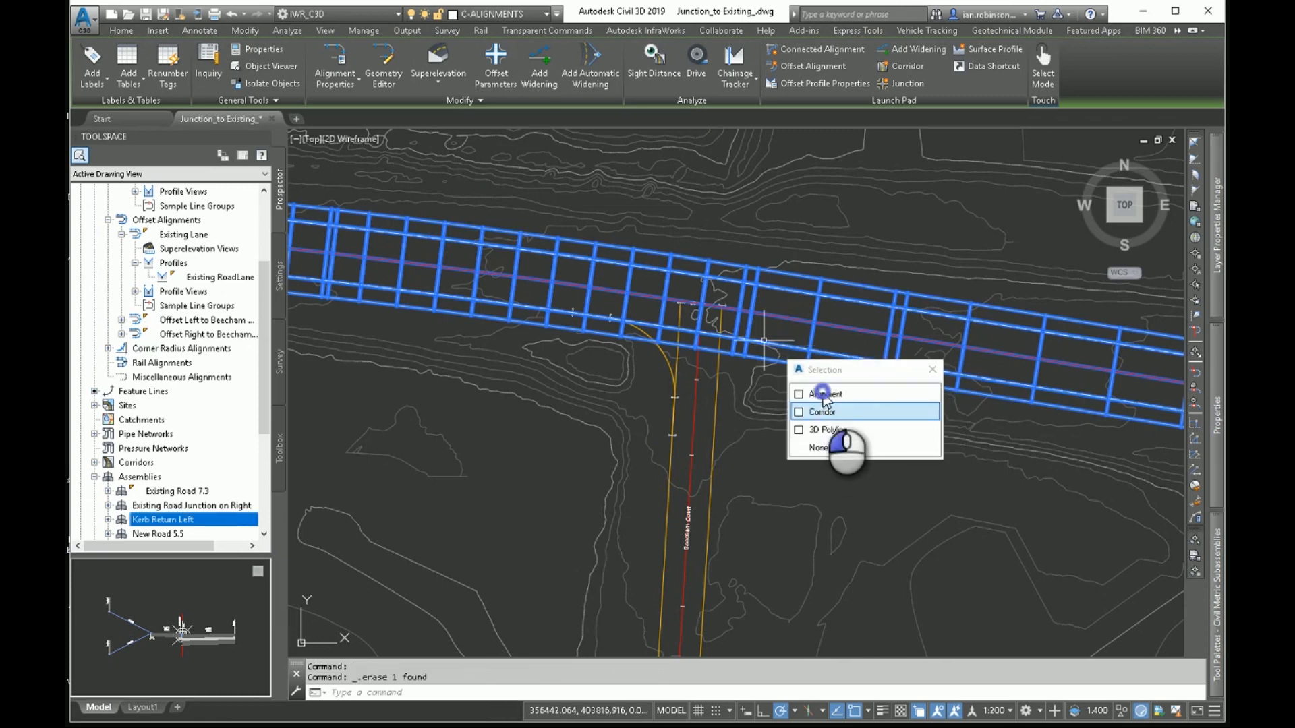
{"action": "left_click", "coordinate": [824, 396]}
{"action": "left_click", "coordinate": [823, 394]}
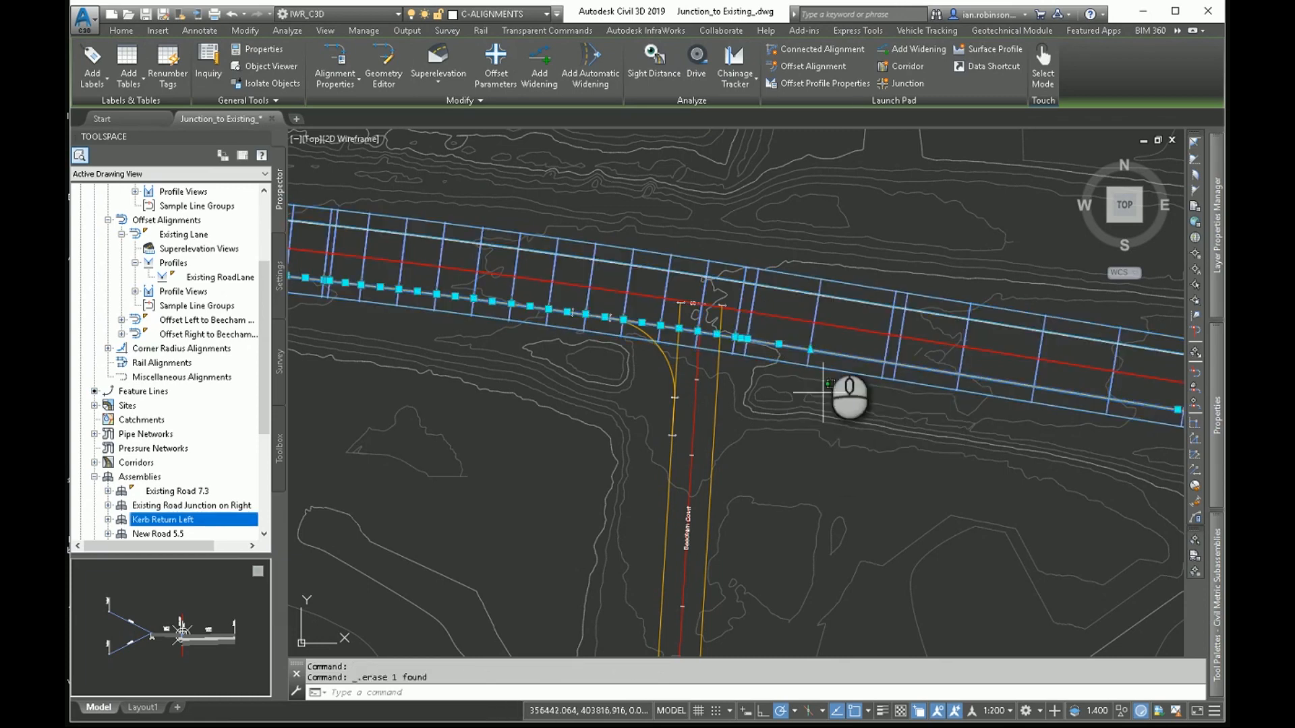
{"action": "left_click", "coordinate": [826, 390]}
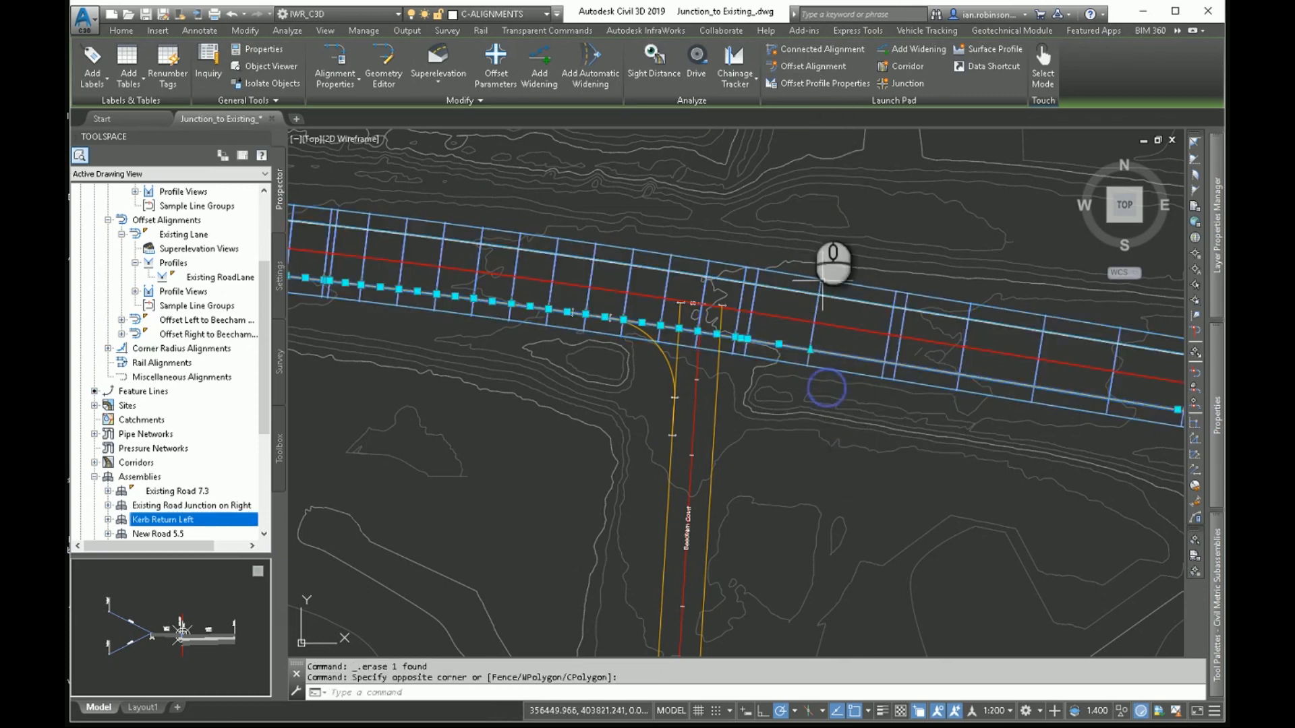
{"action": "left_click", "coordinate": [804, 50]}
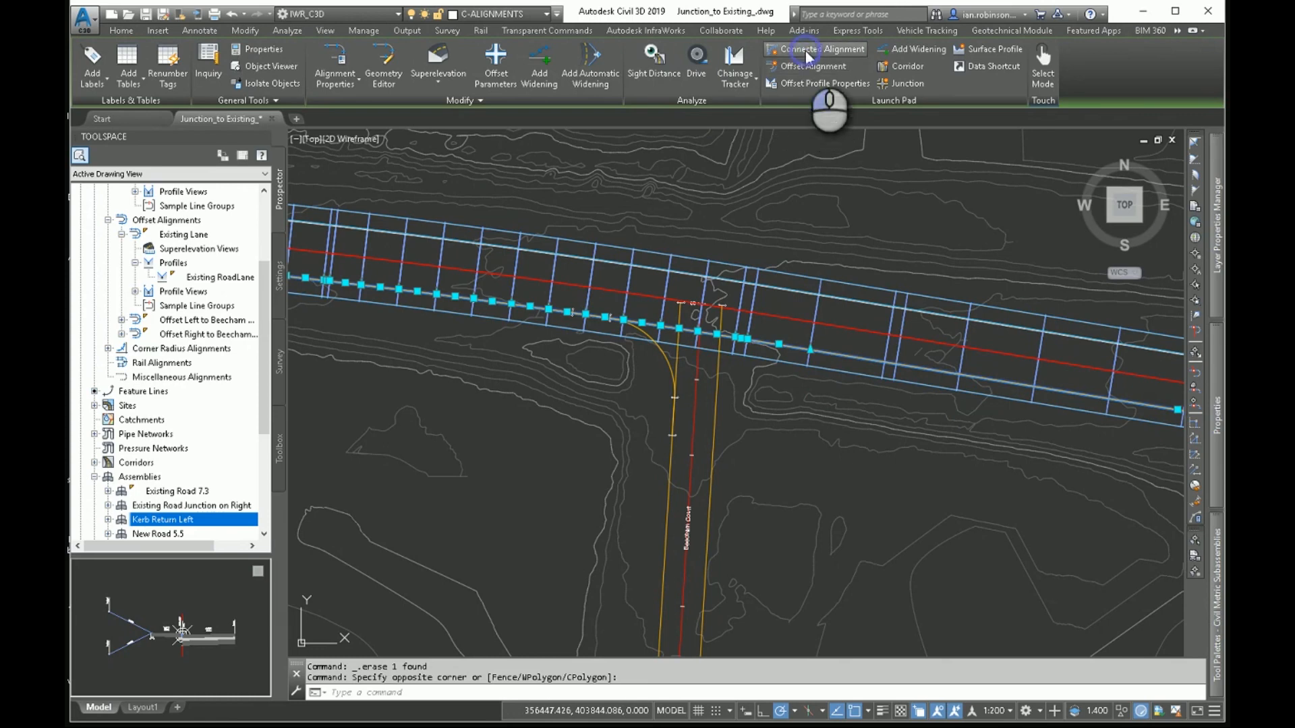
{"action": "left_click", "coordinate": [713, 414]}
{"action": "left_click", "coordinate": [714, 414]}
{"action": "left_click", "coordinate": [758, 390]}
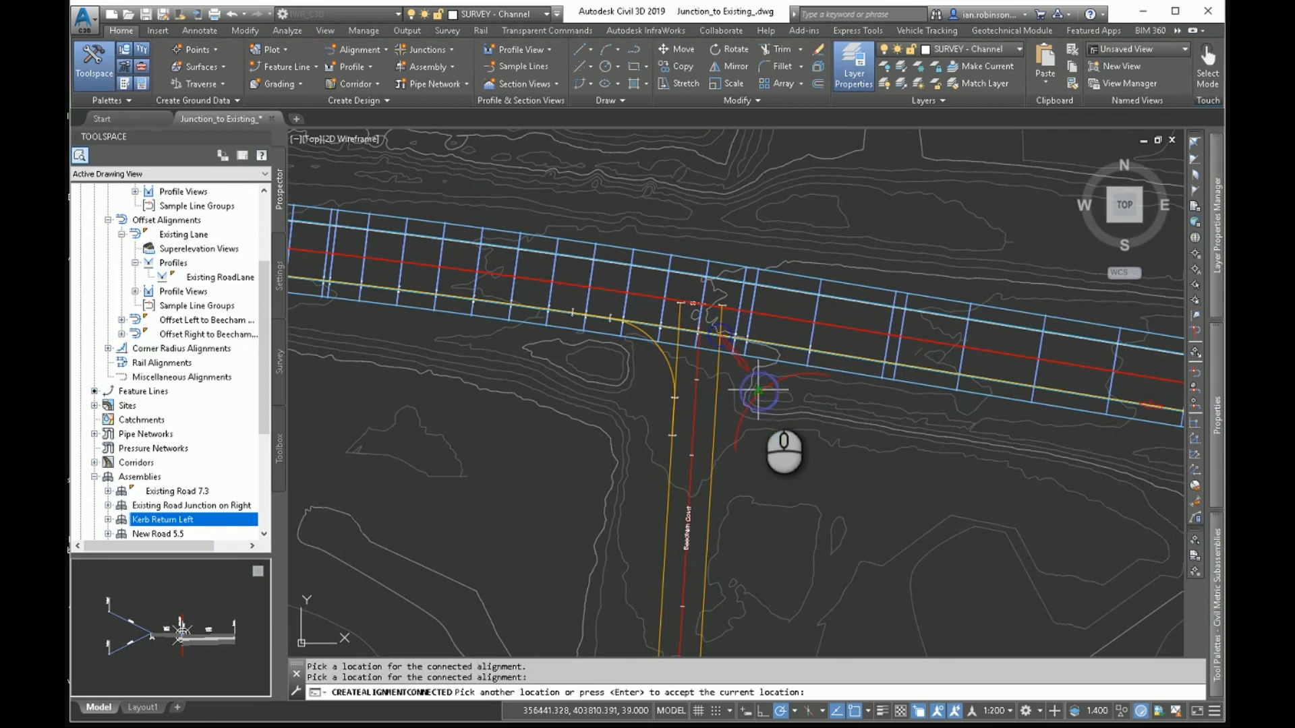
{"action": "key", "text": "Return"}
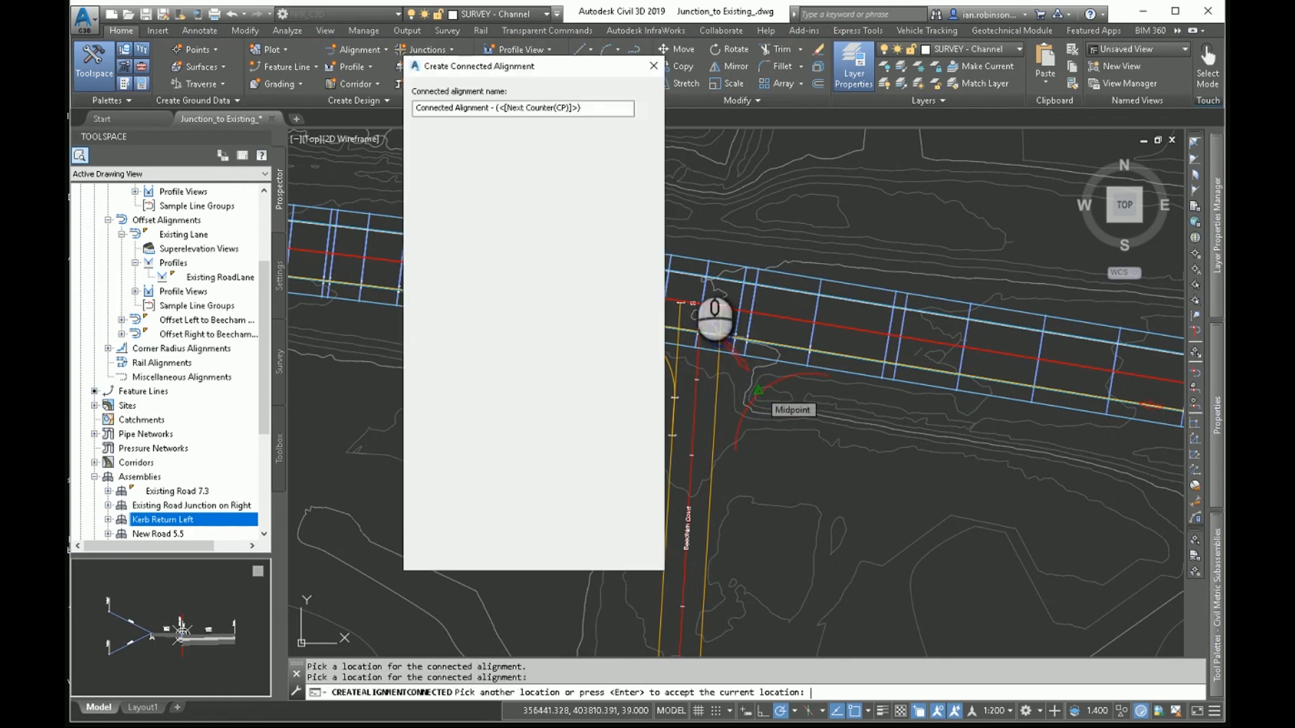
- Name the connected alignment Left KR with a curve radius of 10 m and a connection overlap of 5 m
{"action": "left_click_drag", "start_coordinate": [619, 108], "coordinate": [415, 105]}
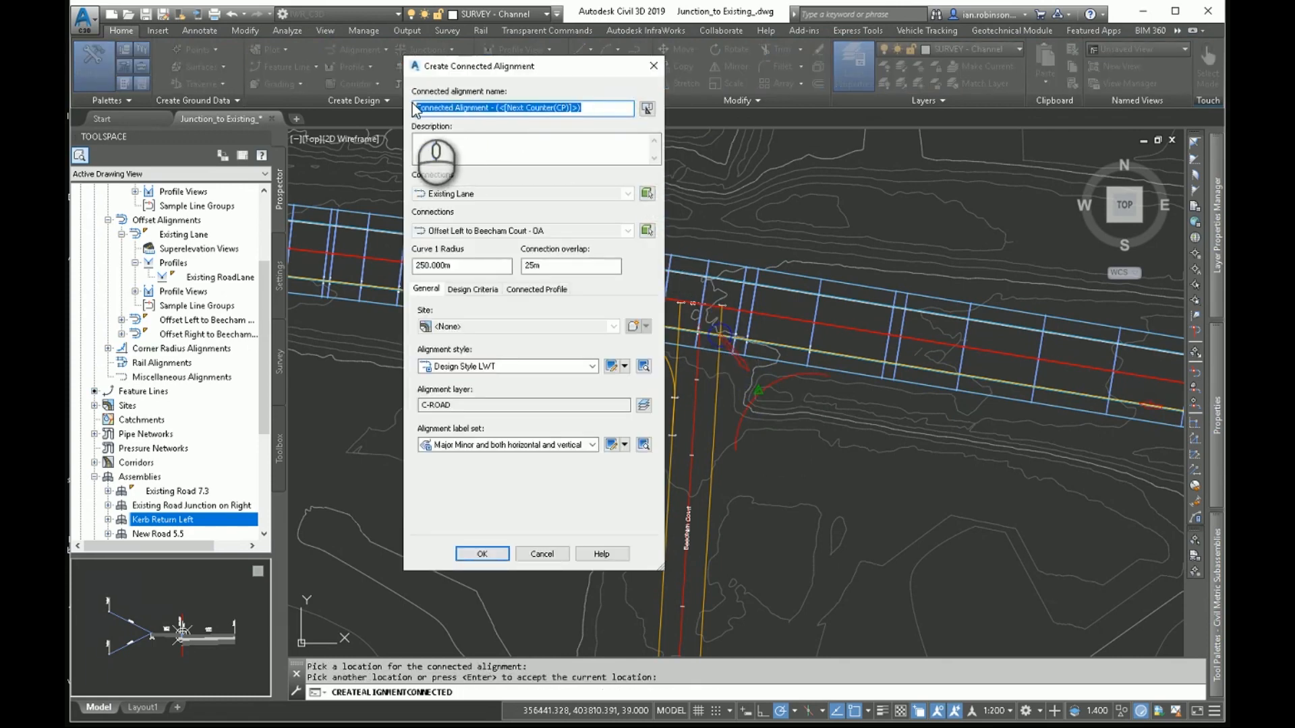
{"action": "type", "text": "Left KR"}
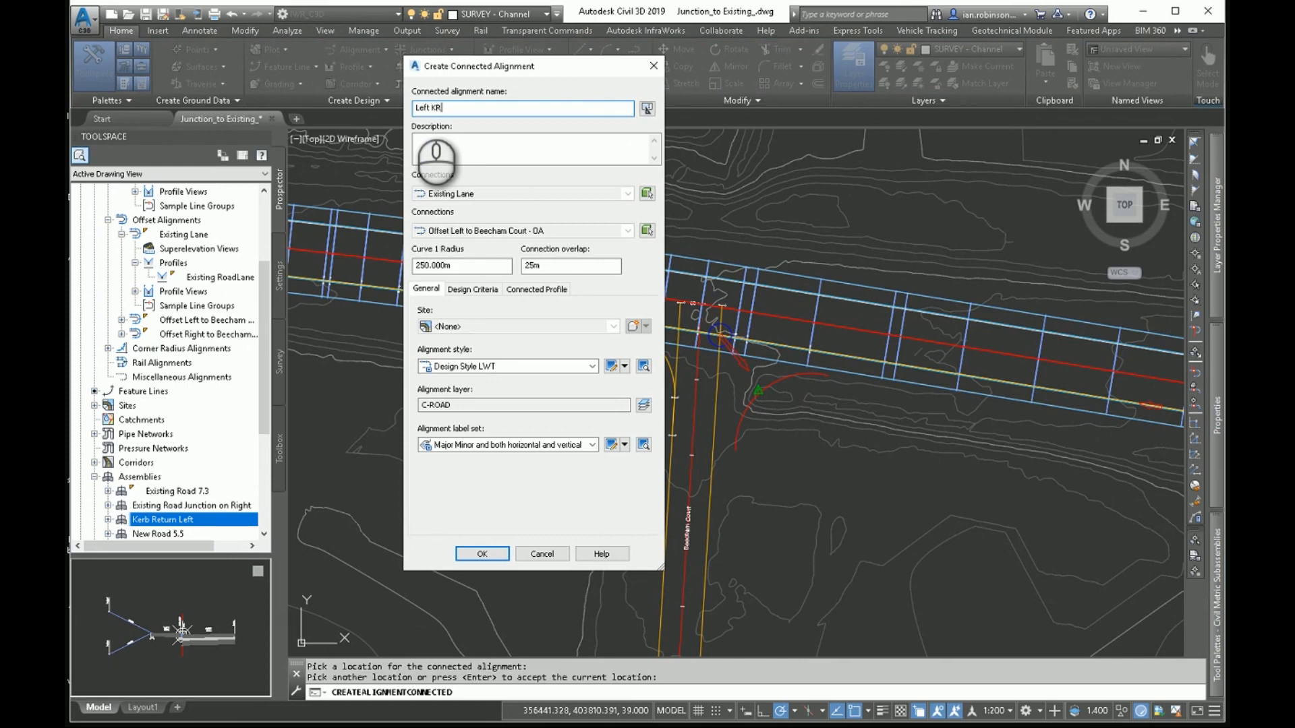
{"action": "left_click_drag", "start_coordinate": [460, 264], "coordinate": [390, 254]}
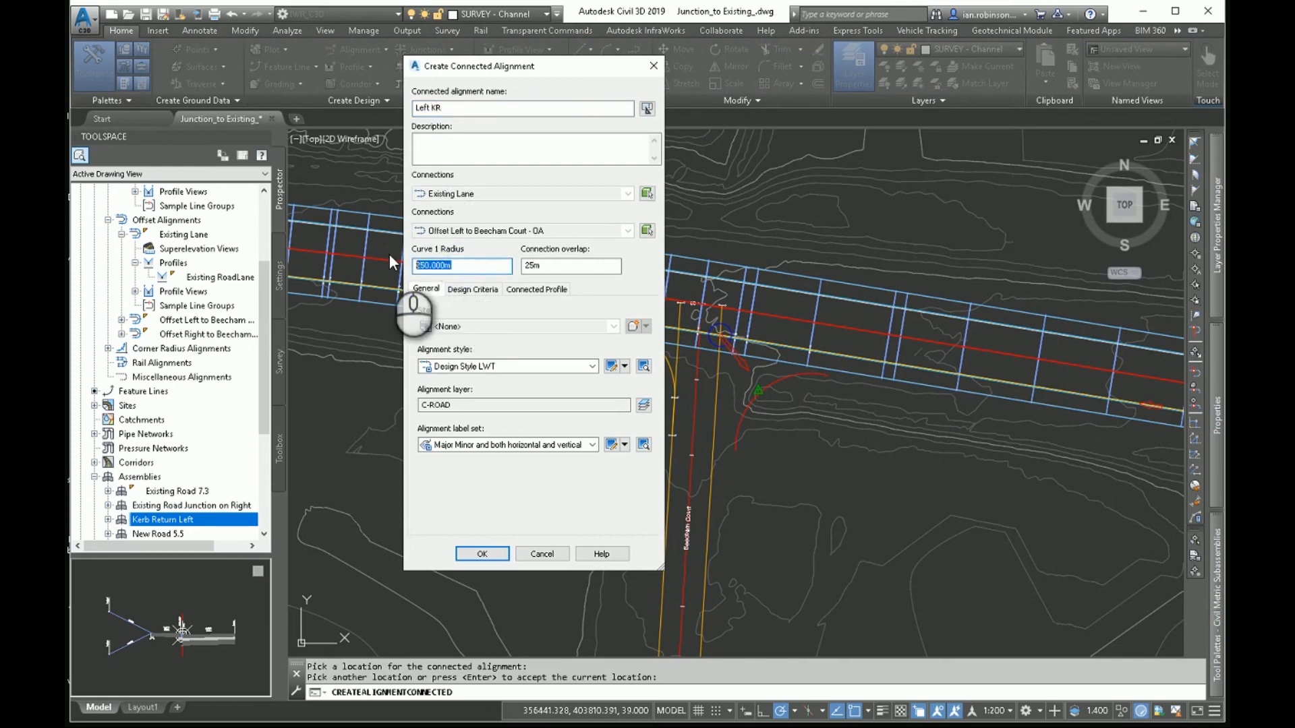
{"action": "type", "text": "10"}
{"action": "left_click", "coordinate": [533, 267]}
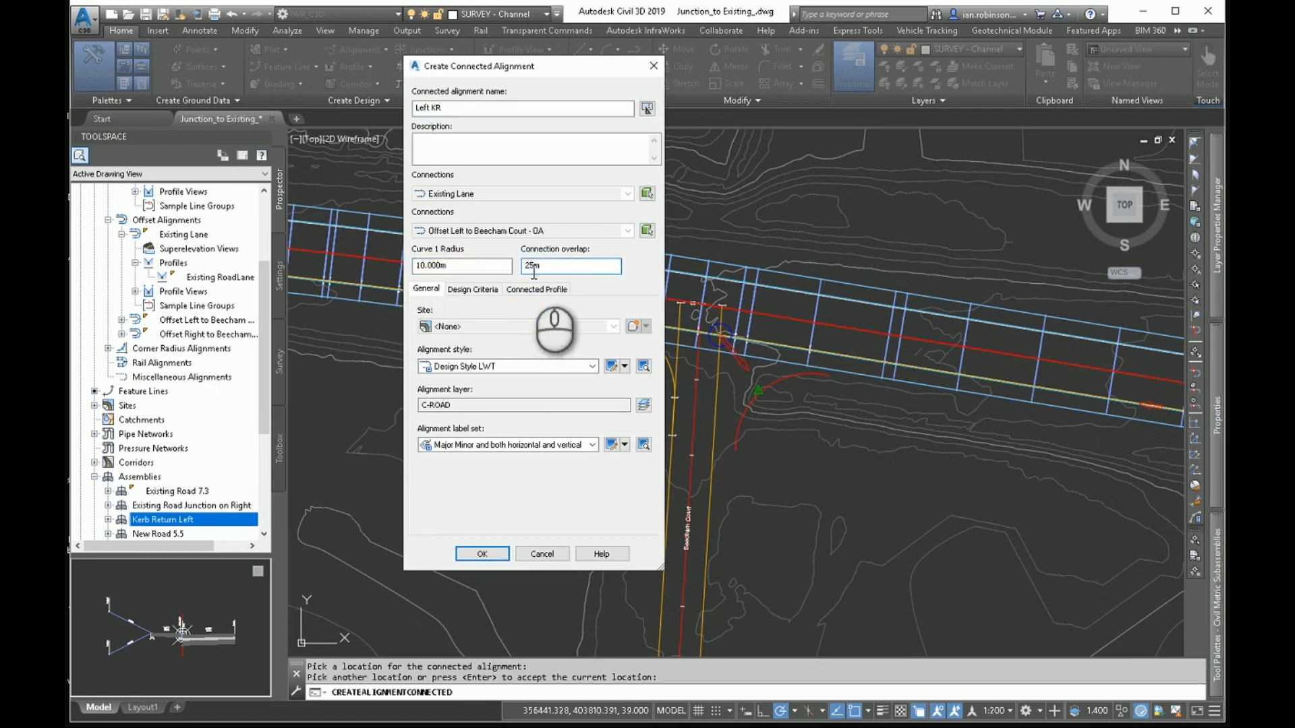
- Give the Left KR alignment the Offsets style and the Geometry Points - Symbols only label set
{"action": "left_click", "coordinate": [497, 367]}
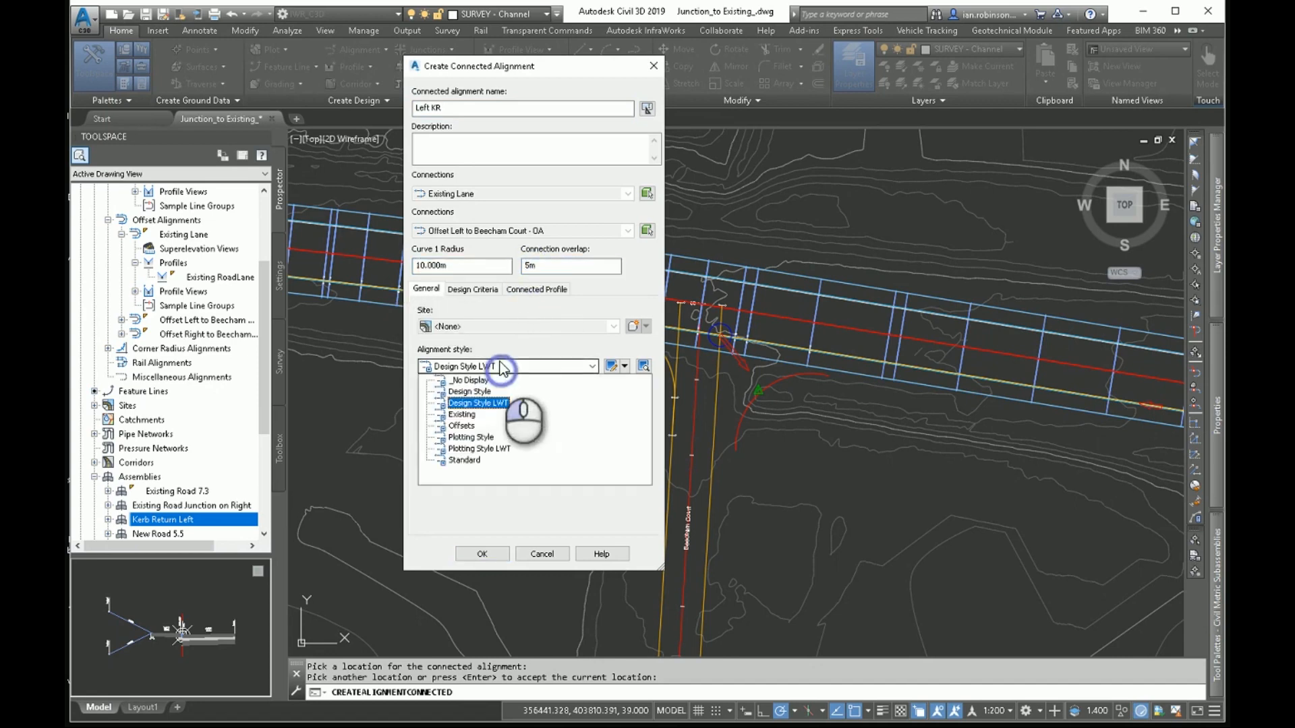
{"action": "left_click", "coordinate": [462, 426]}
{"action": "left_click", "coordinate": [467, 444]}
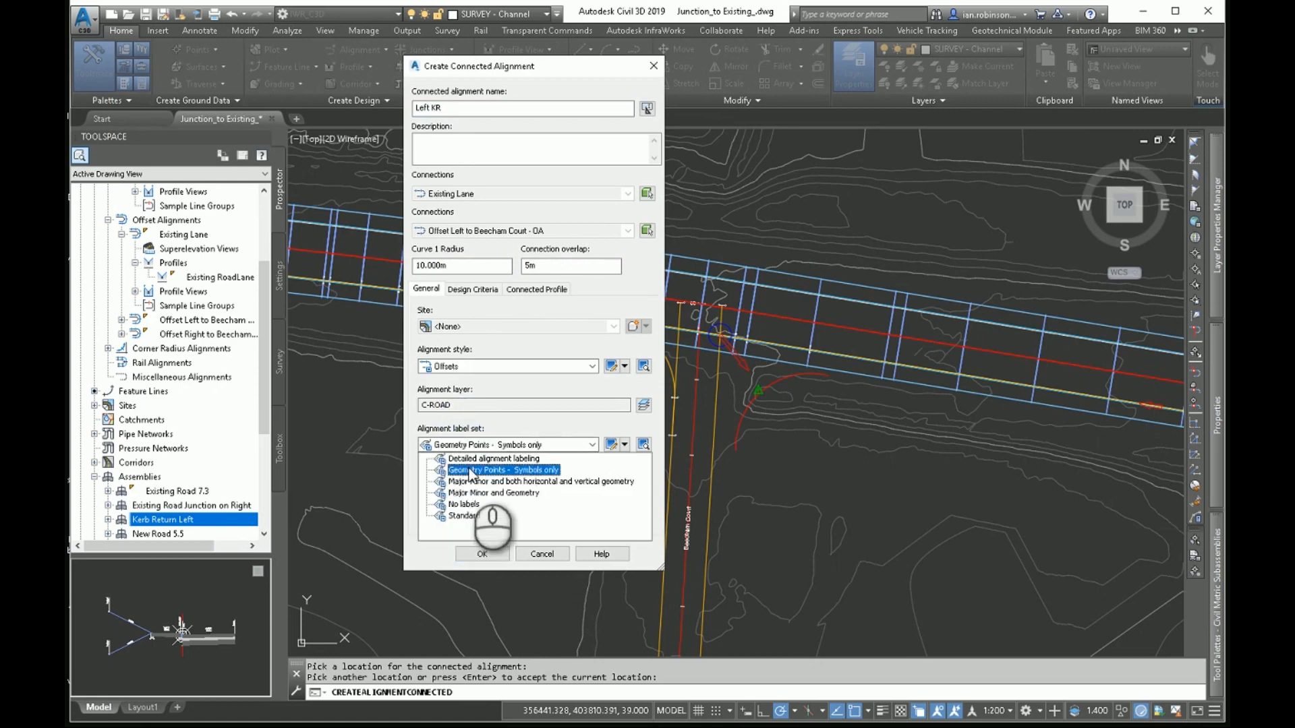
{"action": "left_click", "coordinate": [472, 470]}
- Set the Left KR connected profile's parabola length to 10 m, create the alignment and clear the selection
{"action": "left_click", "coordinate": [532, 289]}
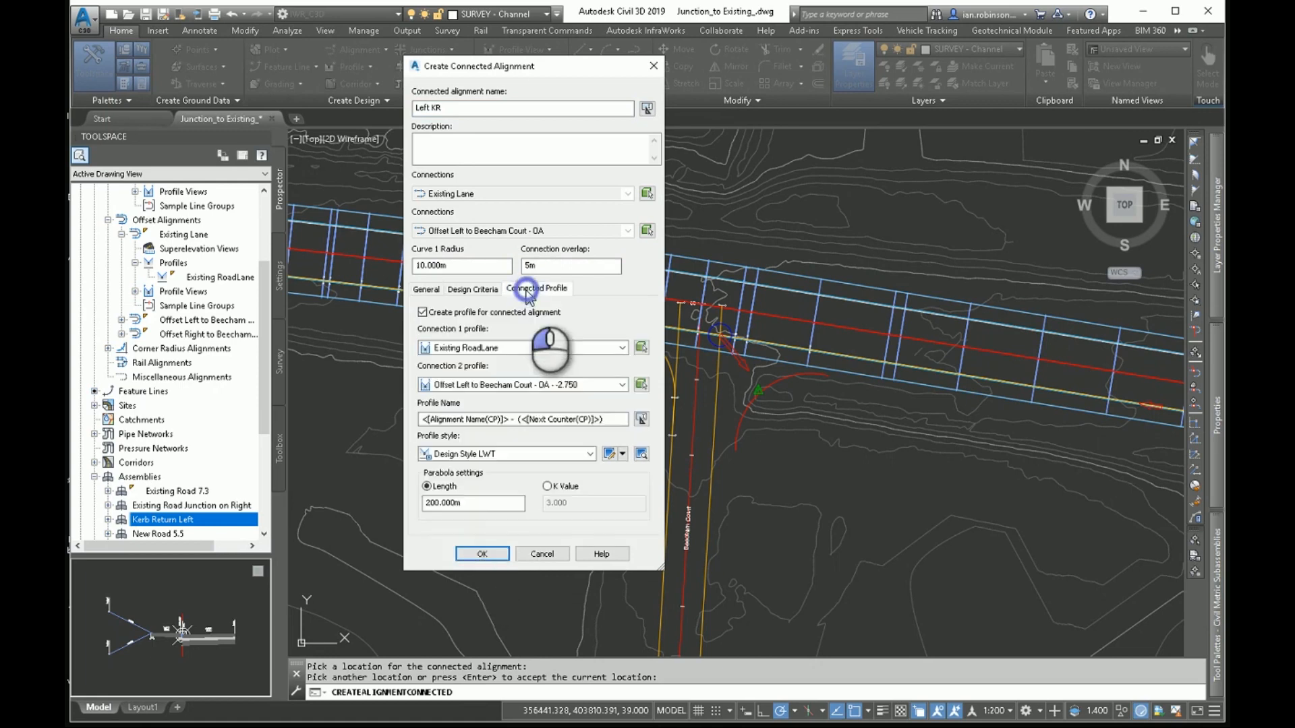
{"action": "left_click_drag", "start_coordinate": [462, 503], "coordinate": [405, 505]}
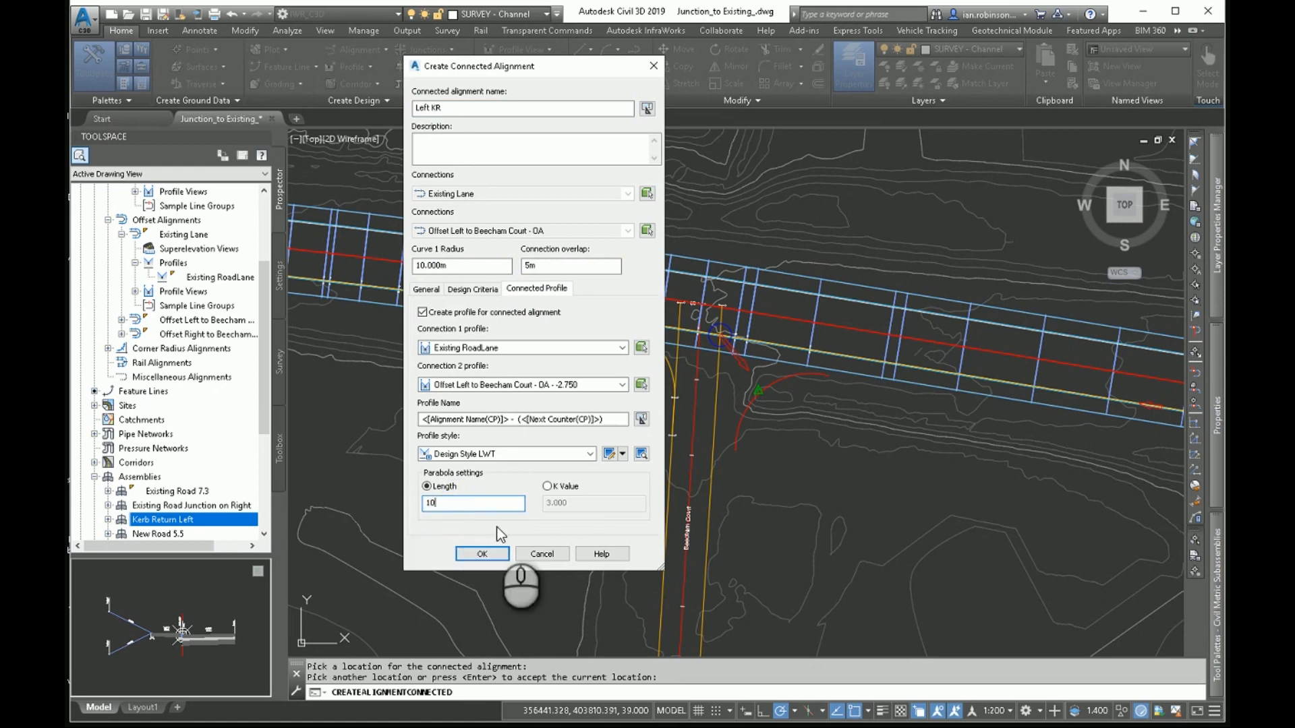
{"action": "left_click", "coordinate": [483, 554]}
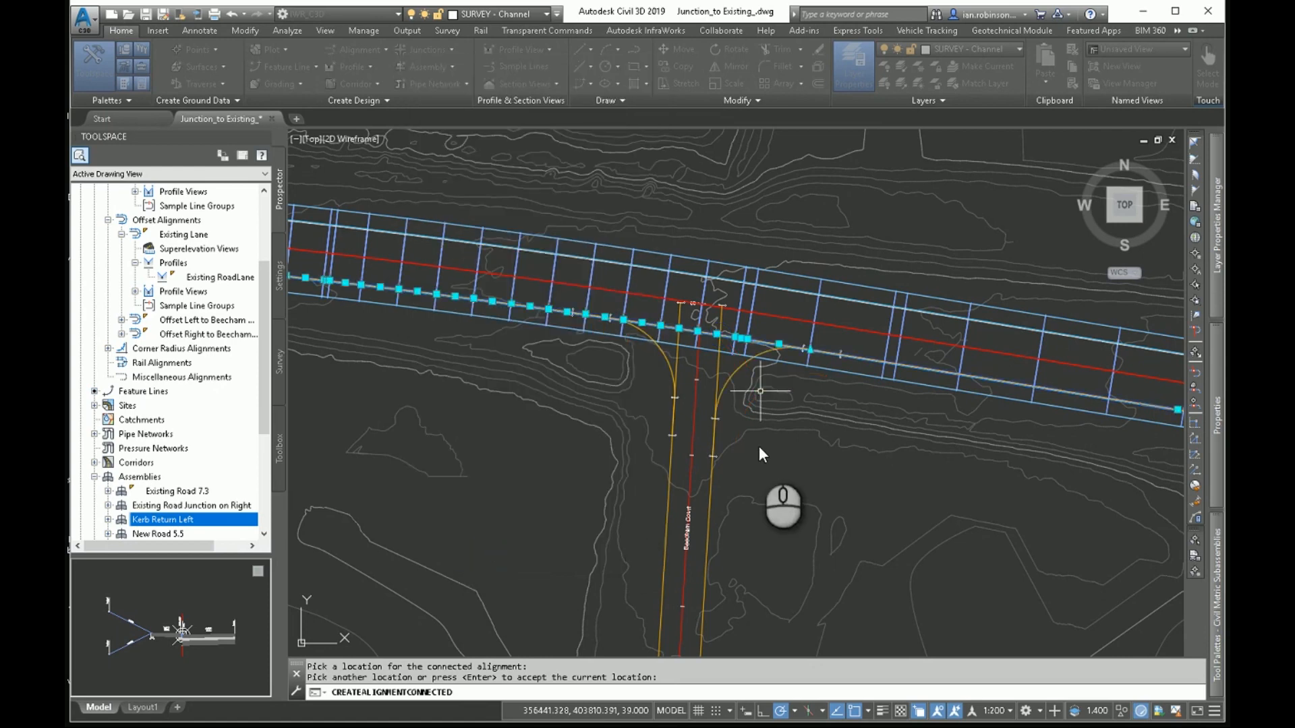
{"action": "right_click", "coordinate": [754, 391]}
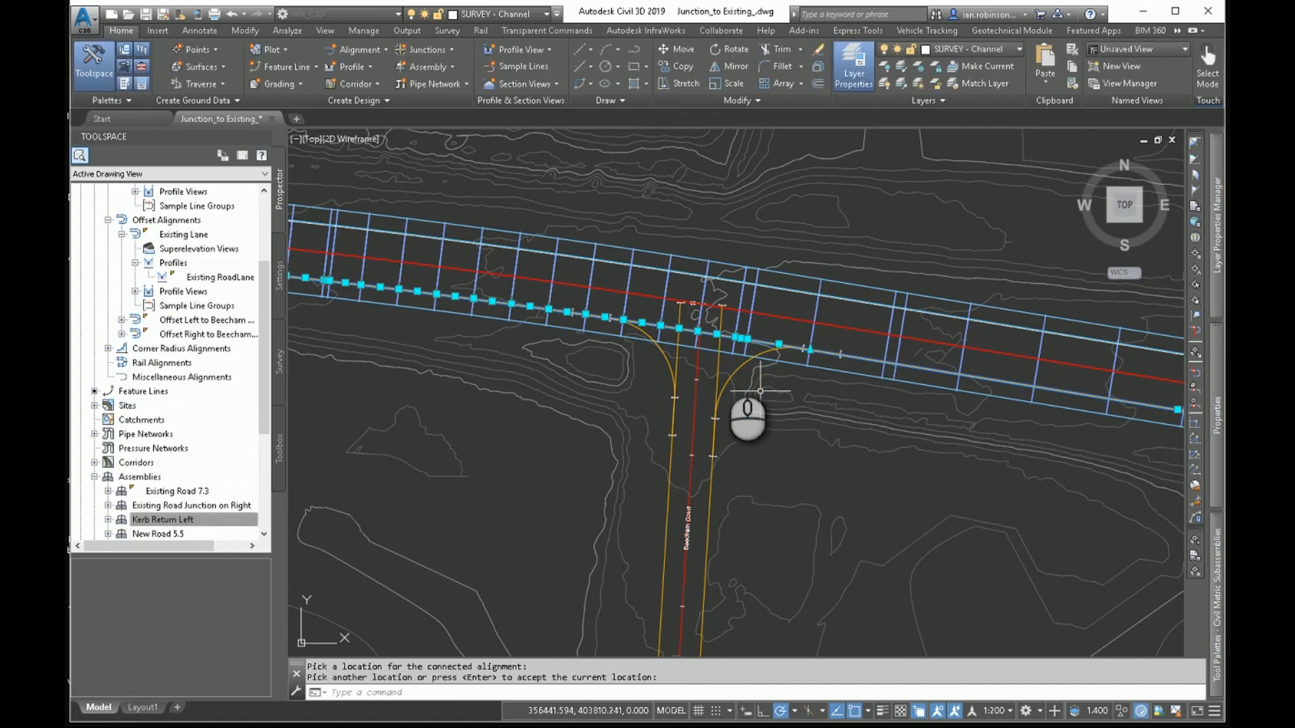
{"action": "key", "text": "Escape"}
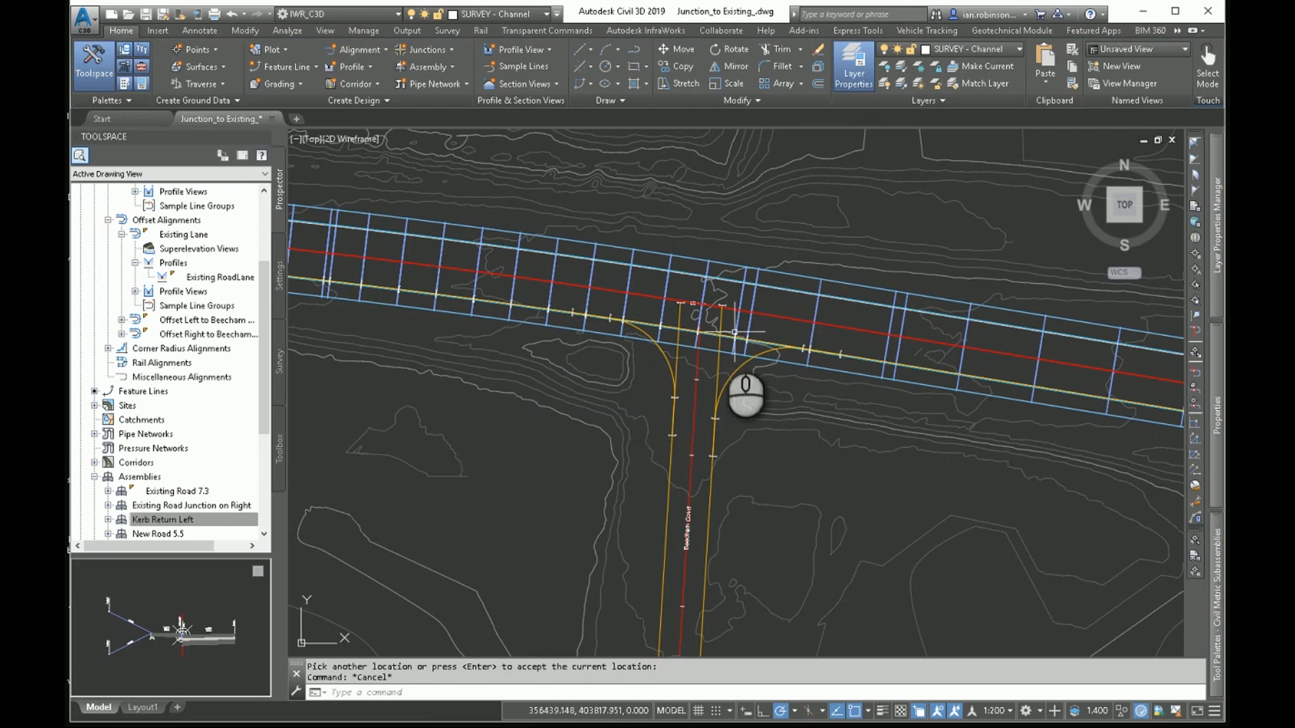
- Review the chainage range of the Existing Road 7.3 region in the Existing Road corridor properties without changing anything
{"action": "mouse_move", "coordinate": [727, 328]}
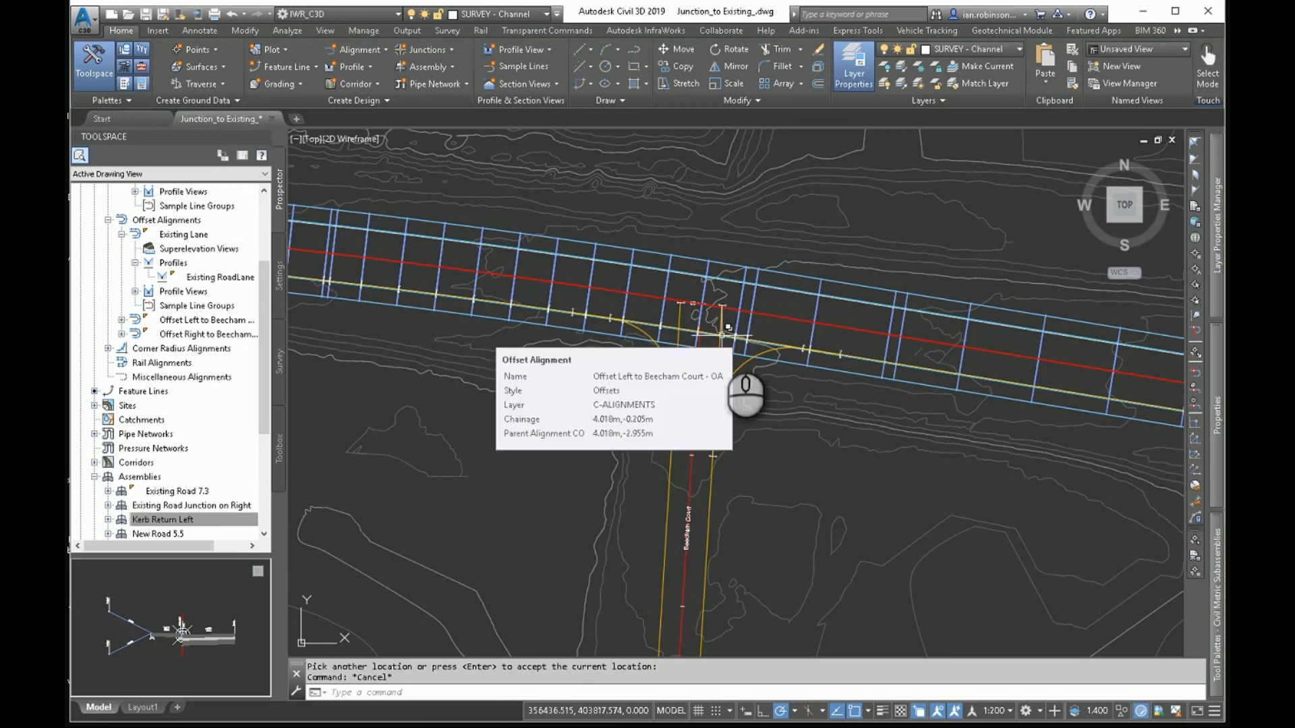
{"action": "left_click", "coordinate": [565, 239]}
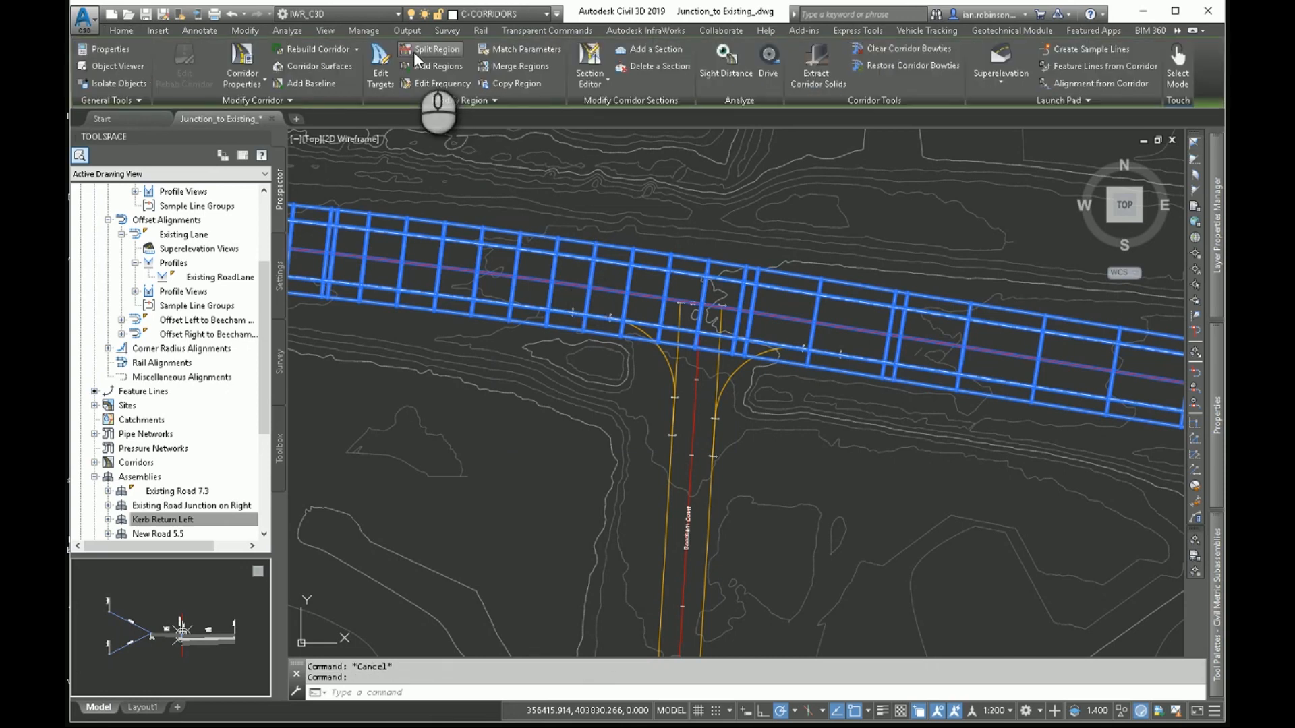
{"action": "left_click", "coordinate": [253, 61]}
{"action": "left_click", "coordinate": [243, 65]}
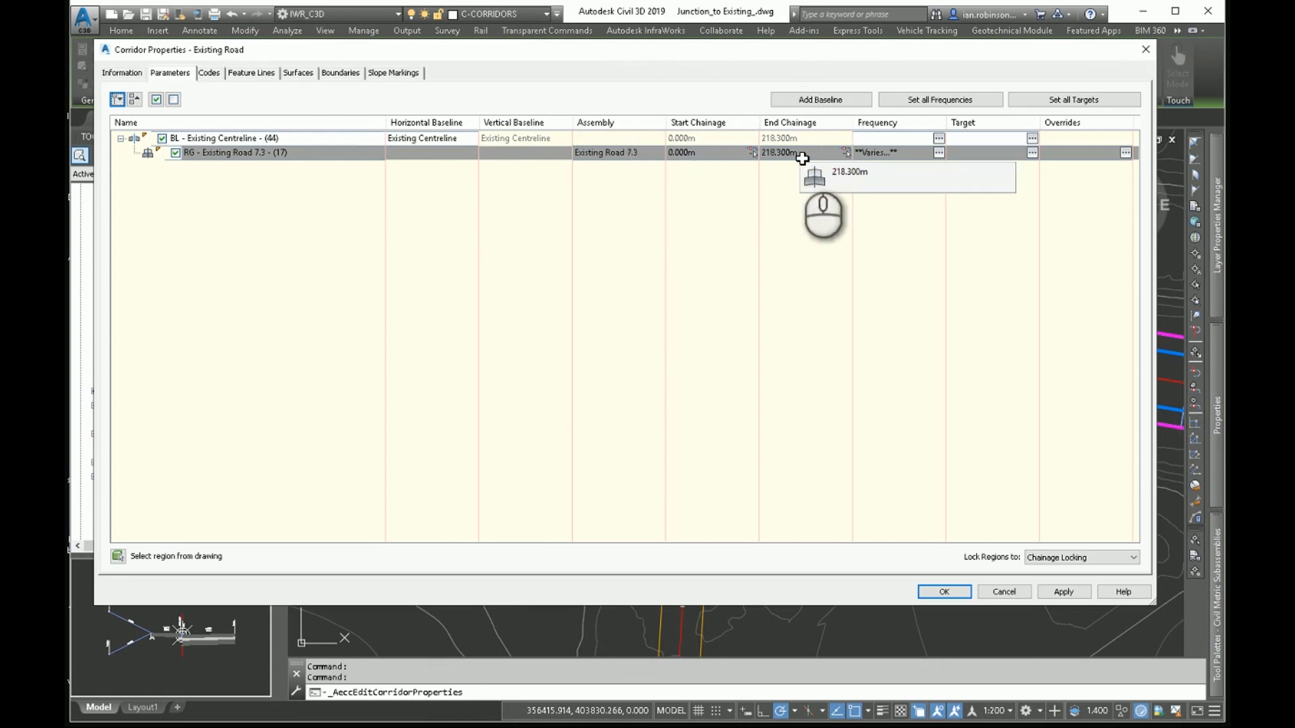
{"action": "left_click", "coordinate": [1004, 593]}
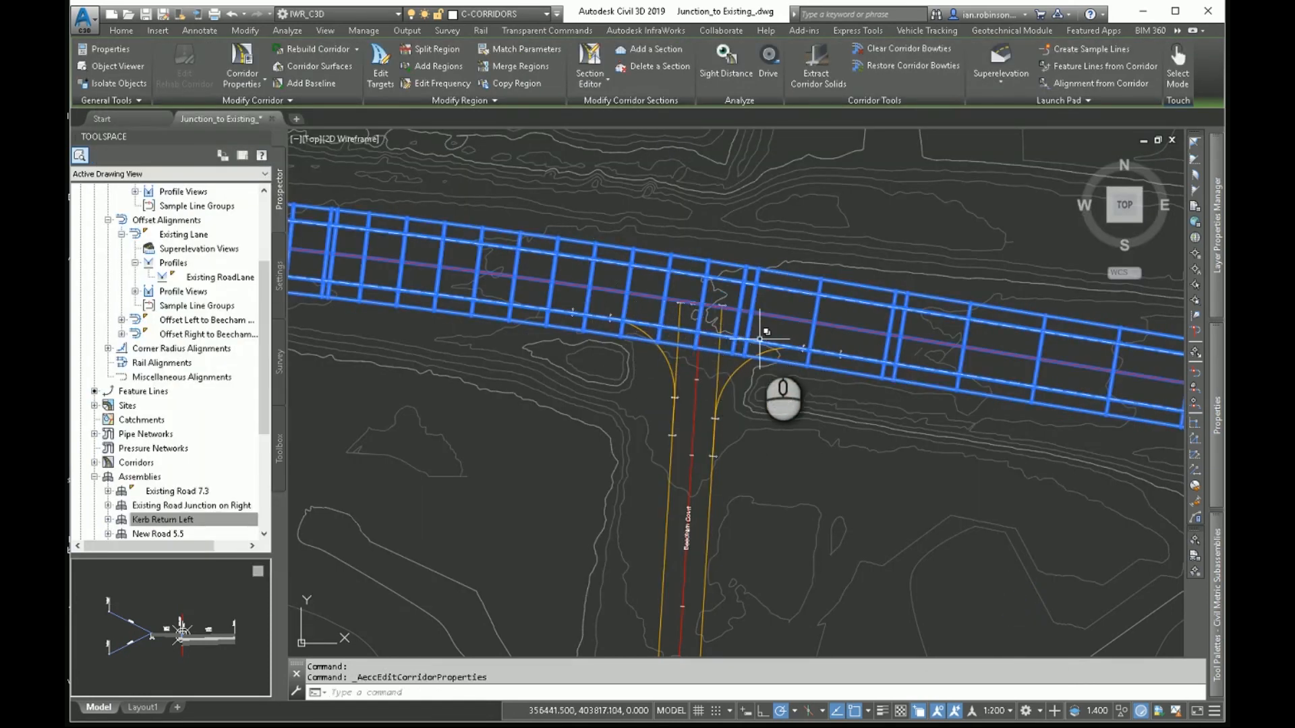
- Split the Existing Road corridor region at the geometry point beside the west kerb return's tangent, at chainage 93.244 m
{"action": "left_click", "coordinate": [447, 54]}
{"action": "left_click", "coordinate": [681, 314]}
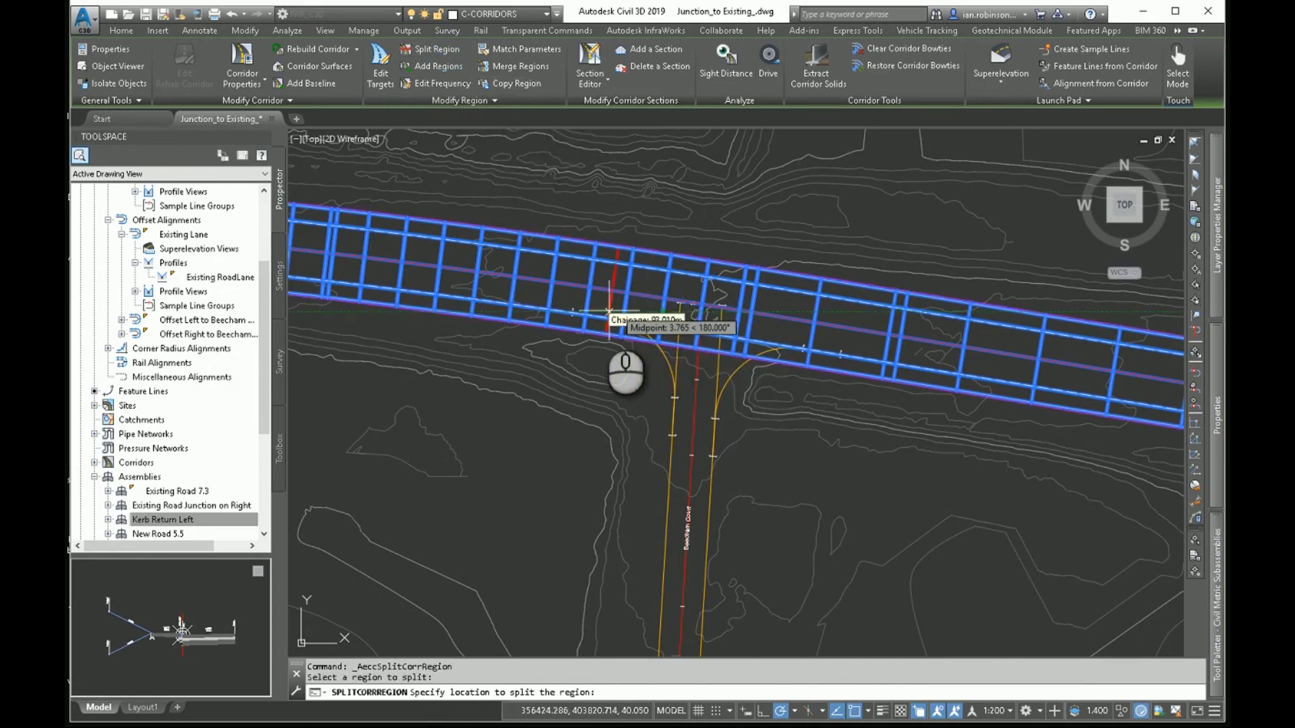
{"action": "scroll", "coordinate": [609, 316], "scroll_direction": "up", "scroll_amount": 5}
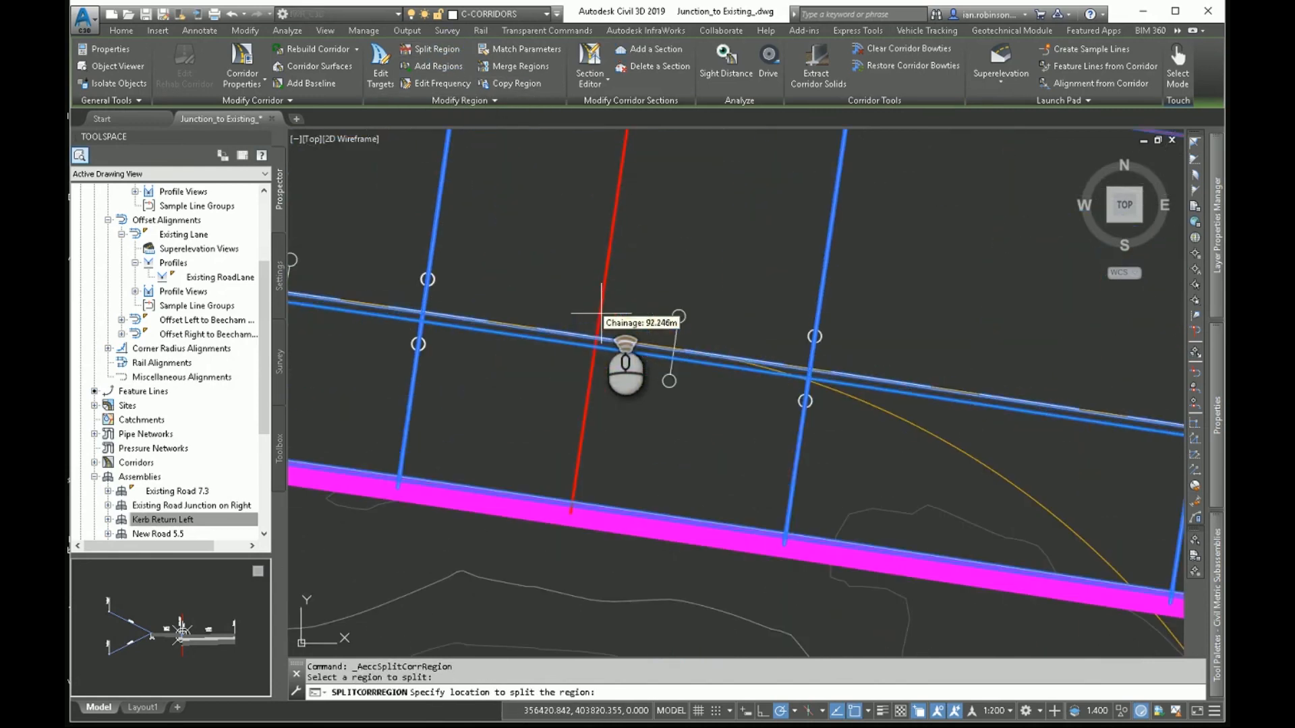
{"action": "left_click", "coordinate": [679, 316]}
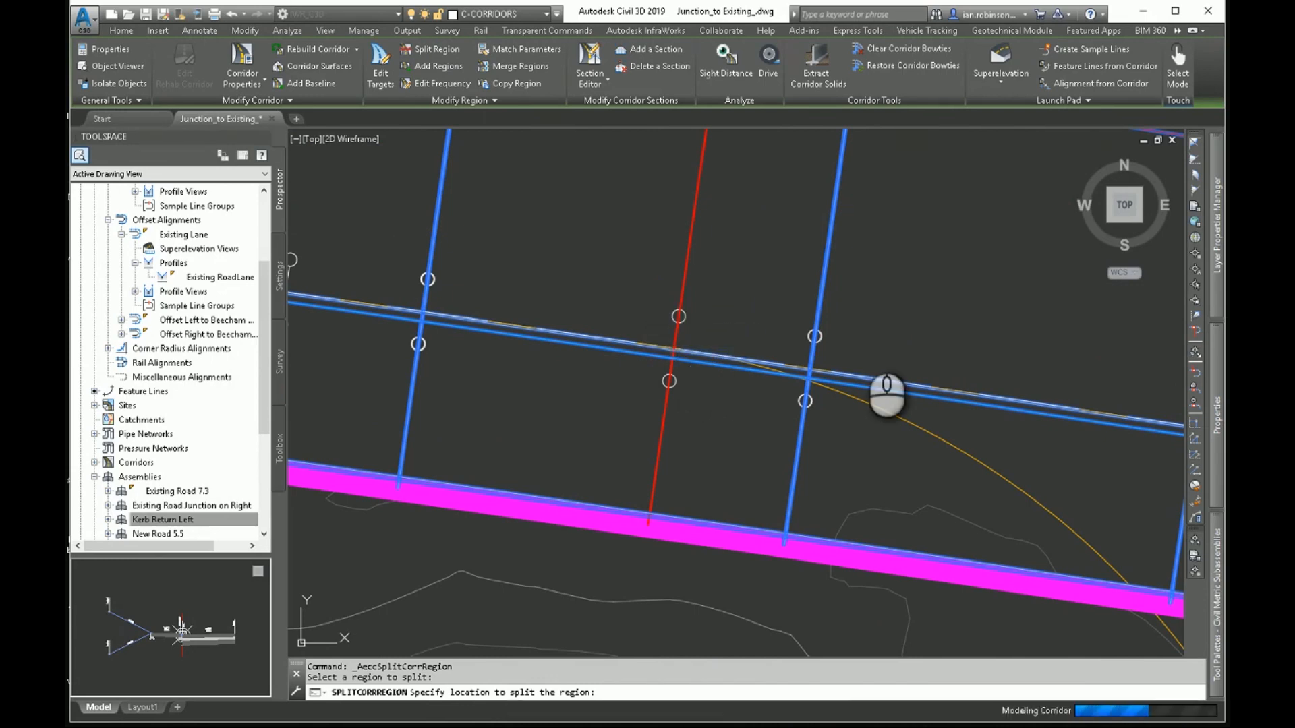
- Split the Existing Road corridor region again at the geometry point beside the east kerb return's tangent, at chainage 119.075 m
{"action": "scroll", "coordinate": [865, 339], "scroll_direction": "down", "scroll_amount": 5}
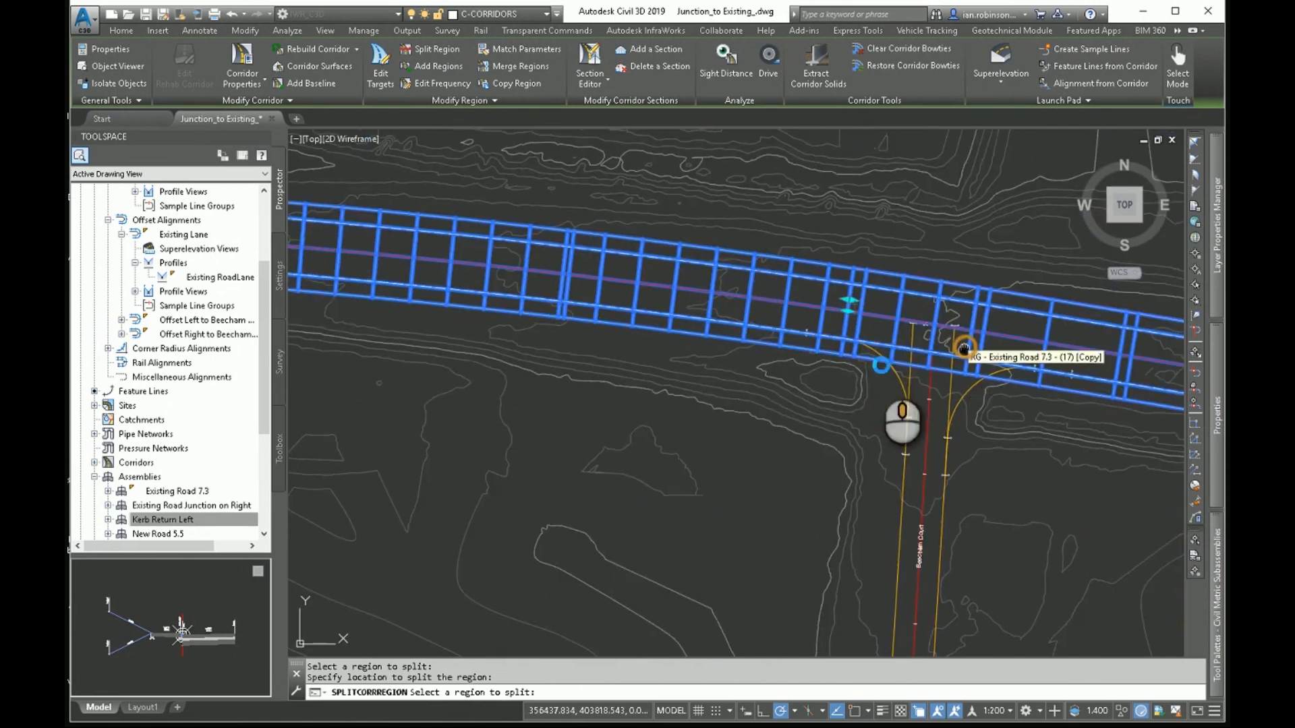
{"action": "left_click", "coordinate": [769, 342]}
{"action": "scroll", "coordinate": [774, 351], "scroll_direction": "up", "scroll_amount": 5}
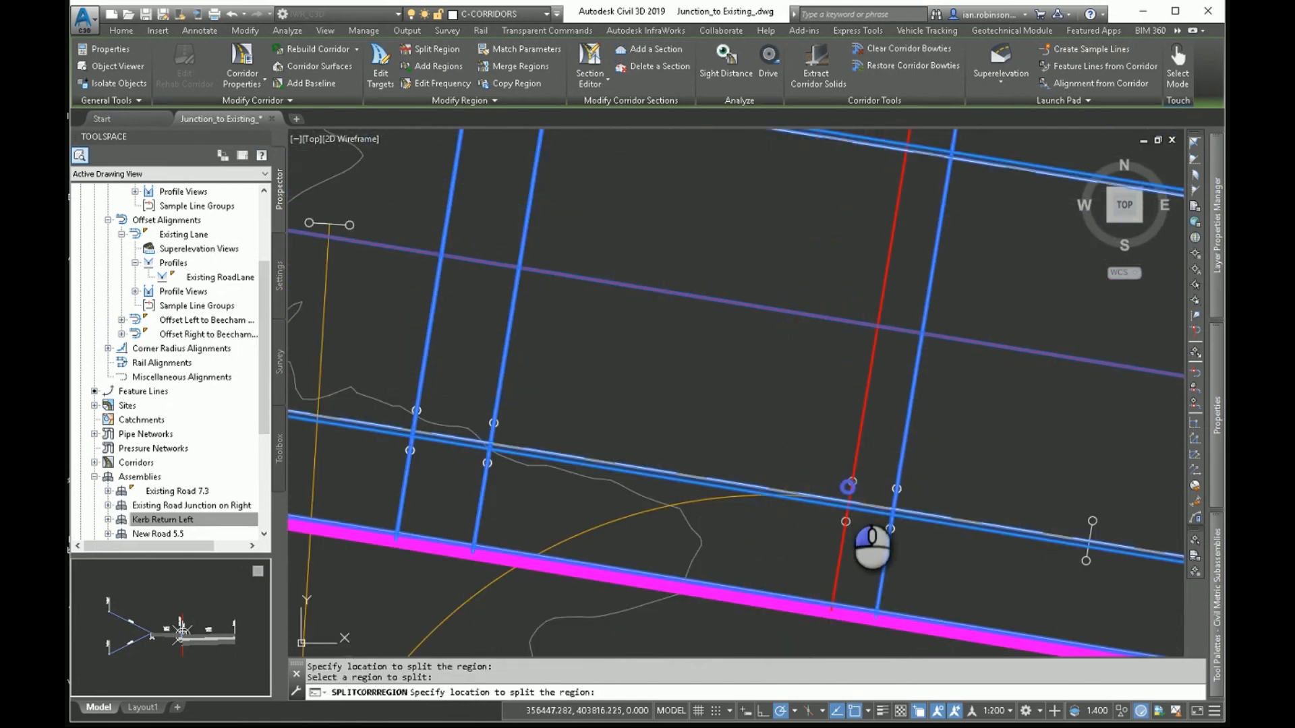
{"action": "left_click", "coordinate": [847, 487]}
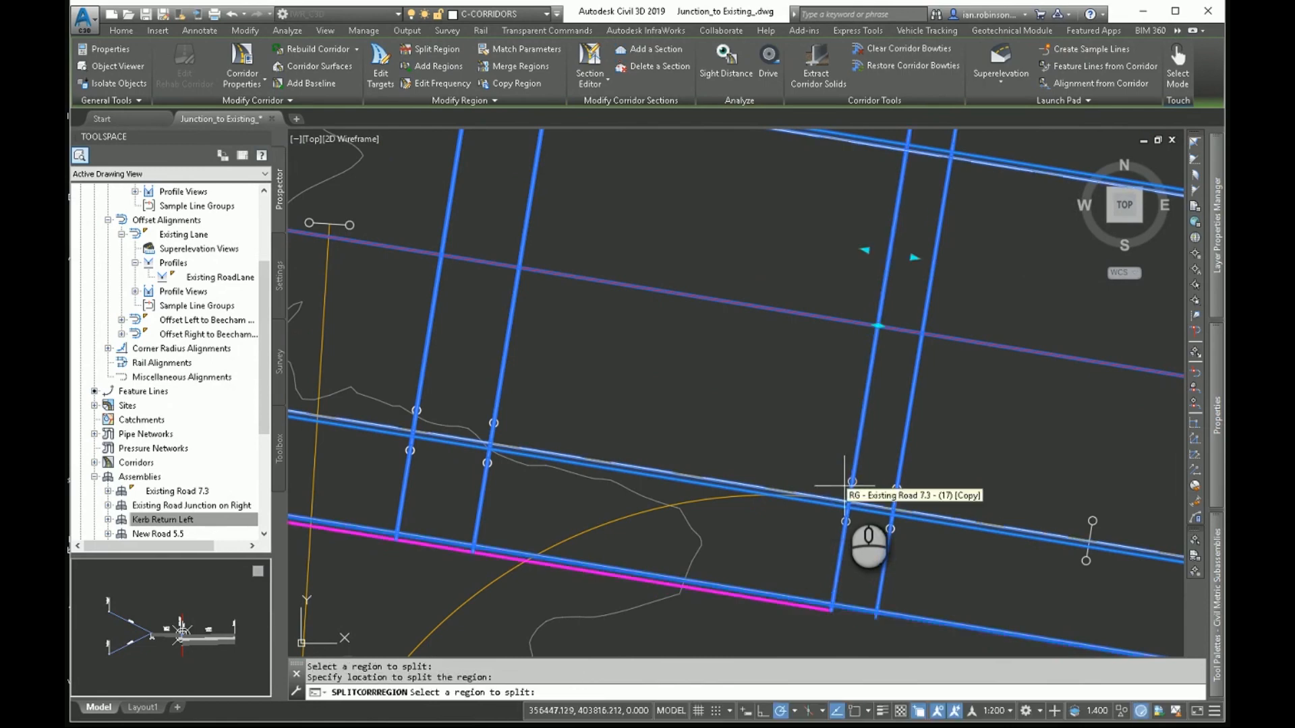
{"action": "scroll", "coordinate": [817, 476], "scroll_direction": "down", "scroll_amount": 4}
{"action": "middle_click_drag", "start_coordinate": [611, 442], "coordinate": [765, 421]}
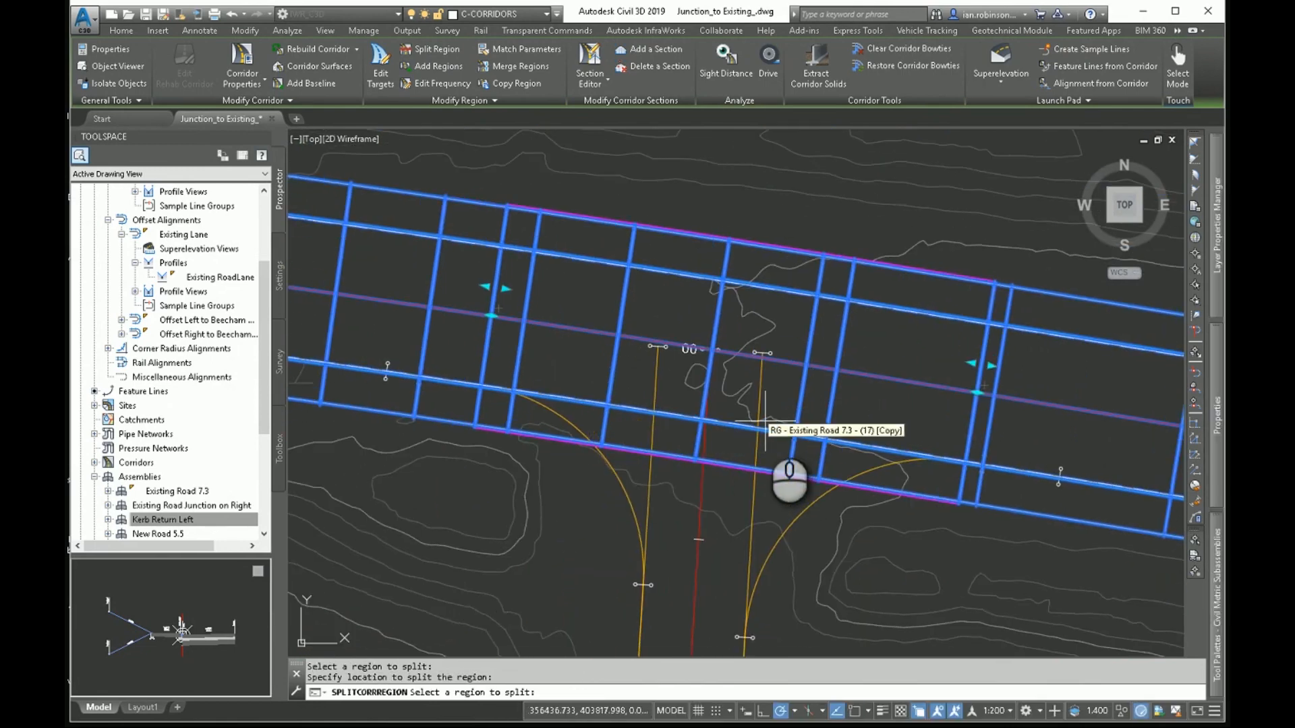
{"action": "key", "text": "Escape"}
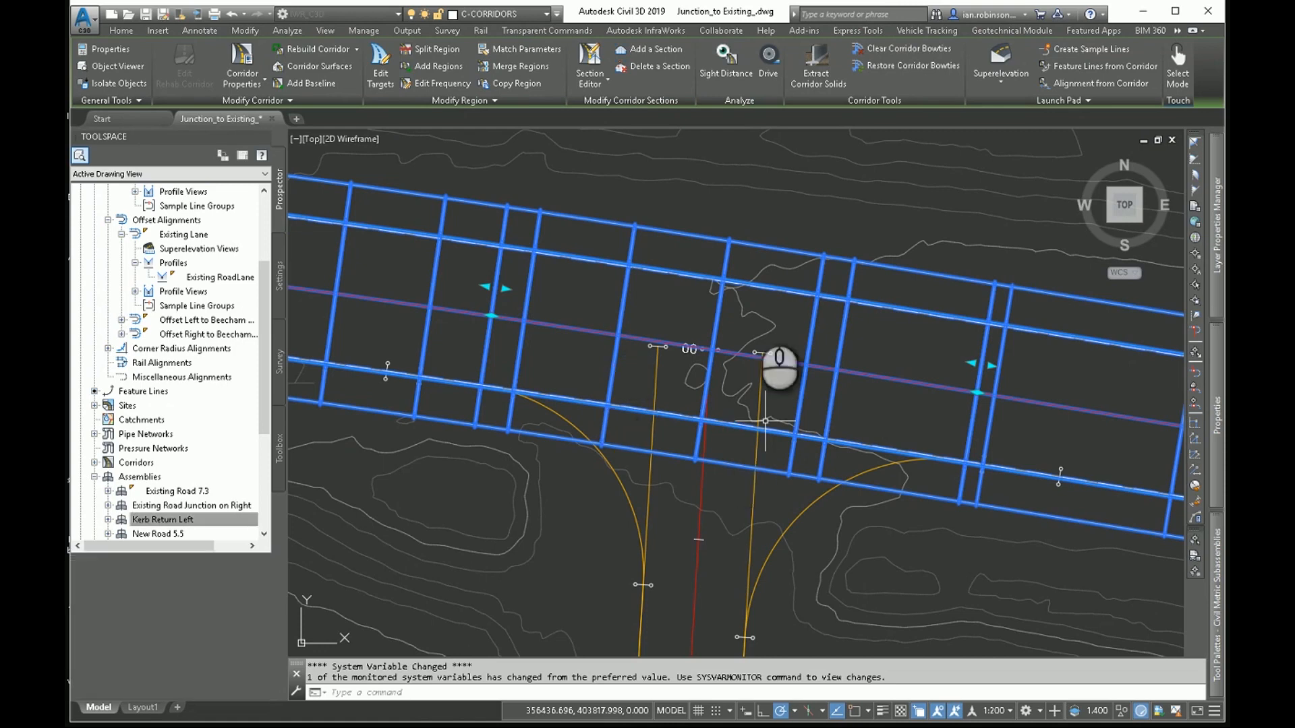
- Assign the Existing Road Junction on Right assembly to the middle Existing Road region and rebuild the corridor
{"action": "left_click", "coordinate": [241, 64]}
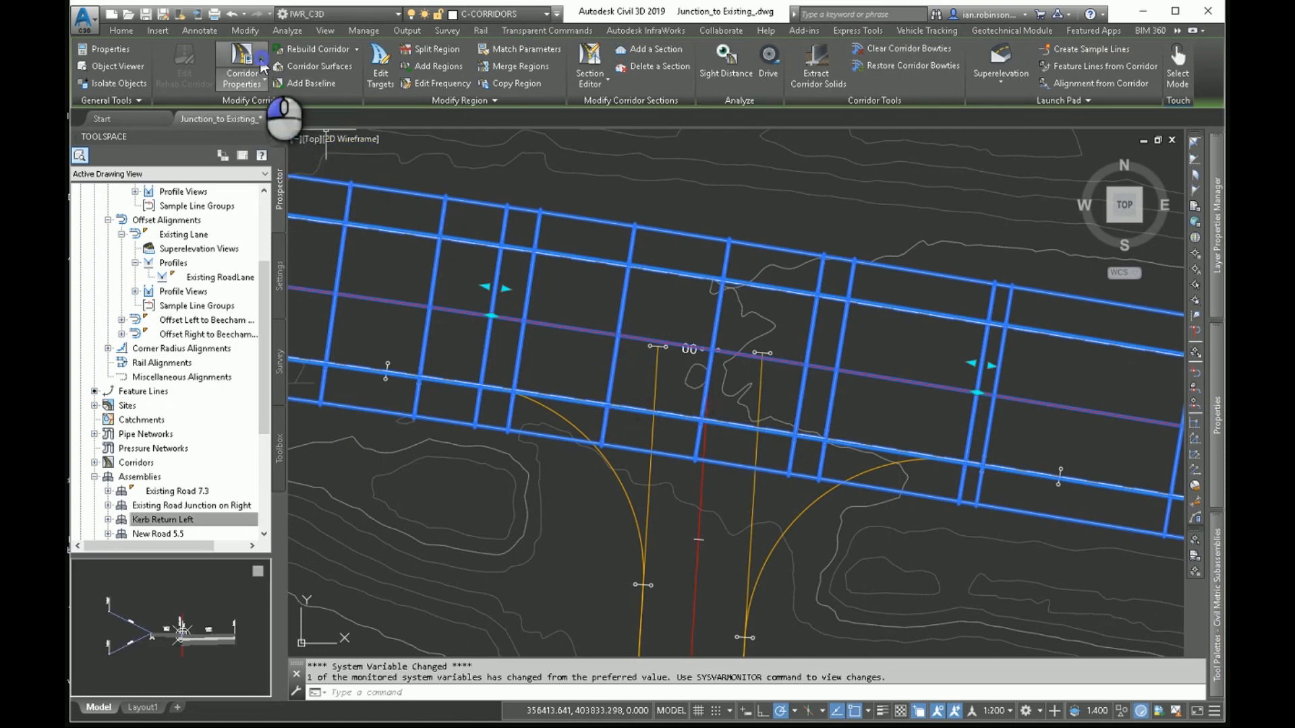
{"action": "left_click", "coordinate": [594, 287]}
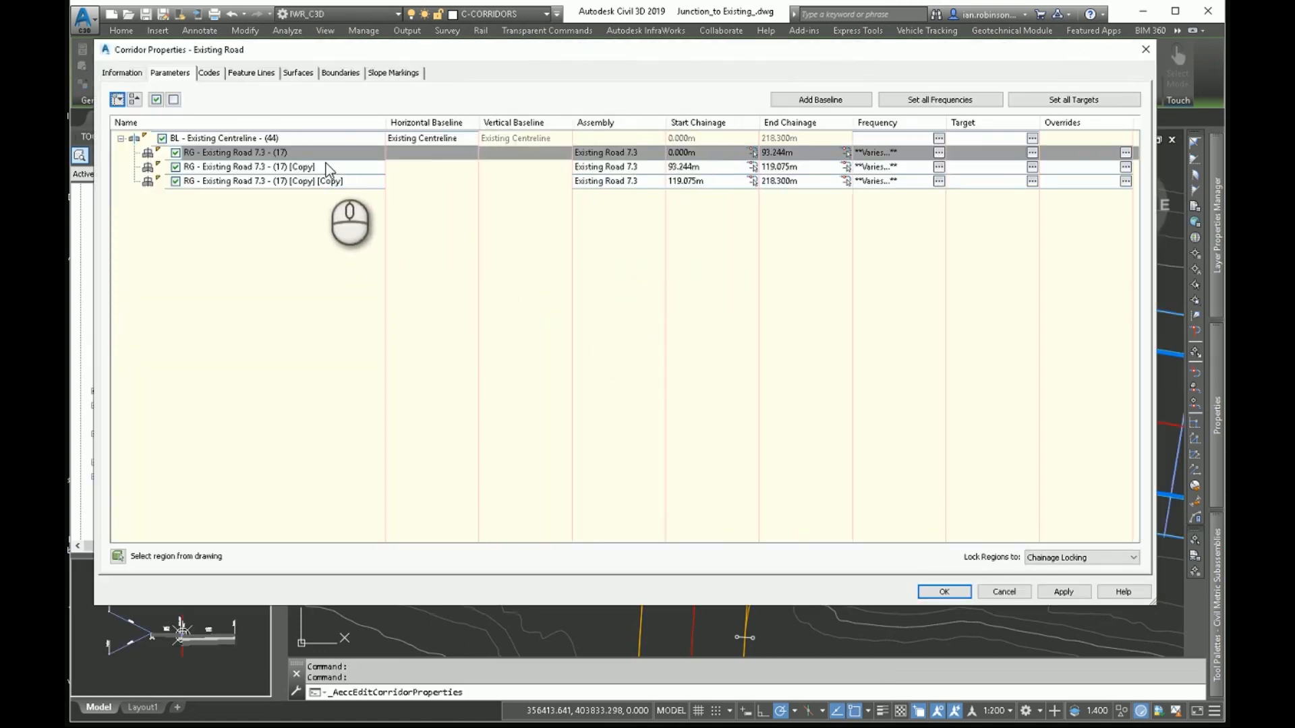
{"action": "double_click", "coordinate": [602, 167]}
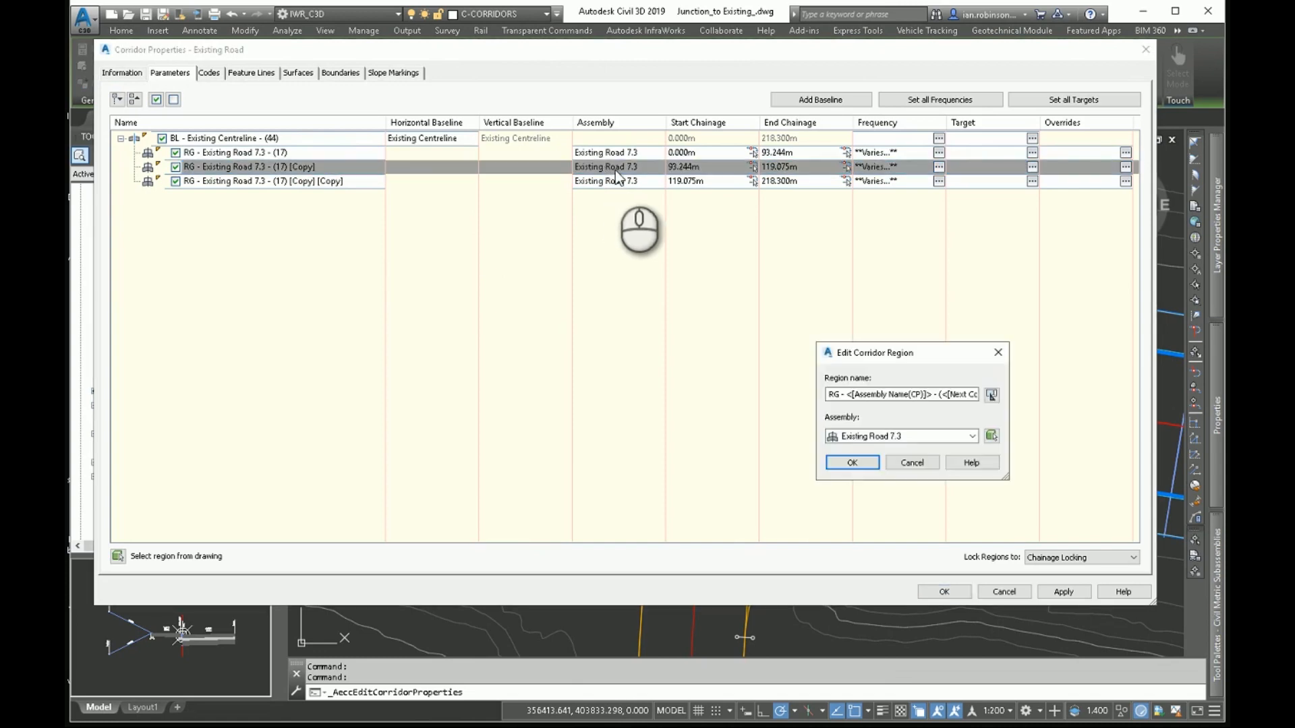
{"action": "left_click", "coordinate": [907, 436]}
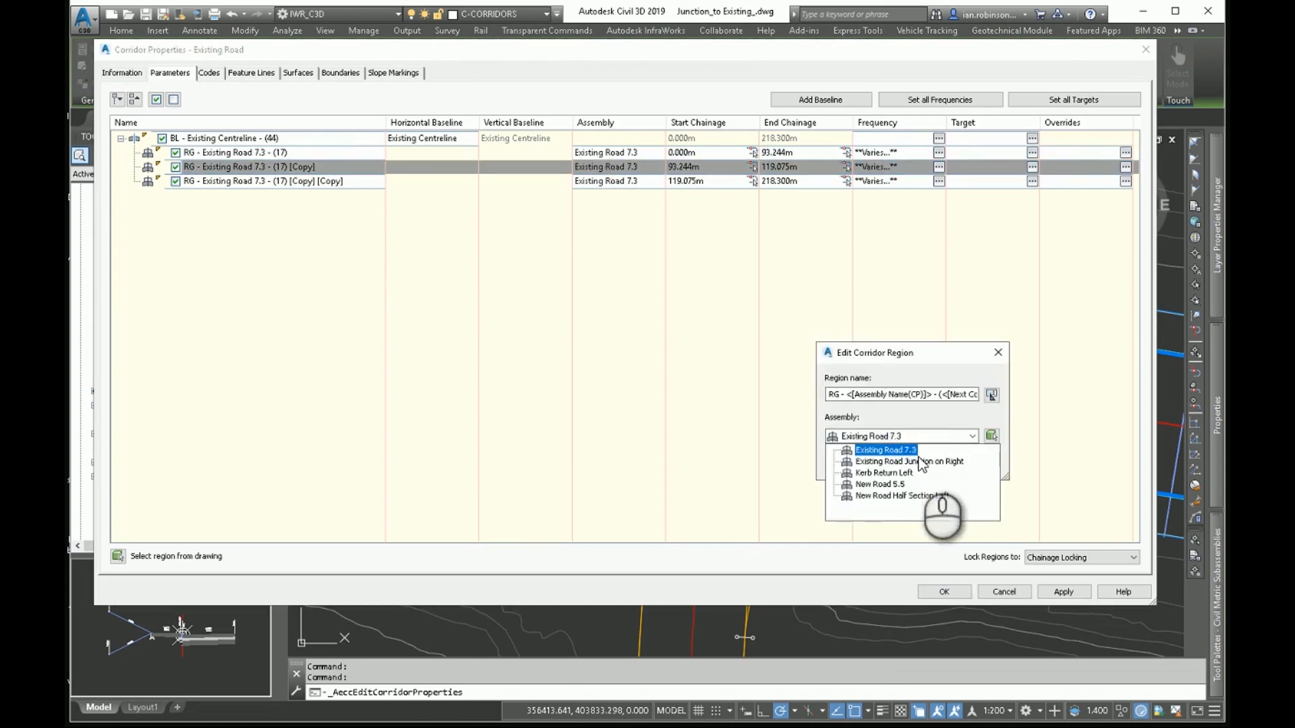
{"action": "left_click", "coordinate": [924, 462]}
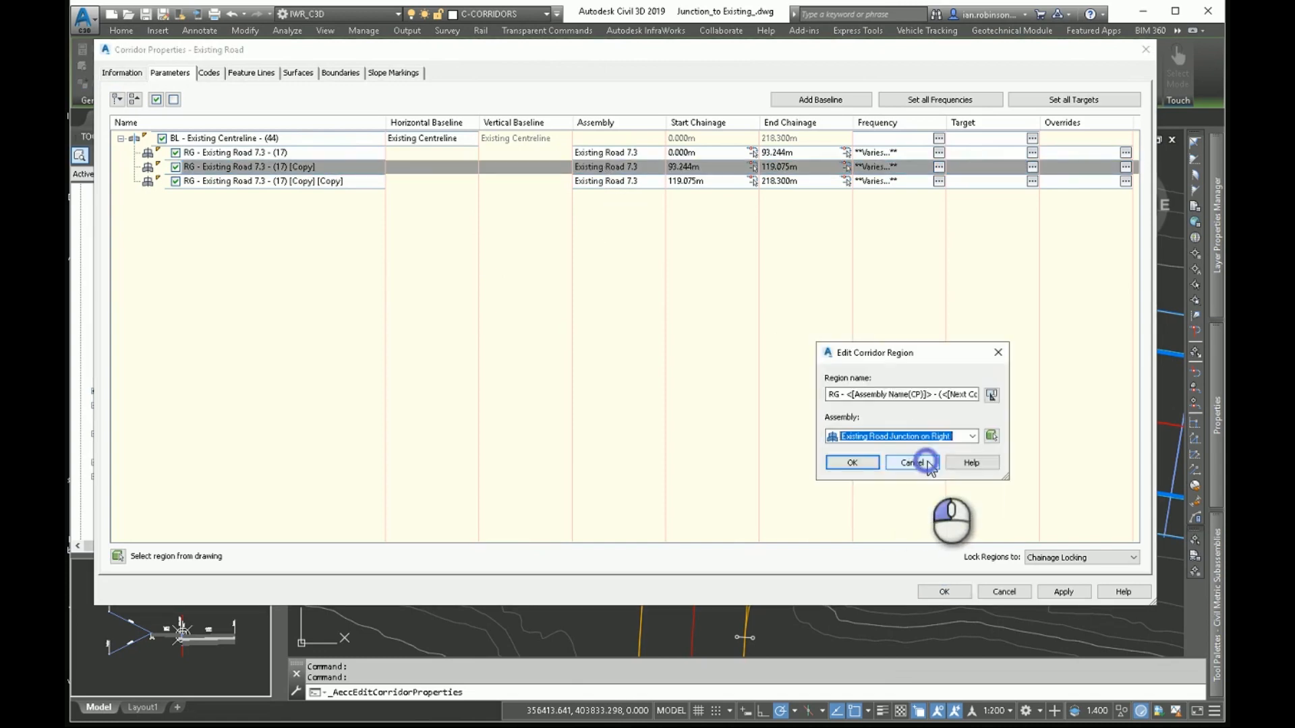
{"action": "left_click", "coordinate": [869, 464]}
{"action": "left_click", "coordinate": [944, 592]}
{"action": "left_click", "coordinate": [577, 337]}
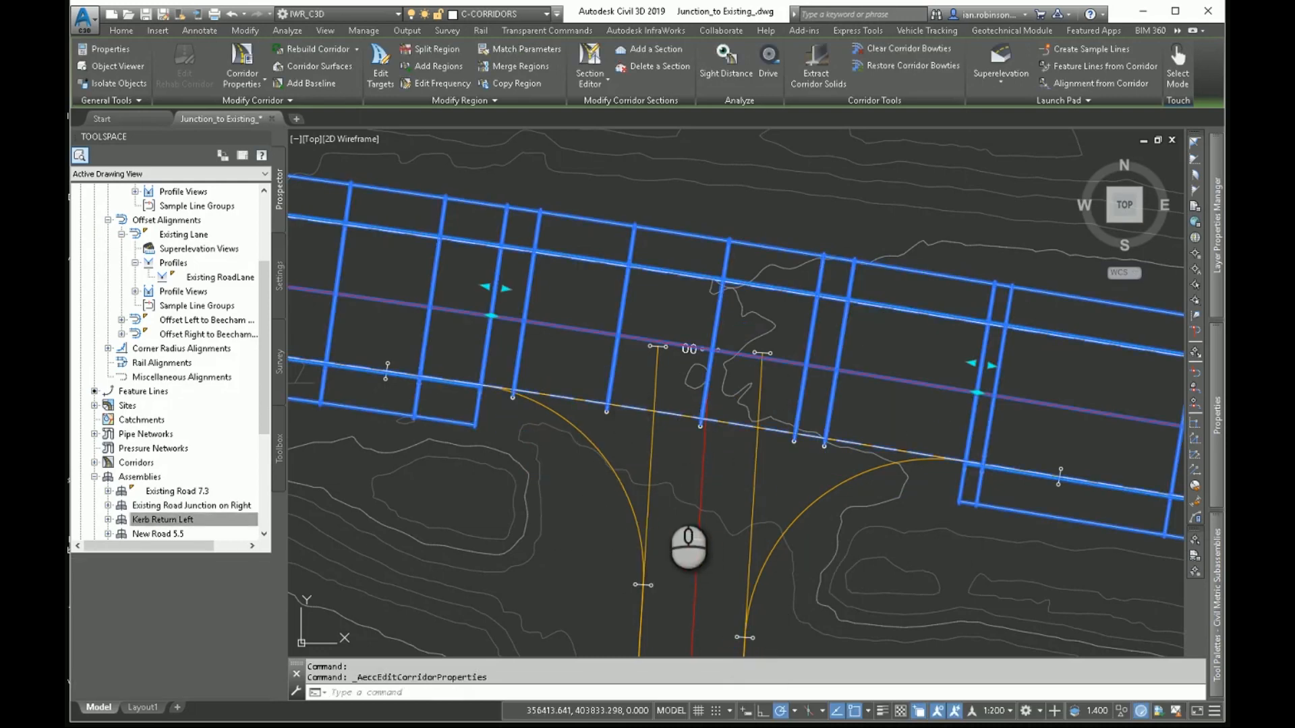
- Add a Beecham Court alignment baseline to the Existing Road corridor with Beecham Court - VP 24 as its profile
{"action": "left_click", "coordinate": [242, 62]}
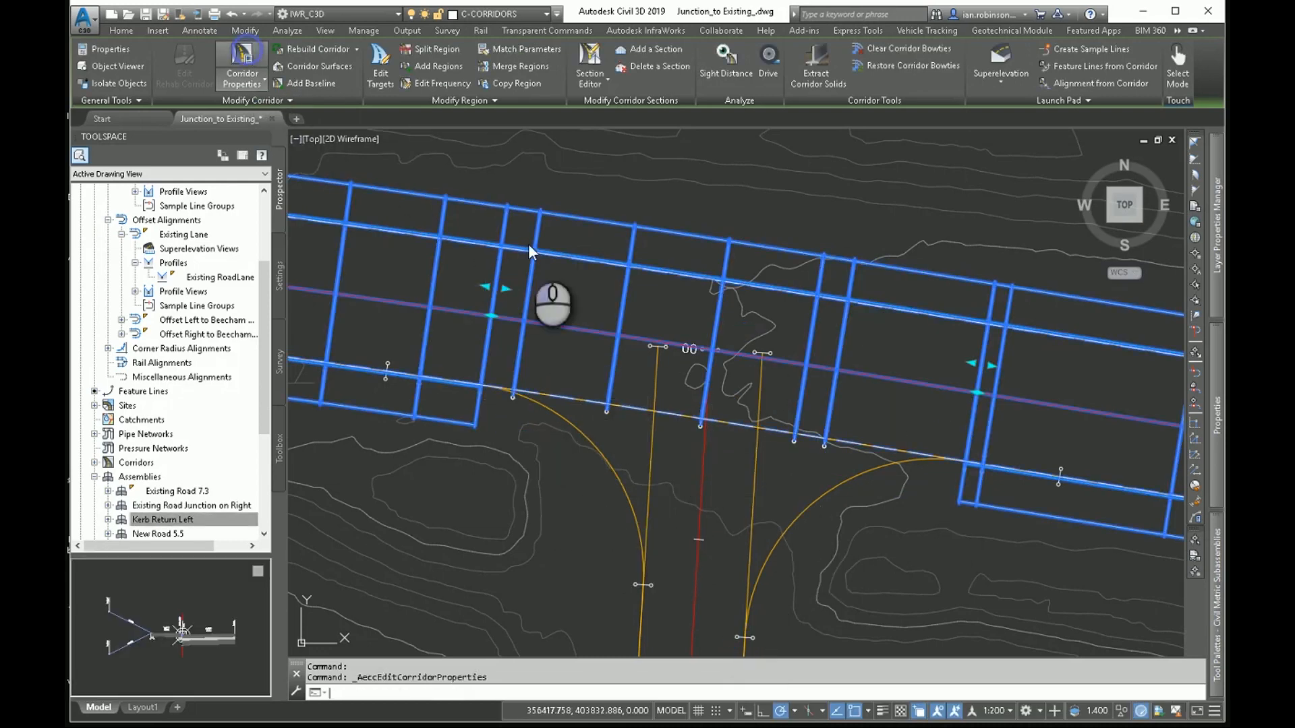
{"action": "left_click", "coordinate": [561, 264]}
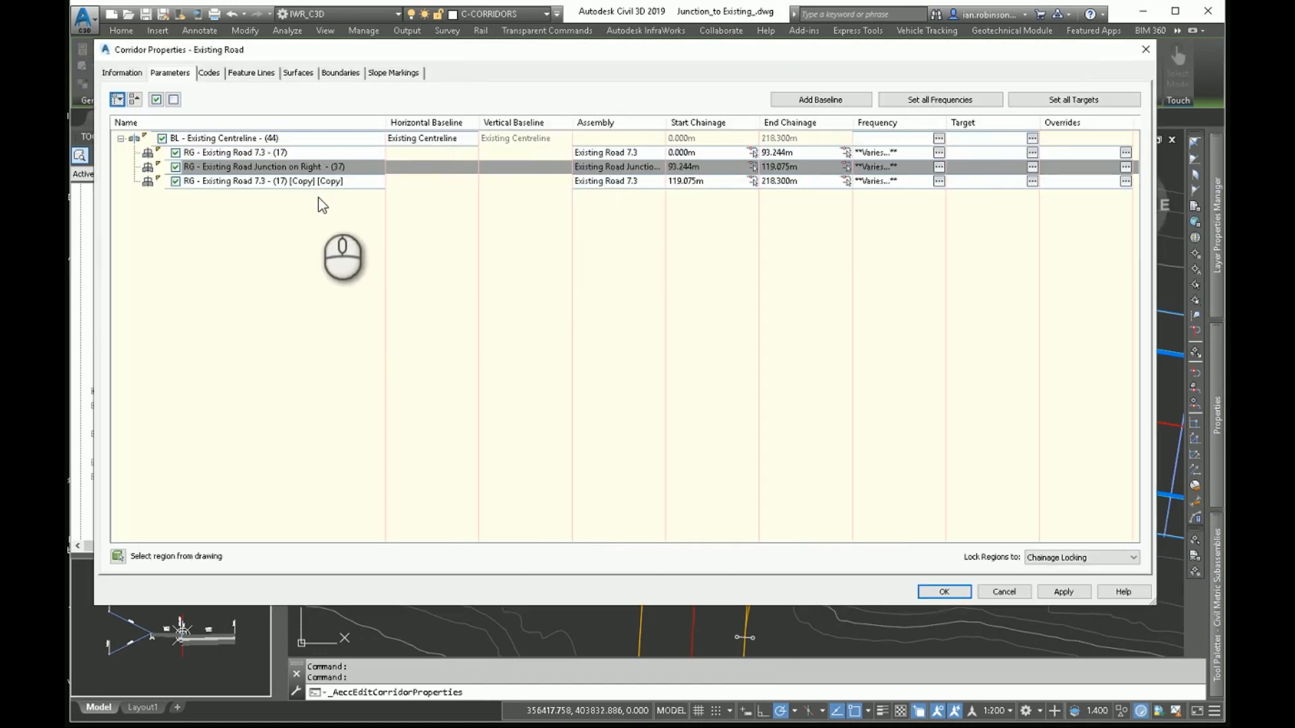
{"action": "left_click", "coordinate": [828, 138]}
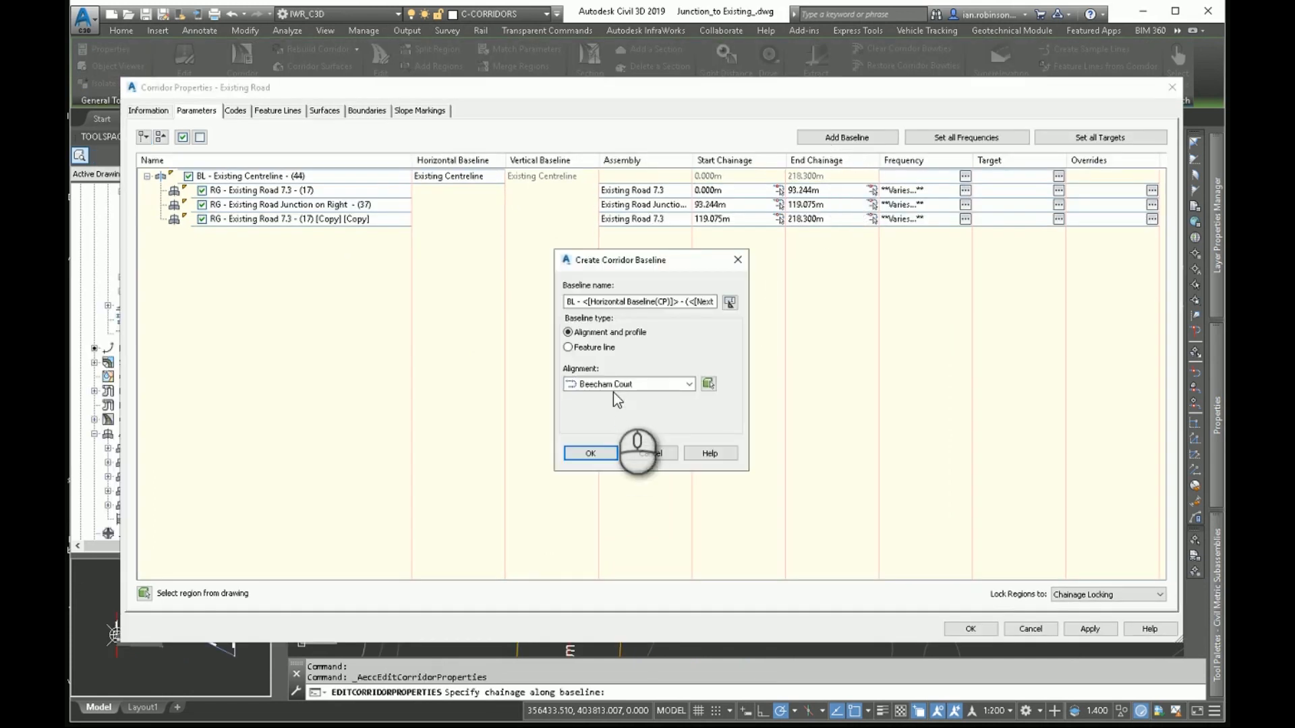
{"action": "left_click", "coordinate": [589, 453]}
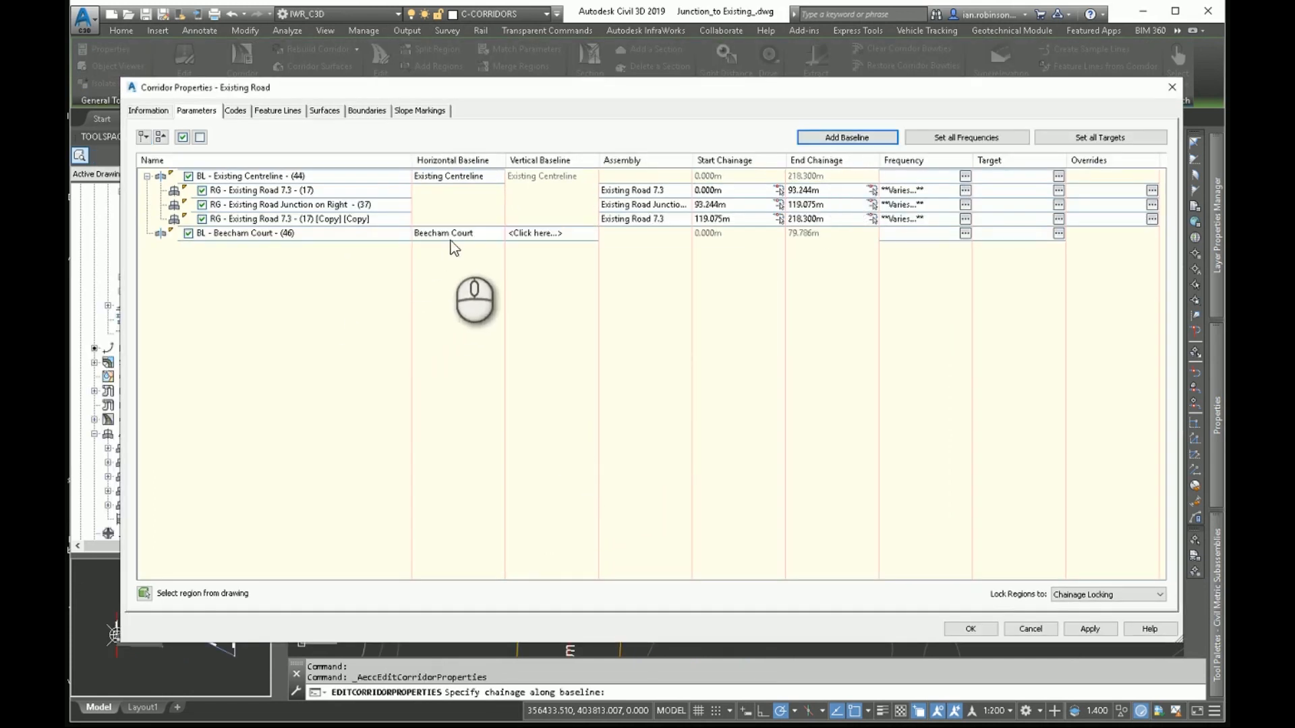
{"action": "left_click", "coordinate": [533, 234]}
{"action": "left_click", "coordinate": [605, 380]}
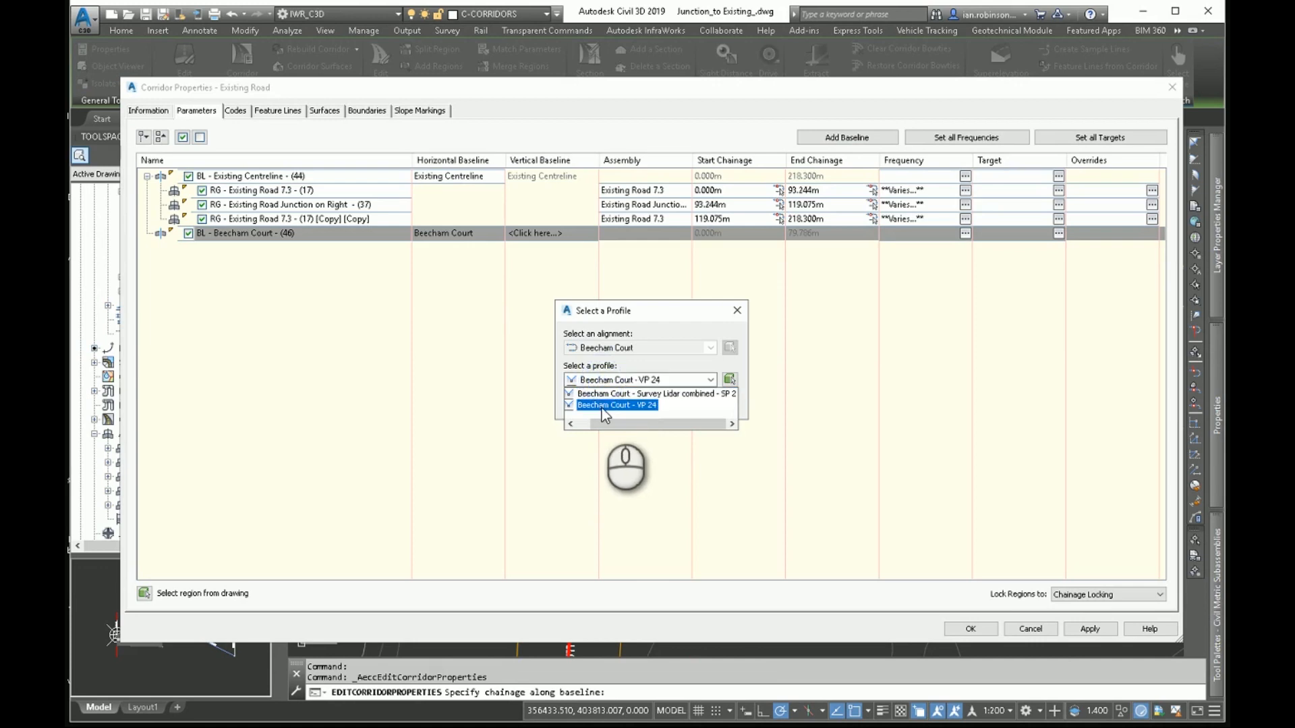
{"action": "left_click", "coordinate": [607, 405]}
{"action": "left_click", "coordinate": [591, 404]}
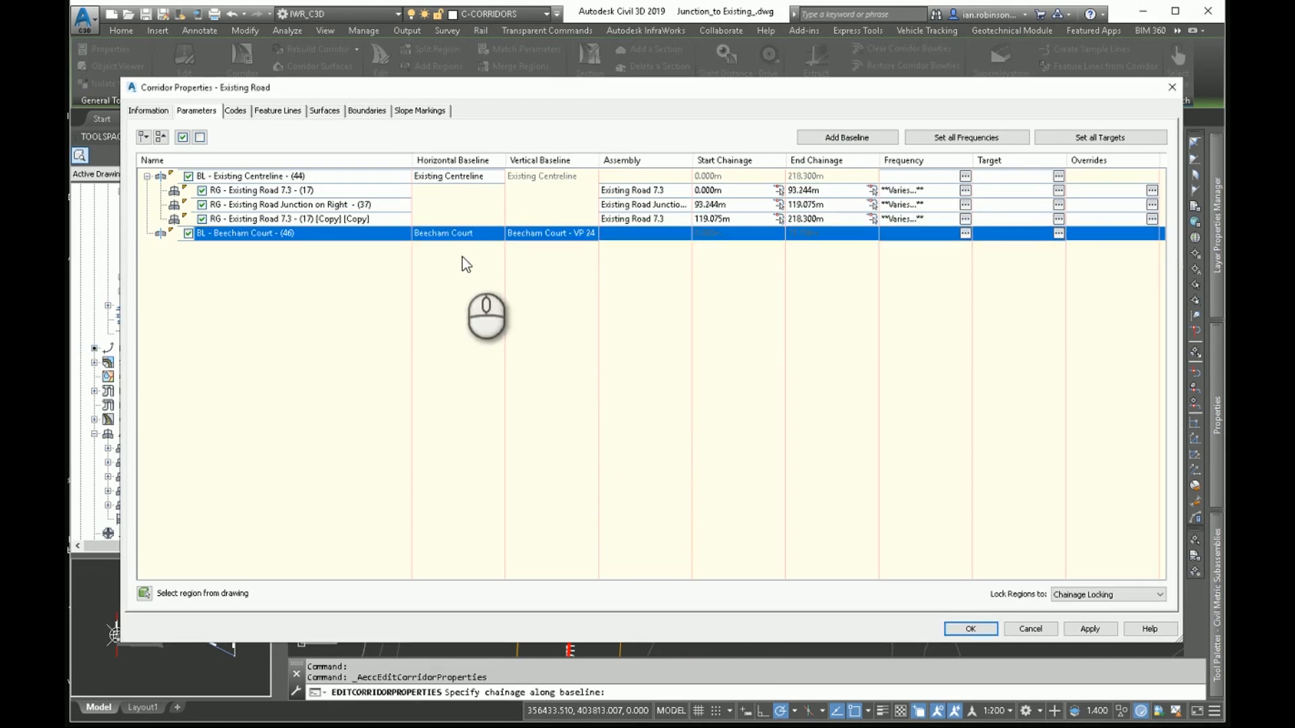
- Add a New Road 5.5 region to the Beecham Court baseline, starting at the east kerb return's end point at chainage 14.984 m
{"action": "right_click", "coordinate": [331, 235]}
{"action": "left_click", "coordinate": [360, 246]}
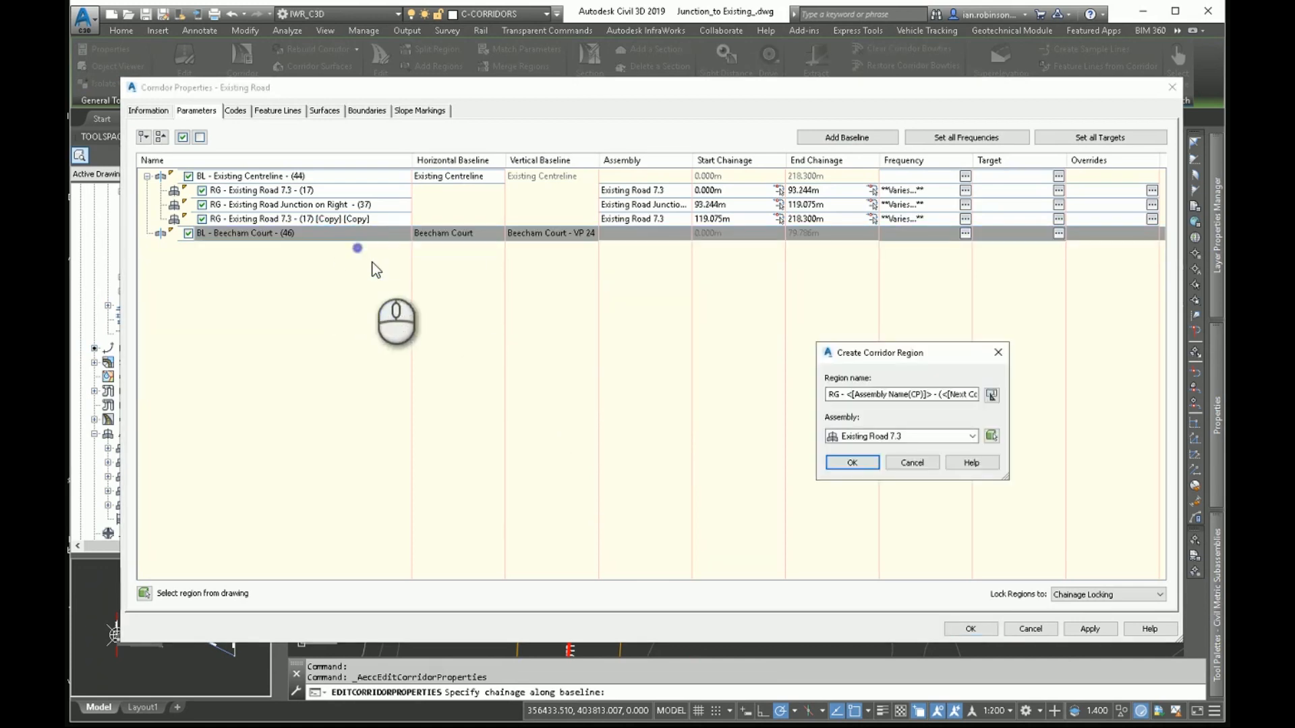
{"action": "left_click", "coordinate": [876, 437]}
{"action": "left_click", "coordinate": [864, 485]}
{"action": "left_click", "coordinate": [839, 463]}
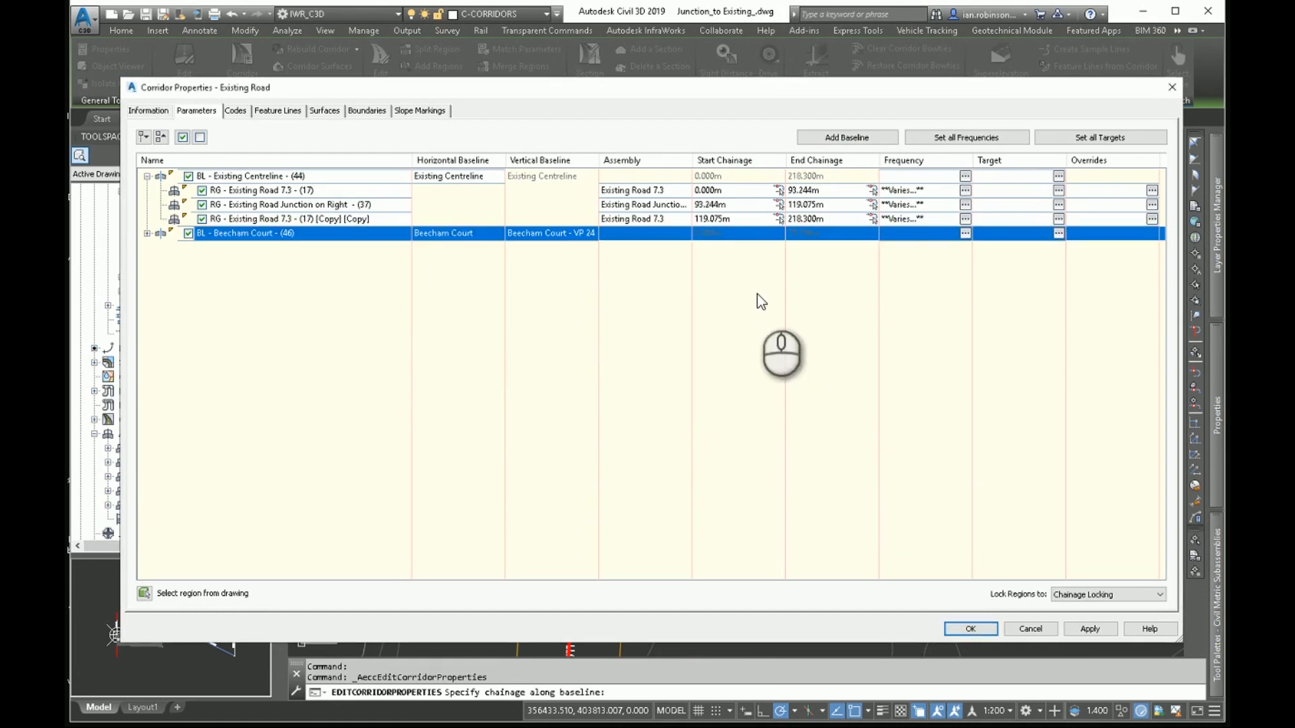
{"action": "left_click", "coordinate": [147, 234]}
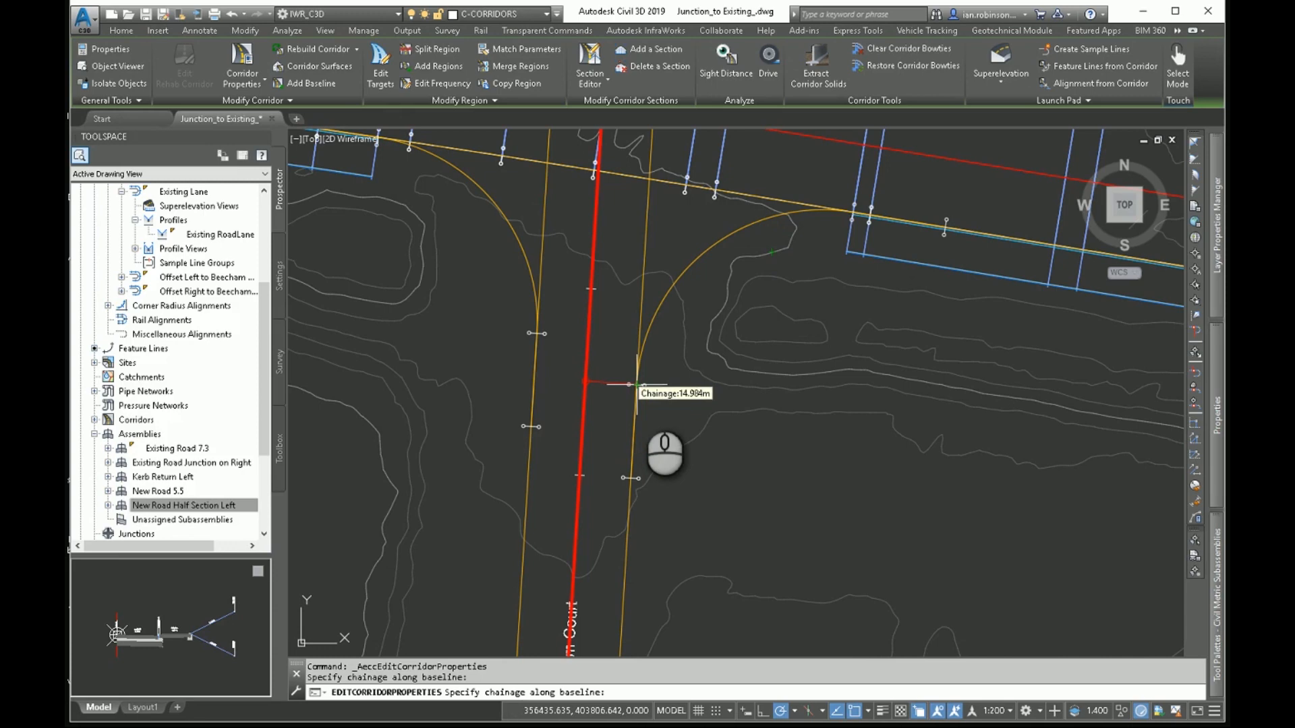
{"action": "scroll", "coordinate": [637, 384], "scroll_direction": "up", "scroll_amount": 6}
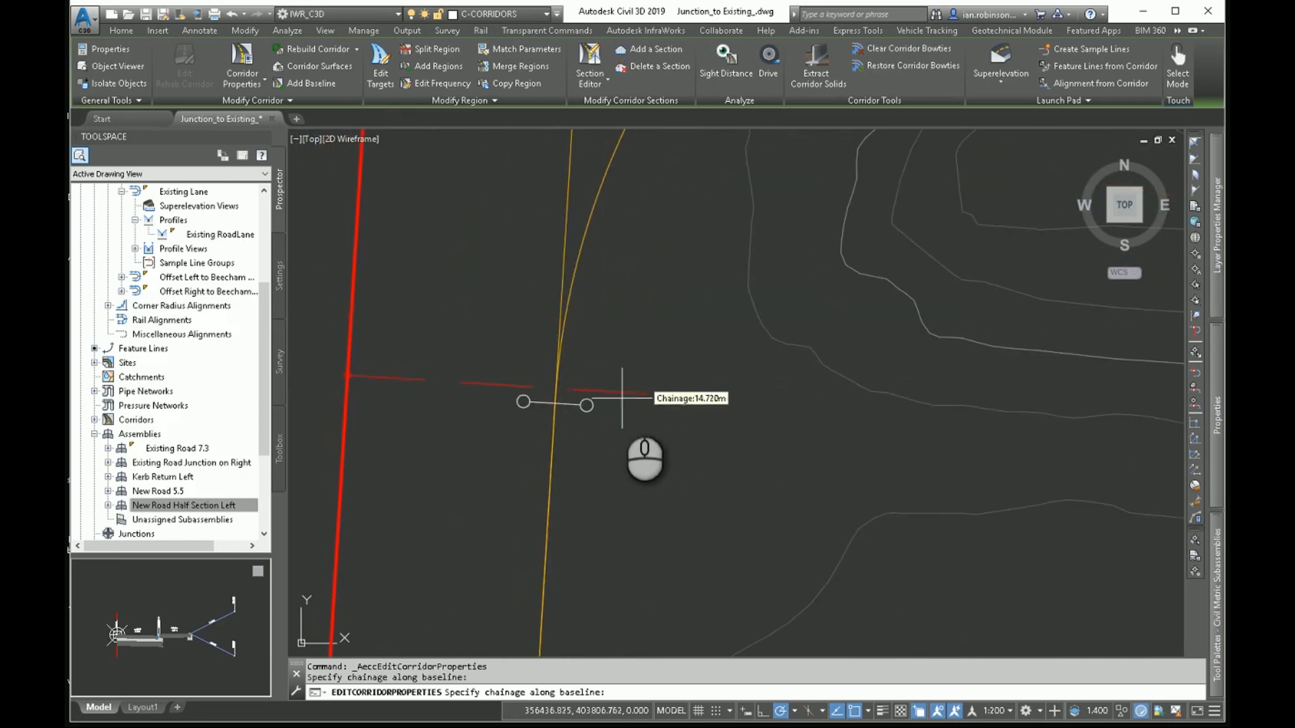
{"action": "left_click", "coordinate": [586, 405]}
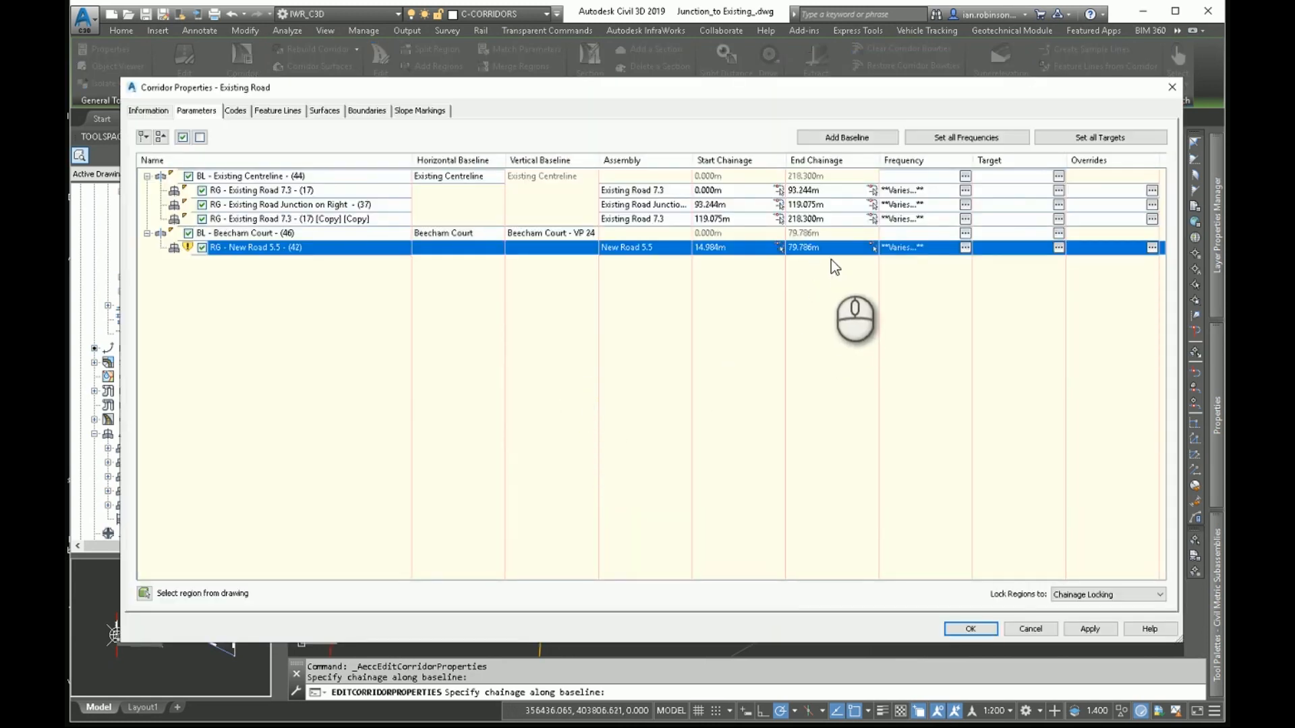
- Set the New Road 5.5 region's frequency to 10 m along straights and 5 m along vertical curves, and rebuild the corridor
{"action": "left_click", "coordinate": [965, 247]}
{"action": "type", "text": "10"}
{"action": "left_click", "coordinate": [658, 234]}
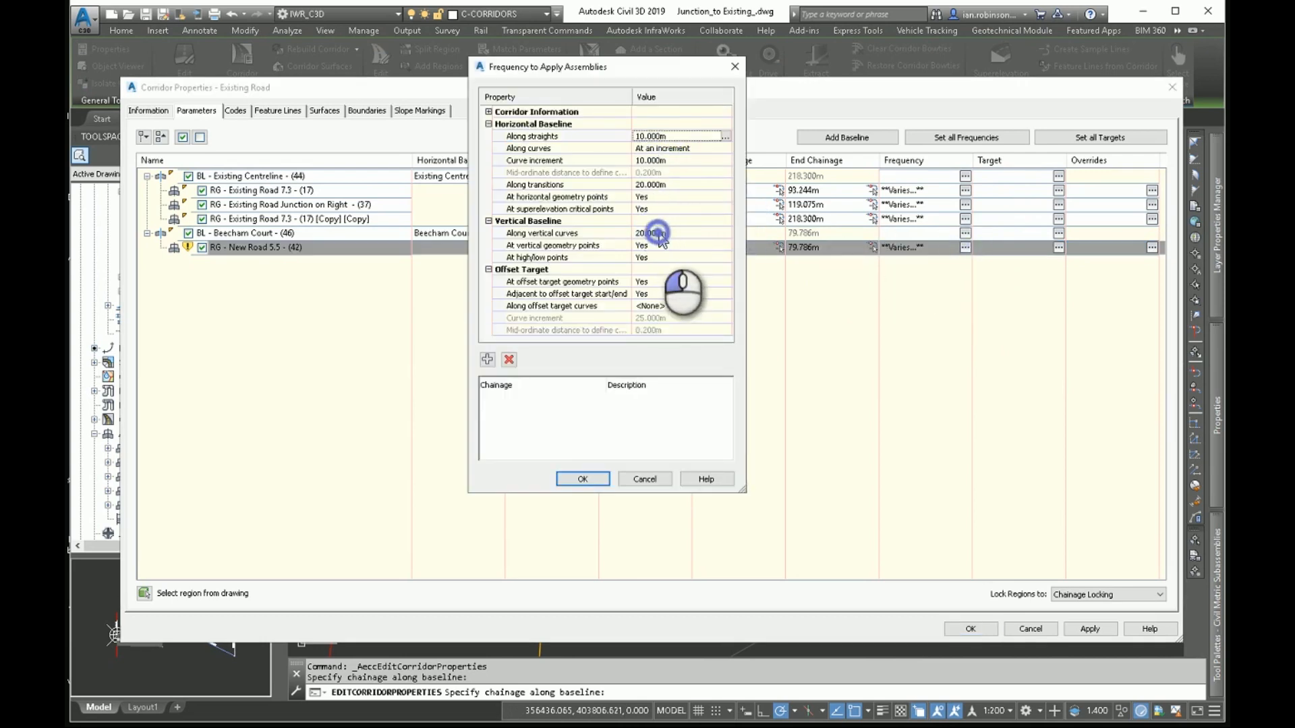
{"action": "type", "text": "5"}
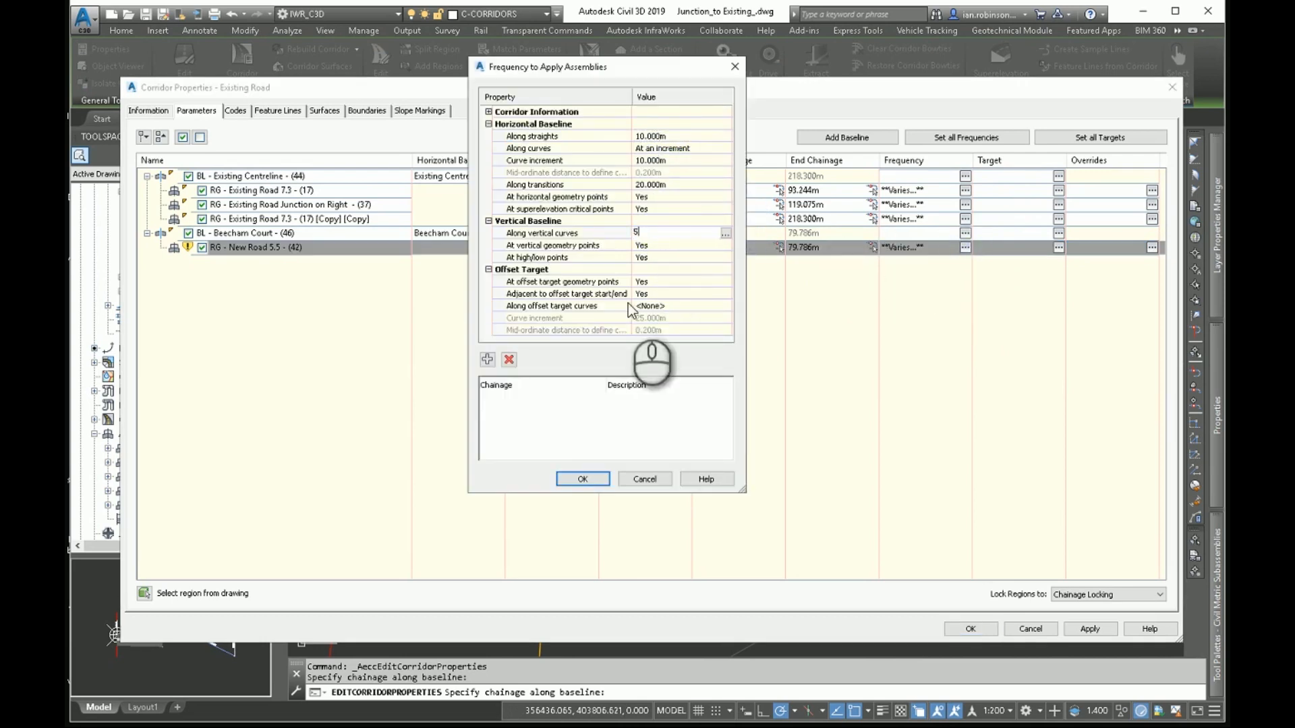
{"action": "left_click", "coordinate": [582, 480]}
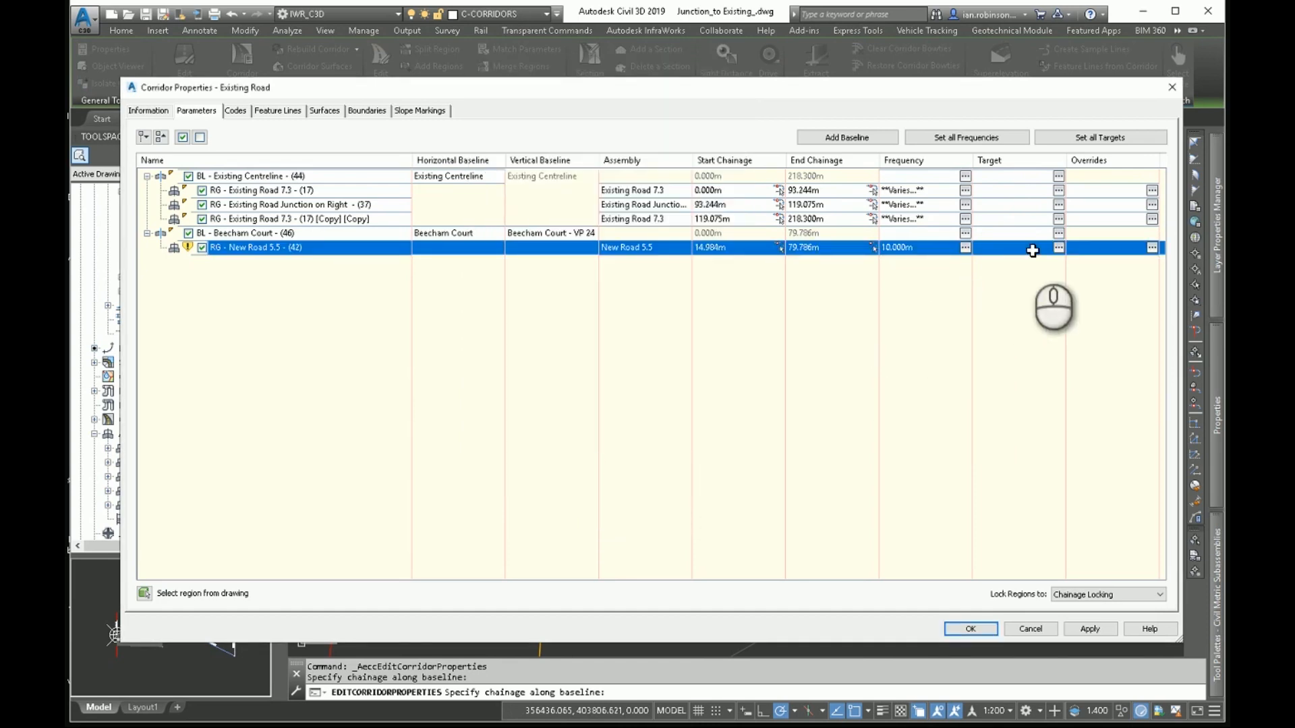
{"action": "left_click", "coordinate": [970, 629]}
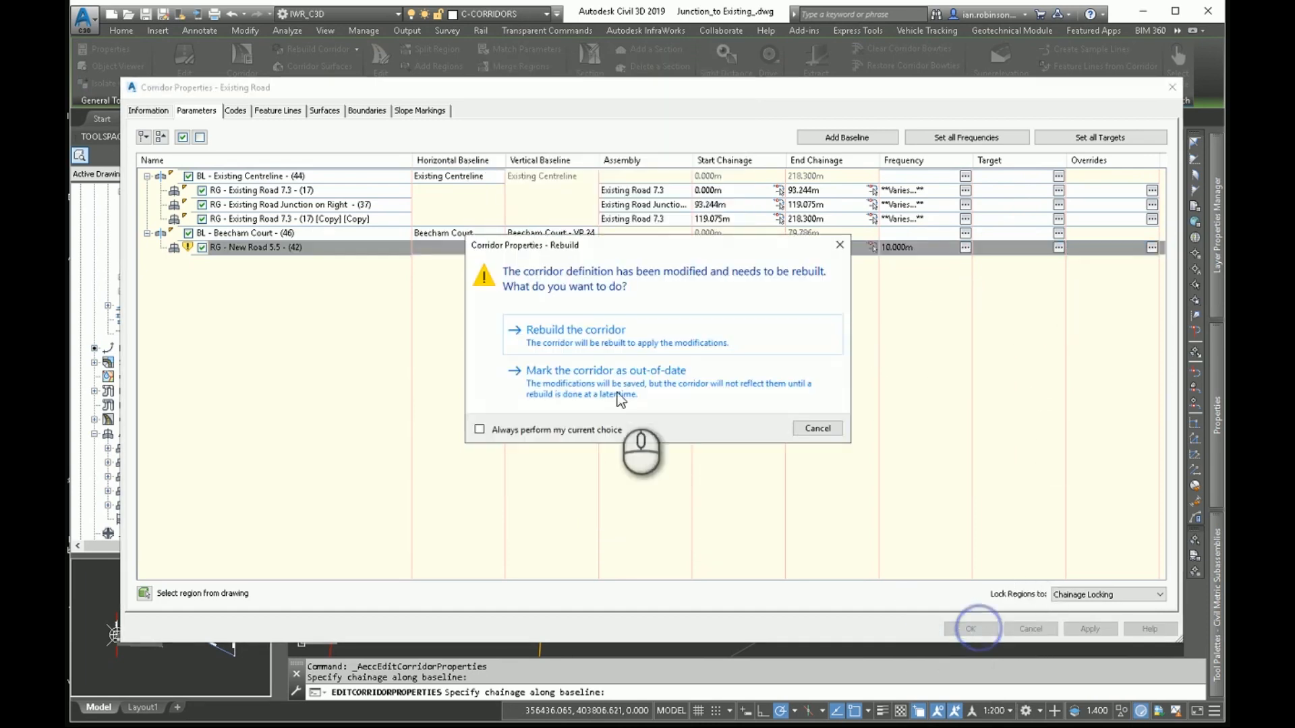
{"action": "left_click", "coordinate": [599, 351]}
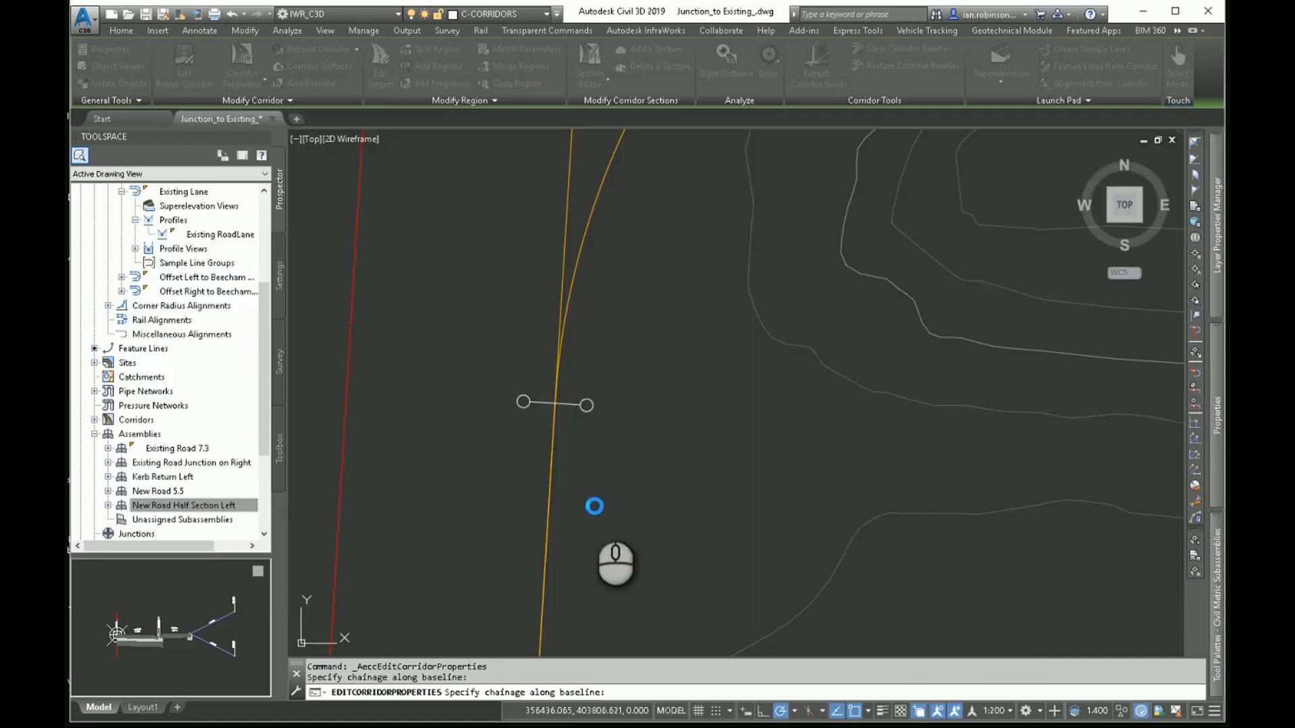
- Inspect the Existing Road corridor in 3D in the Object Viewer, including the gap between Beecham Court and the existing road
{"action": "scroll", "coordinate": [597, 375], "scroll_direction": "down", "scroll_amount": 6}
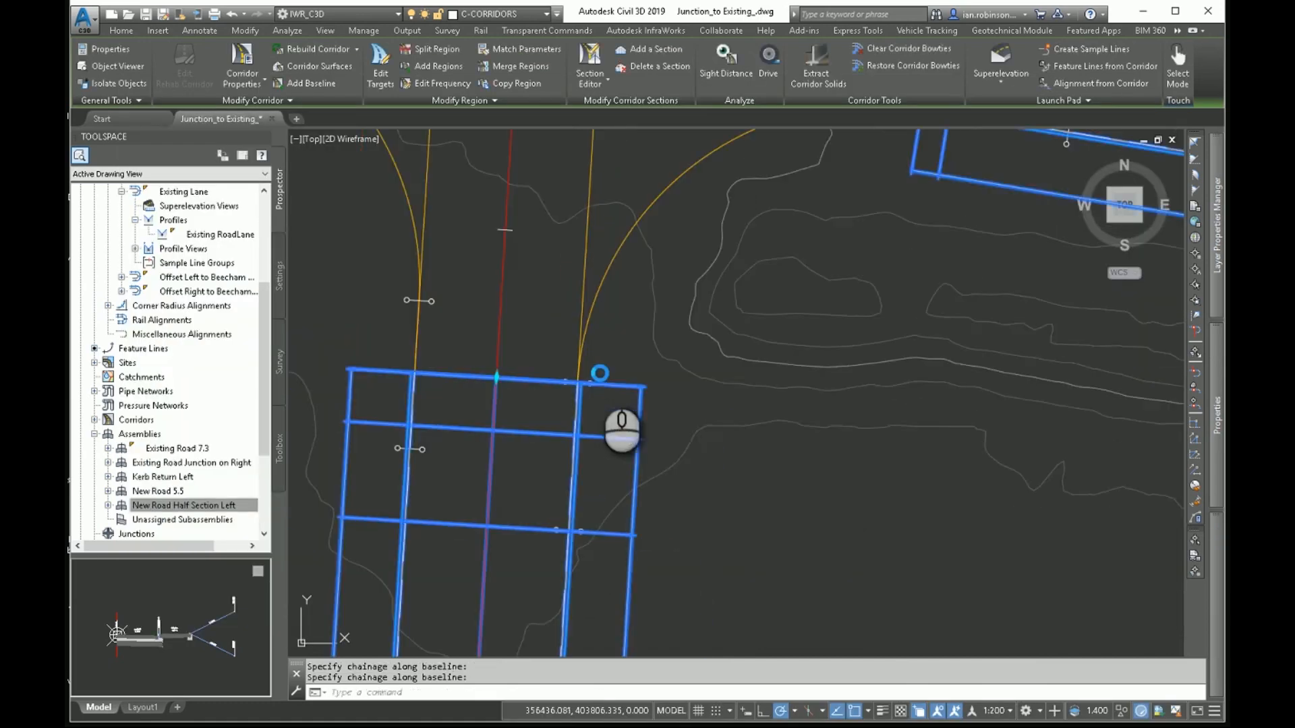
{"action": "left_click", "coordinate": [541, 381]}
{"action": "right_click", "coordinate": [541, 381]}
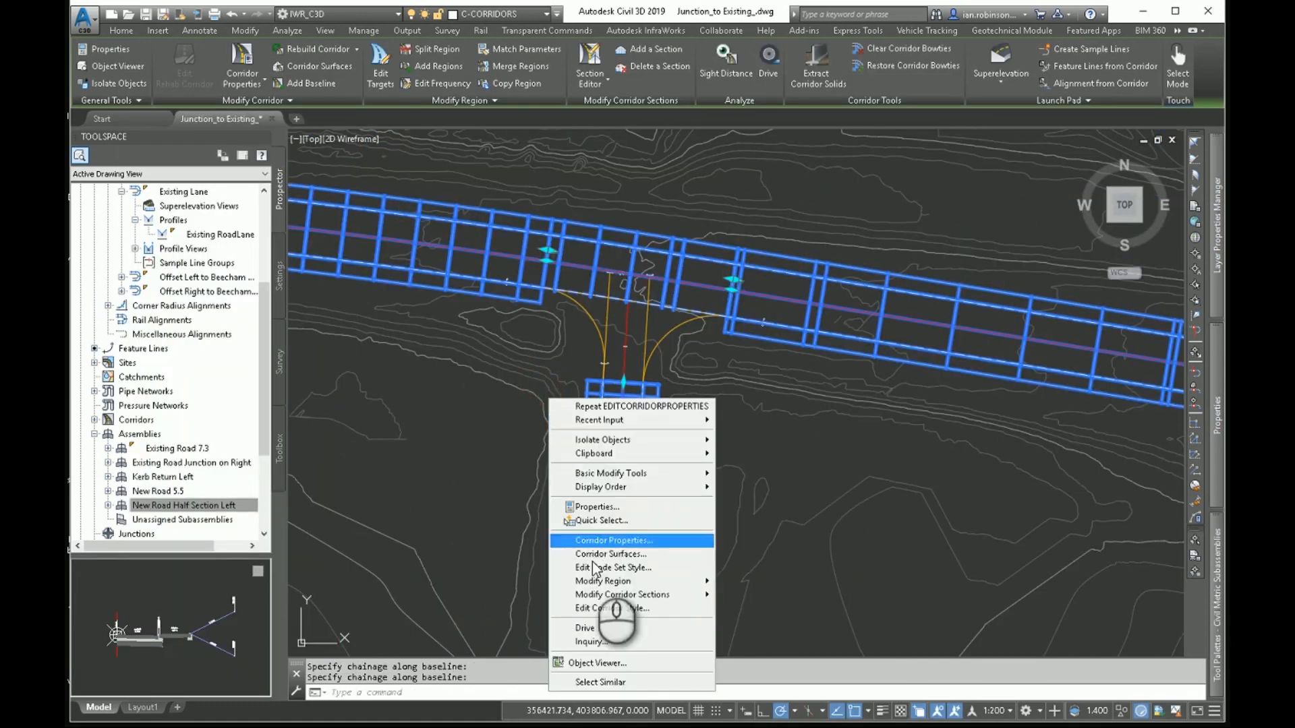
{"action": "left_click", "coordinate": [594, 656]}
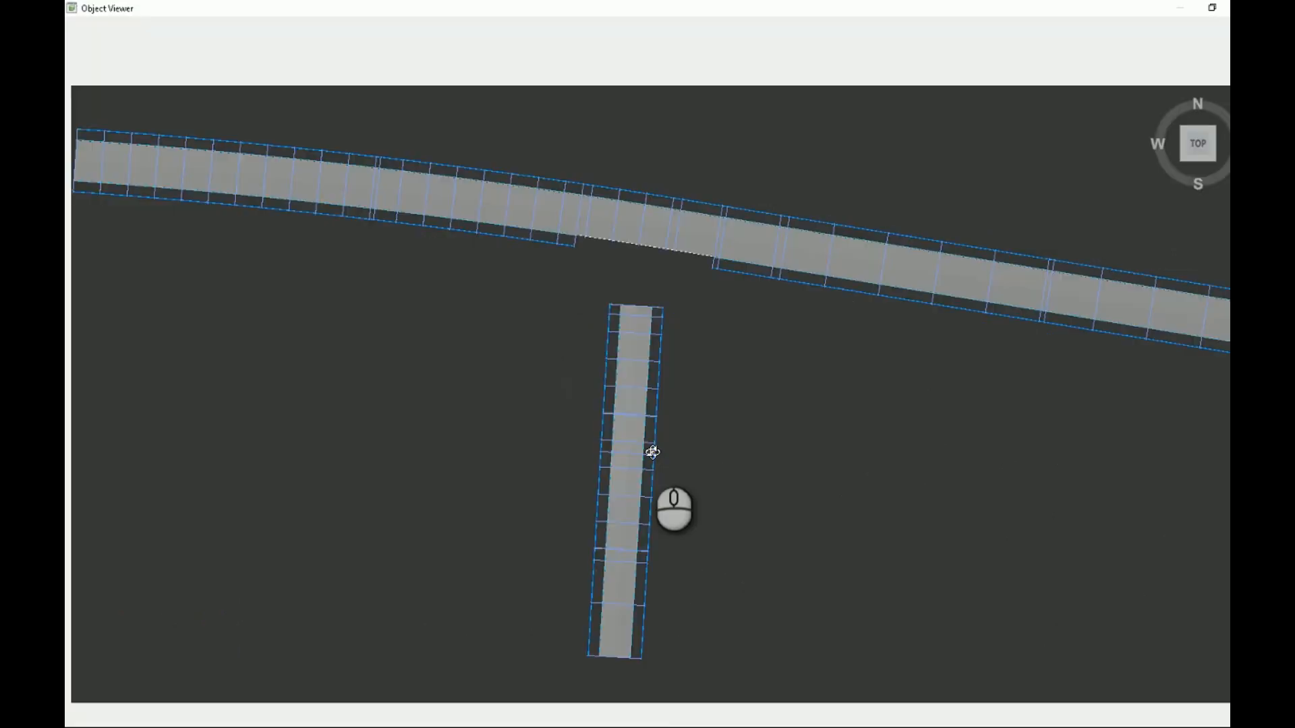
{"action": "left_click_drag", "start_coordinate": [650, 448], "coordinate": [704, 429]}
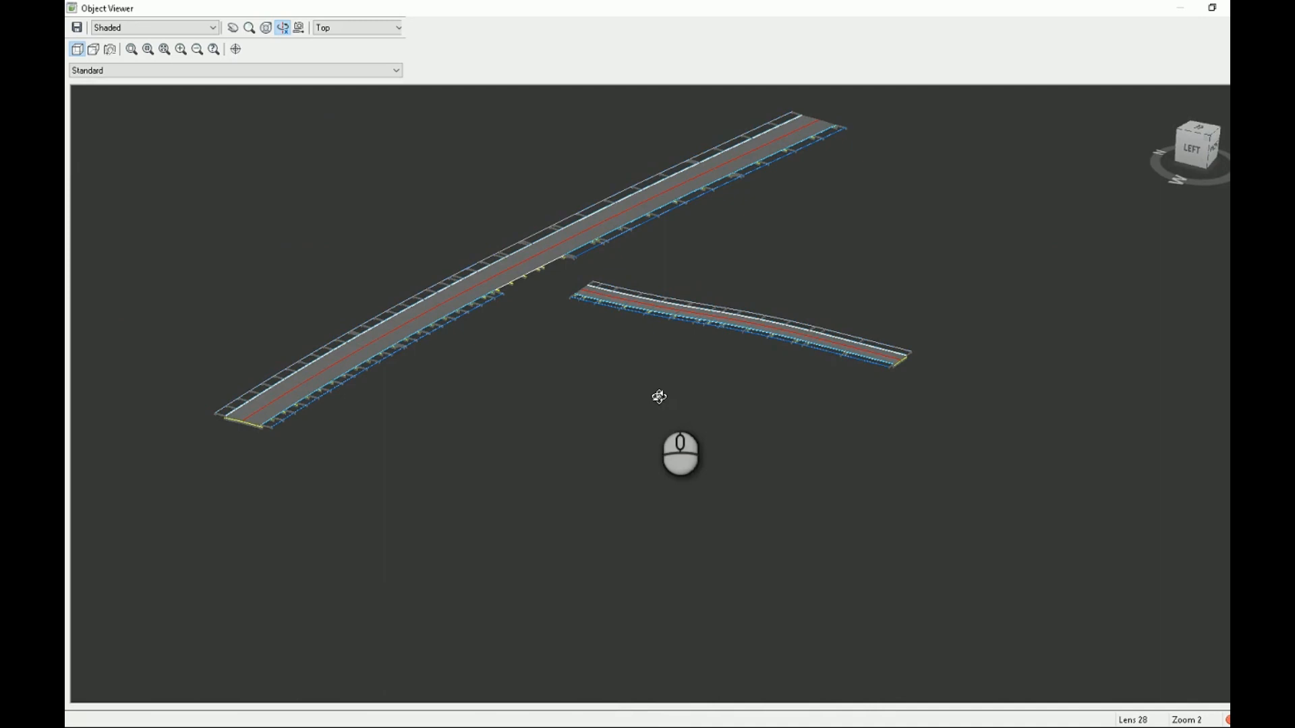
{"action": "right_click", "coordinate": [528, 310]}
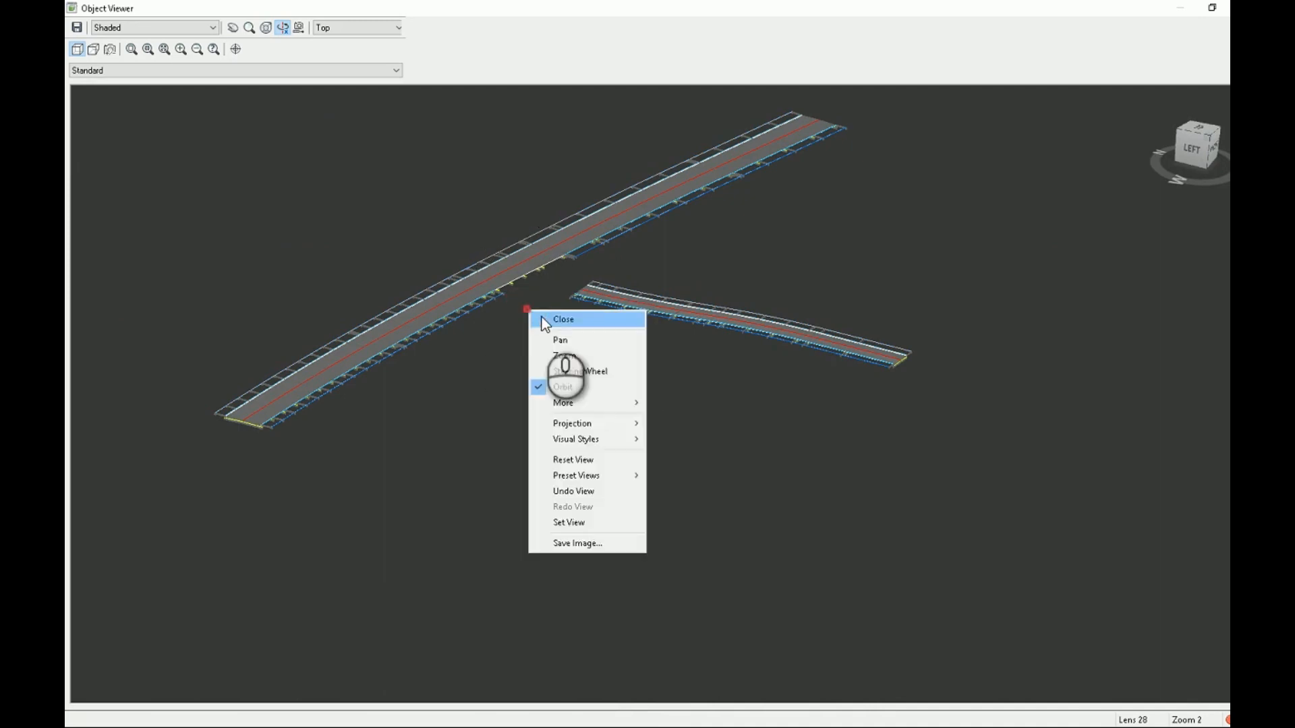
{"action": "left_click", "coordinate": [541, 317]}
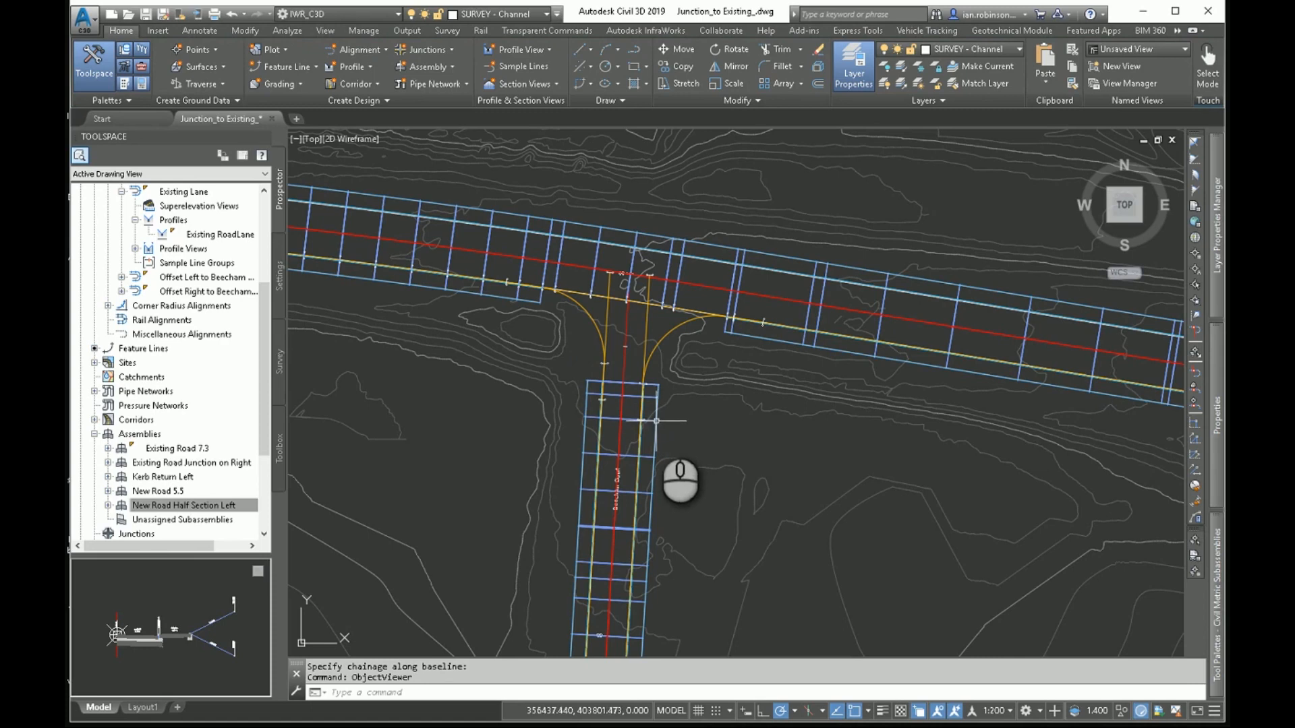
- Insert a New Road Half Section Left region before New Road 5.5, starting at the west kerb return's end point at chainage 12.557 m
{"action": "left_click", "coordinate": [656, 421]}
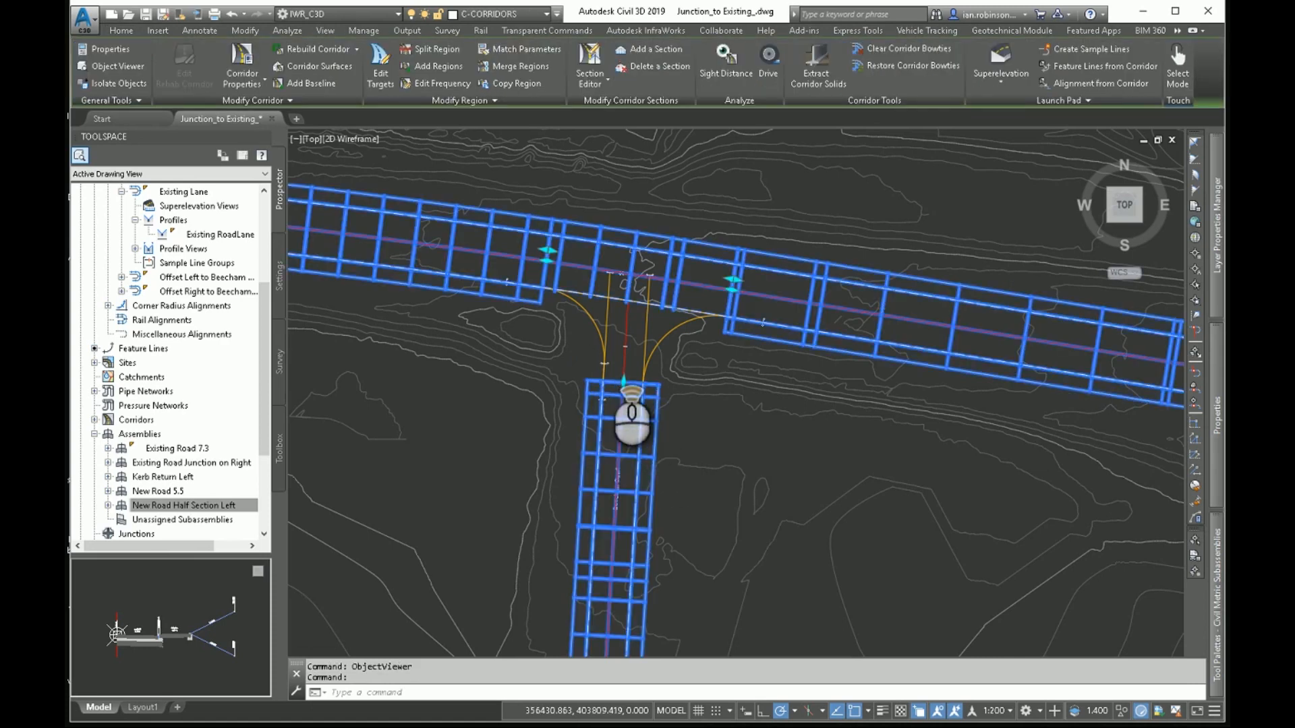
{"action": "scroll", "coordinate": [610, 369], "scroll_direction": "up", "scroll_amount": 5}
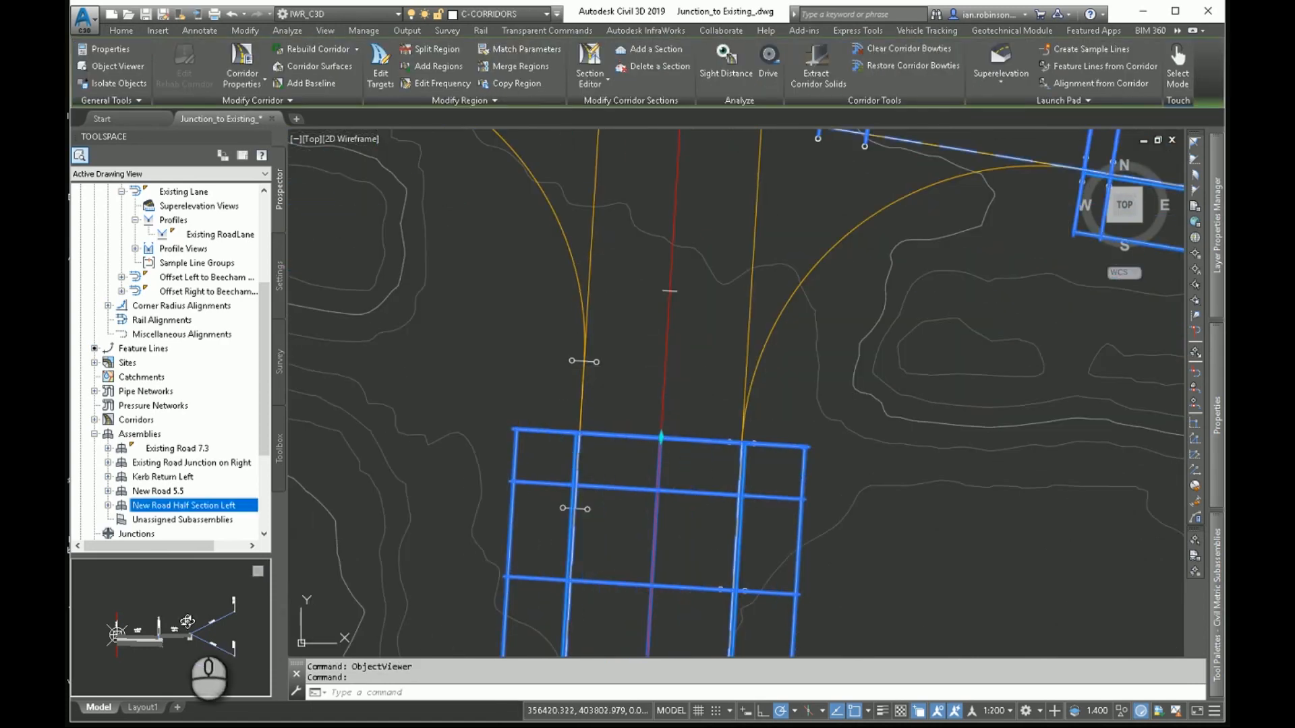
{"action": "left_click_drag", "start_coordinate": [160, 640], "coordinate": [148, 636]}
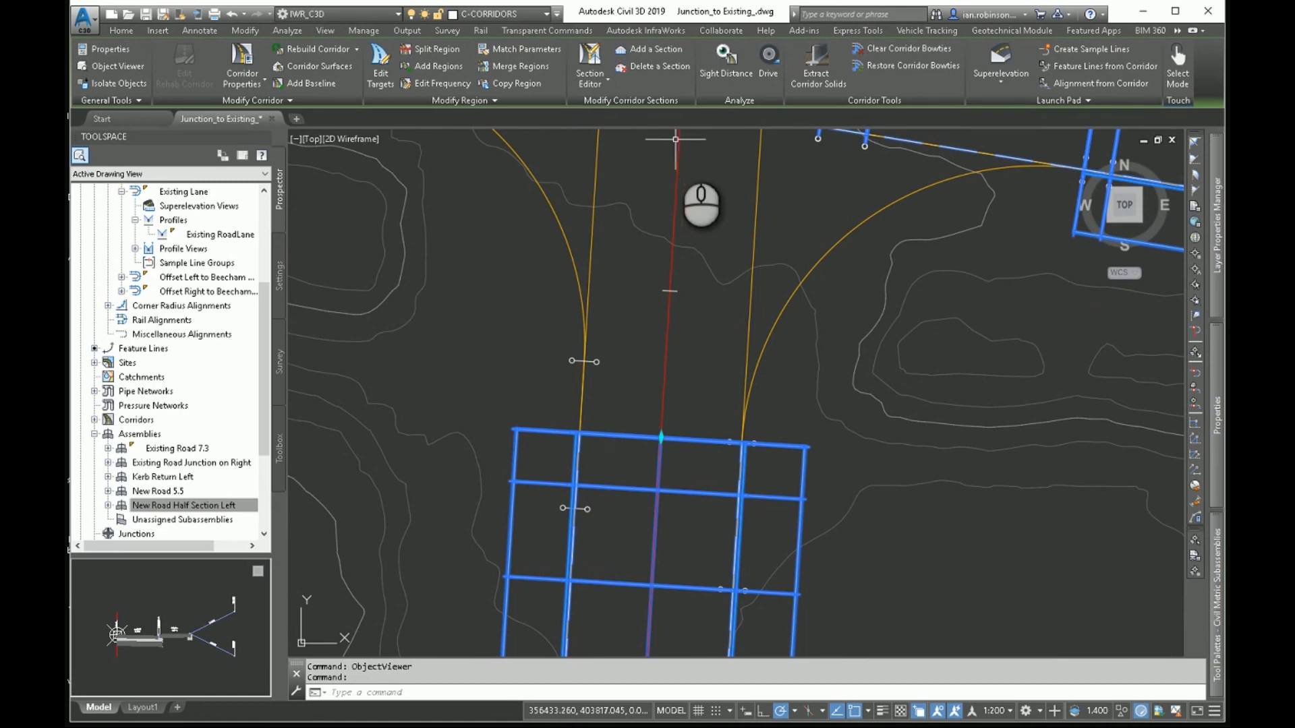
{"action": "mouse_move", "coordinate": [678, 144]}
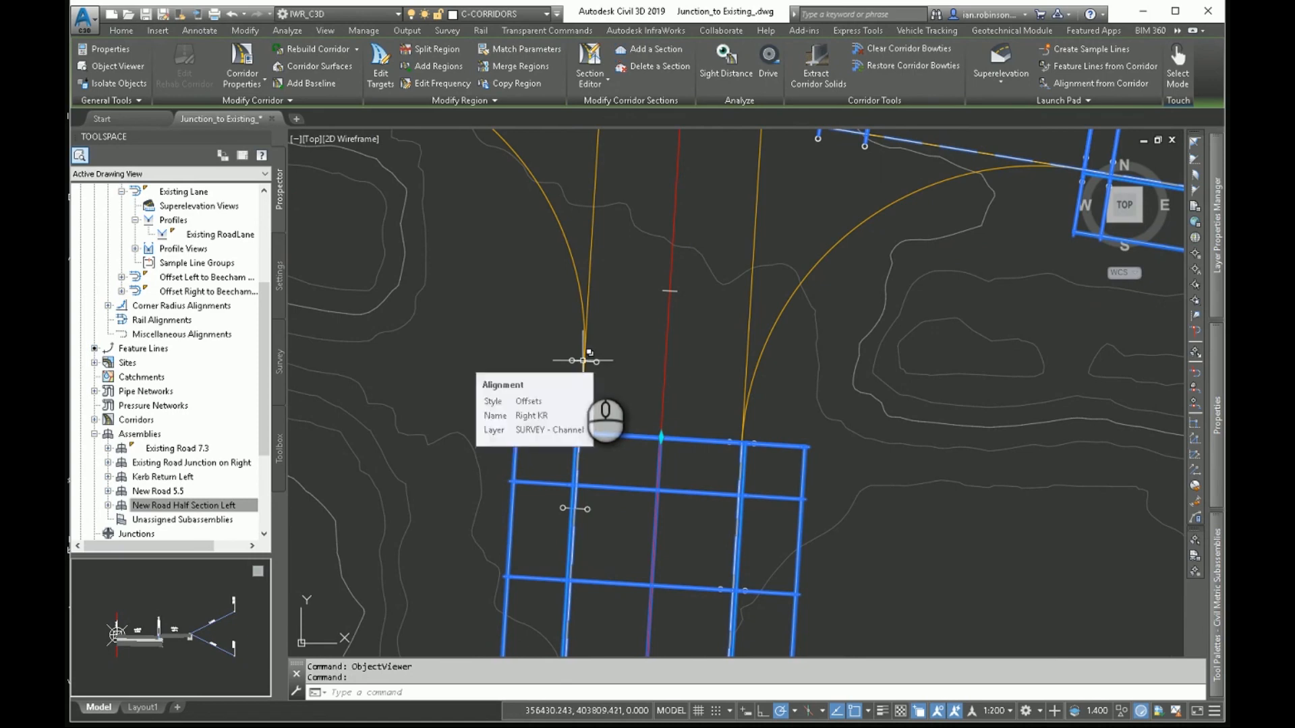
{"action": "left_click", "coordinate": [253, 59]}
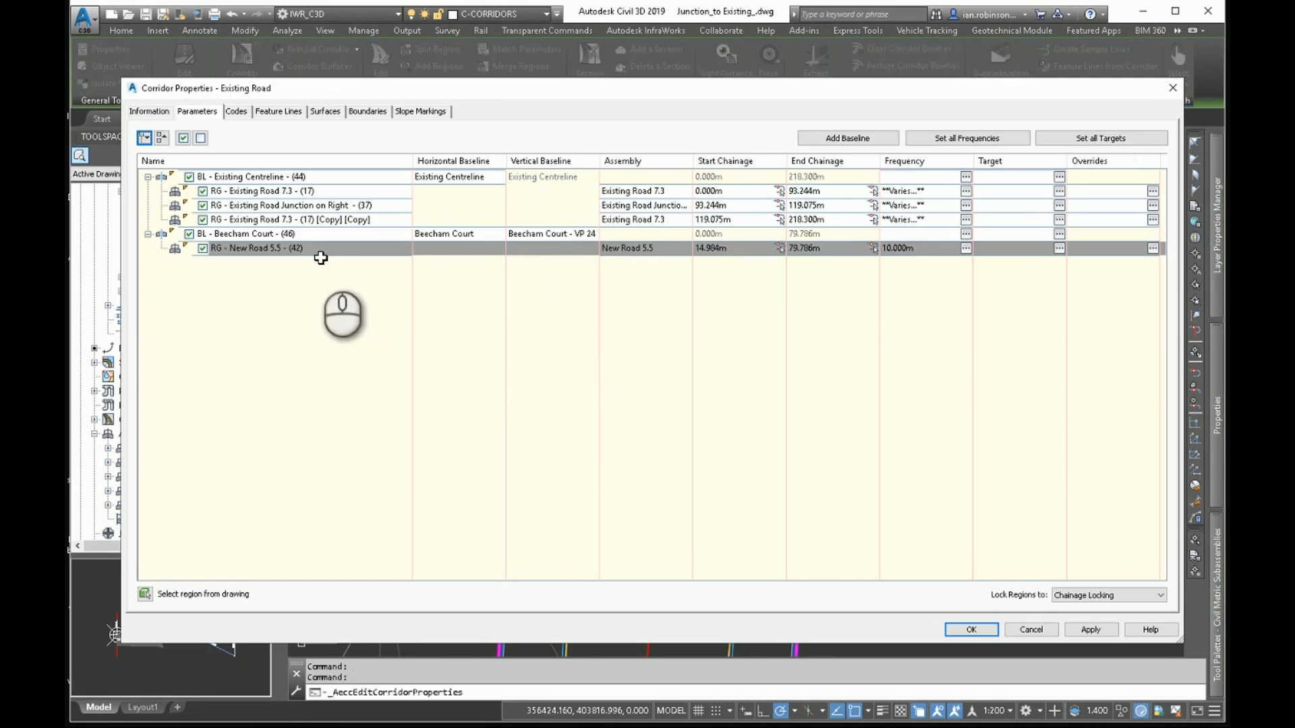
{"action": "left_click", "coordinate": [321, 250]}
{"action": "right_click", "coordinate": [321, 253]}
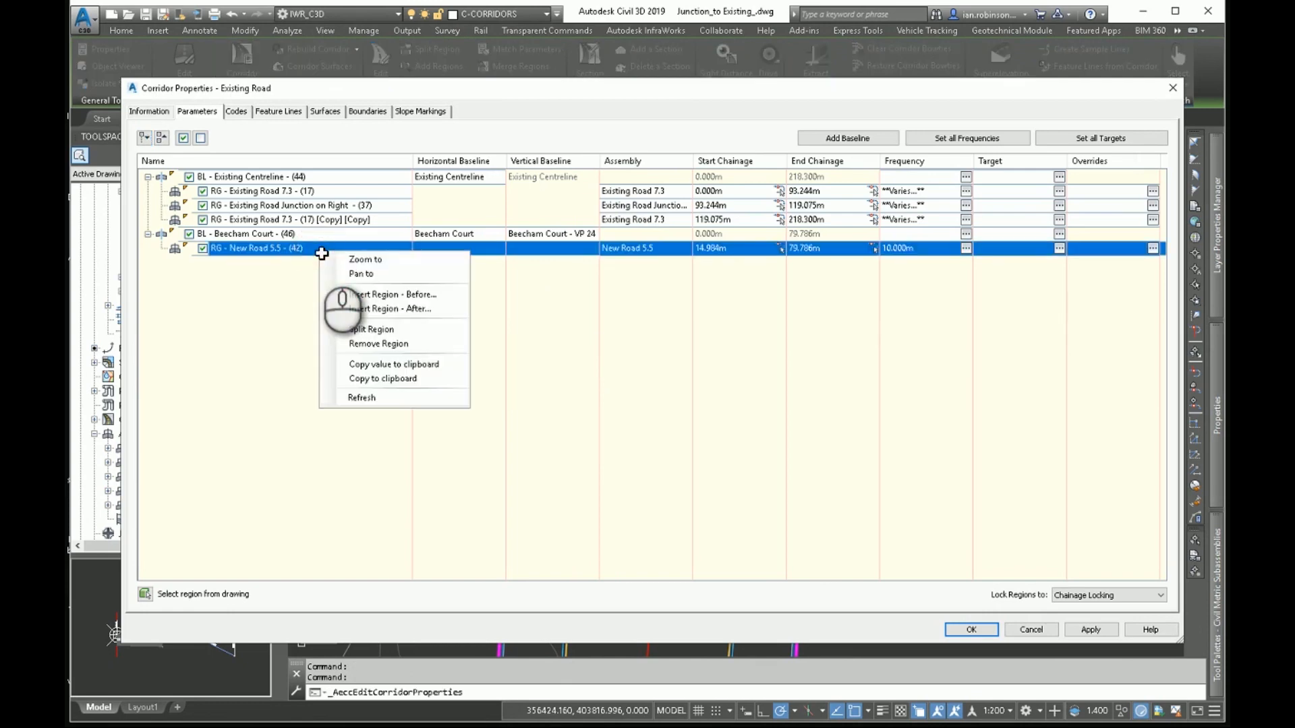
{"action": "left_click", "coordinate": [375, 297]}
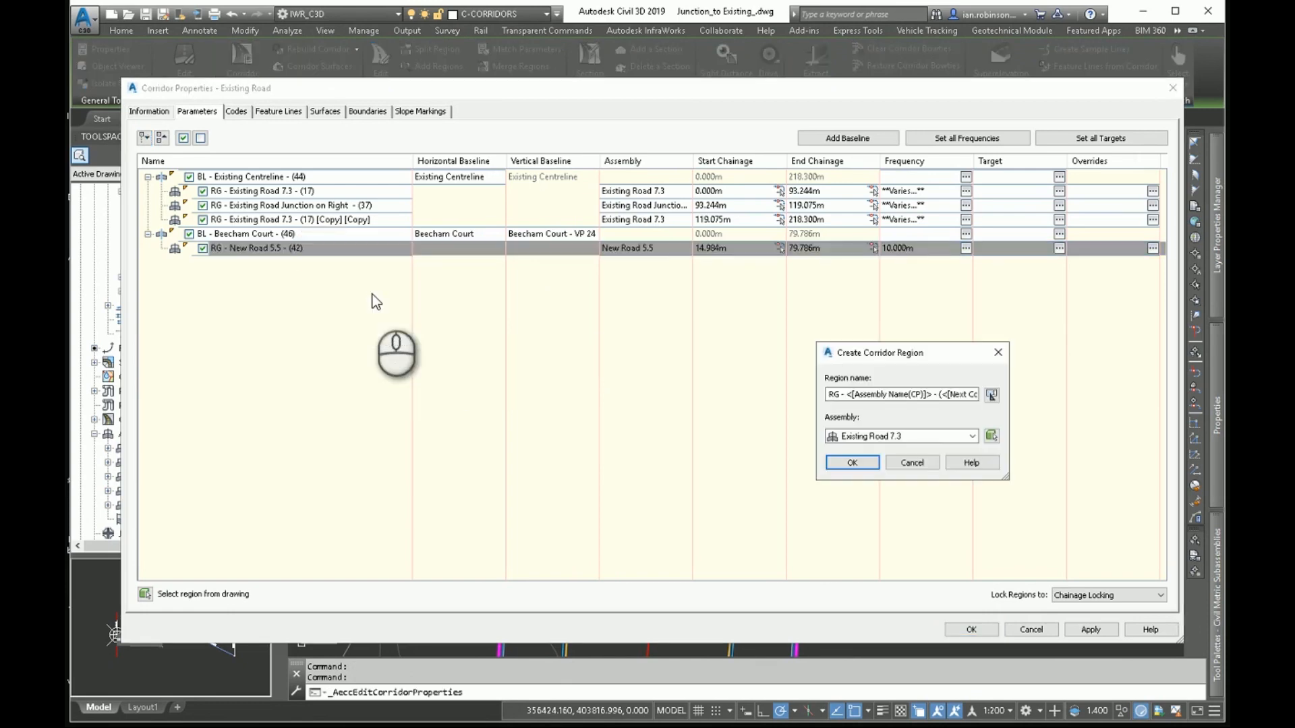
{"action": "left_click", "coordinate": [870, 435]}
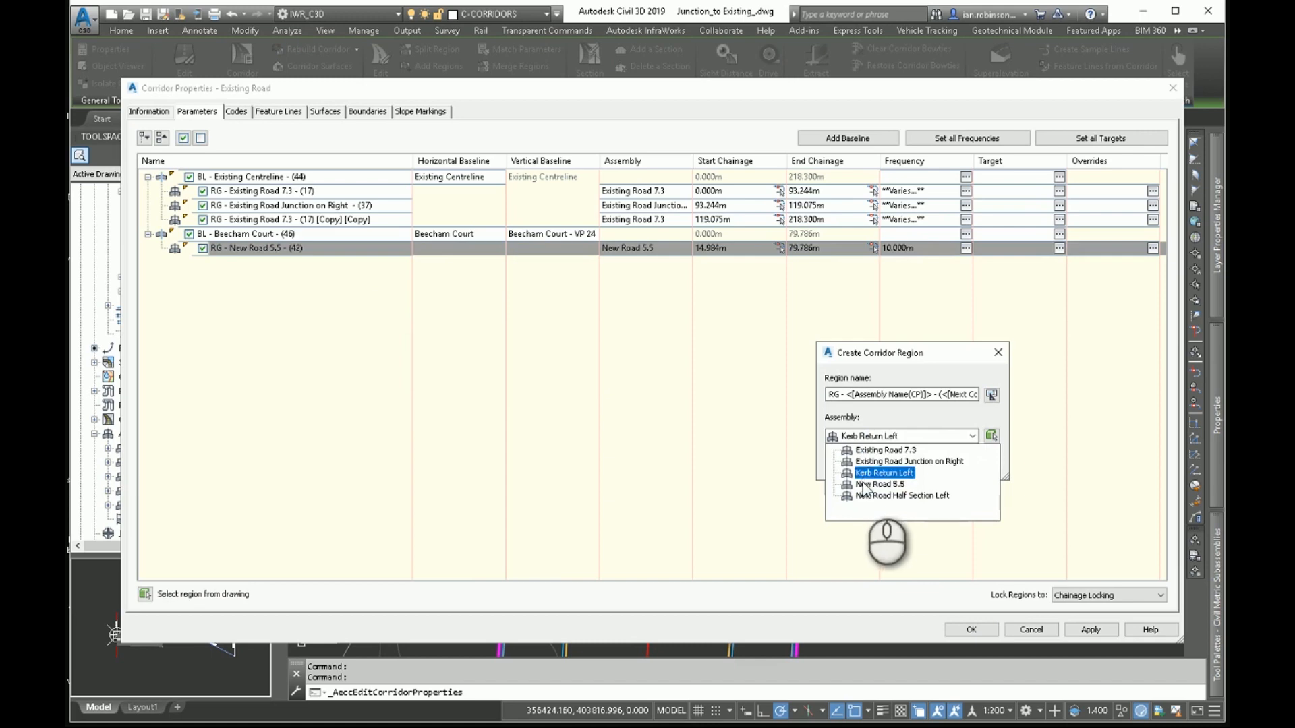
{"action": "left_click", "coordinate": [876, 496]}
{"action": "left_click", "coordinate": [868, 469]}
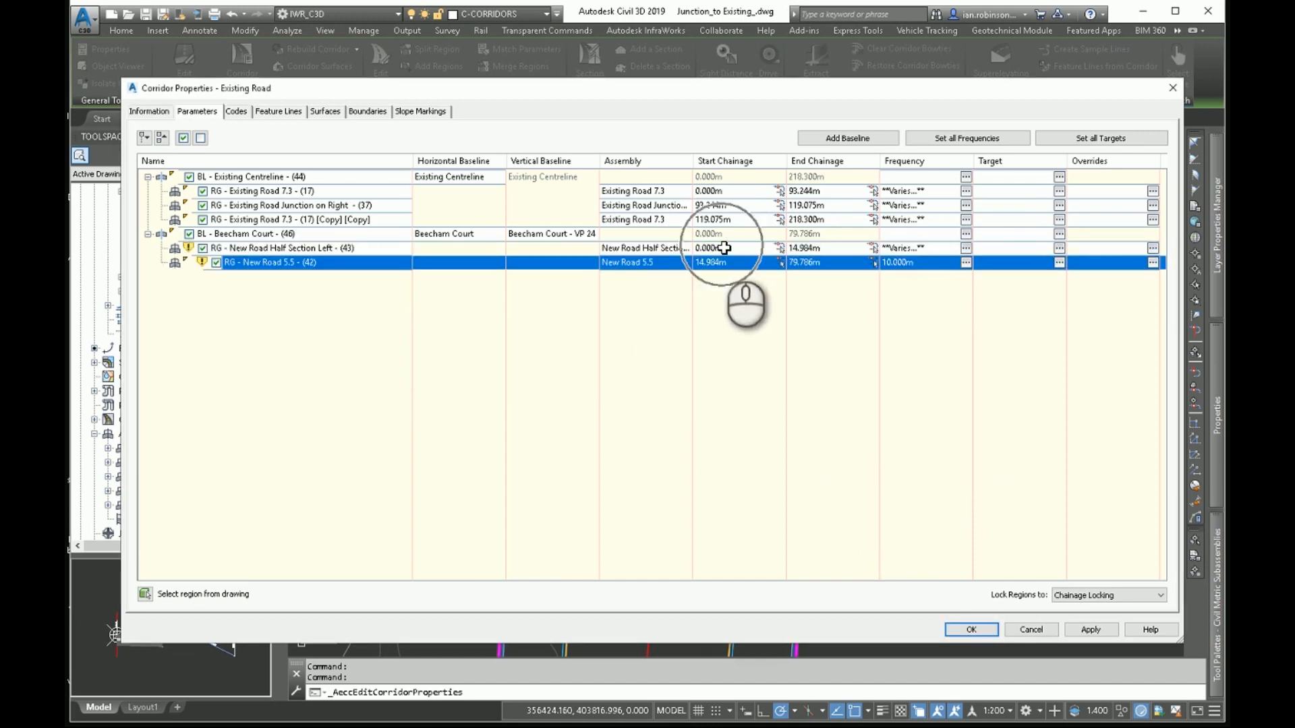
{"action": "left_click", "coordinate": [779, 248]}
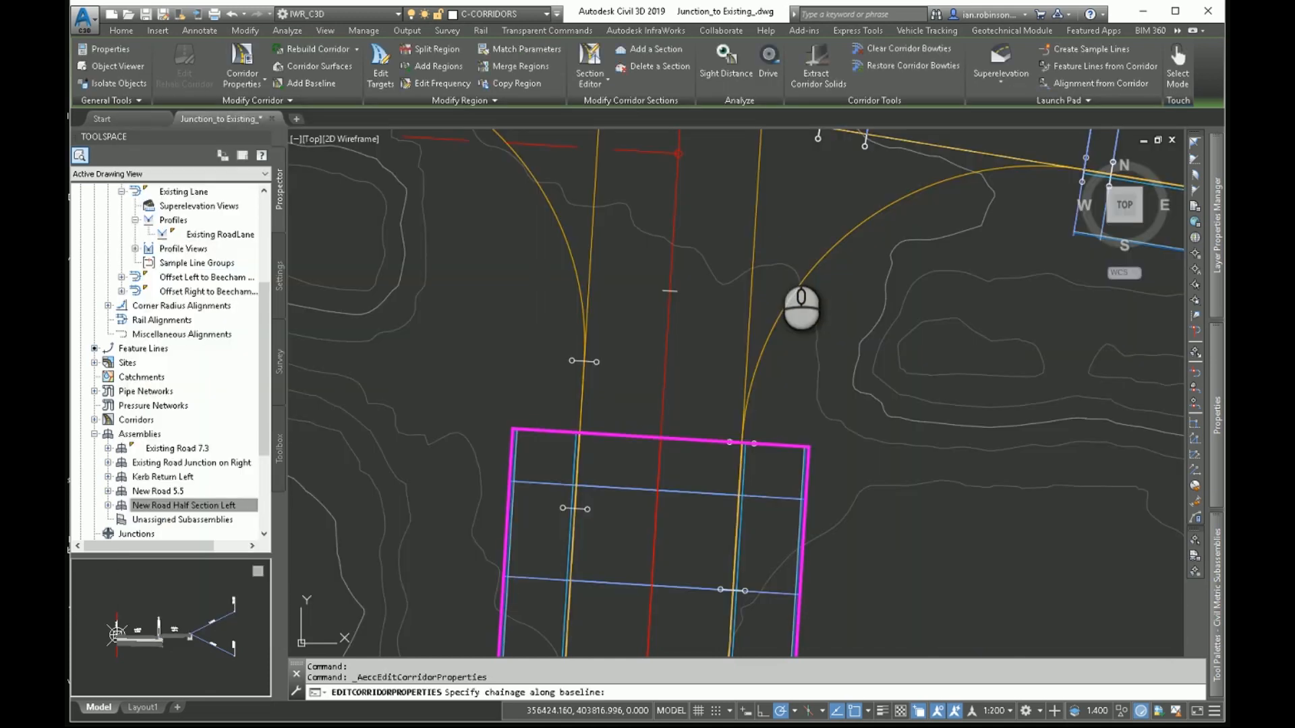
{"action": "left_click", "coordinate": [582, 363]}
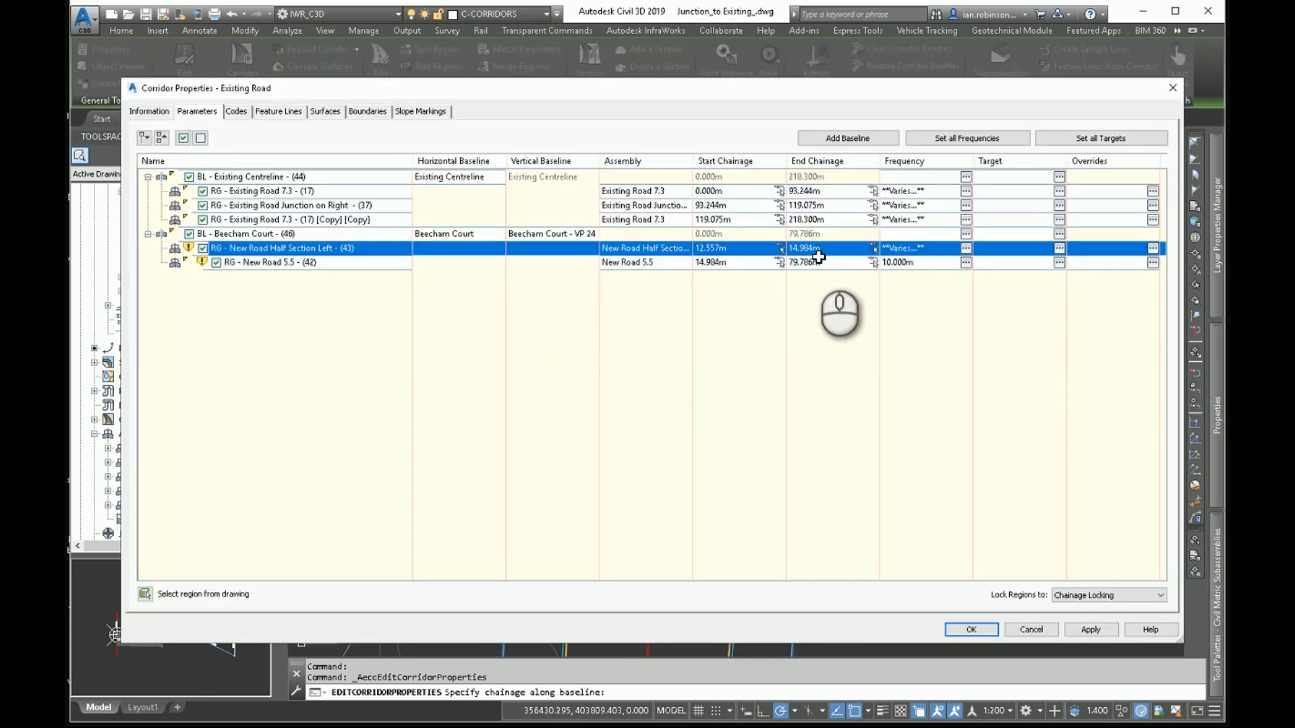
- Set the New Road Half Section Left region's frequency along straights to 1 m and rebuild the corridor to check the half section
{"action": "left_click", "coordinate": [965, 249]}
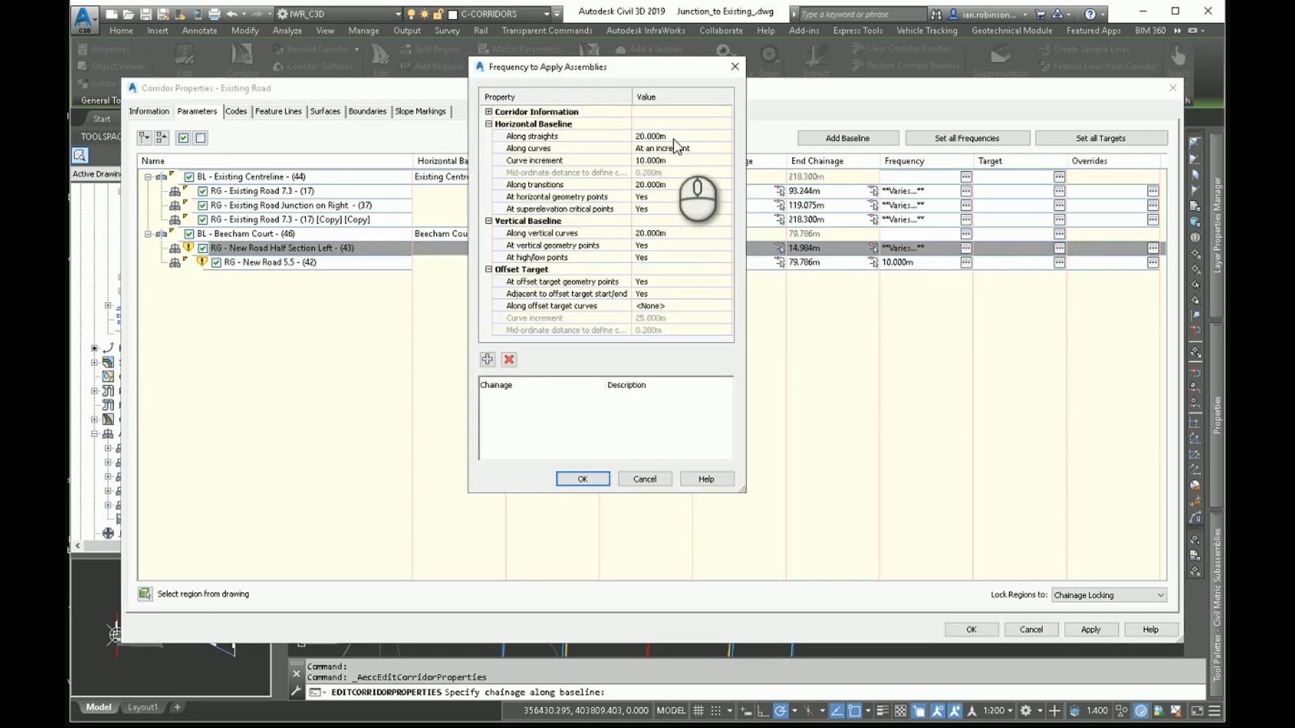
{"action": "type", "text": "1"}
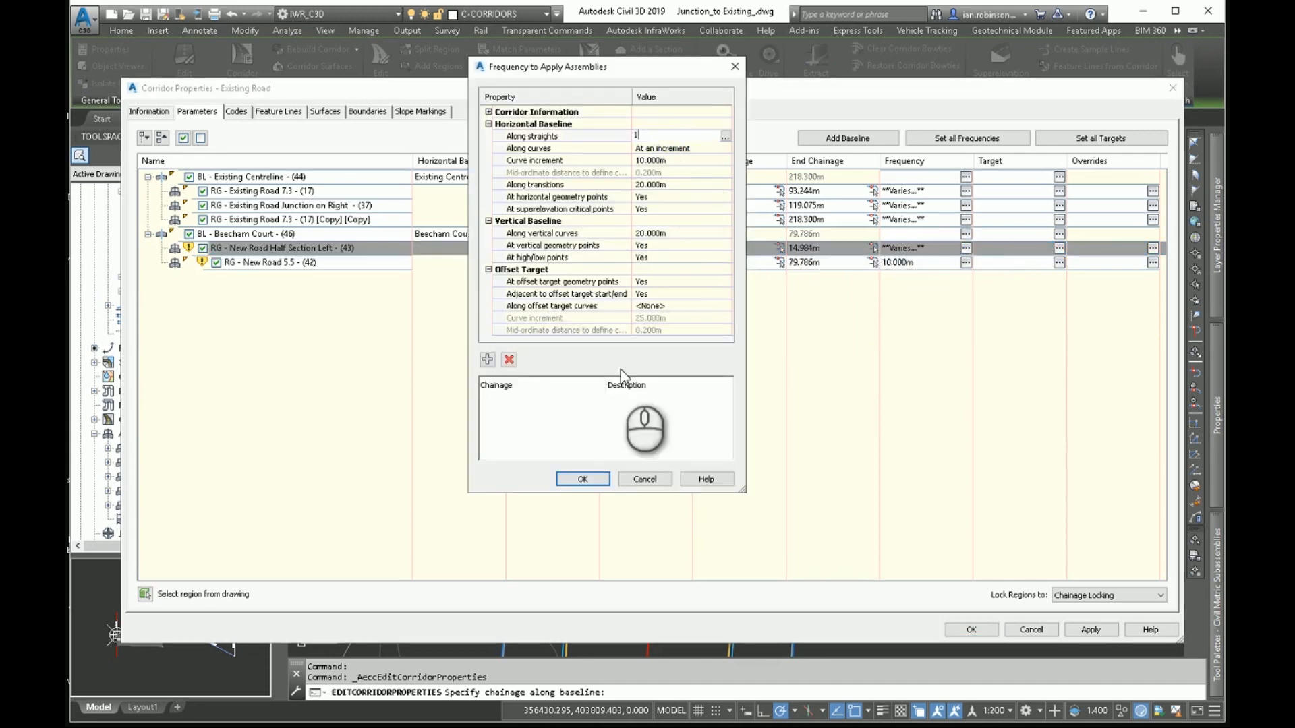
{"action": "left_click", "coordinate": [583, 479]}
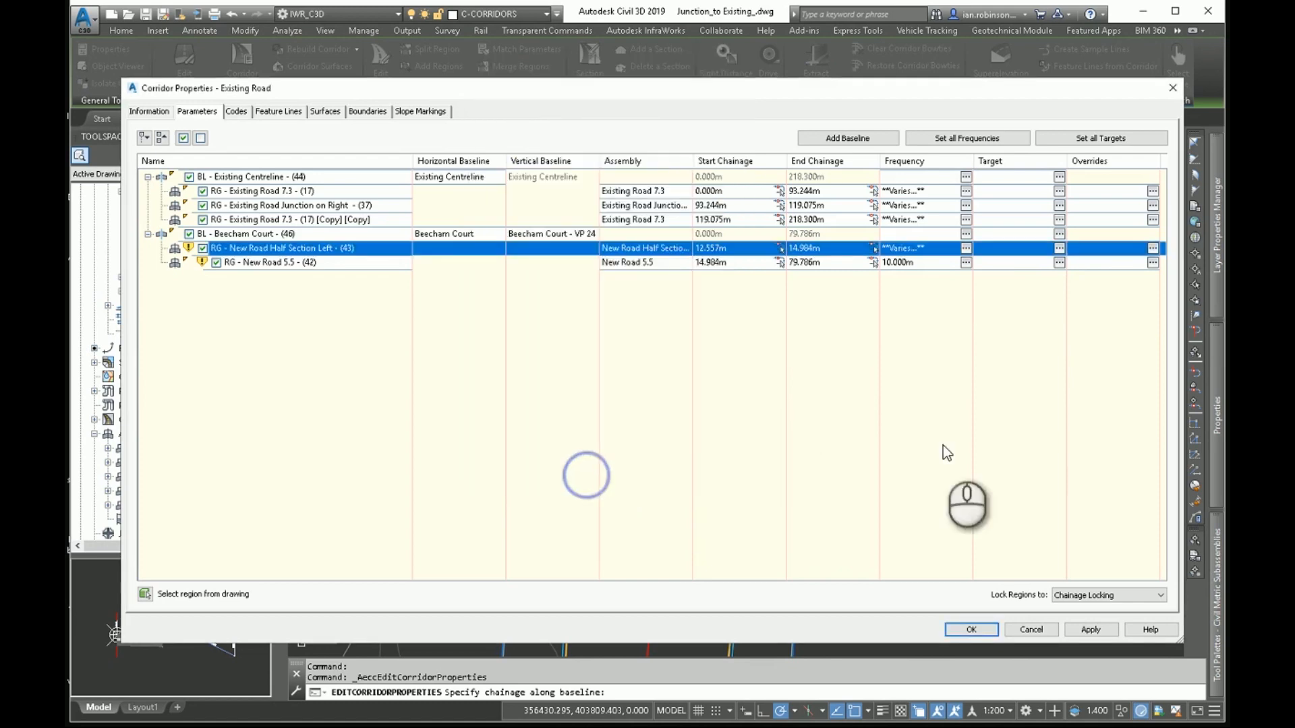
{"action": "left_click", "coordinate": [1087, 629]}
{"action": "left_click", "coordinate": [685, 350]}
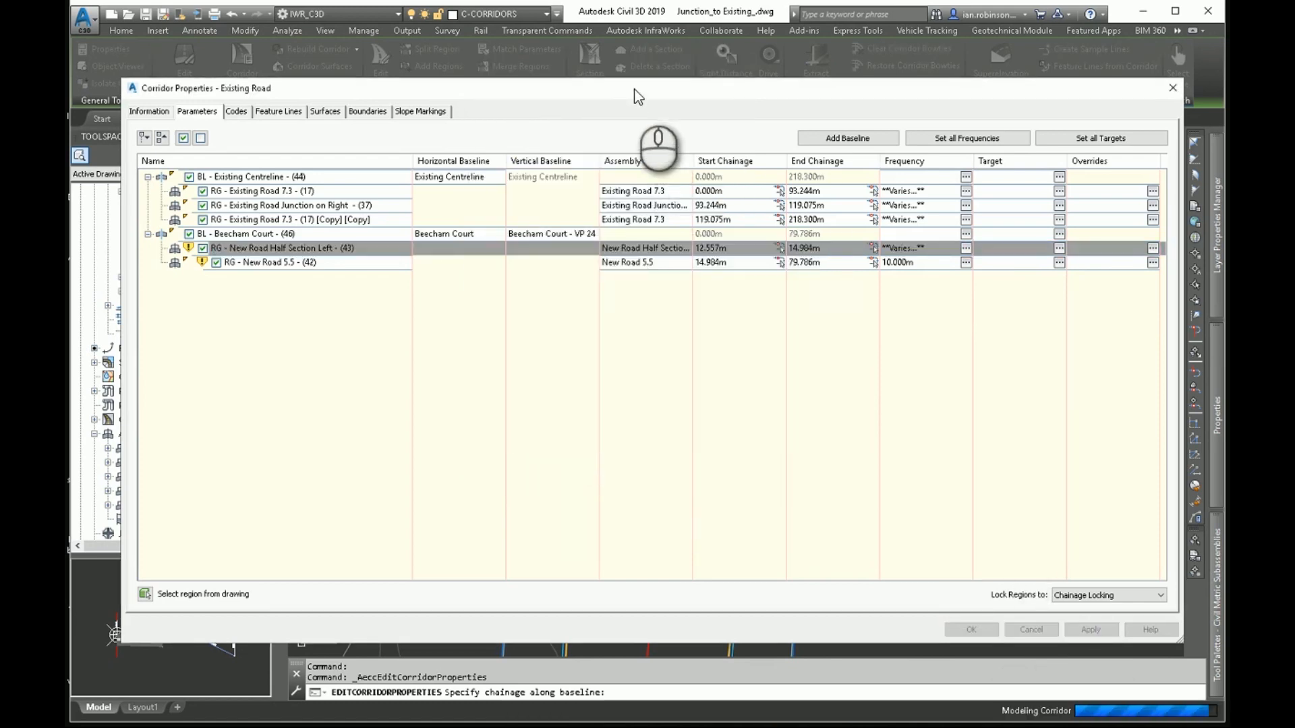
{"action": "left_click_drag", "start_coordinate": [638, 96], "coordinate": [628, 574]}
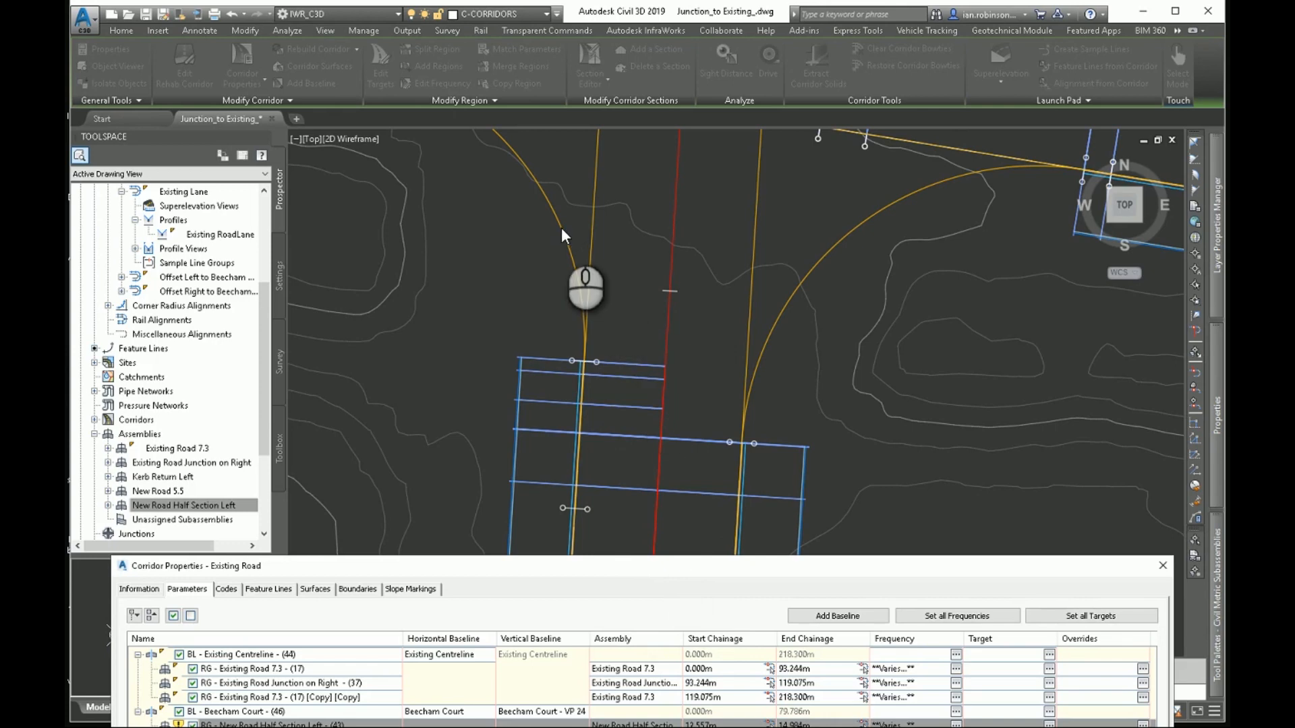
{"action": "left_click_drag", "start_coordinate": [635, 570], "coordinate": [649, 96]}
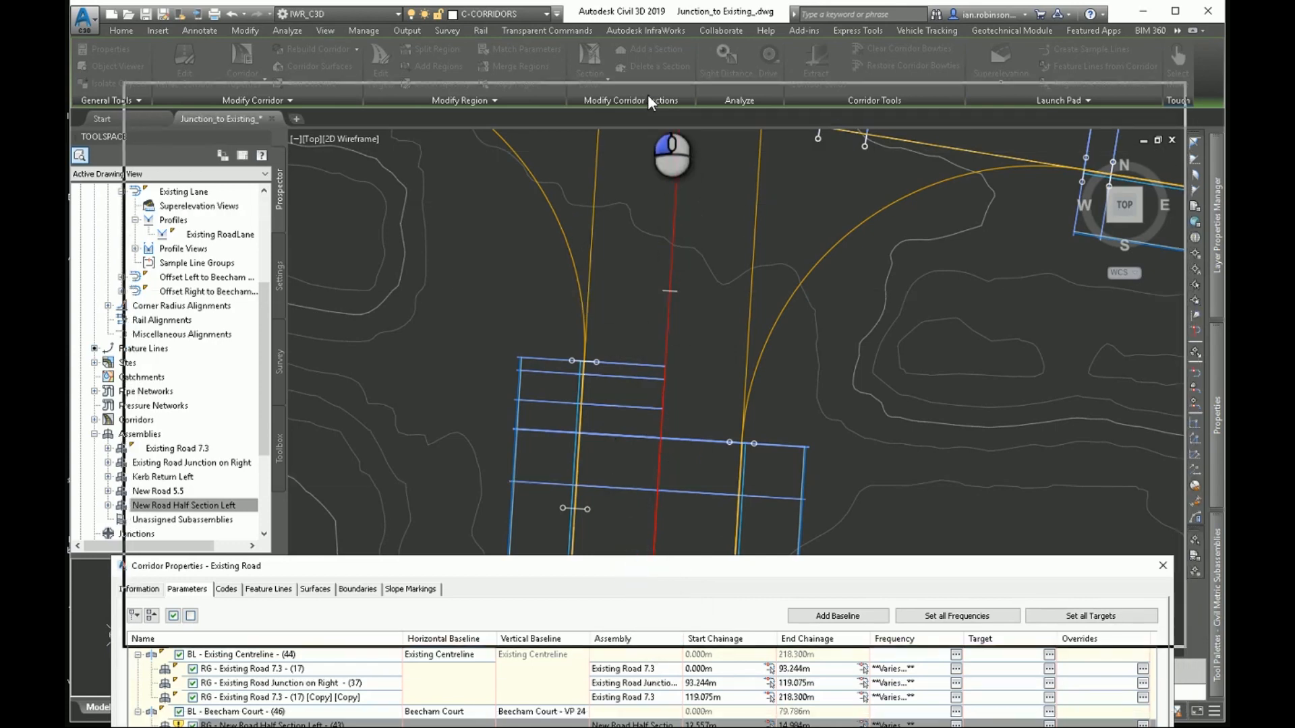
{"action": "left_click", "coordinate": [648, 253]}
- Add a Right KR alignment baseline to the corridor with Right KR - (5) as its profile
{"action": "left_click", "coordinate": [843, 142]}
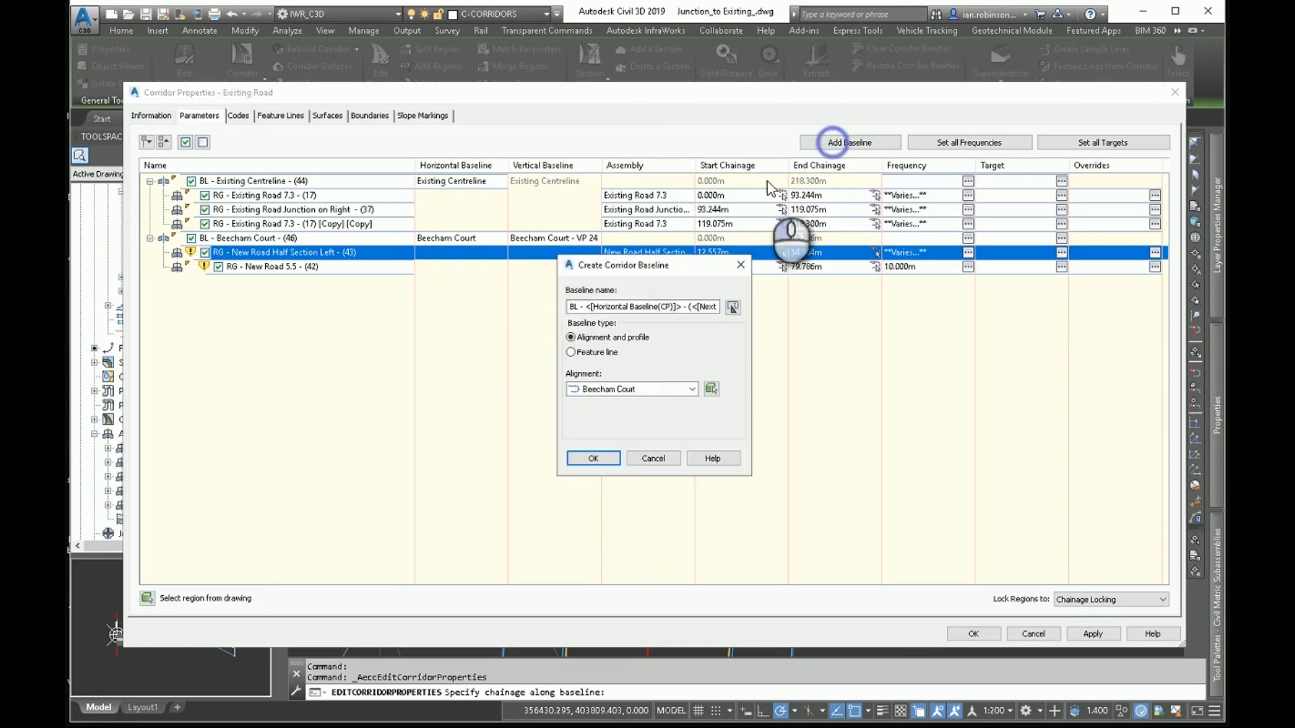
{"action": "left_click", "coordinate": [627, 393]}
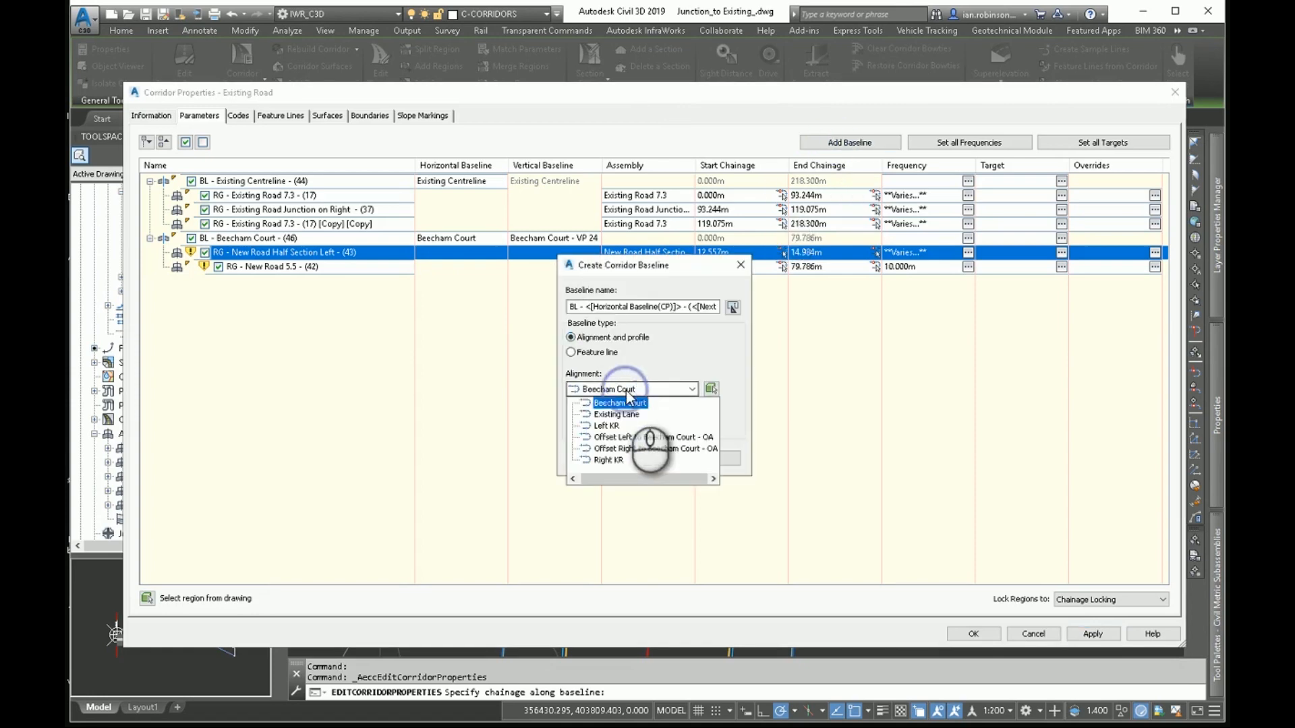
{"action": "left_click", "coordinate": [614, 462]}
{"action": "left_click", "coordinate": [594, 458]}
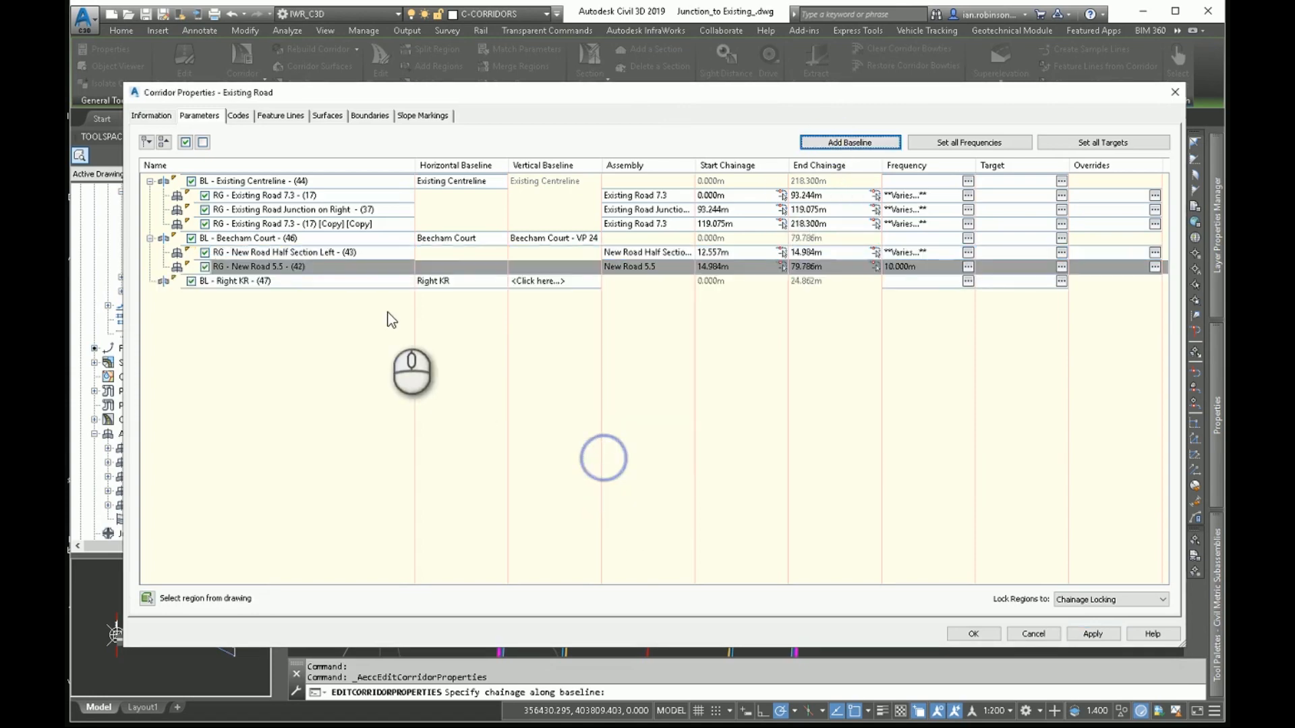
{"action": "left_click", "coordinate": [539, 282]}
{"action": "left_click", "coordinate": [619, 383]}
{"action": "left_click", "coordinate": [643, 385]}
{"action": "left_click", "coordinate": [608, 412]}
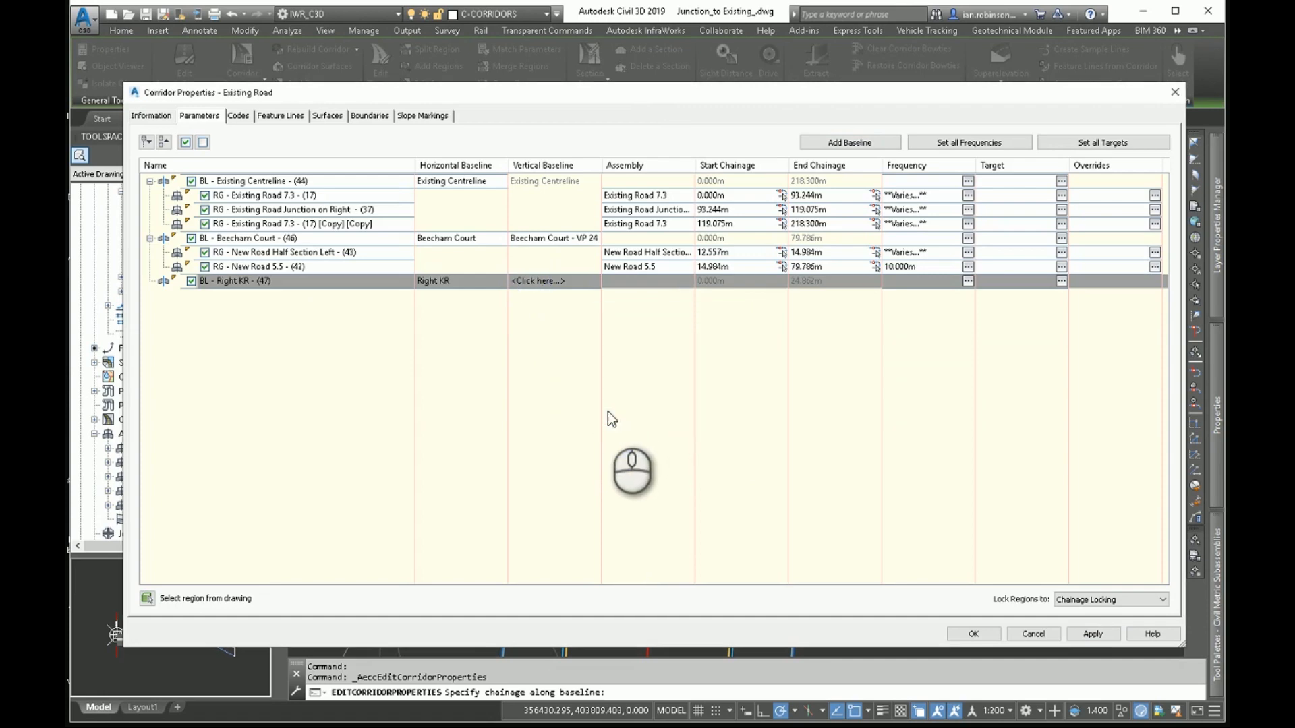
- Add a region to the Right KR baseline using the Kerb Return Left assembly
{"action": "right_click", "coordinate": [309, 284]}
{"action": "left_click", "coordinate": [358, 293]}
{"action": "left_click", "coordinate": [855, 437]}
{"action": "left_click", "coordinate": [860, 474]}
{"action": "left_click", "coordinate": [860, 474]}
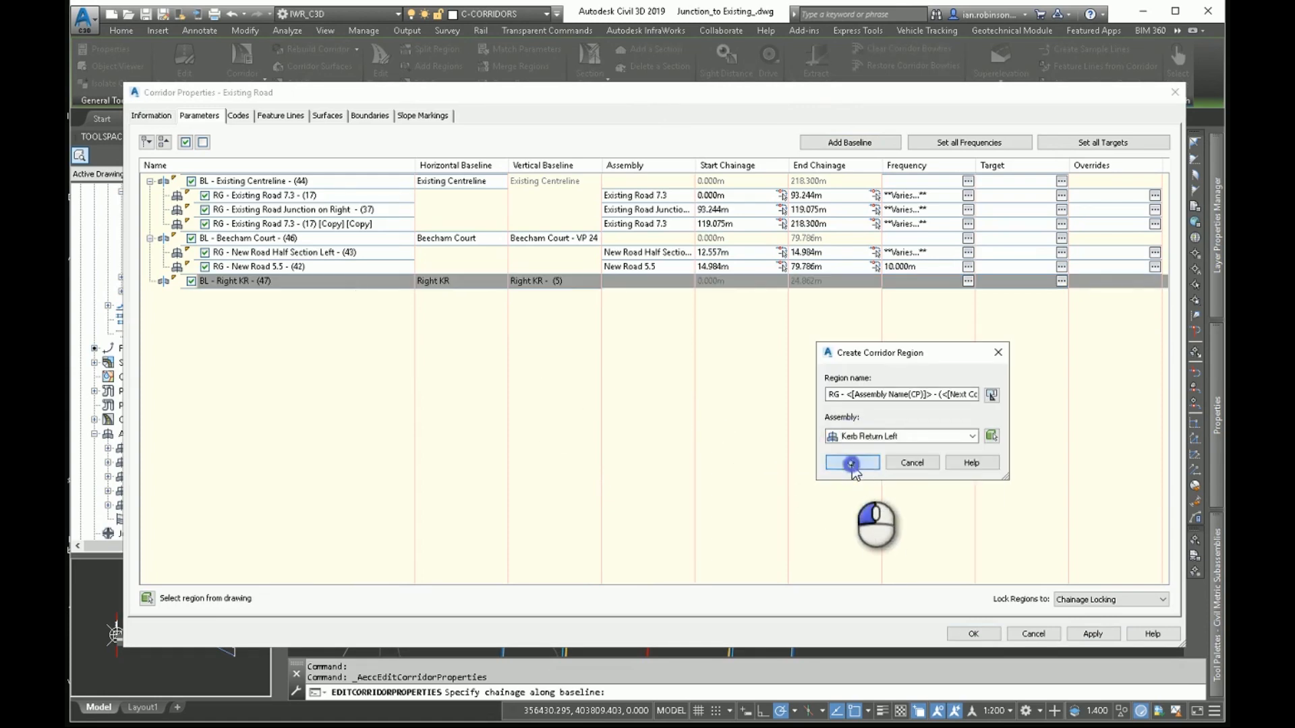
{"action": "left_click", "coordinate": [852, 464]}
{"action": "left_click", "coordinate": [150, 281]}
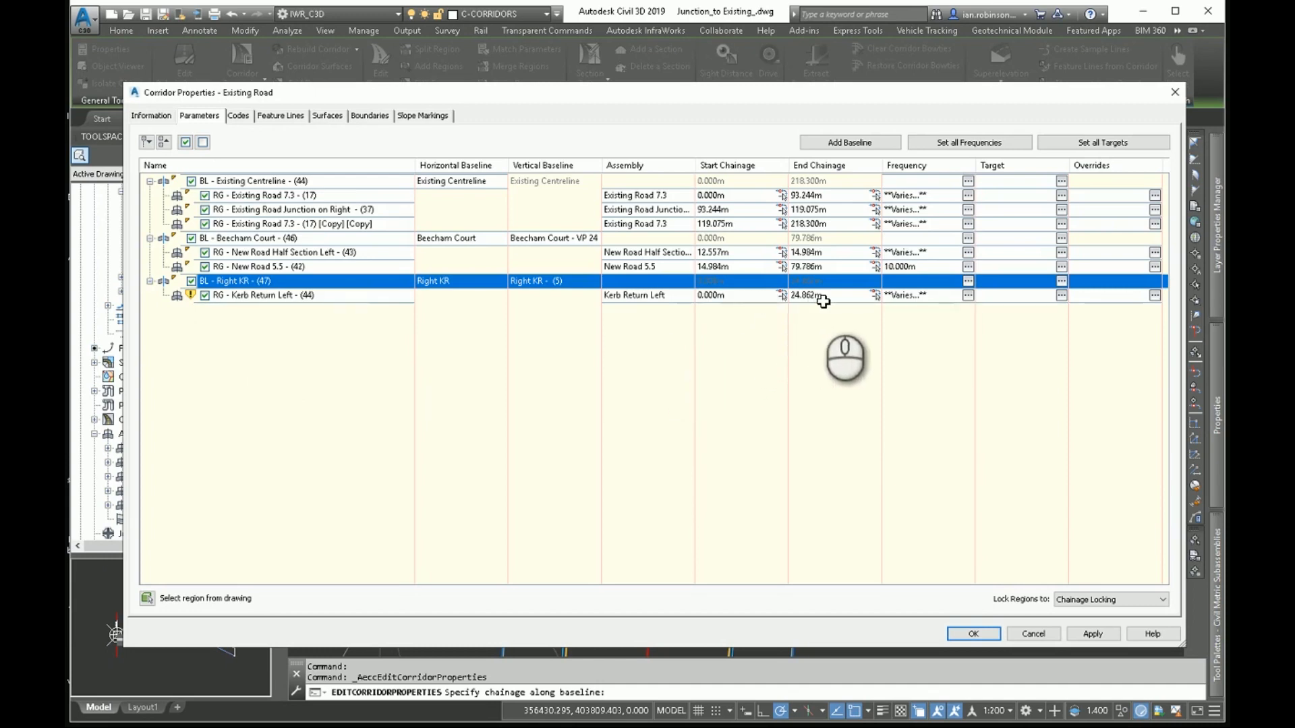
- Set the Kerb Return Left region to run from chainage 5 m to 19.862 m with a 1 m assembly frequency
{"action": "double_click", "coordinate": [742, 297]}
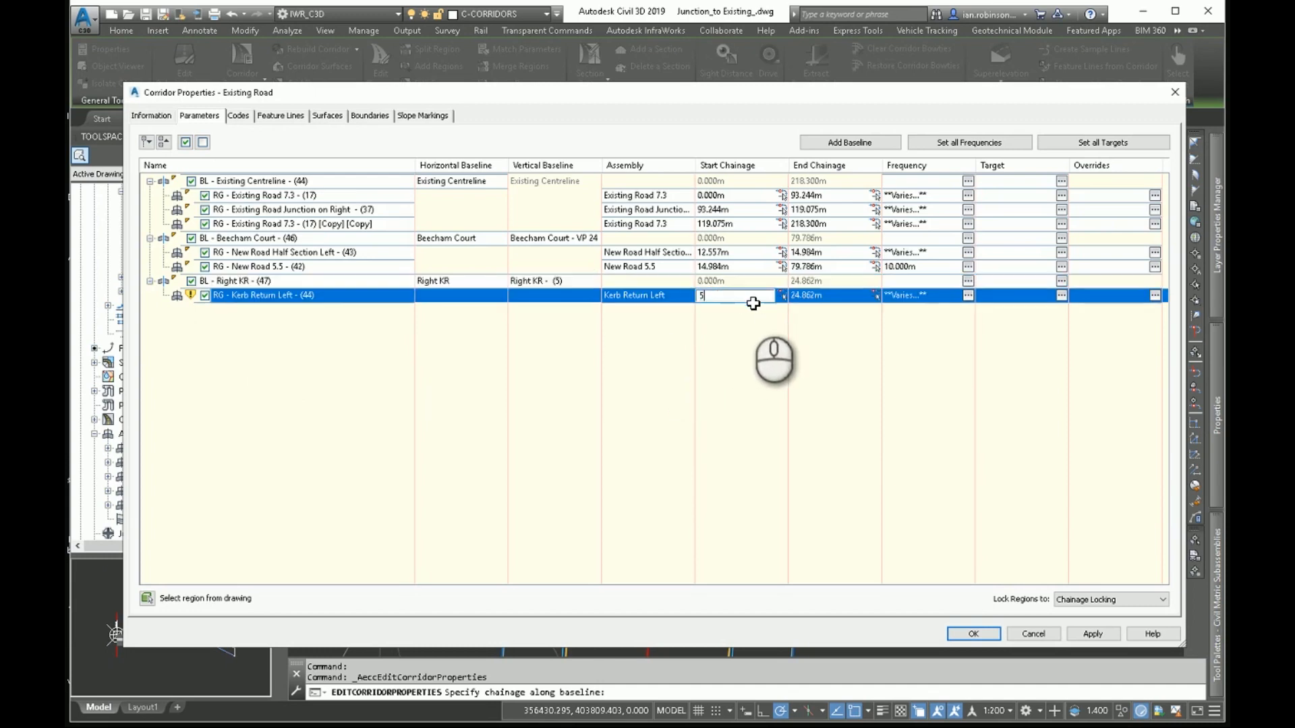
{"action": "left_click", "coordinate": [800, 298]}
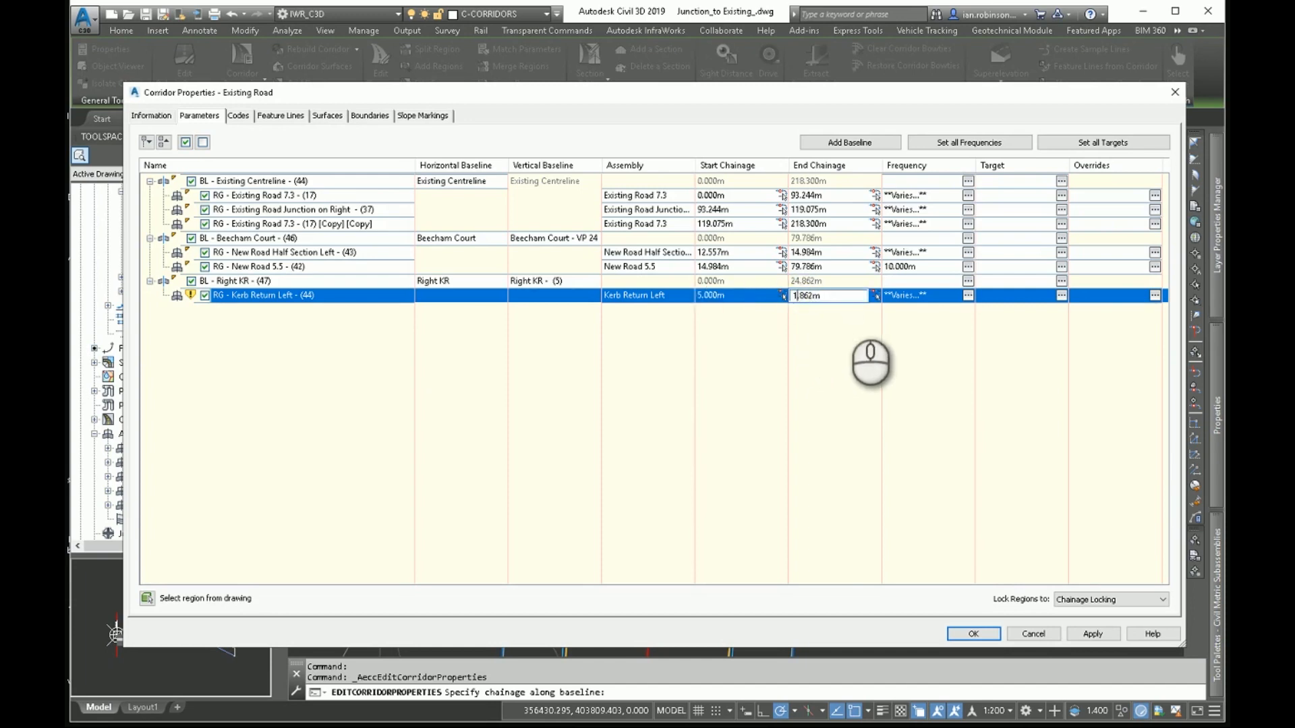
{"action": "left_click", "coordinate": [968, 296]}
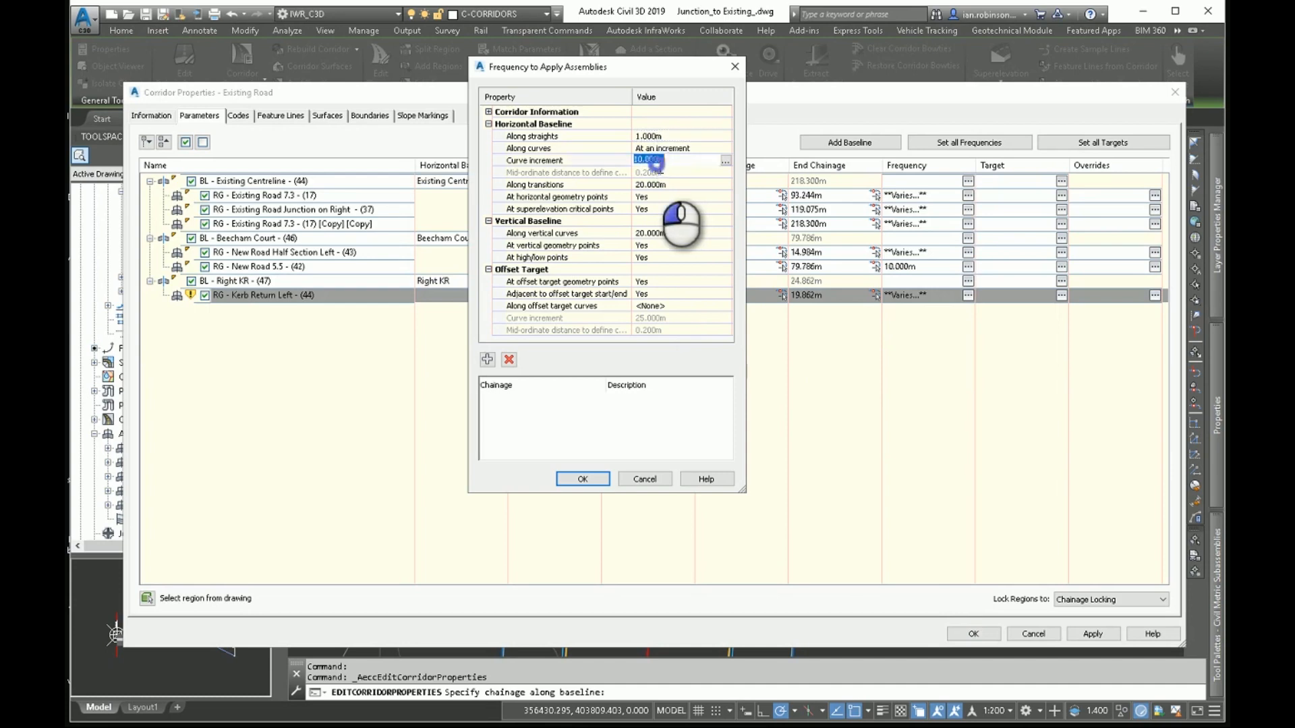
{"action": "left_click", "coordinate": [583, 479]}
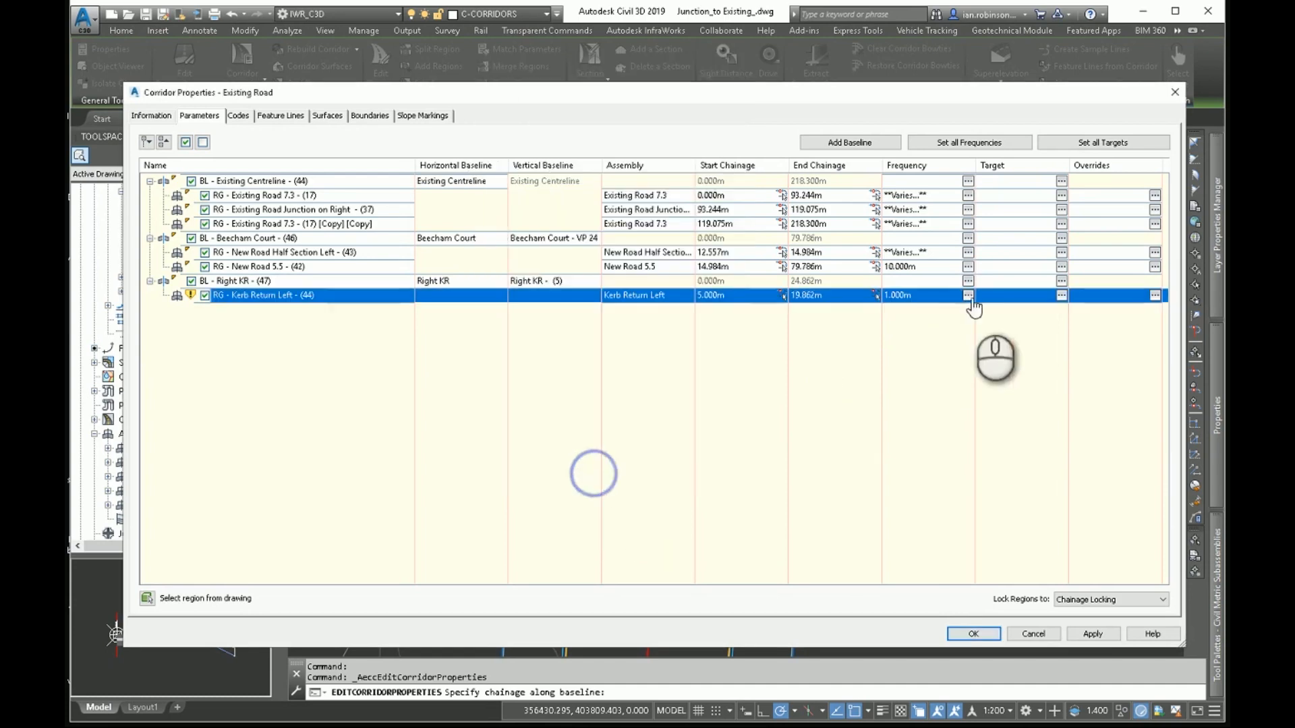
- Set the width target of the Right KR region's SimpleCarriageway to the Beecham Court and Existing Lane alignments
{"action": "left_click", "coordinate": [1061, 295]}
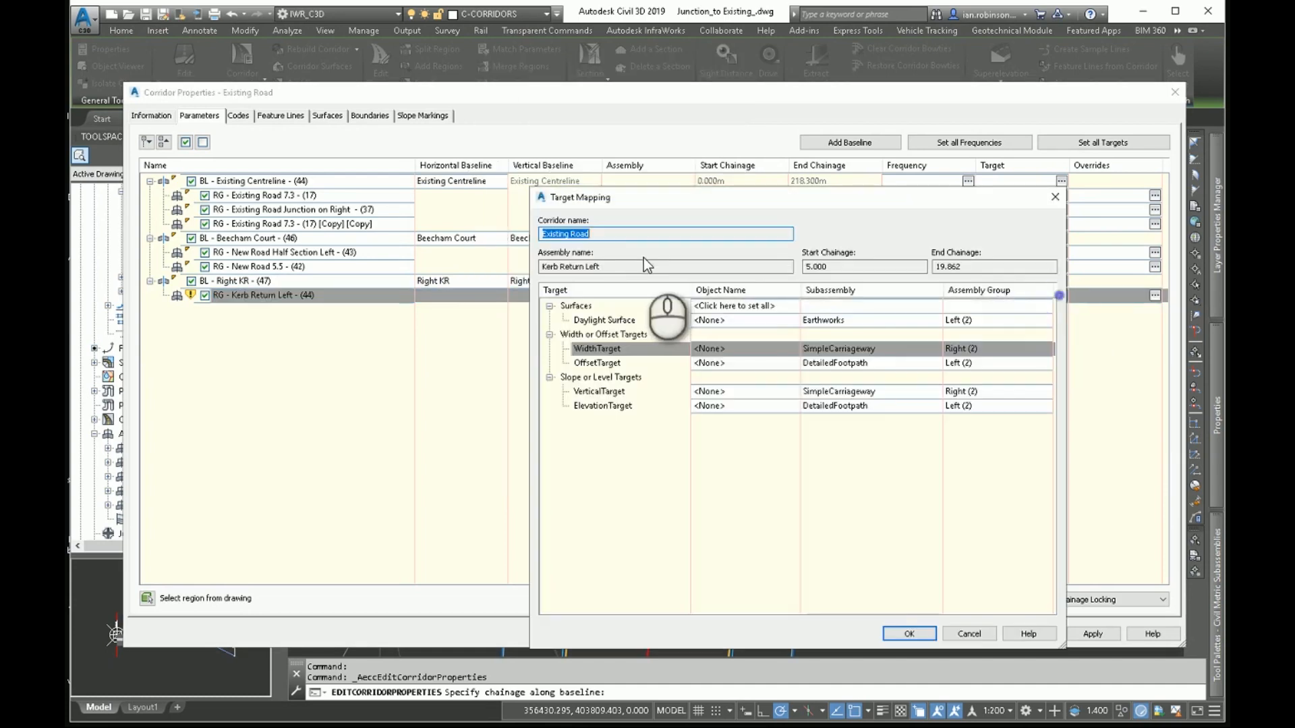
{"action": "left_click", "coordinate": [726, 349]}
{"action": "left_click", "coordinate": [607, 159]}
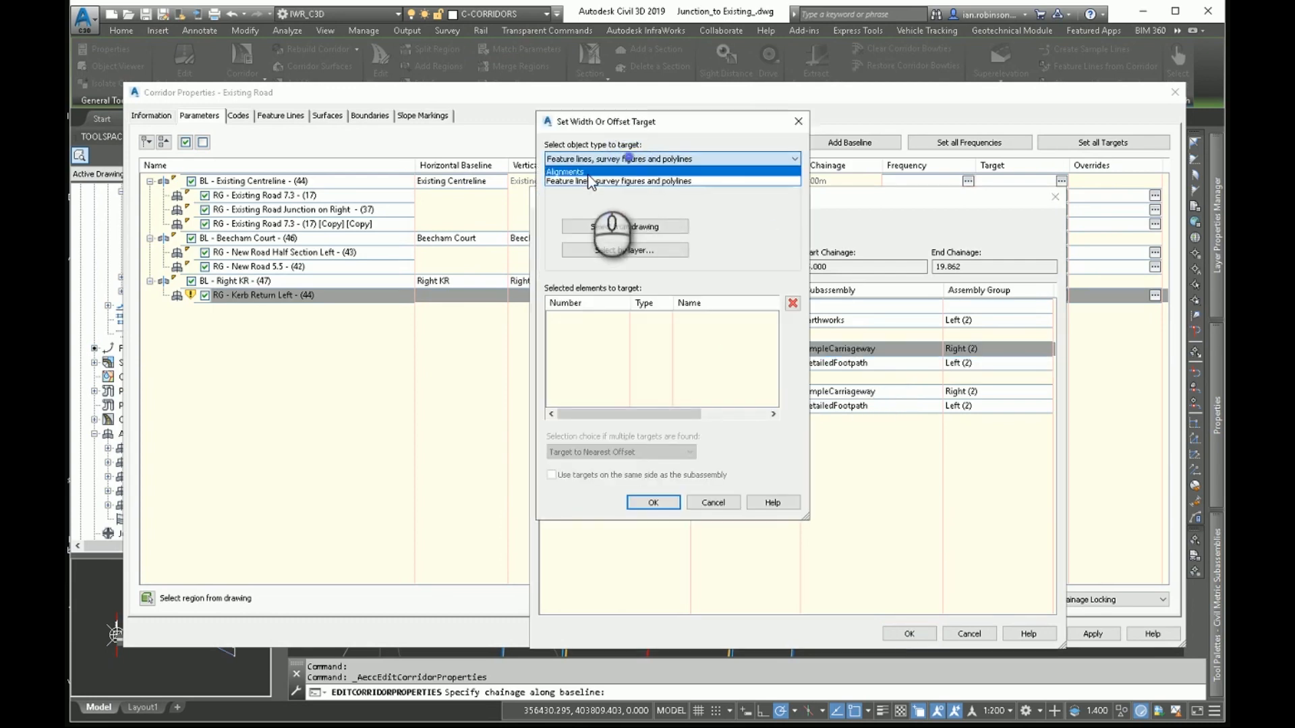
{"action": "left_click", "coordinate": [587, 177]}
{"action": "left_click", "coordinate": [580, 214]}
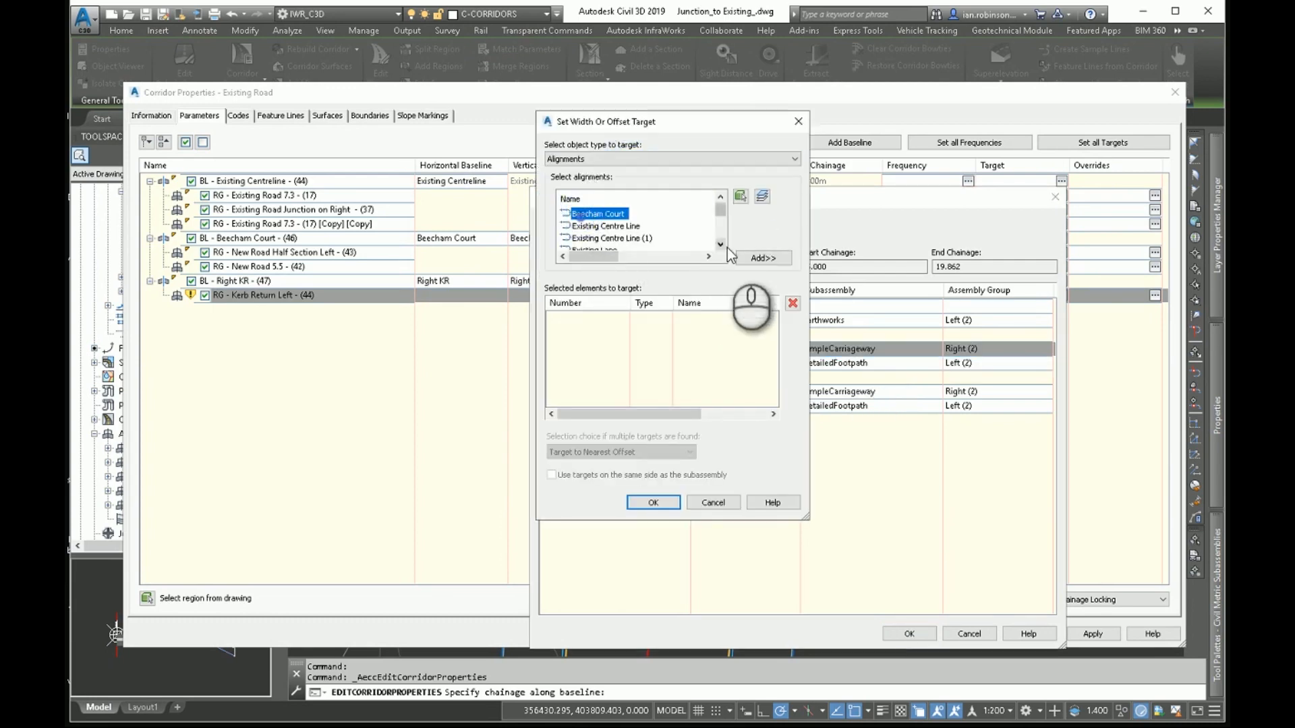
{"action": "left_click", "coordinate": [763, 258]}
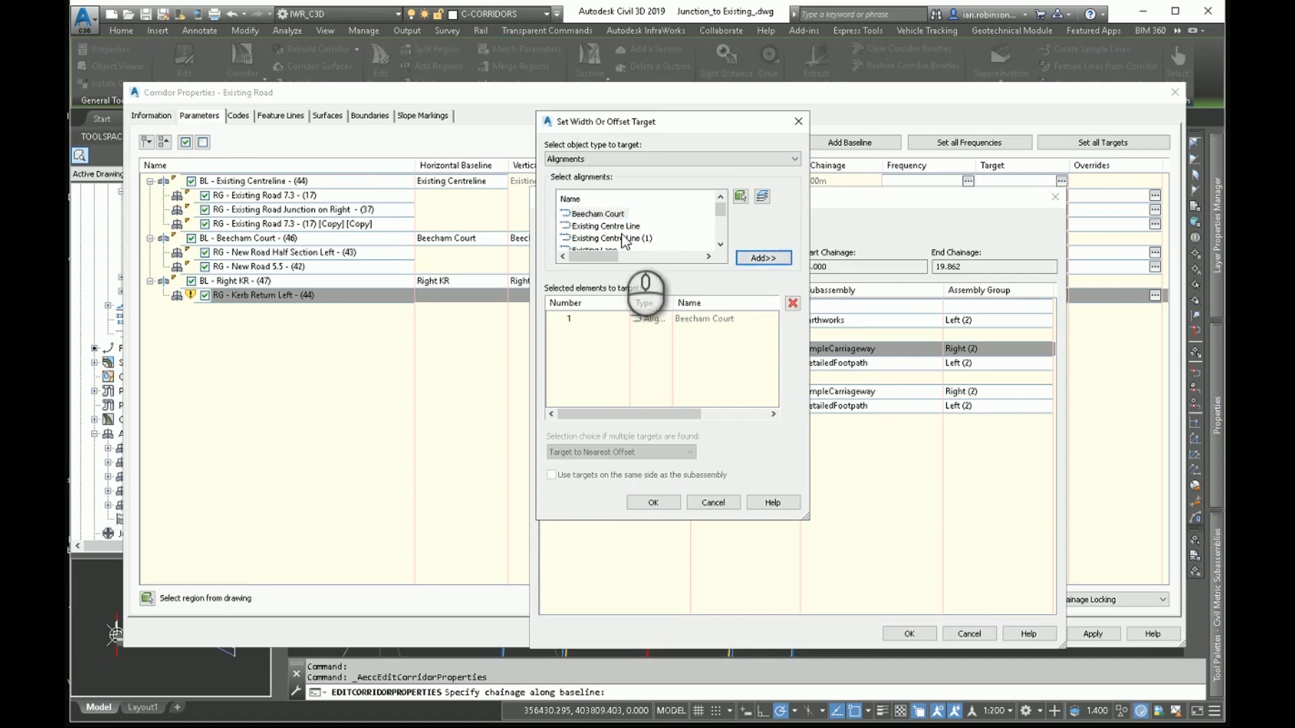
{"action": "scroll", "coordinate": [624, 241], "scroll_direction": "down", "scroll_amount": 2}
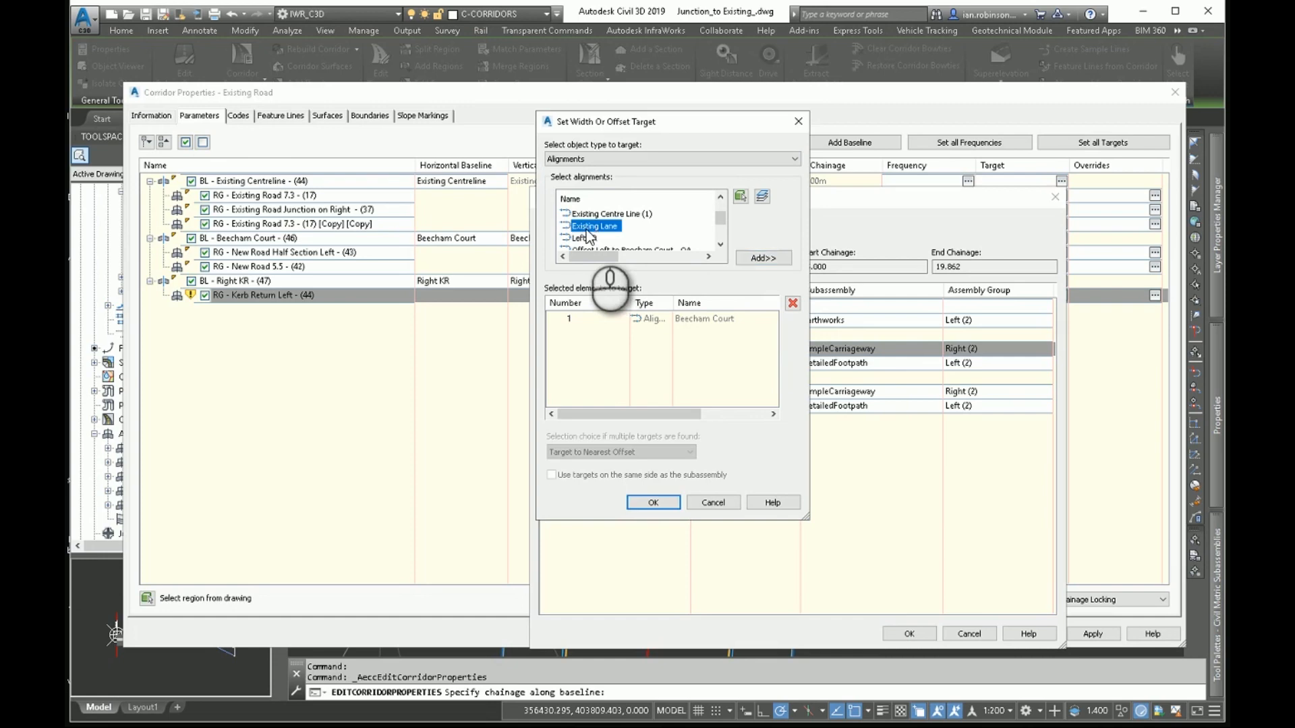
{"action": "left_click", "coordinate": [765, 260]}
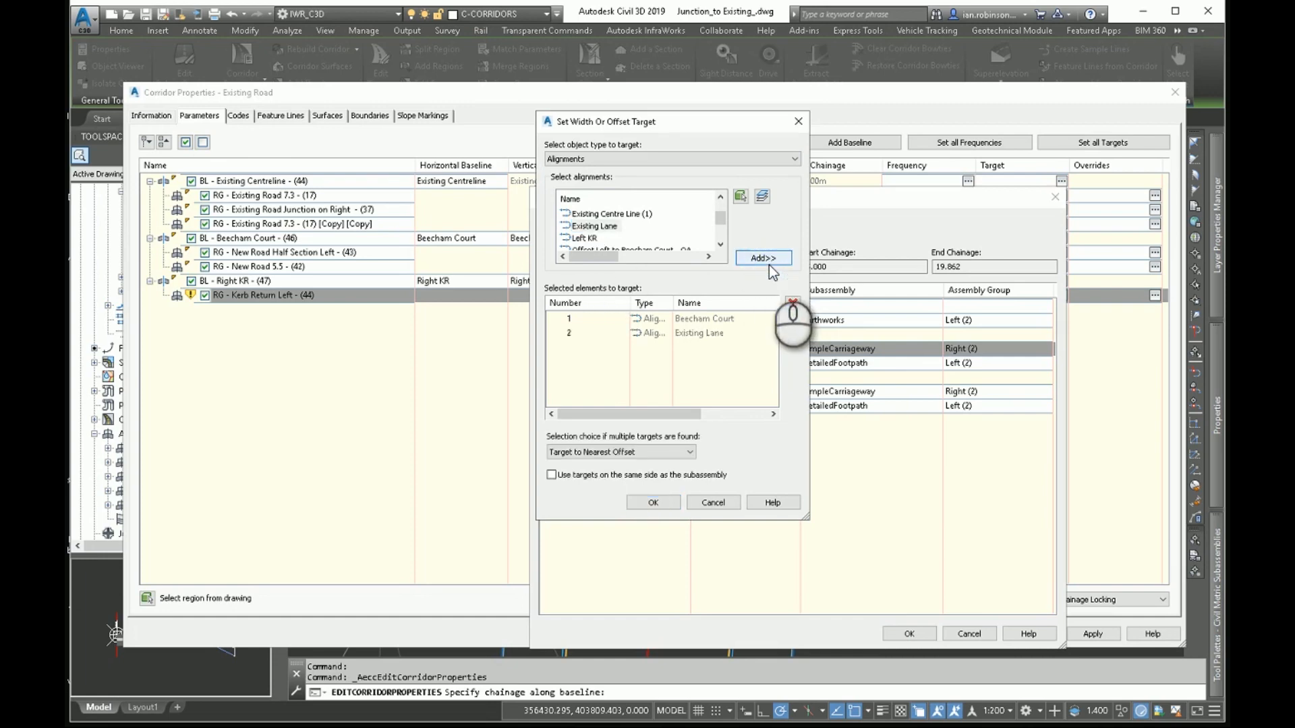
{"action": "left_click", "coordinate": [653, 503]}
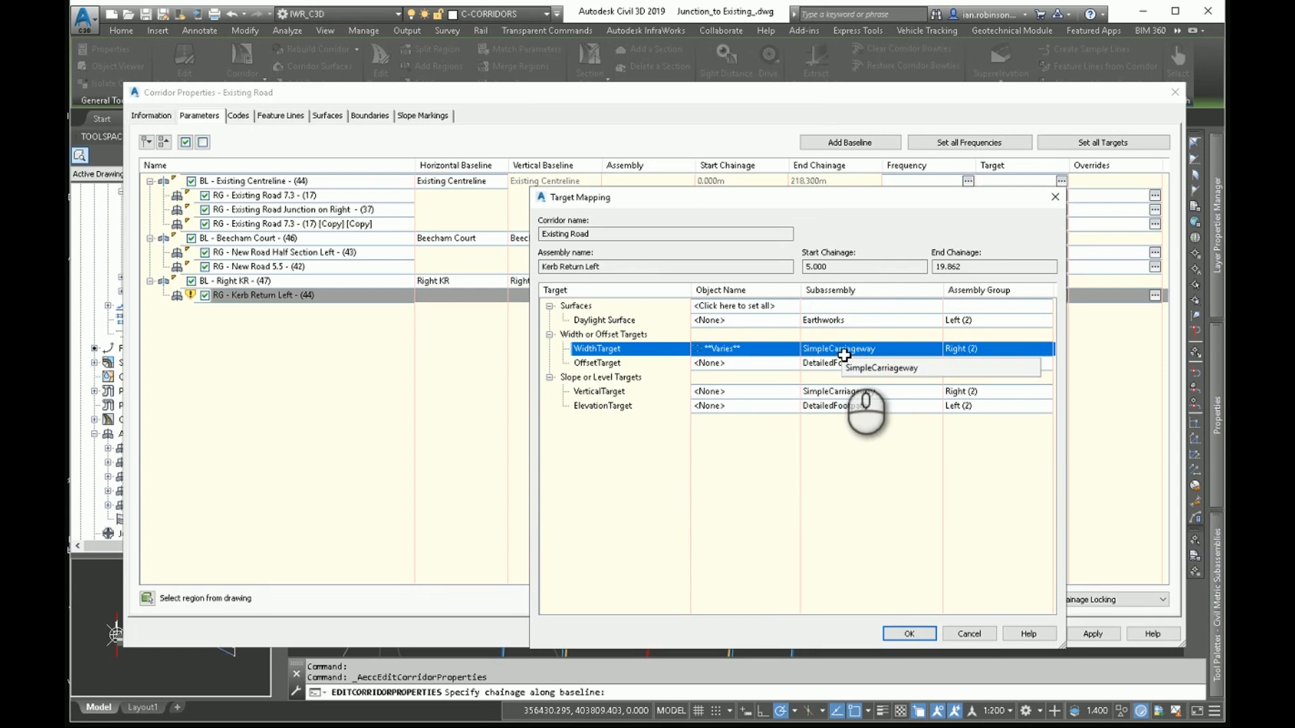
- Set the Right KR region's SimpleCarriageway vertical target to the Beecham Court - VP 24 and Existing RoadLane profiles
{"action": "left_click", "coordinate": [767, 396]}
{"action": "left_click", "coordinate": [684, 200]}
{"action": "left_click", "coordinate": [684, 220]}
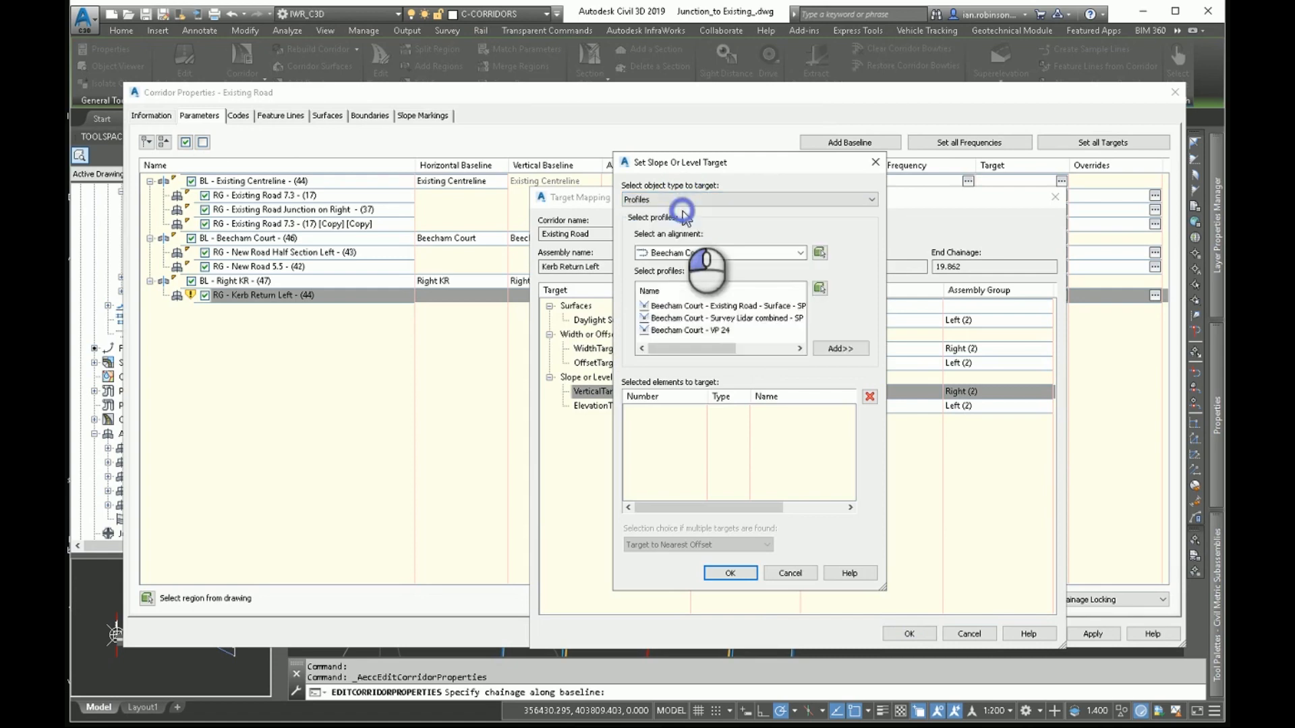
{"action": "left_click", "coordinate": [683, 331]}
{"action": "left_click", "coordinate": [841, 348]}
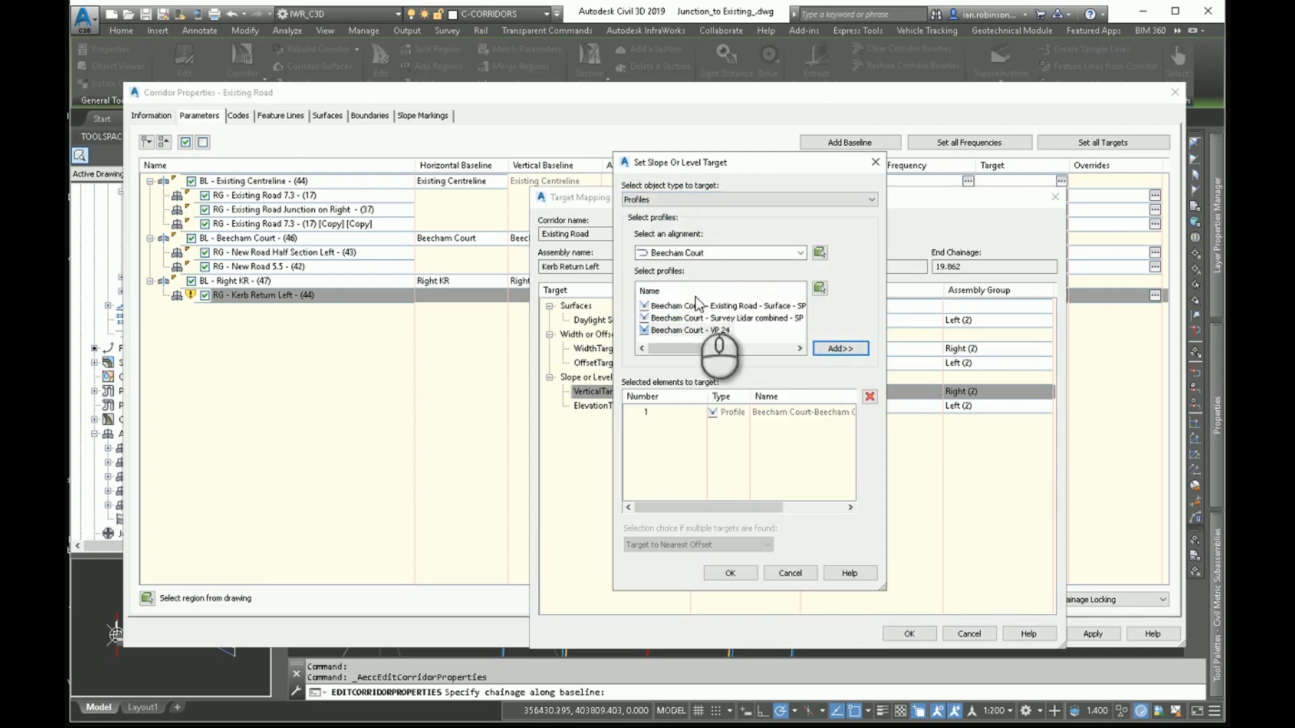
{"action": "left_click", "coordinate": [679, 253]}
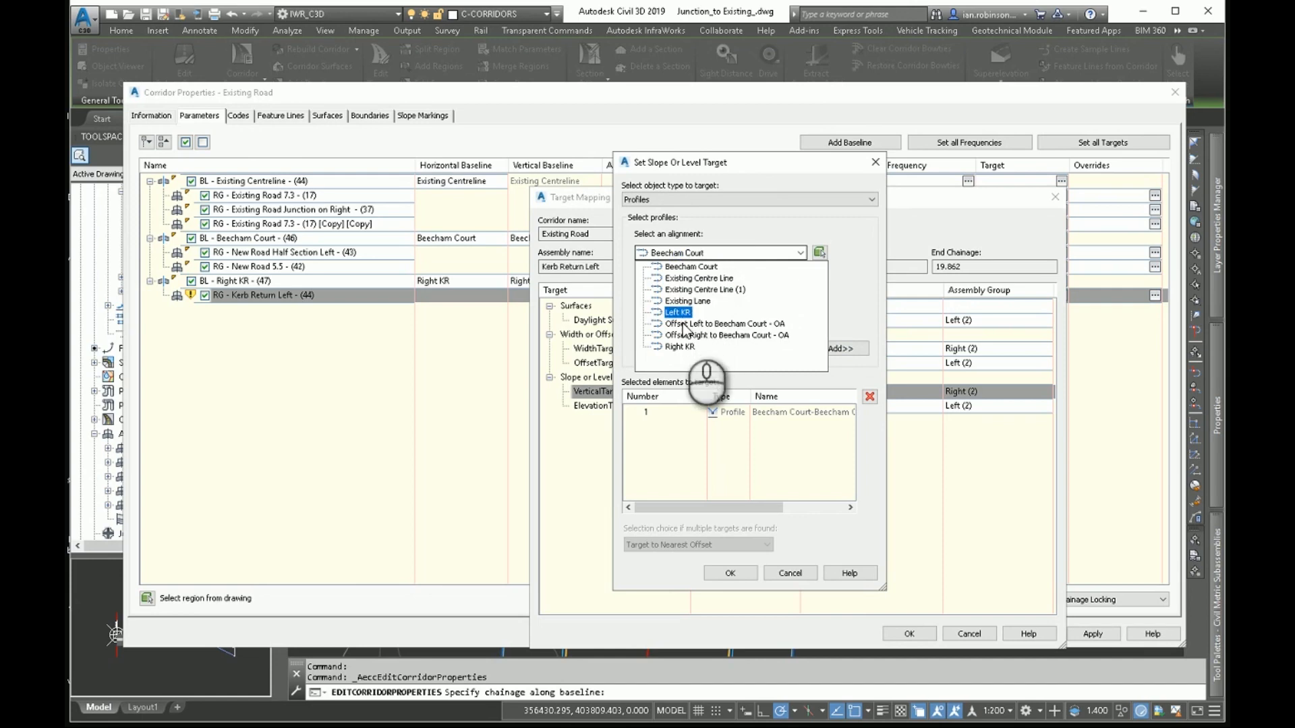
{"action": "left_click", "coordinate": [688, 301]}
{"action": "left_click", "coordinate": [681, 306]}
{"action": "left_click", "coordinate": [840, 348]}
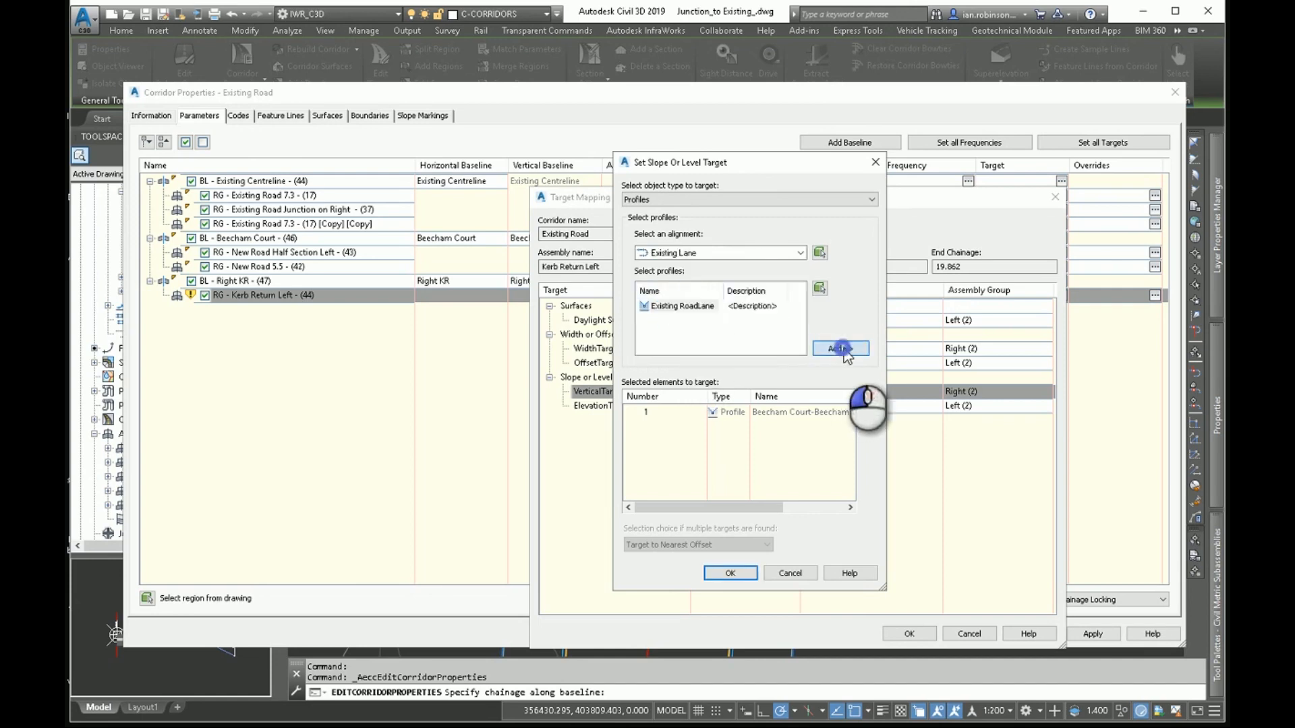
{"action": "left_click", "coordinate": [734, 574]}
{"action": "left_click", "coordinate": [904, 633]}
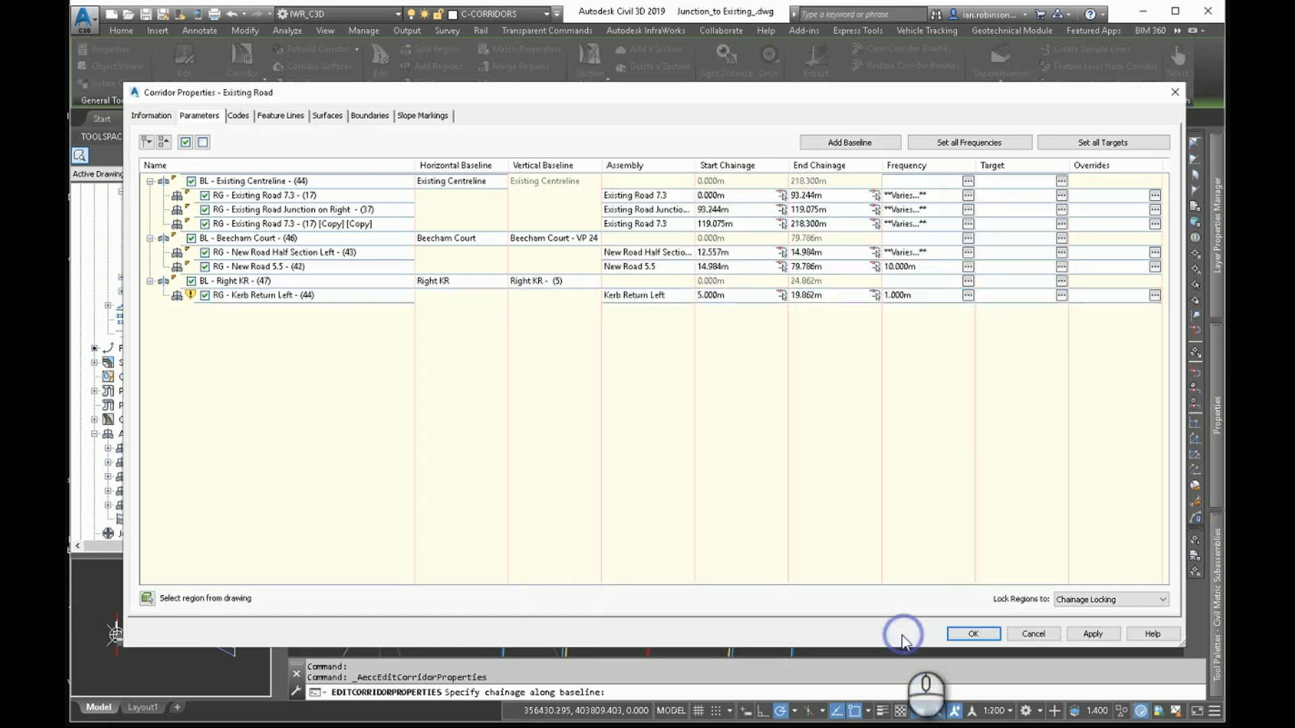
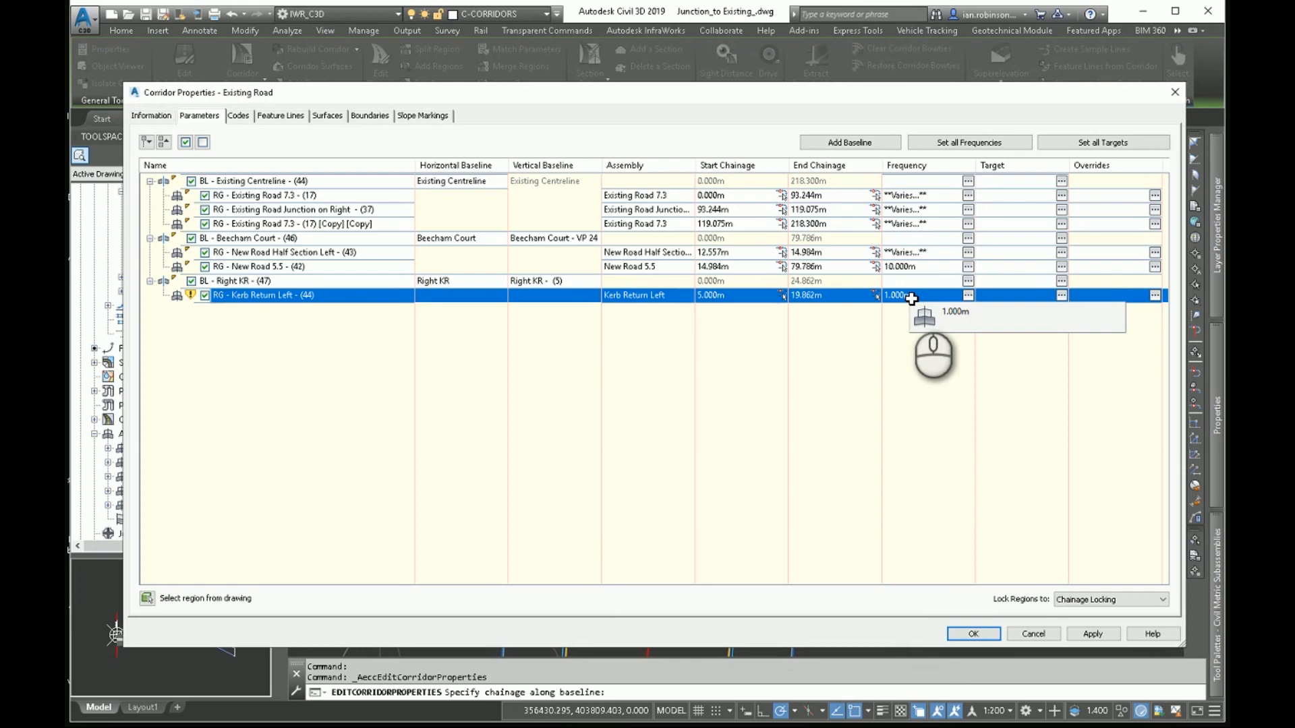
- Rebuild the corridor and check the right kerb return where it meets the existing road lane
{"action": "left_click", "coordinate": [973, 634]}
{"action": "left_click", "coordinate": [637, 344]}
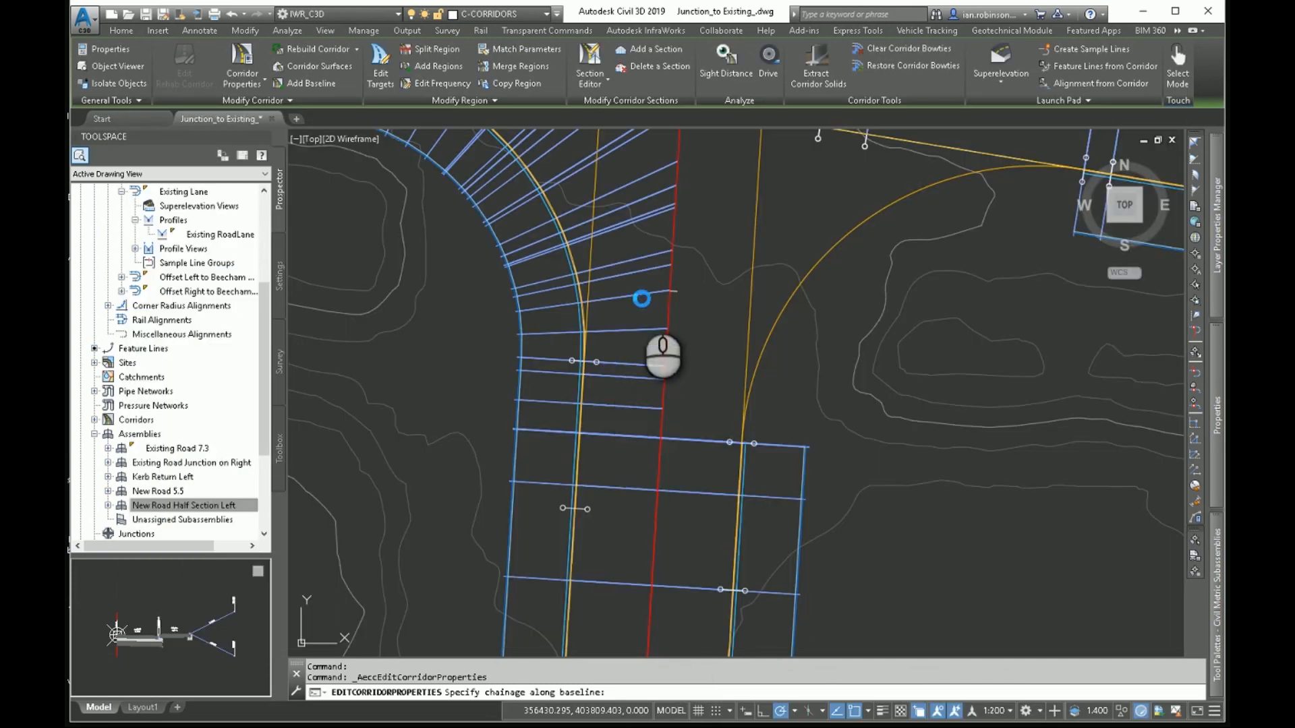
{"action": "middle_click_drag", "start_coordinate": [637, 260], "coordinate": [646, 480]}
{"action": "scroll", "coordinate": [695, 333], "scroll_direction": "up", "scroll_amount": 5}
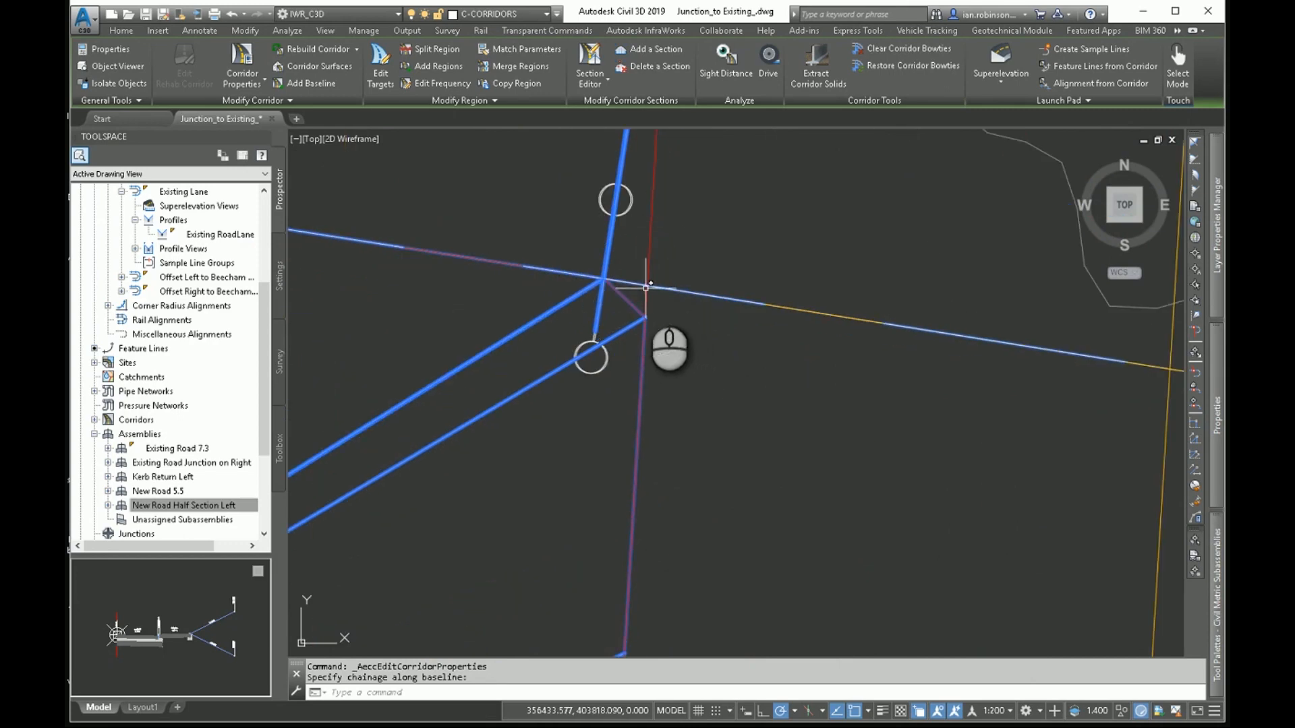
{"action": "scroll", "coordinate": [646, 288], "scroll_direction": "down", "scroll_amount": 5}
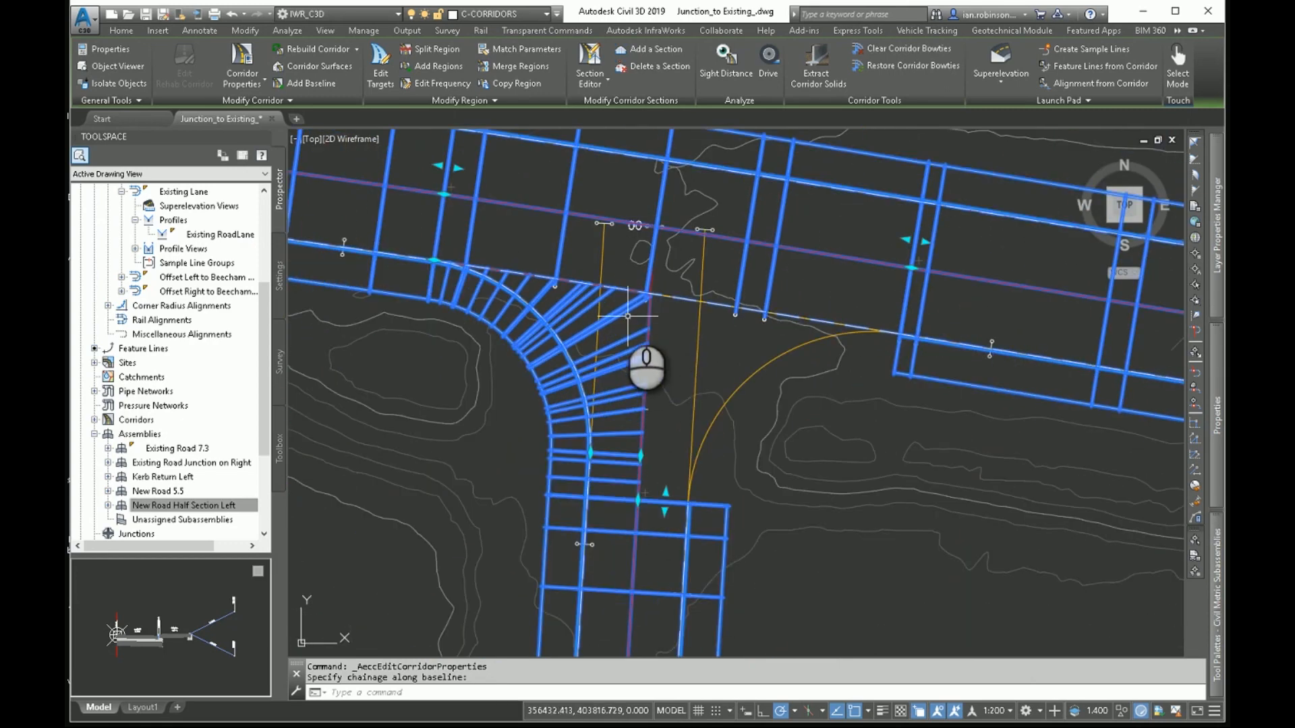
- Add a Left KR alignment baseline to the corridor with Left KR - (7) as its profile
{"action": "left_click", "coordinate": [733, 413]}
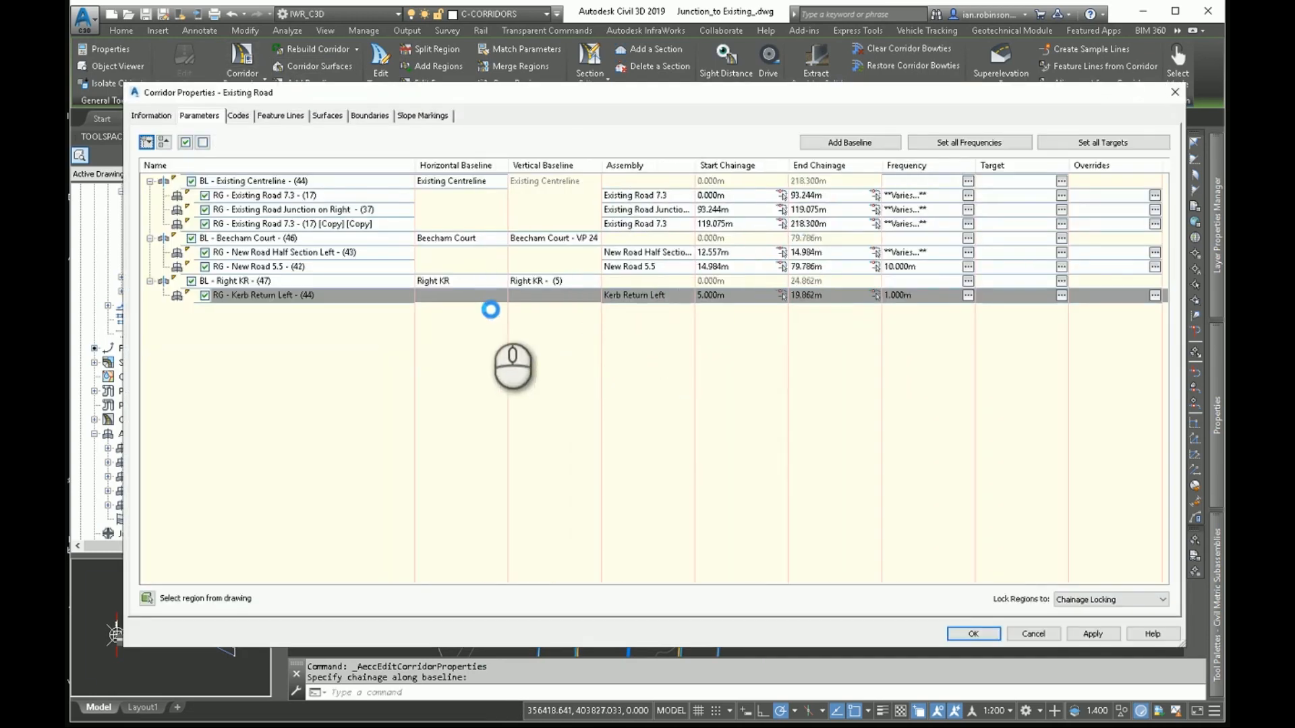
{"action": "left_click", "coordinate": [833, 142]}
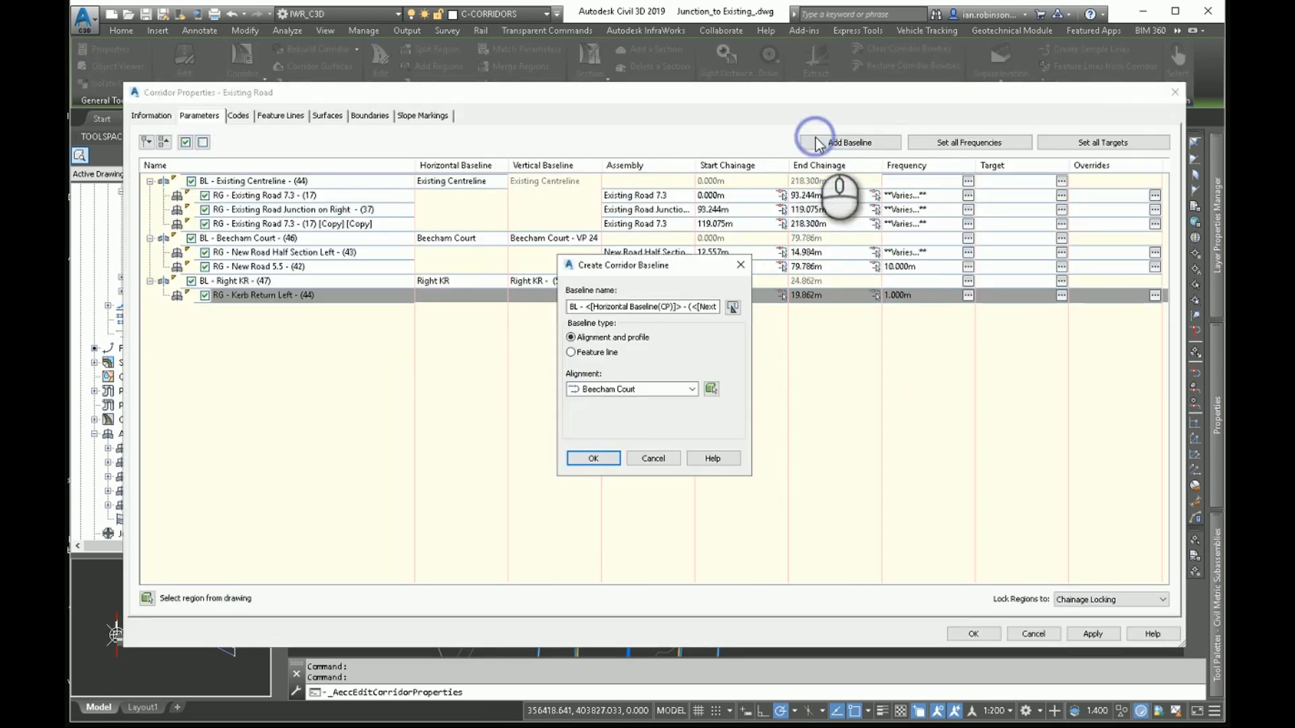
{"action": "left_click", "coordinate": [626, 389]}
{"action": "left_click", "coordinate": [606, 425]}
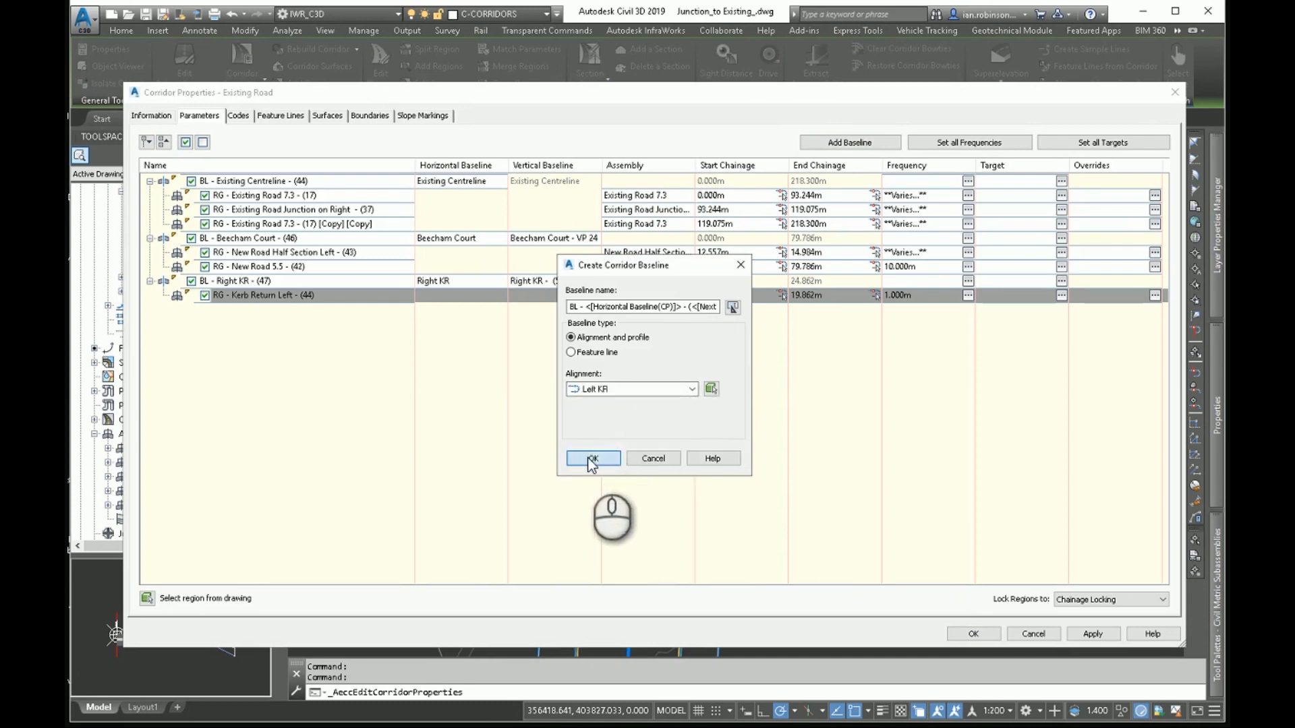
{"action": "left_click", "coordinate": [593, 458]}
{"action": "left_click", "coordinate": [557, 296]}
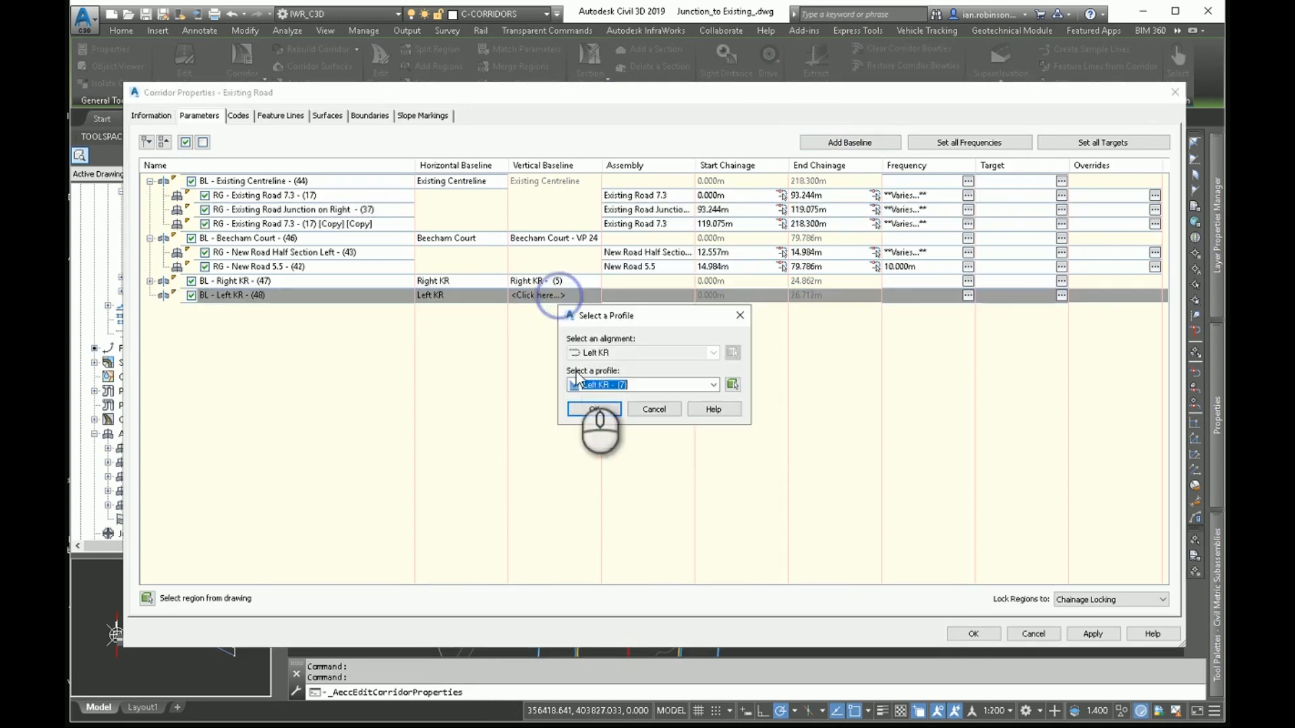
{"action": "left_click", "coordinate": [595, 409]}
- Add a region to the Left KR baseline using the Kerb Return Left assembly
{"action": "right_click", "coordinate": [228, 297]}
{"action": "left_click", "coordinate": [243, 308]}
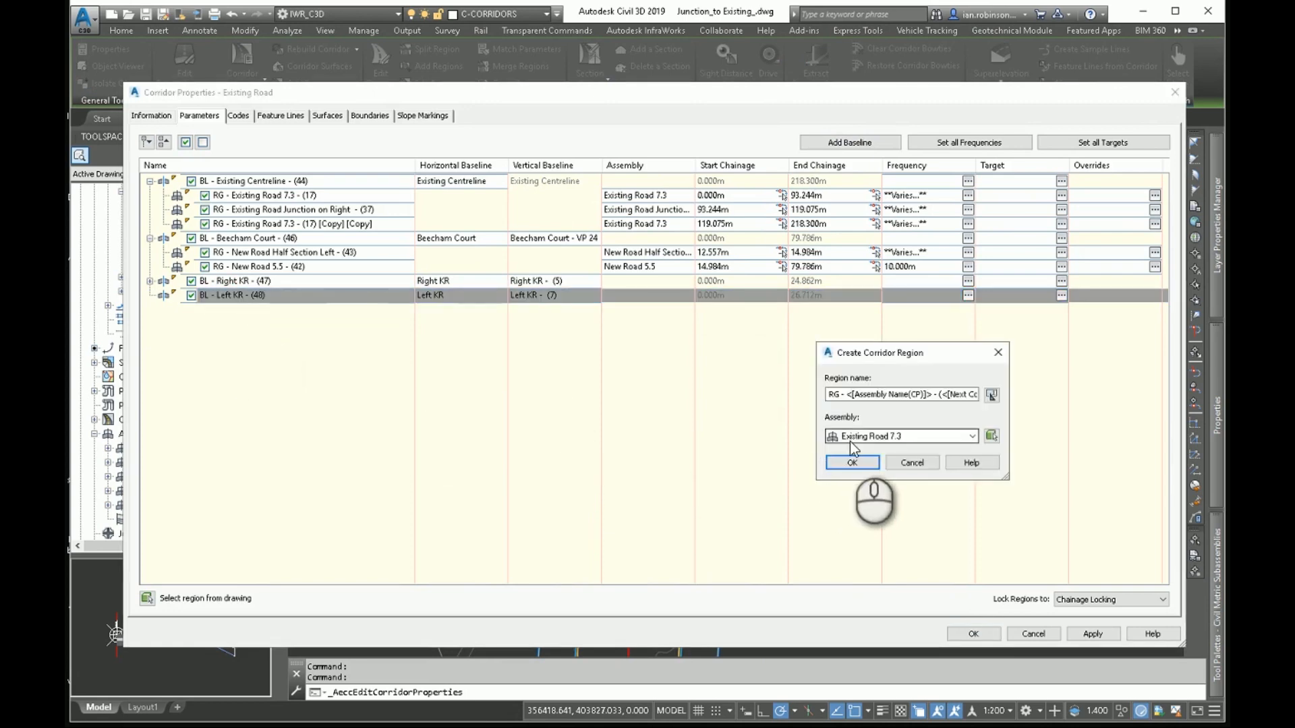
{"action": "left_click", "coordinate": [897, 437]}
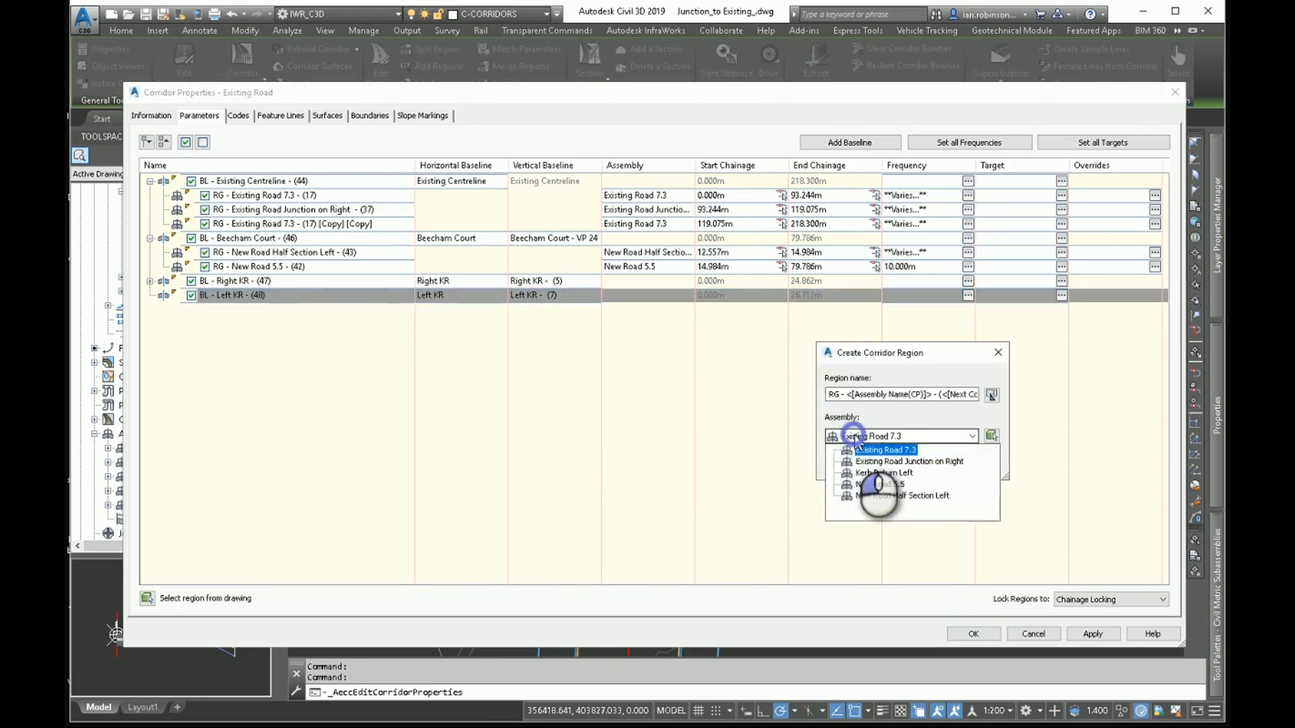
{"action": "left_click", "coordinate": [889, 472]}
{"action": "left_click", "coordinate": [851, 463]}
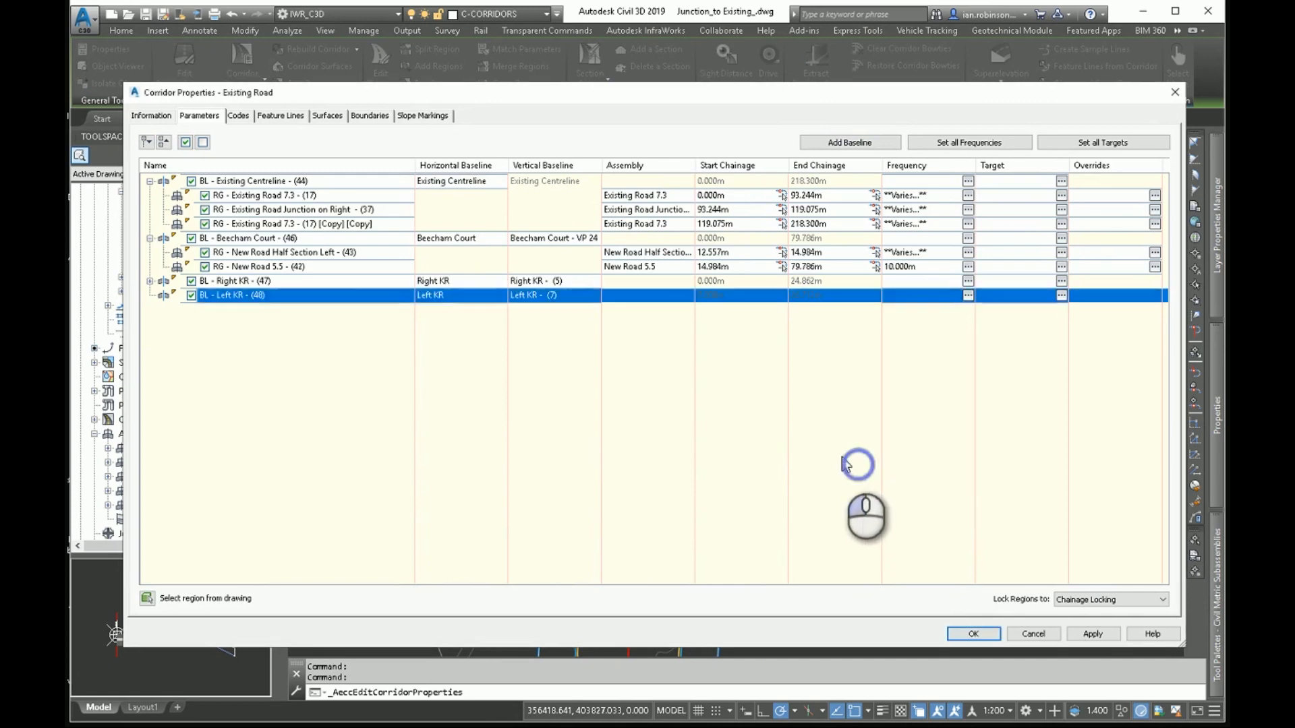
{"action": "left_click", "coordinate": [150, 295]}
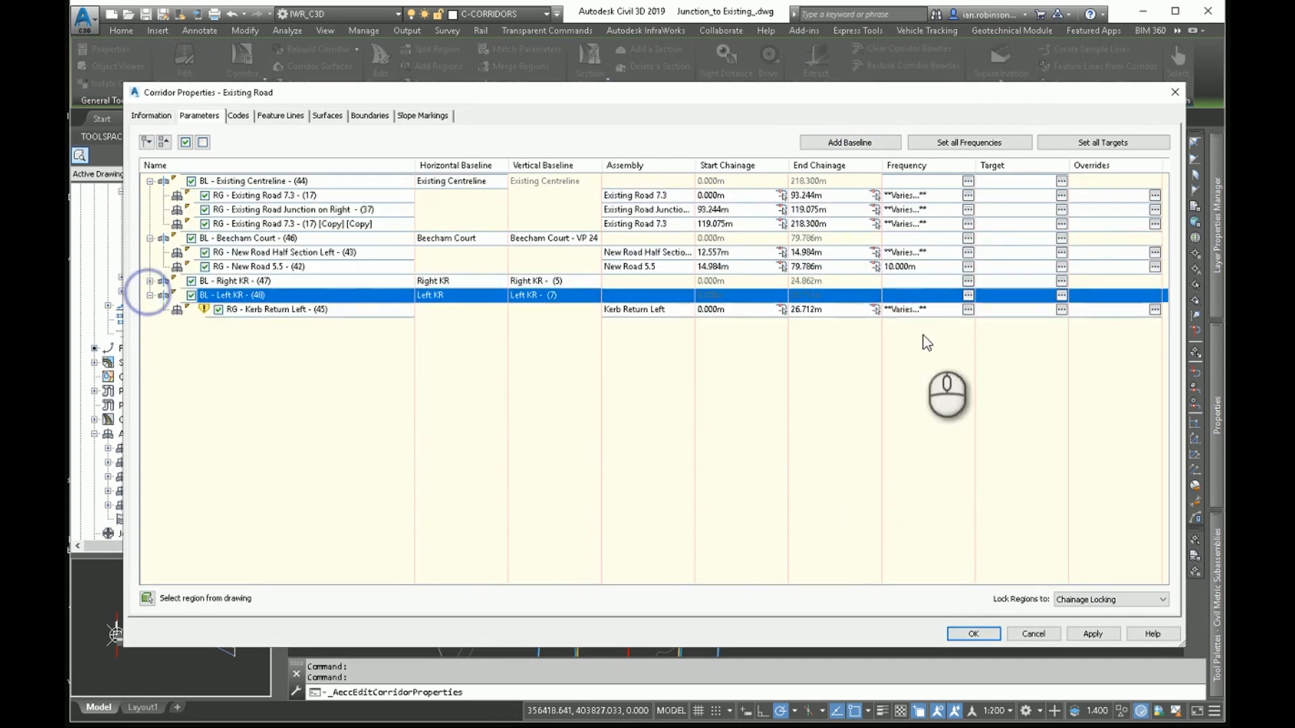
- Set the Left KR region to run from chainage 5 m to 21.712 m with a 1 m curve increment
{"action": "double_click", "coordinate": [734, 310]}
{"action": "key", "text": "Return"}
{"action": "left_click", "coordinate": [800, 310]}
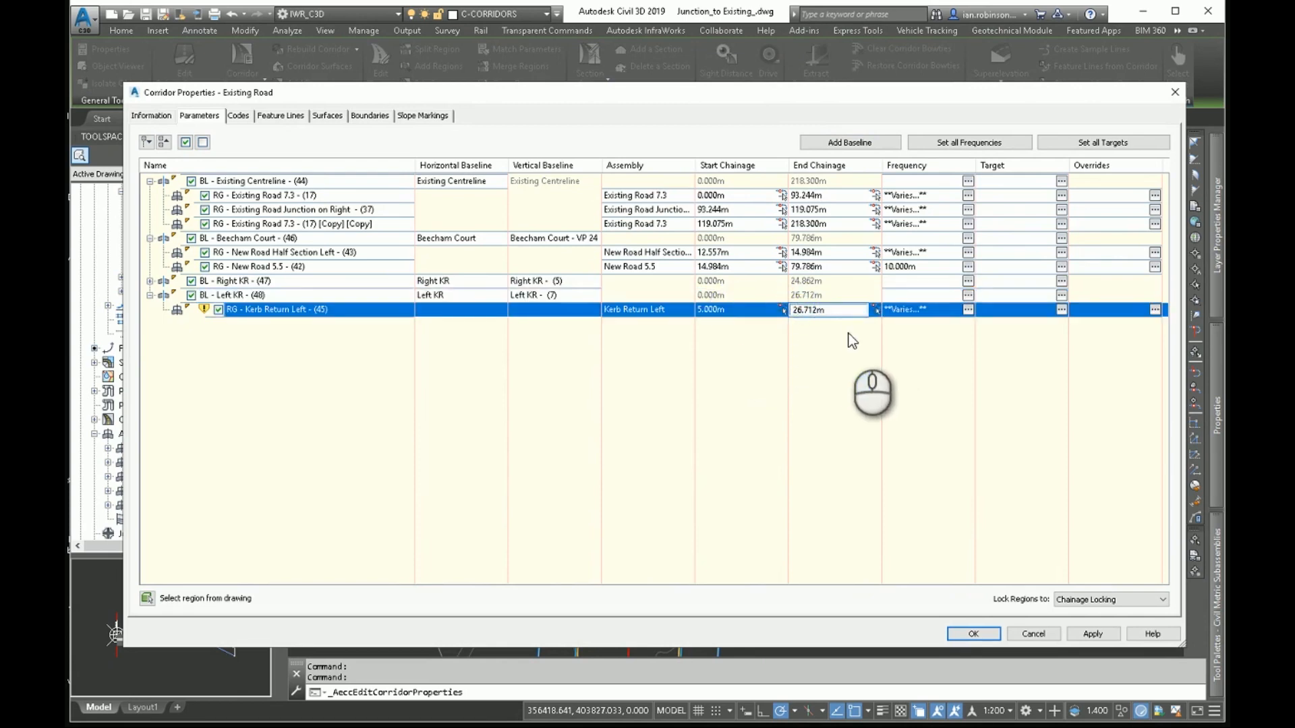
{"action": "left_click", "coordinate": [967, 310]}
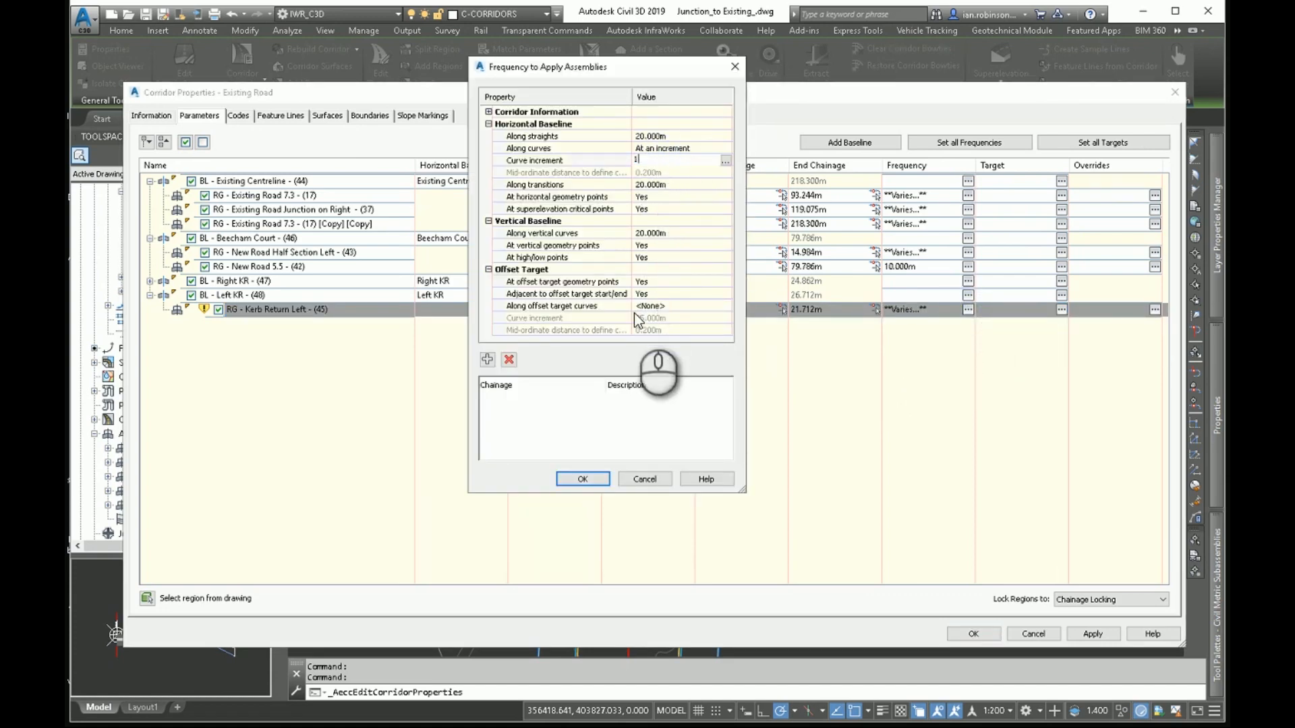
{"action": "left_click", "coordinate": [582, 478]}
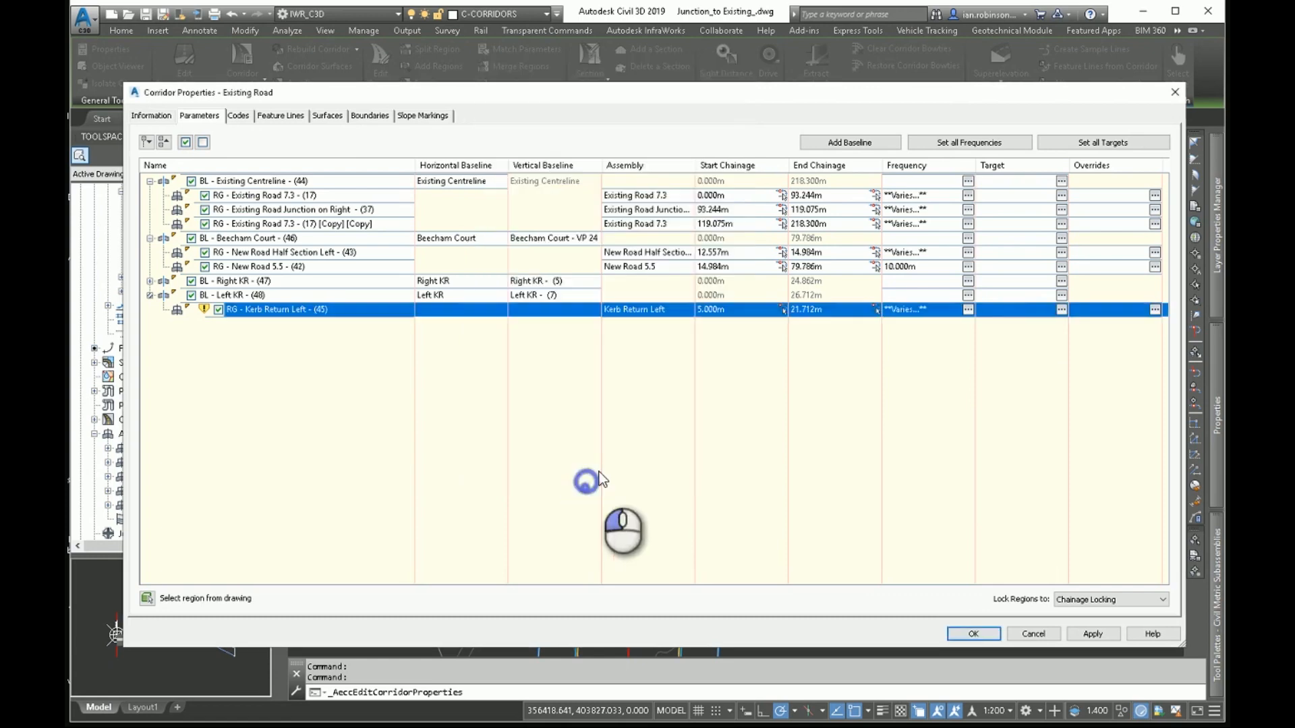
- Set the width target of the Left KR region's SimpleCarriageway to the Beecham Court and Existing Lane alignments
{"action": "left_click", "coordinate": [1062, 310]}
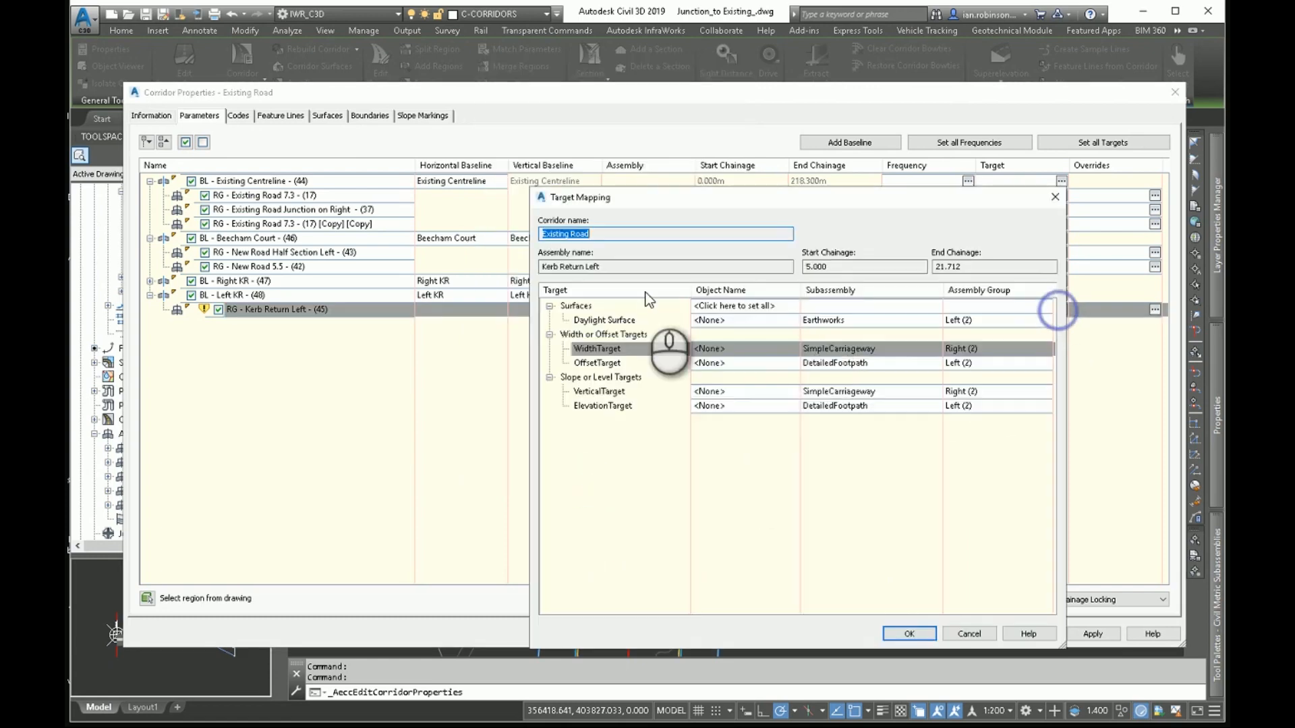
{"action": "left_click", "coordinate": [760, 347]}
{"action": "left_click", "coordinate": [597, 213]}
{"action": "left_click", "coordinate": [763, 258]}
{"action": "left_click", "coordinate": [593, 251]}
{"action": "left_click", "coordinate": [763, 259]}
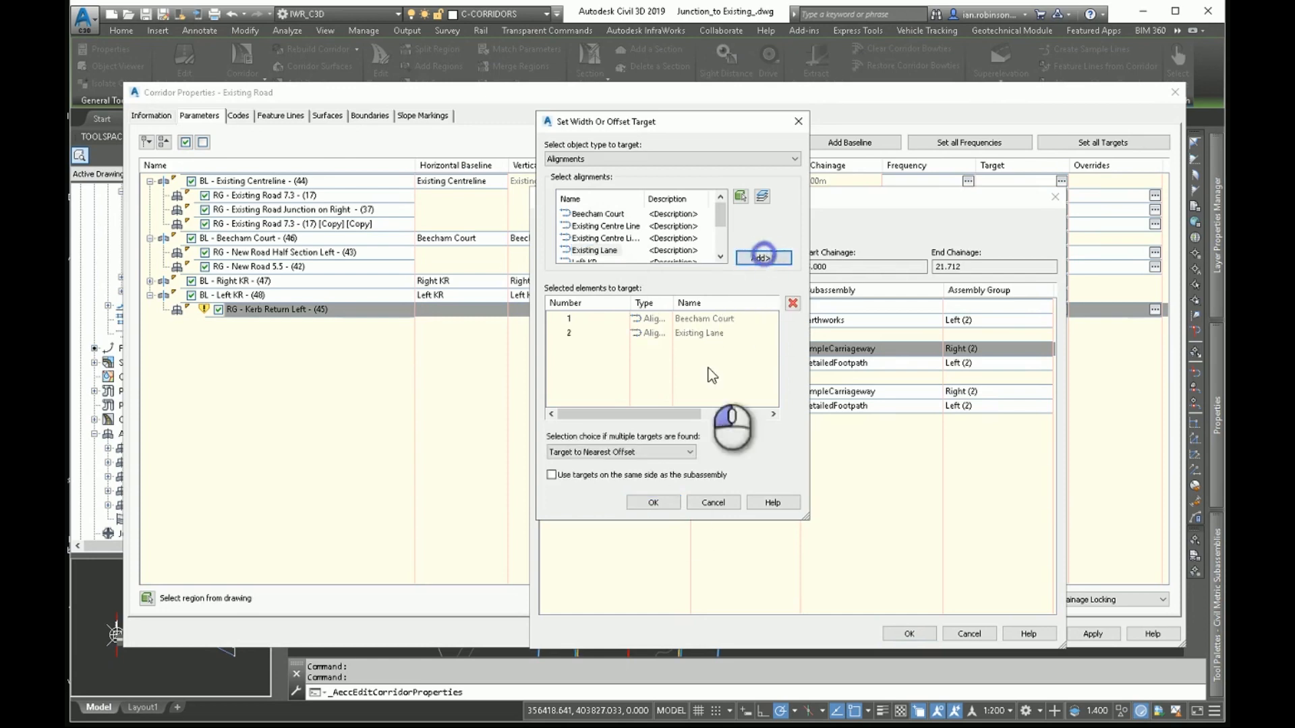
{"action": "left_click", "coordinate": [653, 502]}
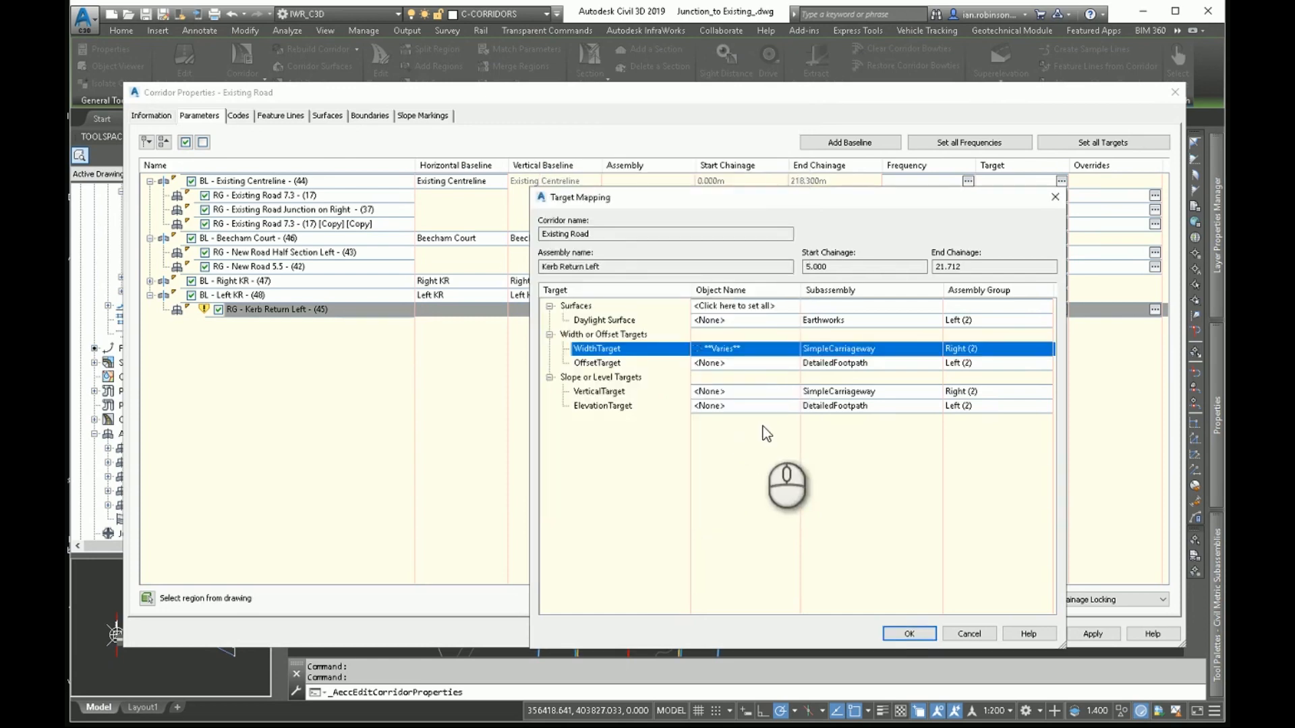
- Set the Left KR region's SimpleCarriageway vertical target to the Beecham Court - VP 24 and Existing RoadLane profiles
{"action": "left_click", "coordinate": [742, 393]}
{"action": "left_click", "coordinate": [665, 330]}
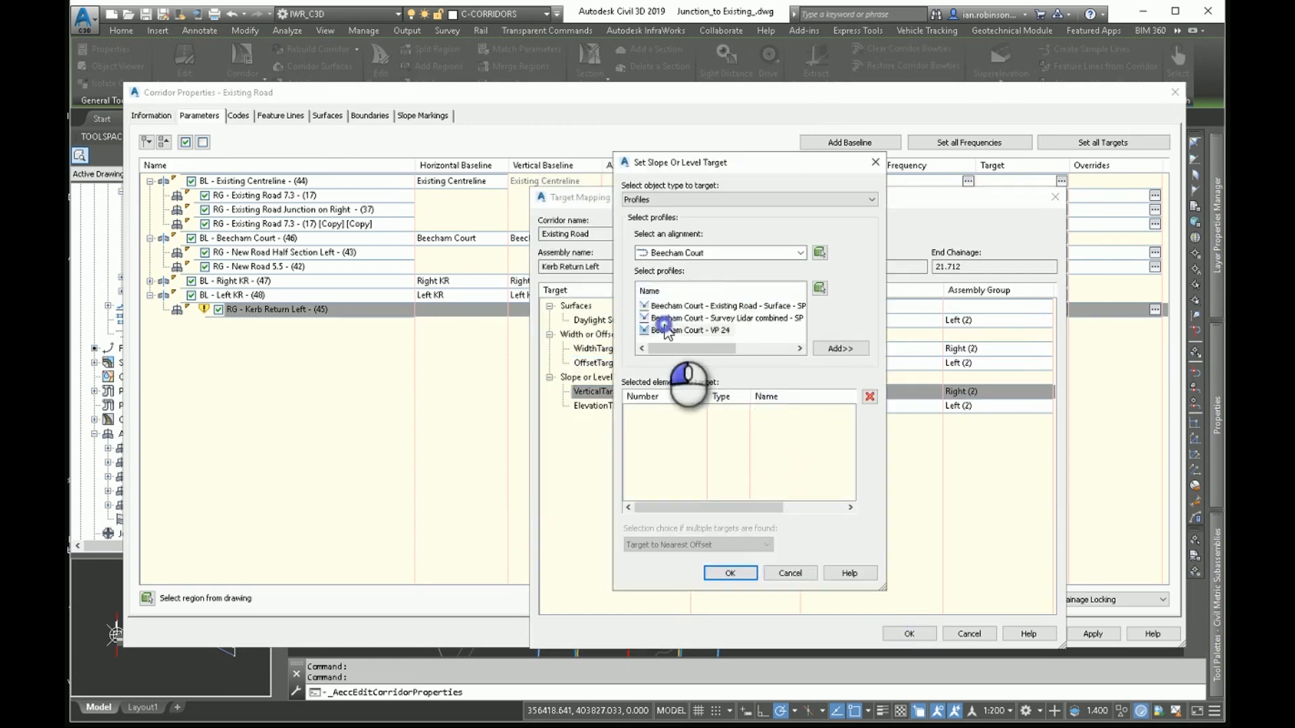
{"action": "left_click", "coordinate": [840, 348]}
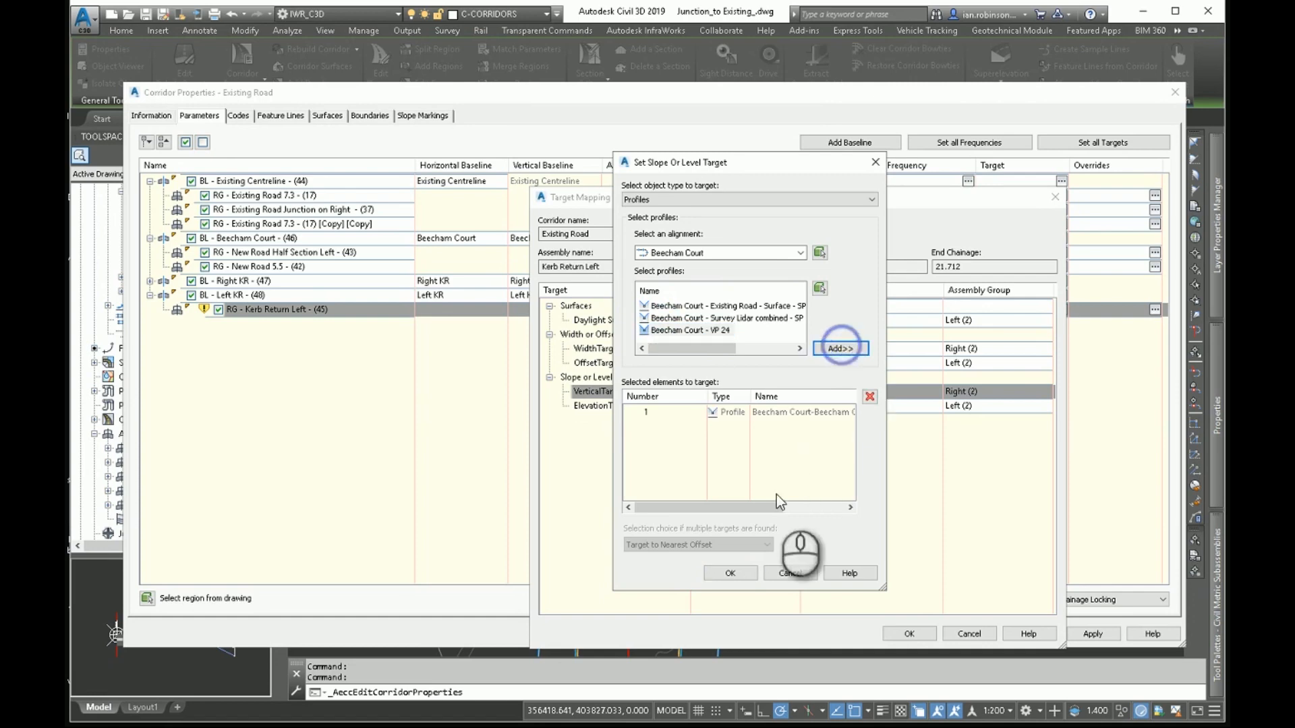
{"action": "left_click", "coordinate": [674, 252]}
{"action": "left_click", "coordinate": [672, 315]}
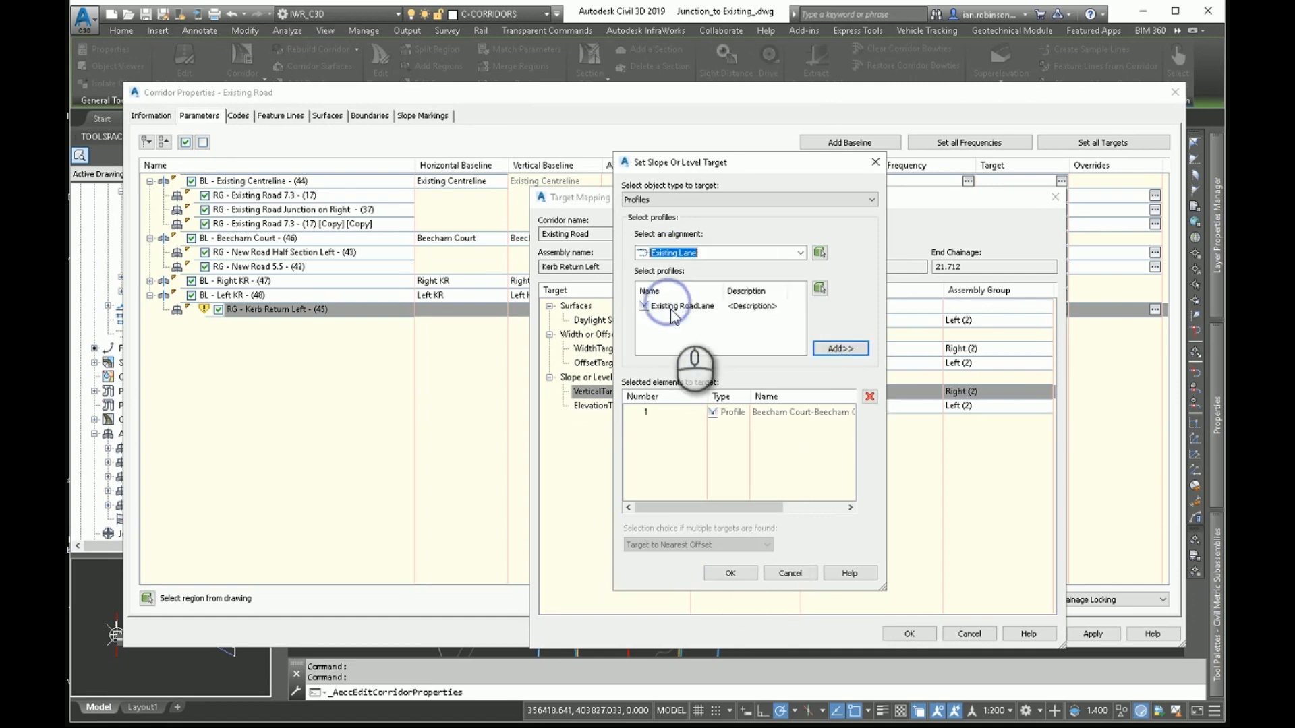
{"action": "left_click", "coordinate": [839, 348]}
{"action": "left_click", "coordinate": [730, 573]}
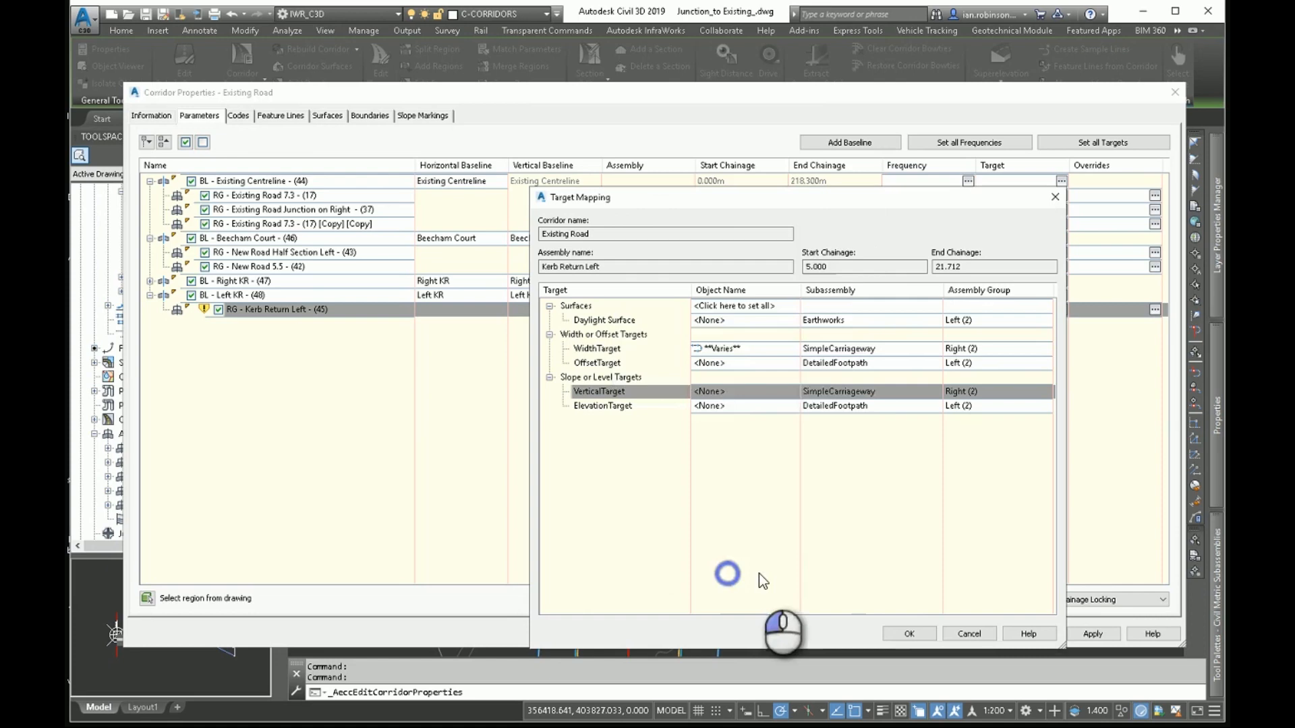
{"action": "left_click", "coordinate": [909, 634]}
- Accept the corridor property changes and rebuild the Existing Road corridor
{"action": "left_click", "coordinate": [971, 634]}
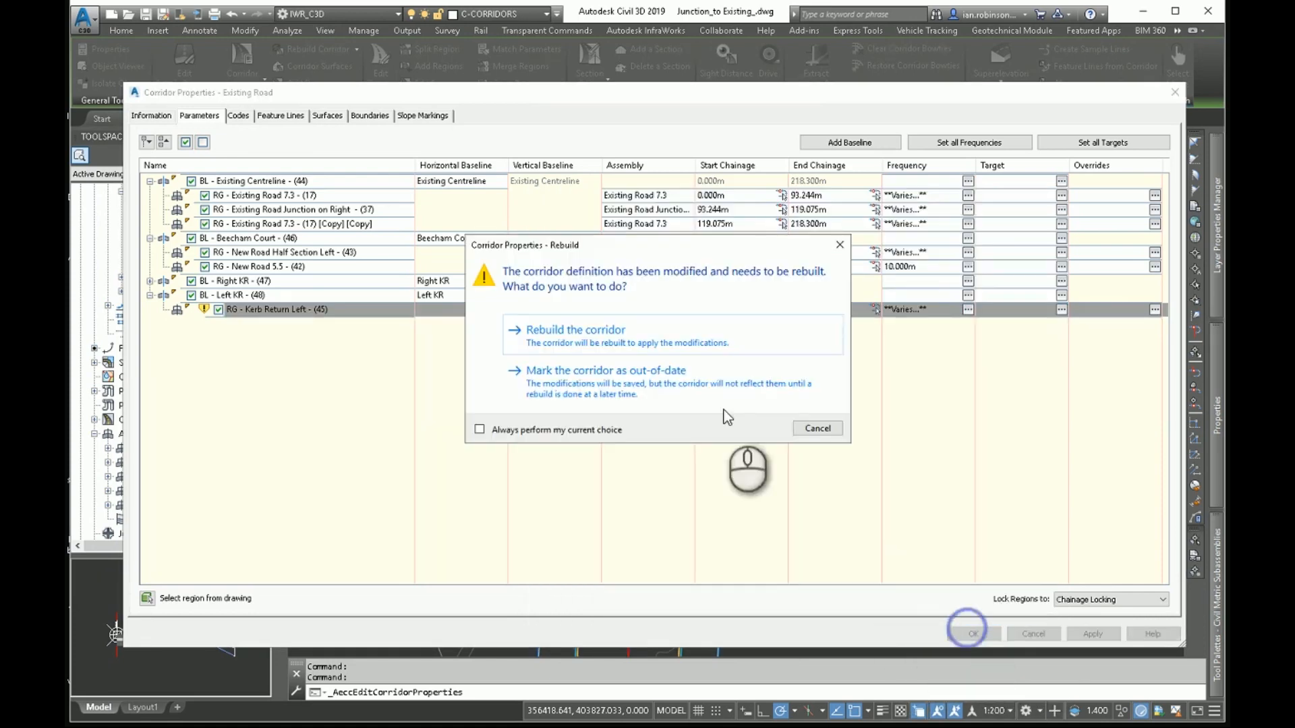
{"action": "left_click", "coordinate": [616, 338]}
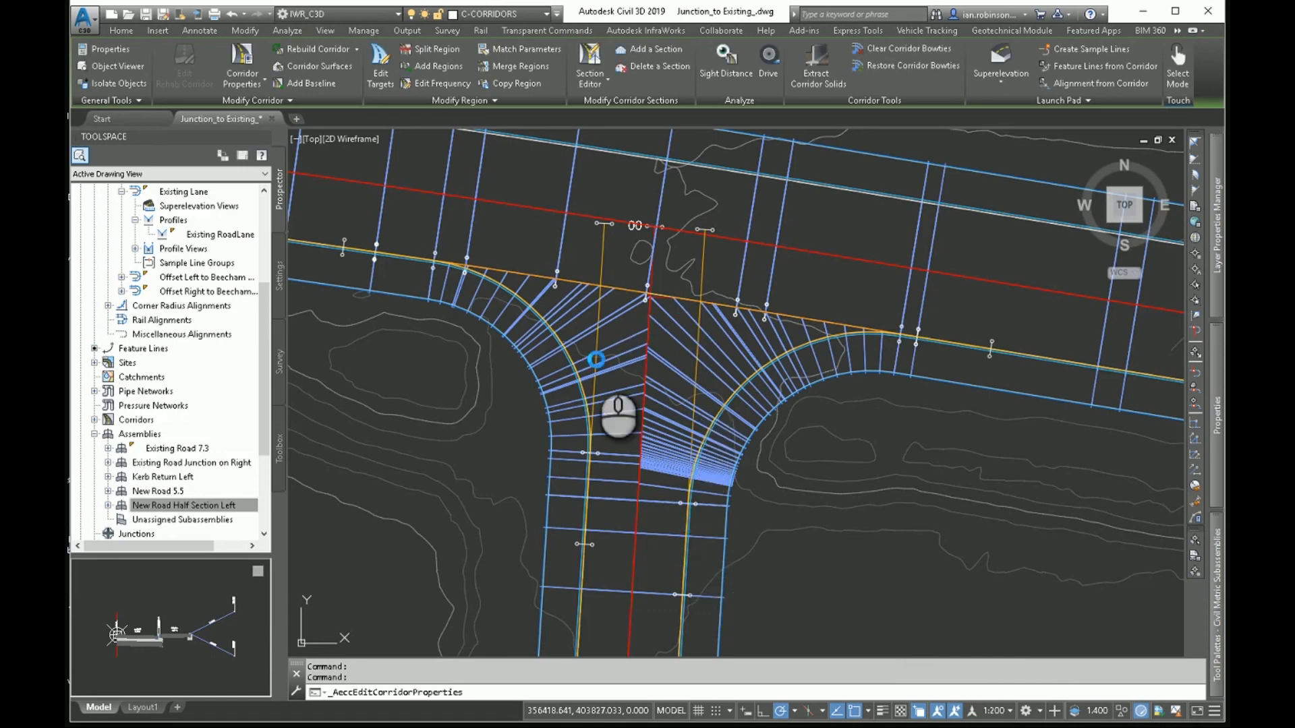
- Add a corridor section on the west kerb return baseline at chainage about 11.1 m, where the Beecham Court centreline meets the existing lane edge
{"action": "left_click", "coordinate": [654, 291]}
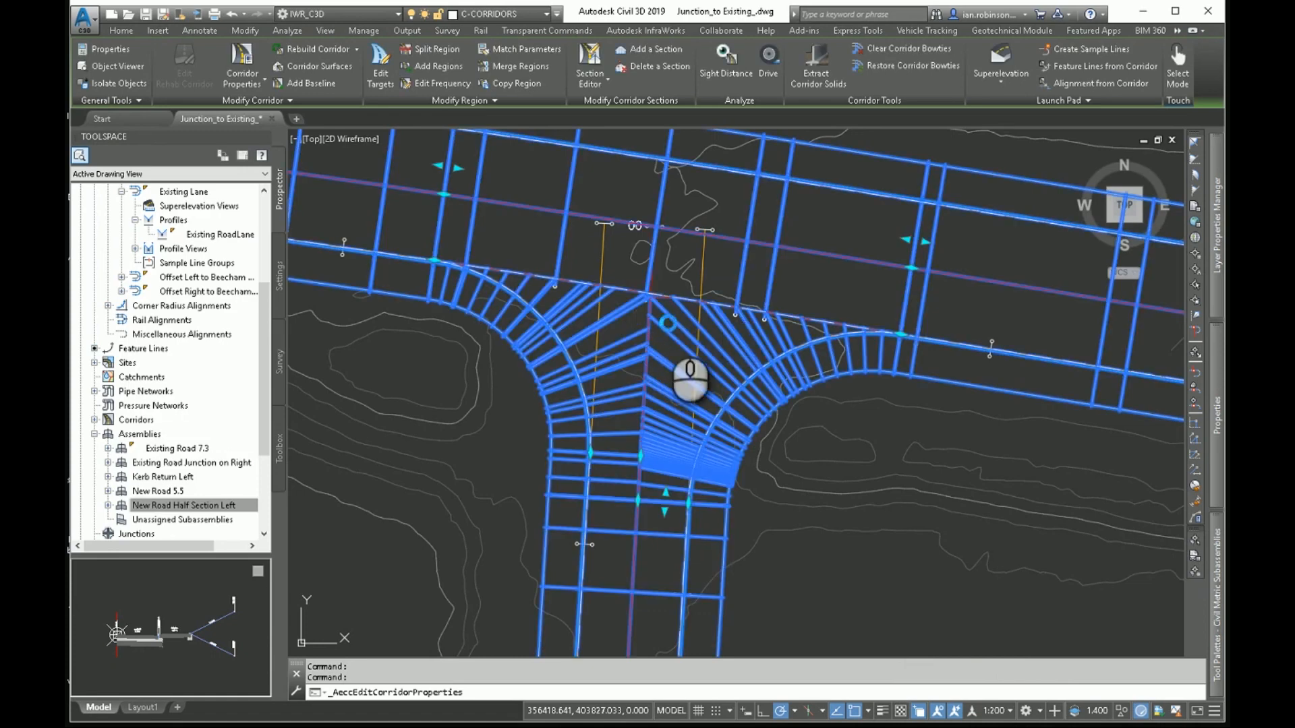
{"action": "scroll", "coordinate": [647, 296], "scroll_direction": "up", "scroll_amount": 2}
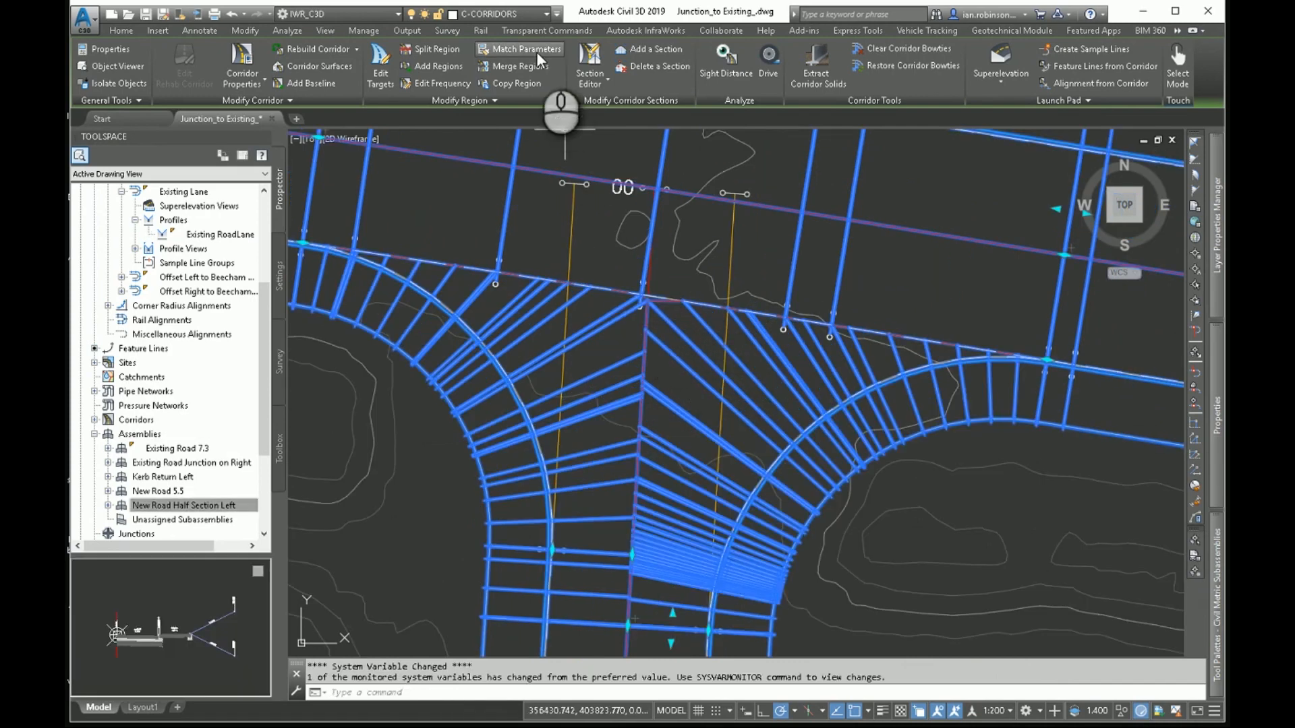
{"action": "left_click", "coordinate": [661, 56]}
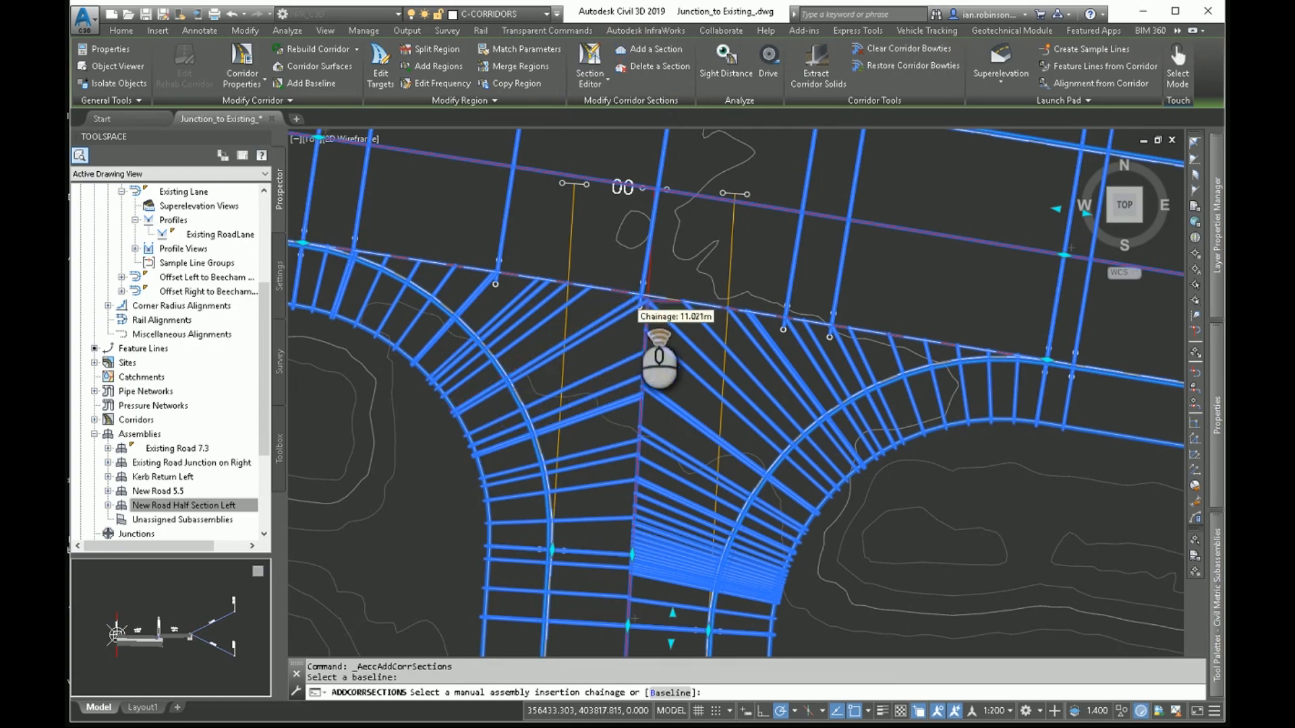
{"action": "scroll", "coordinate": [592, 321], "scroll_direction": "up", "scroll_amount": 5}
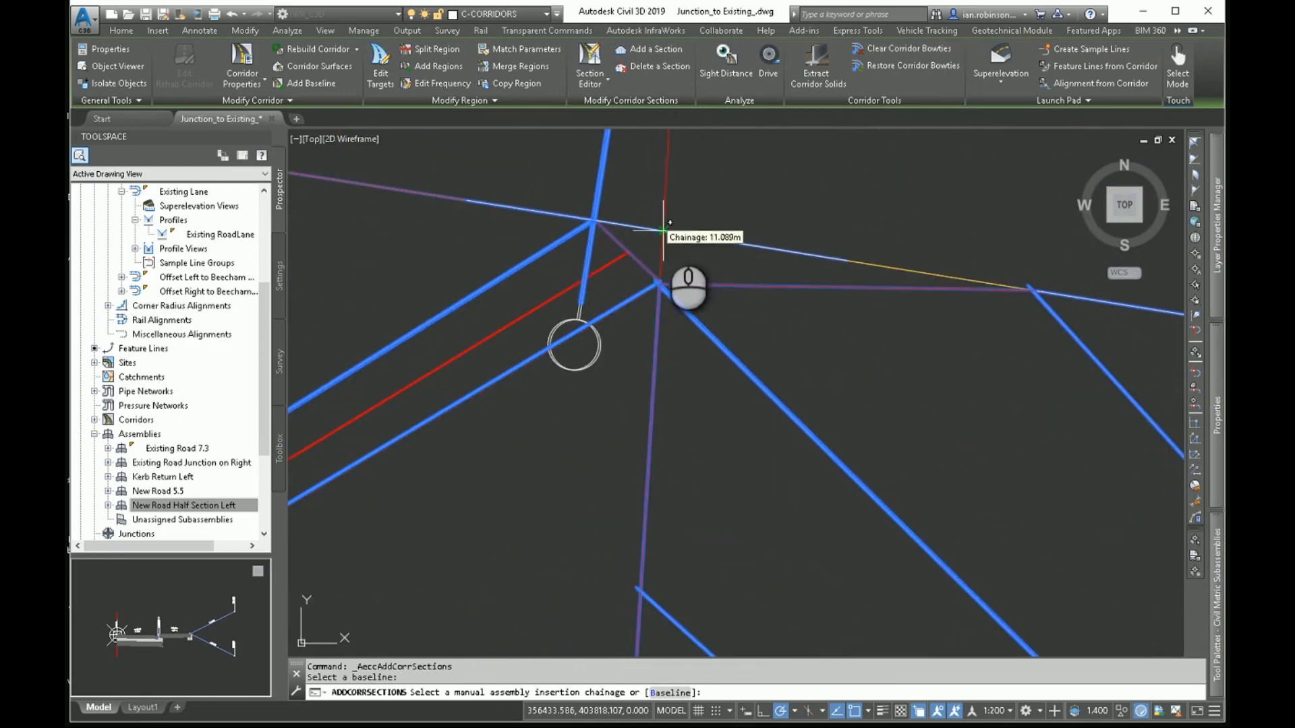
{"action": "left_click", "coordinate": [663, 230]}
{"action": "scroll", "coordinate": [667, 378], "scroll_direction": "down", "scroll_amount": 3}
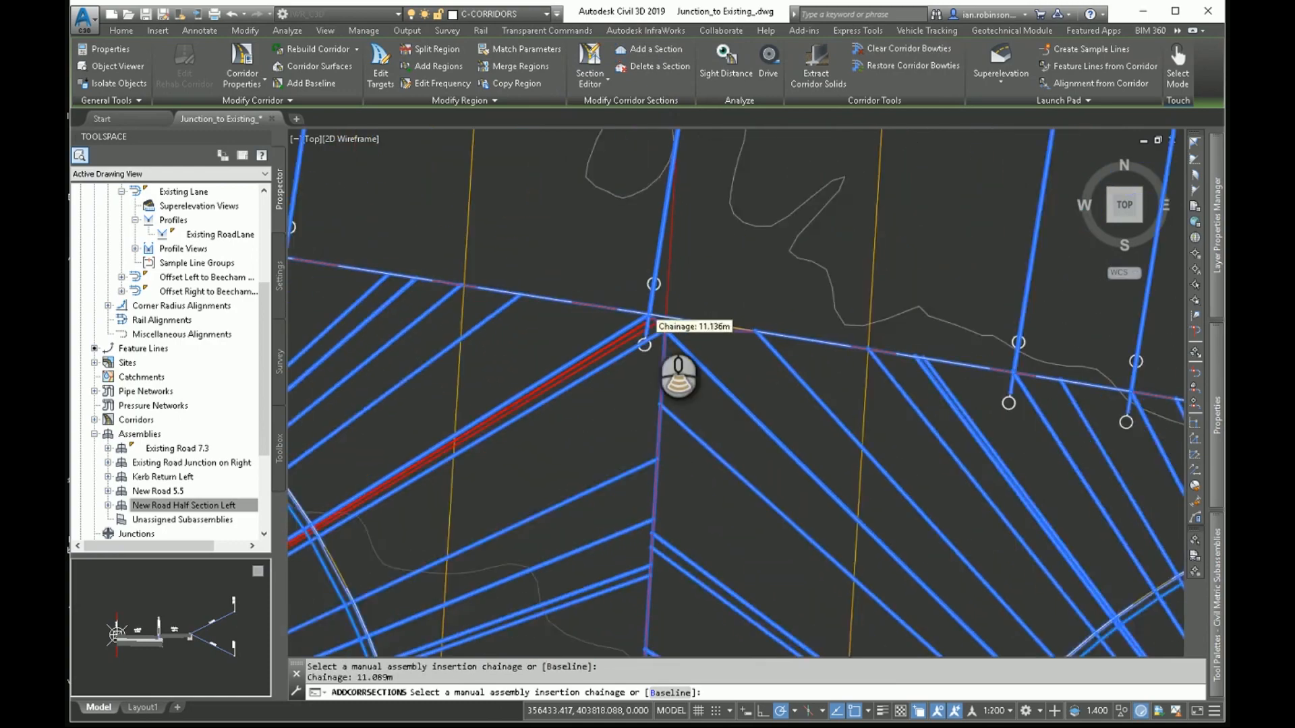
- Switch to the east kerb return baseline and add a section at chainage 14.452 m, at the same centreline and lane edge intersection
{"action": "left_click", "coordinate": [663, 690]}
{"action": "left_click", "coordinate": [765, 375]}
{"action": "scroll", "coordinate": [681, 337], "scroll_direction": "up", "scroll_amount": 6}
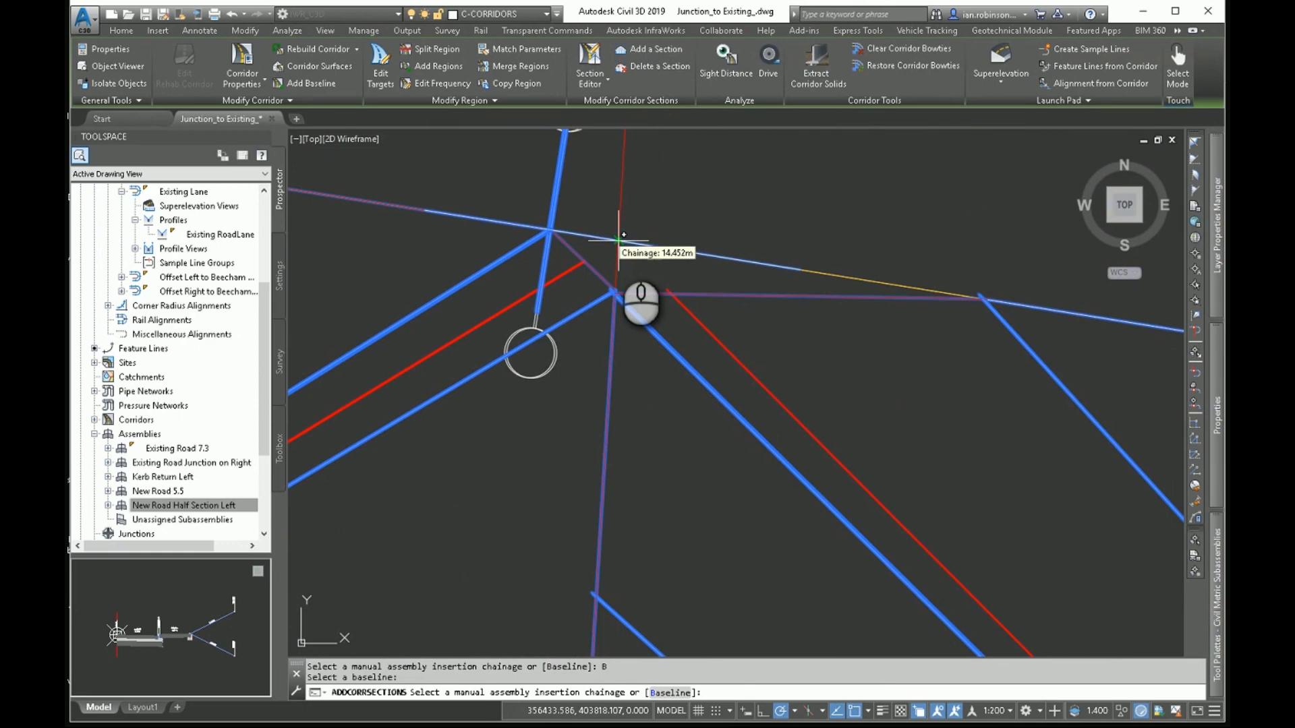
{"action": "left_click", "coordinate": [618, 240]}
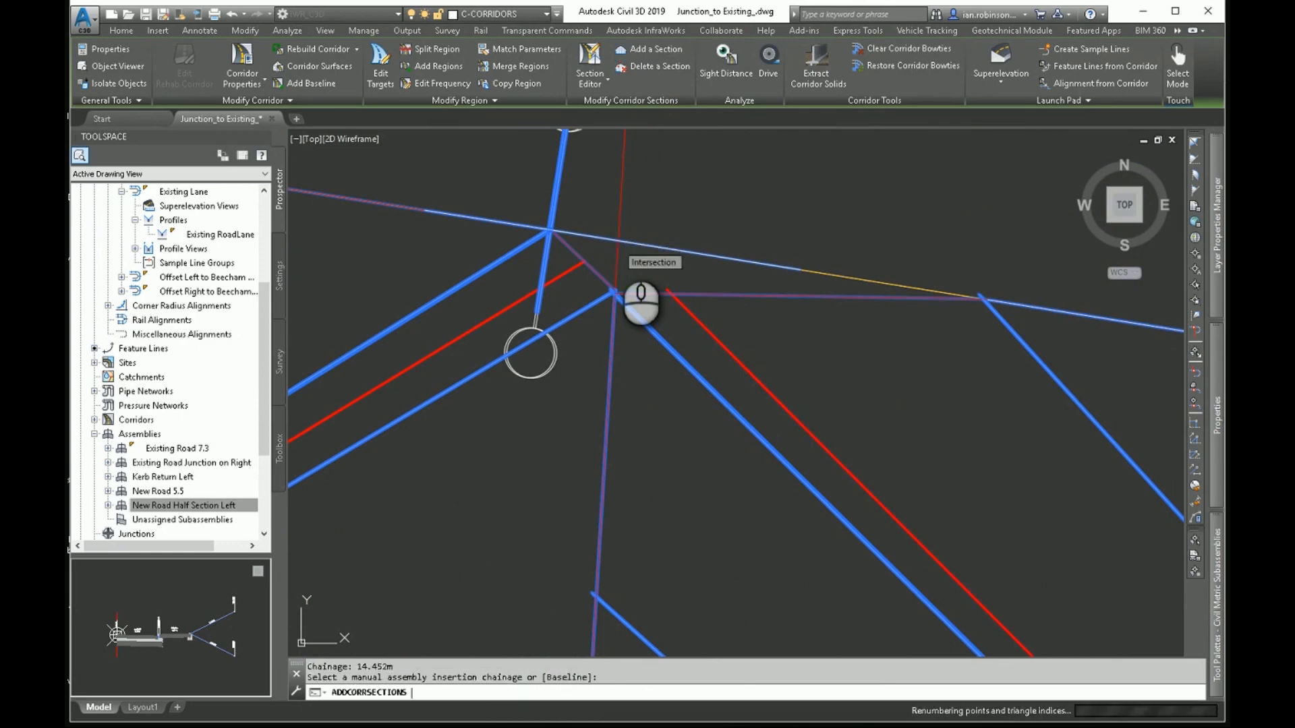
{"action": "scroll", "coordinate": [621, 272], "scroll_direction": "down", "scroll_amount": 1}
{"action": "scroll", "coordinate": [621, 271], "scroll_direction": "down", "scroll_amount": 3}
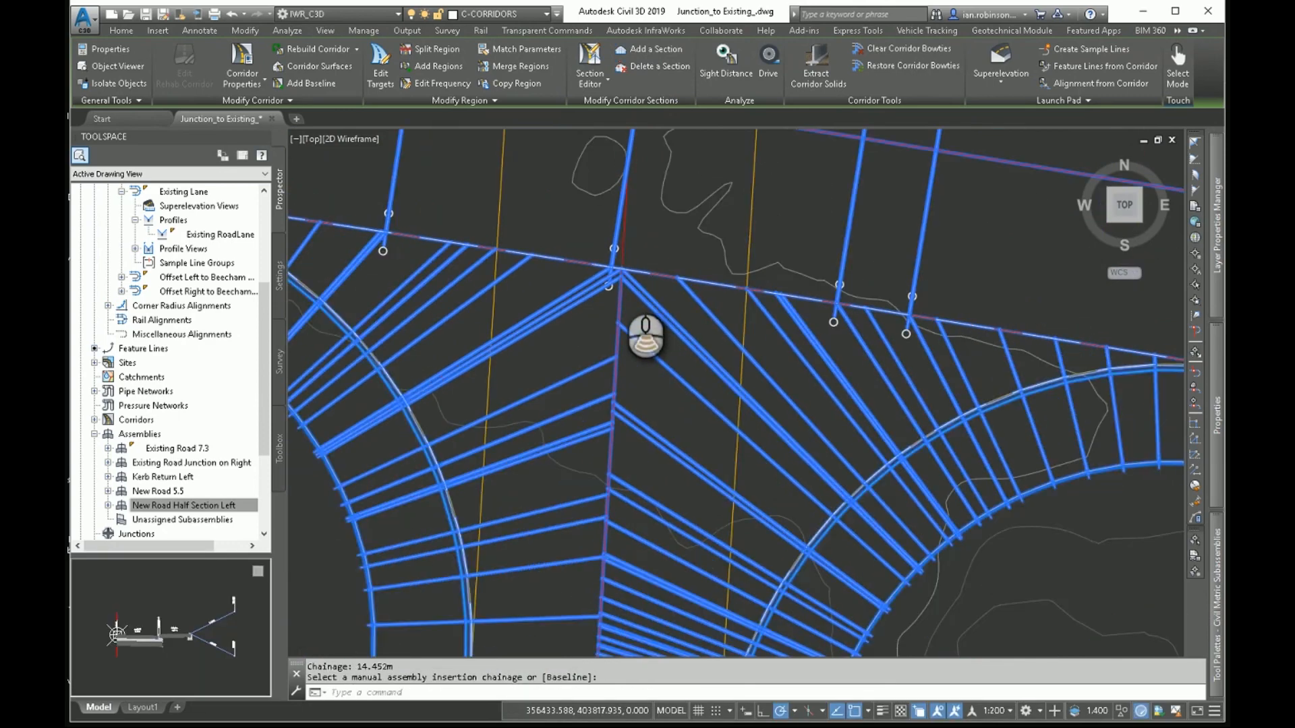
- Open the corridor in the Object Viewer and orbit it to inspect the junction in 3D
{"action": "right_click", "coordinate": [629, 306]}
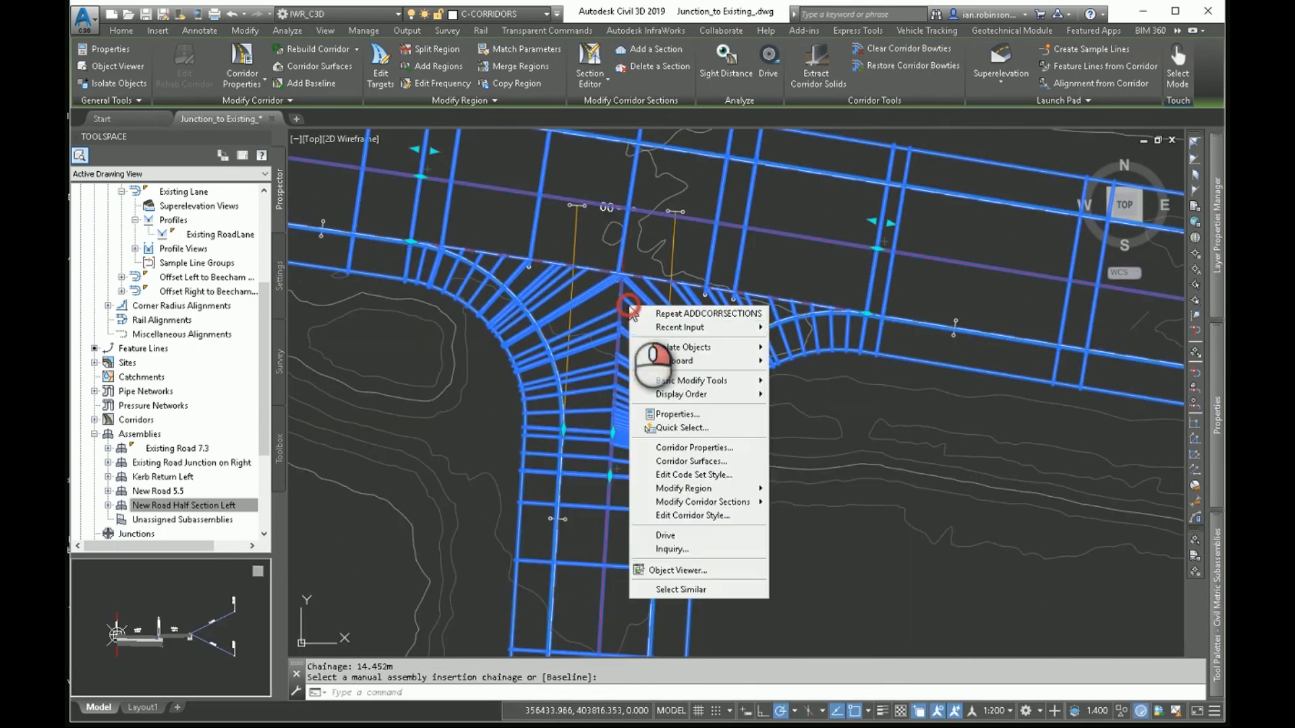
{"action": "left_click", "coordinate": [686, 569]}
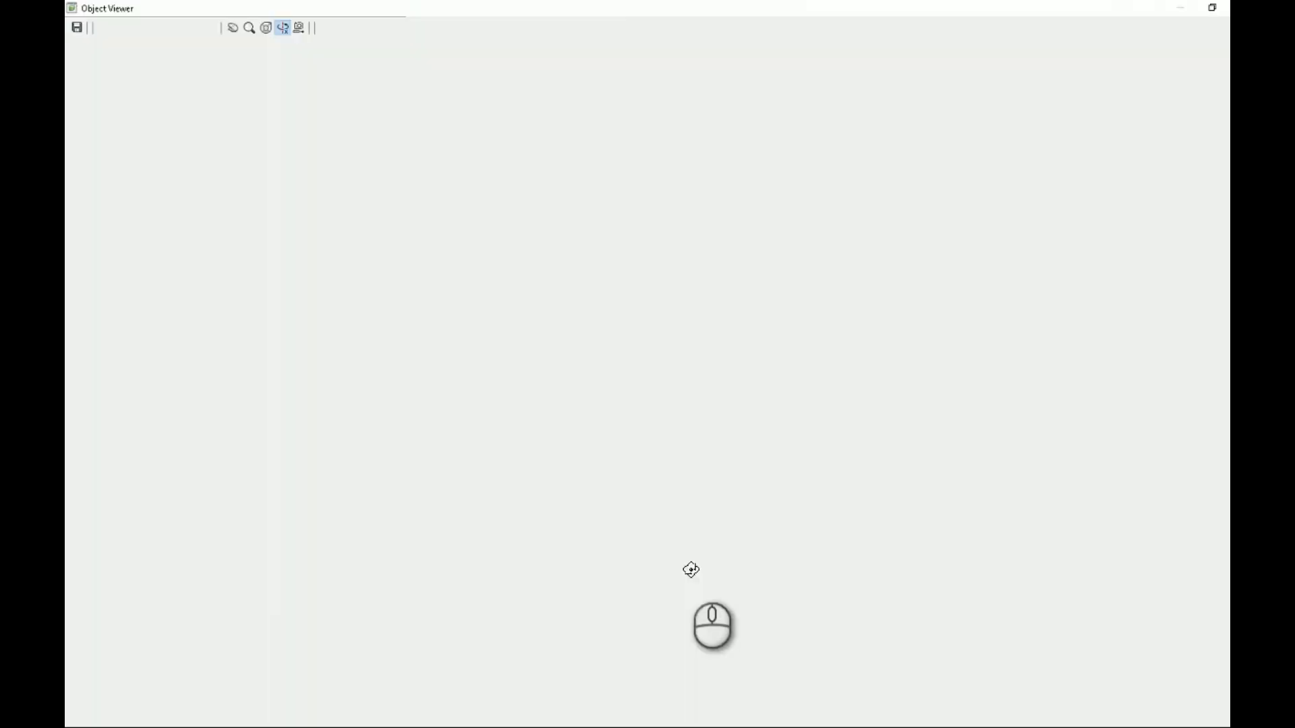
{"action": "left_click_drag", "start_coordinate": [659, 546], "coordinate": [697, 264]}
{"action": "middle_click_drag", "start_coordinate": [591, 361], "coordinate": [572, 528]}
{"action": "left_click_drag", "start_coordinate": [573, 528], "coordinate": [692, 460]}
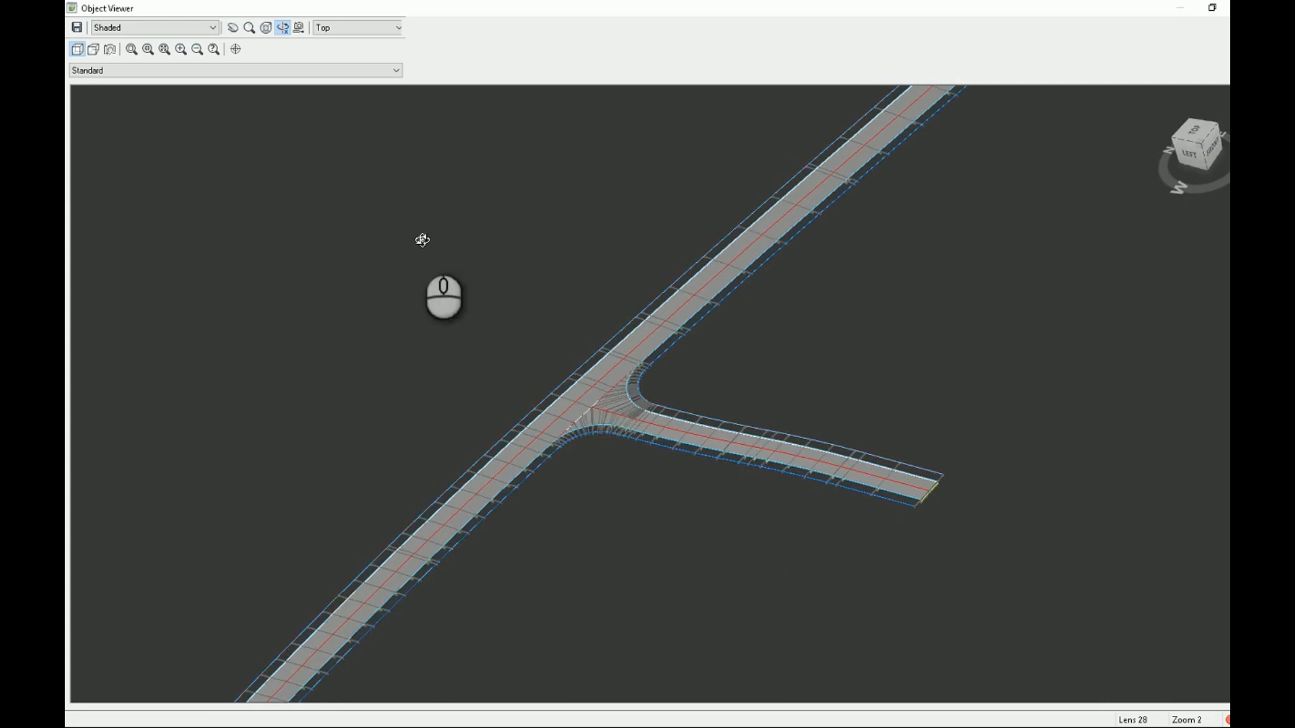